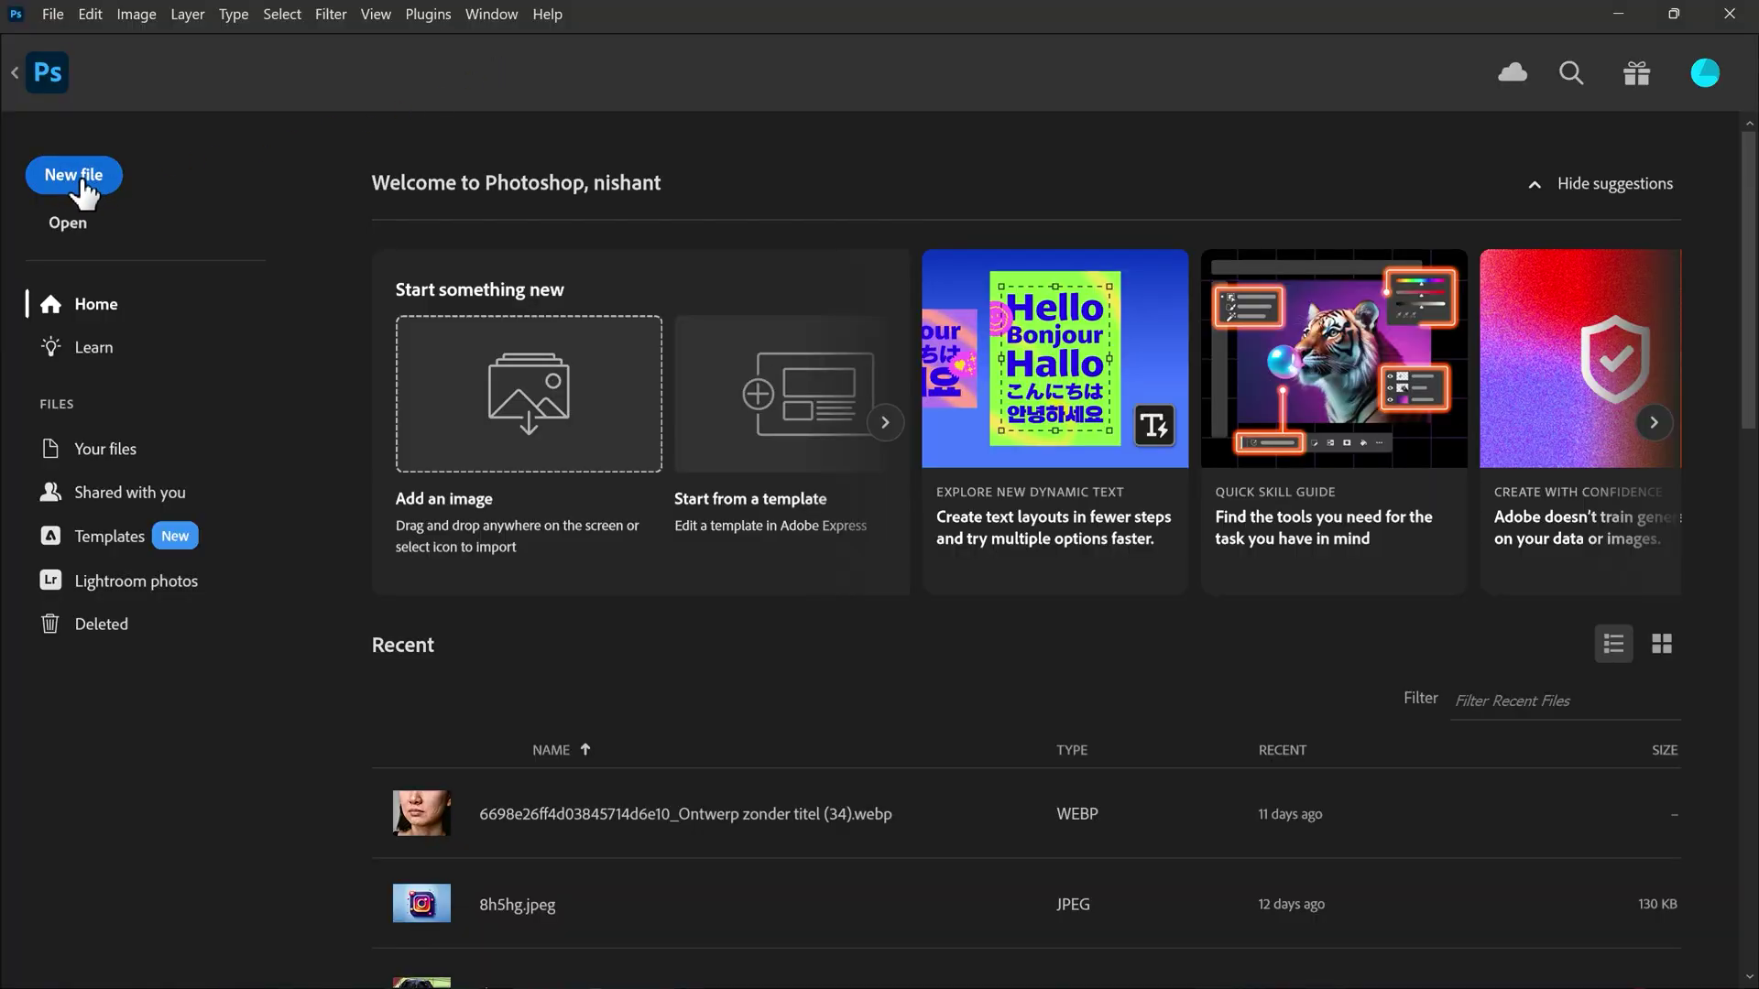
Step: Create a blank 6000 × 4000 px, 300 ppi document from the custom preset
{"action": "left_click", "coordinate": [73, 188]}
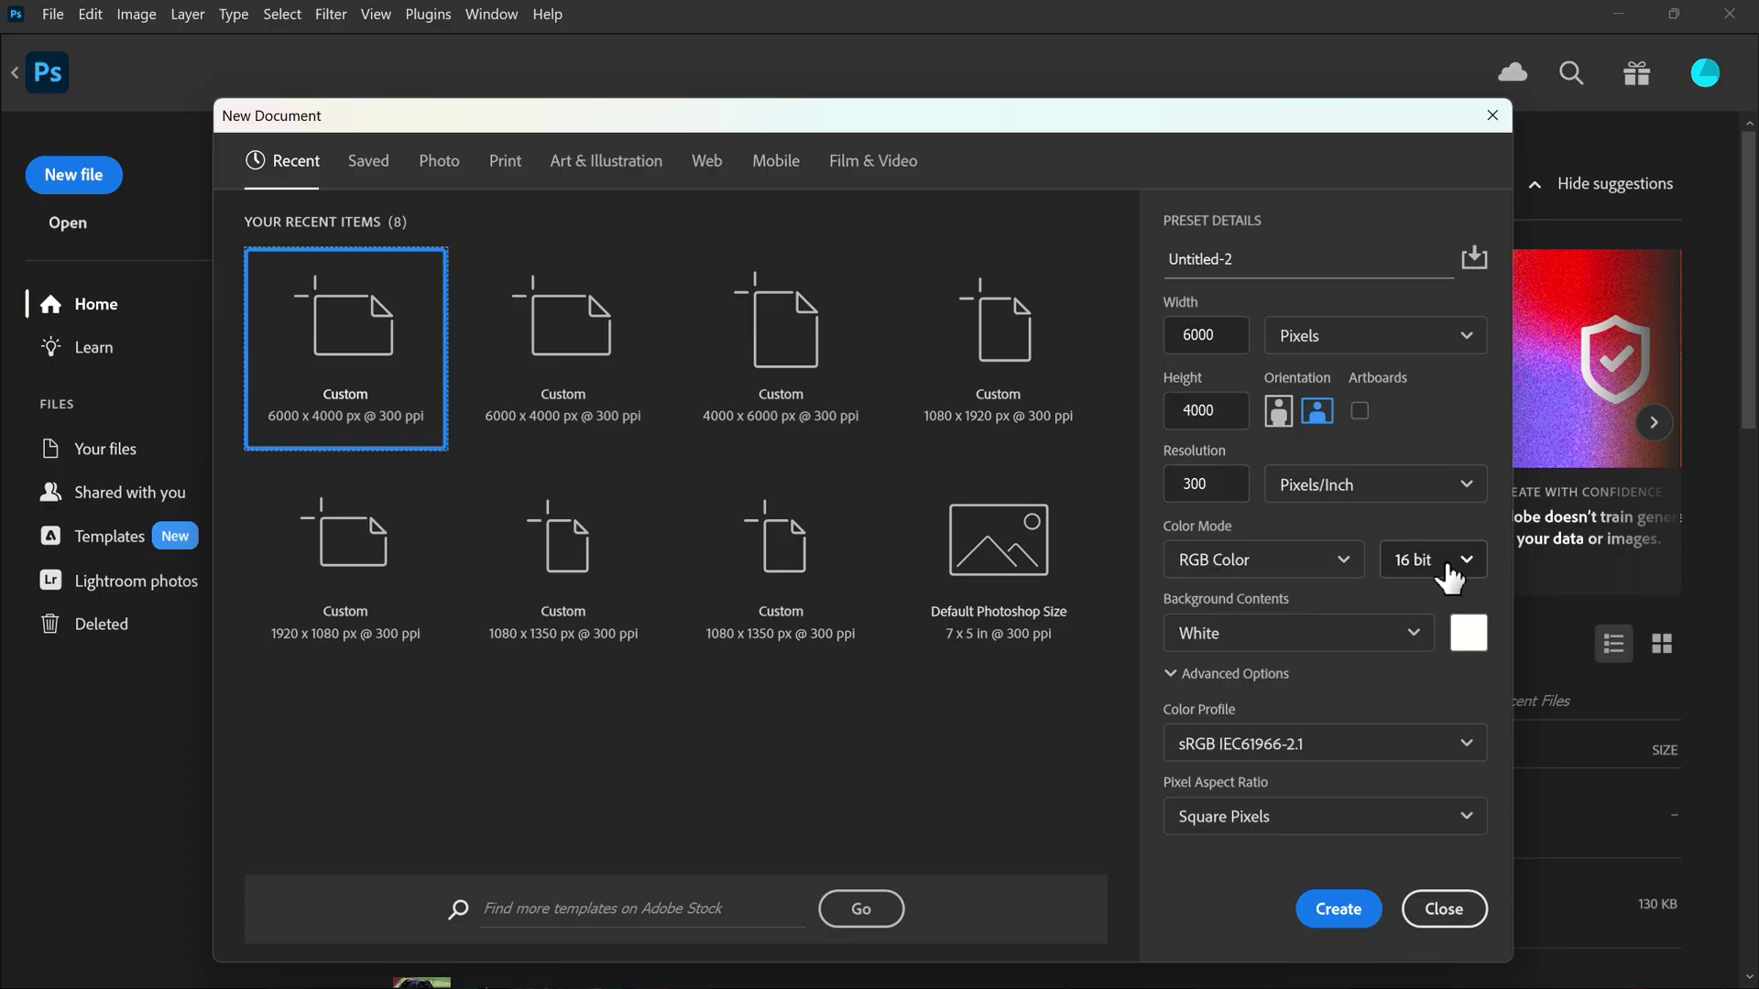
{"action": "left_click", "coordinate": [1350, 910]}
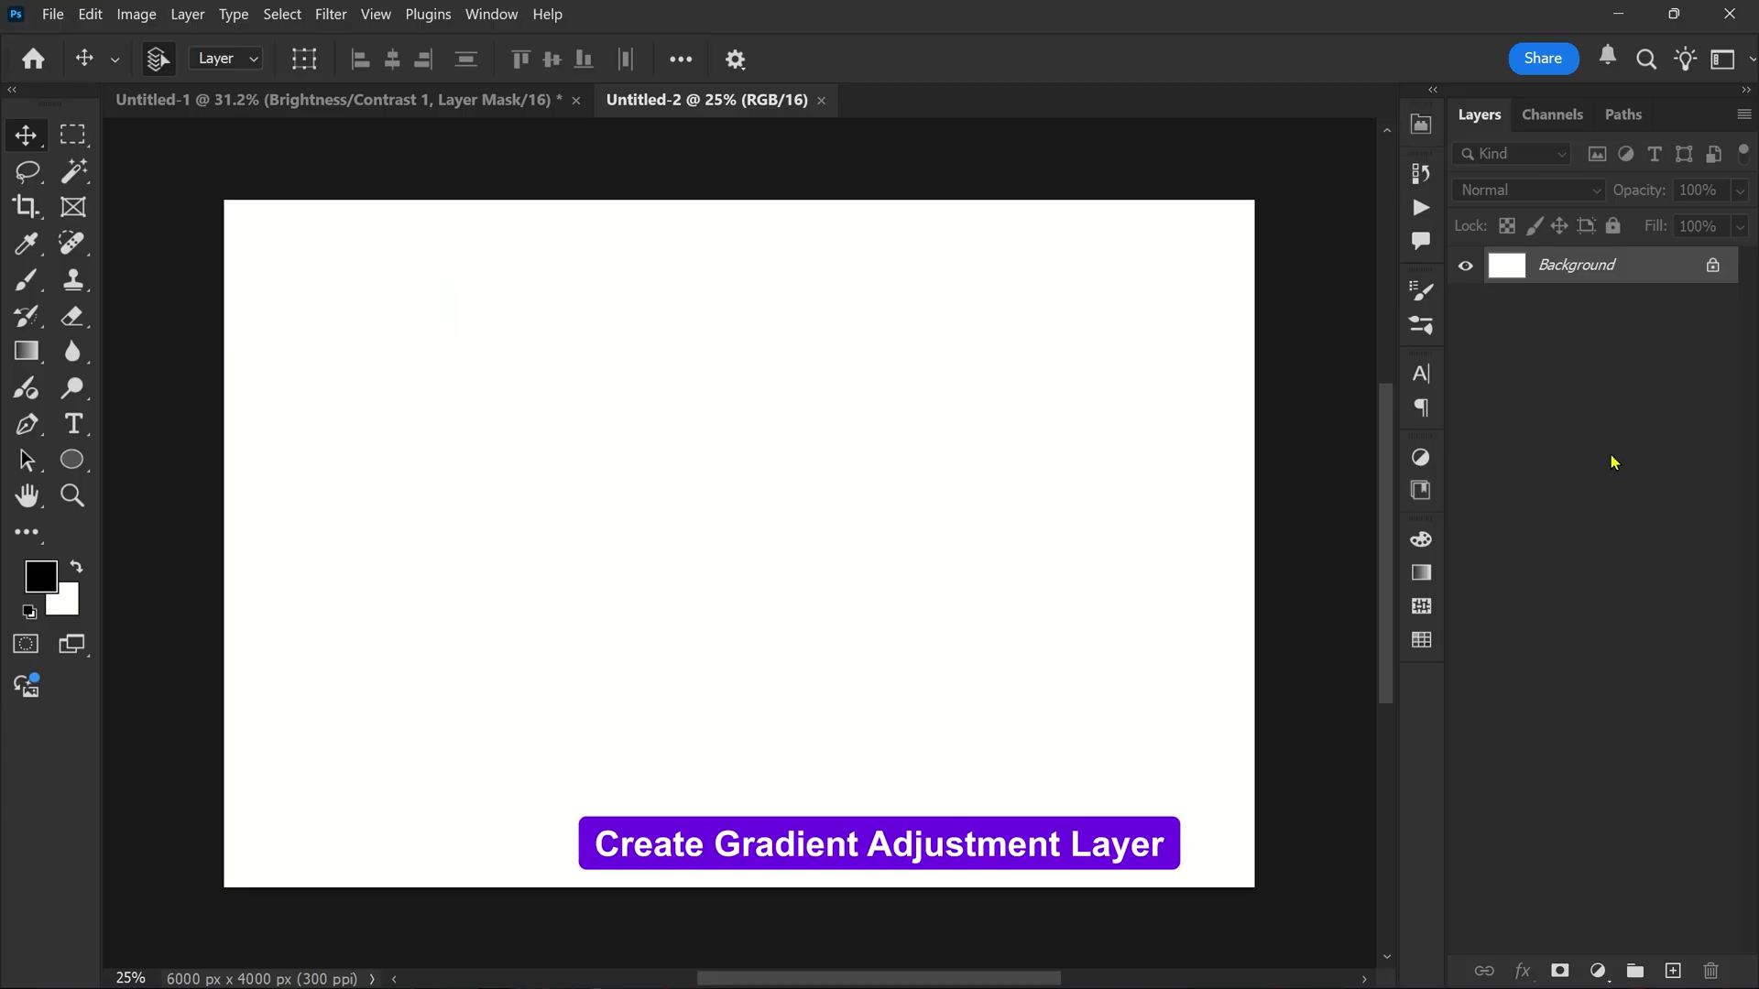
Step: Add a Gradient Fill layer with its style set to Radial
{"action": "left_click", "coordinate": [1595, 971]}
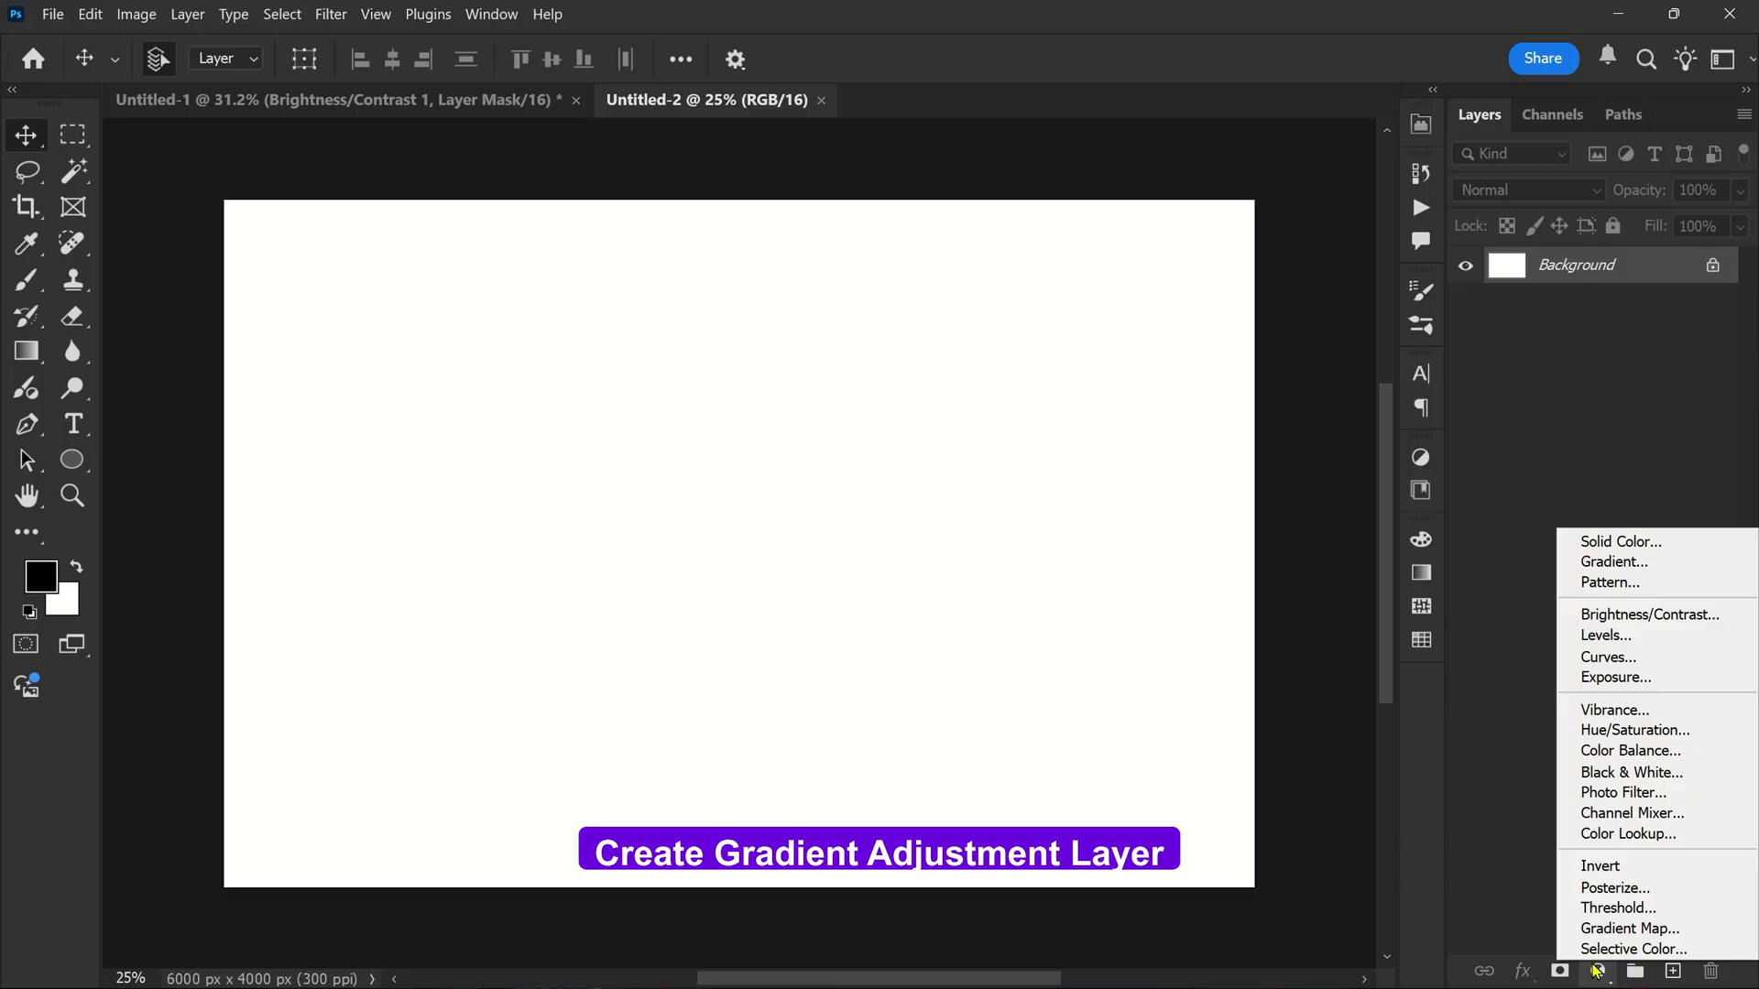
{"action": "left_click", "coordinate": [1617, 562]}
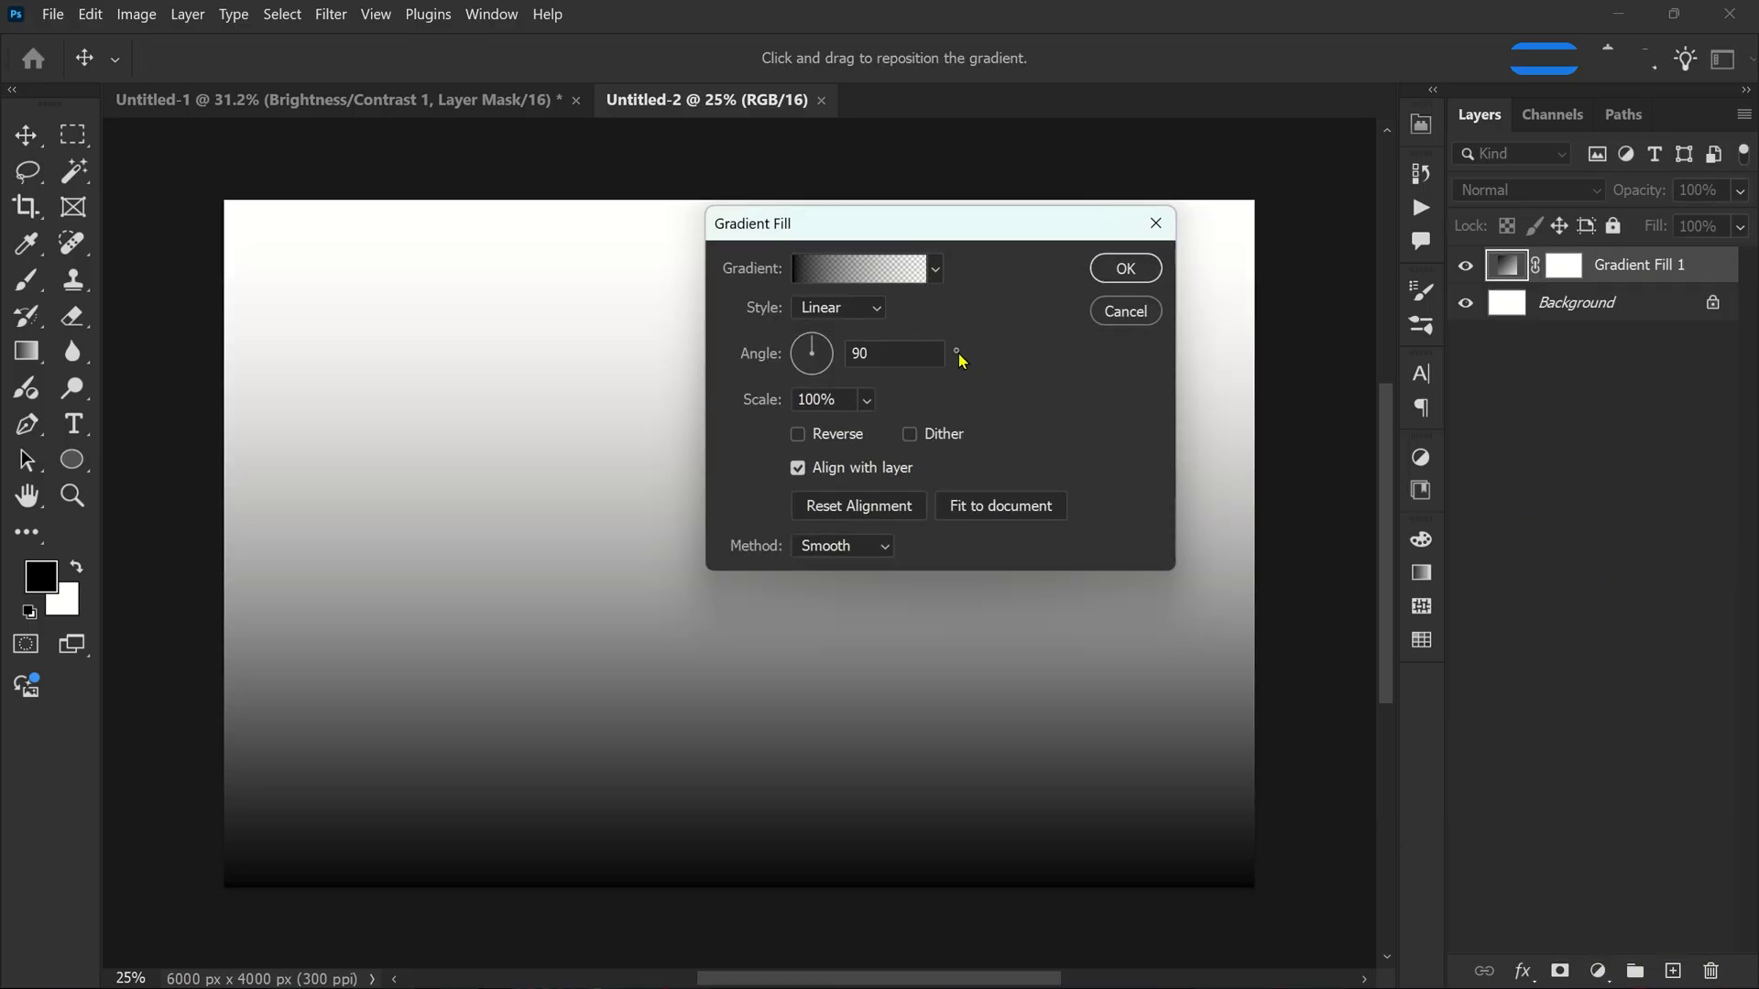
{"action": "left_click", "coordinate": [827, 311]}
{"action": "left_click", "coordinate": [825, 335]}
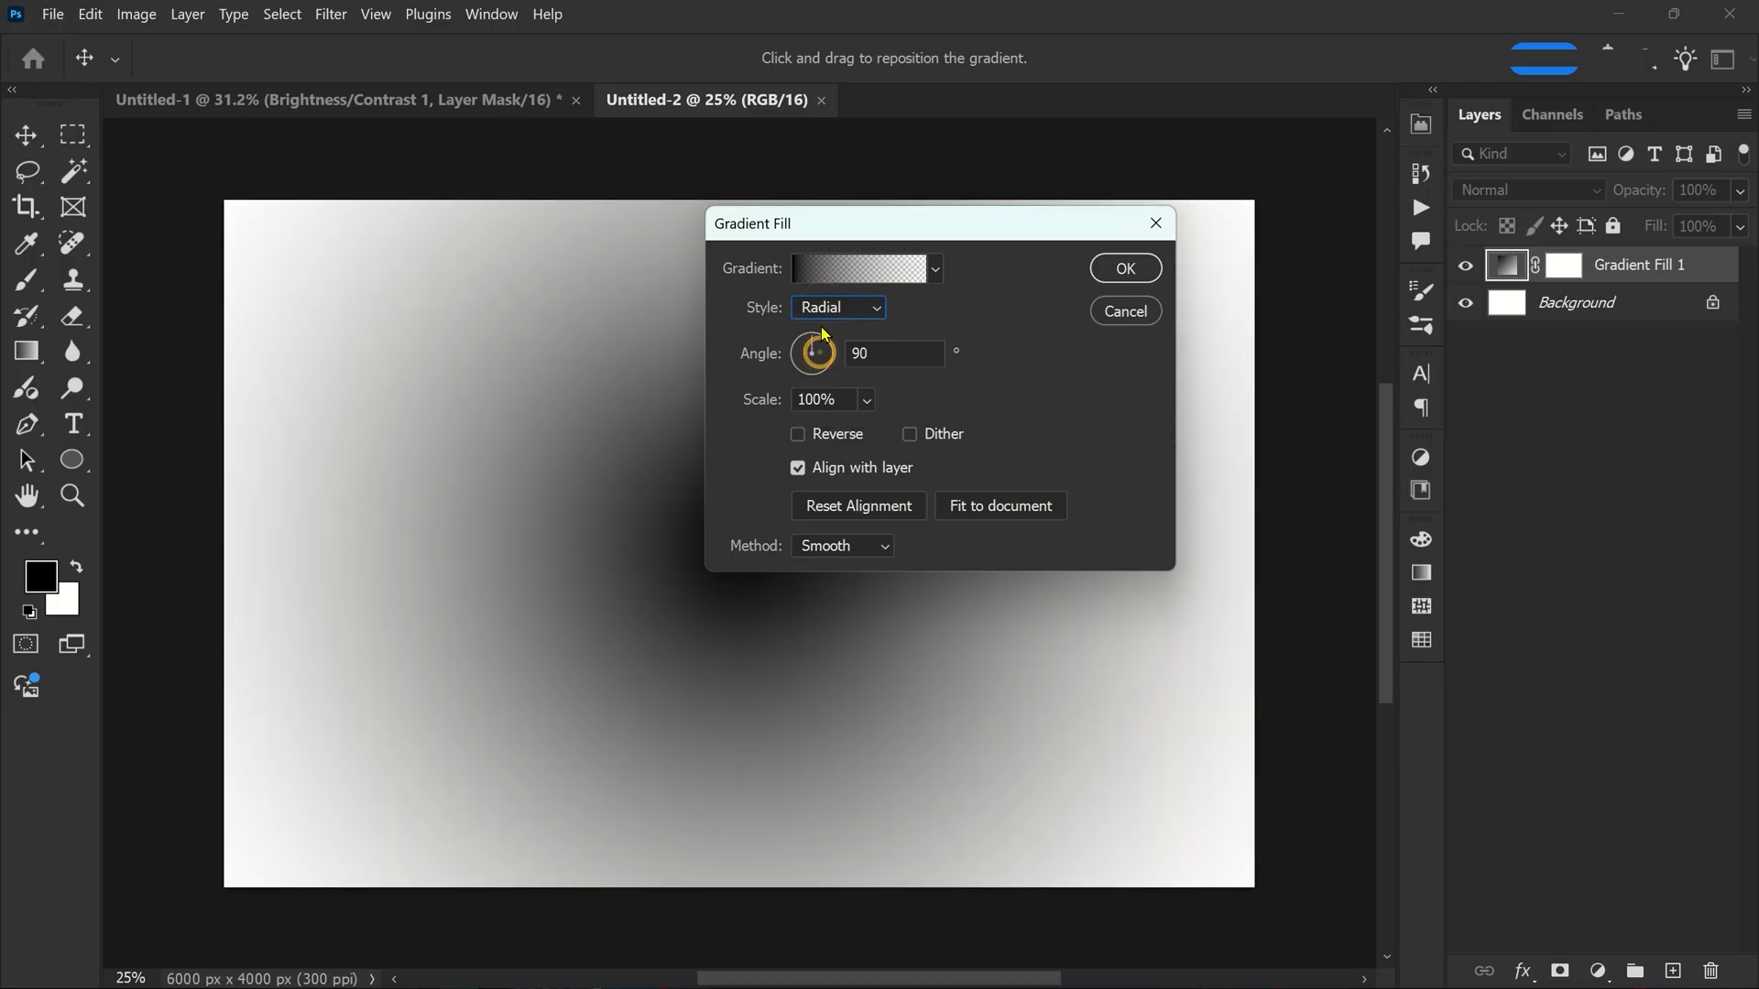
Step: Apply the dark Gray_14 preset from the Grays gradients and confirm the fill
{"action": "left_click", "coordinate": [839, 270]}
{"action": "scroll", "coordinate": [829, 358], "scroll_direction": "down", "scroll_amount": 1}
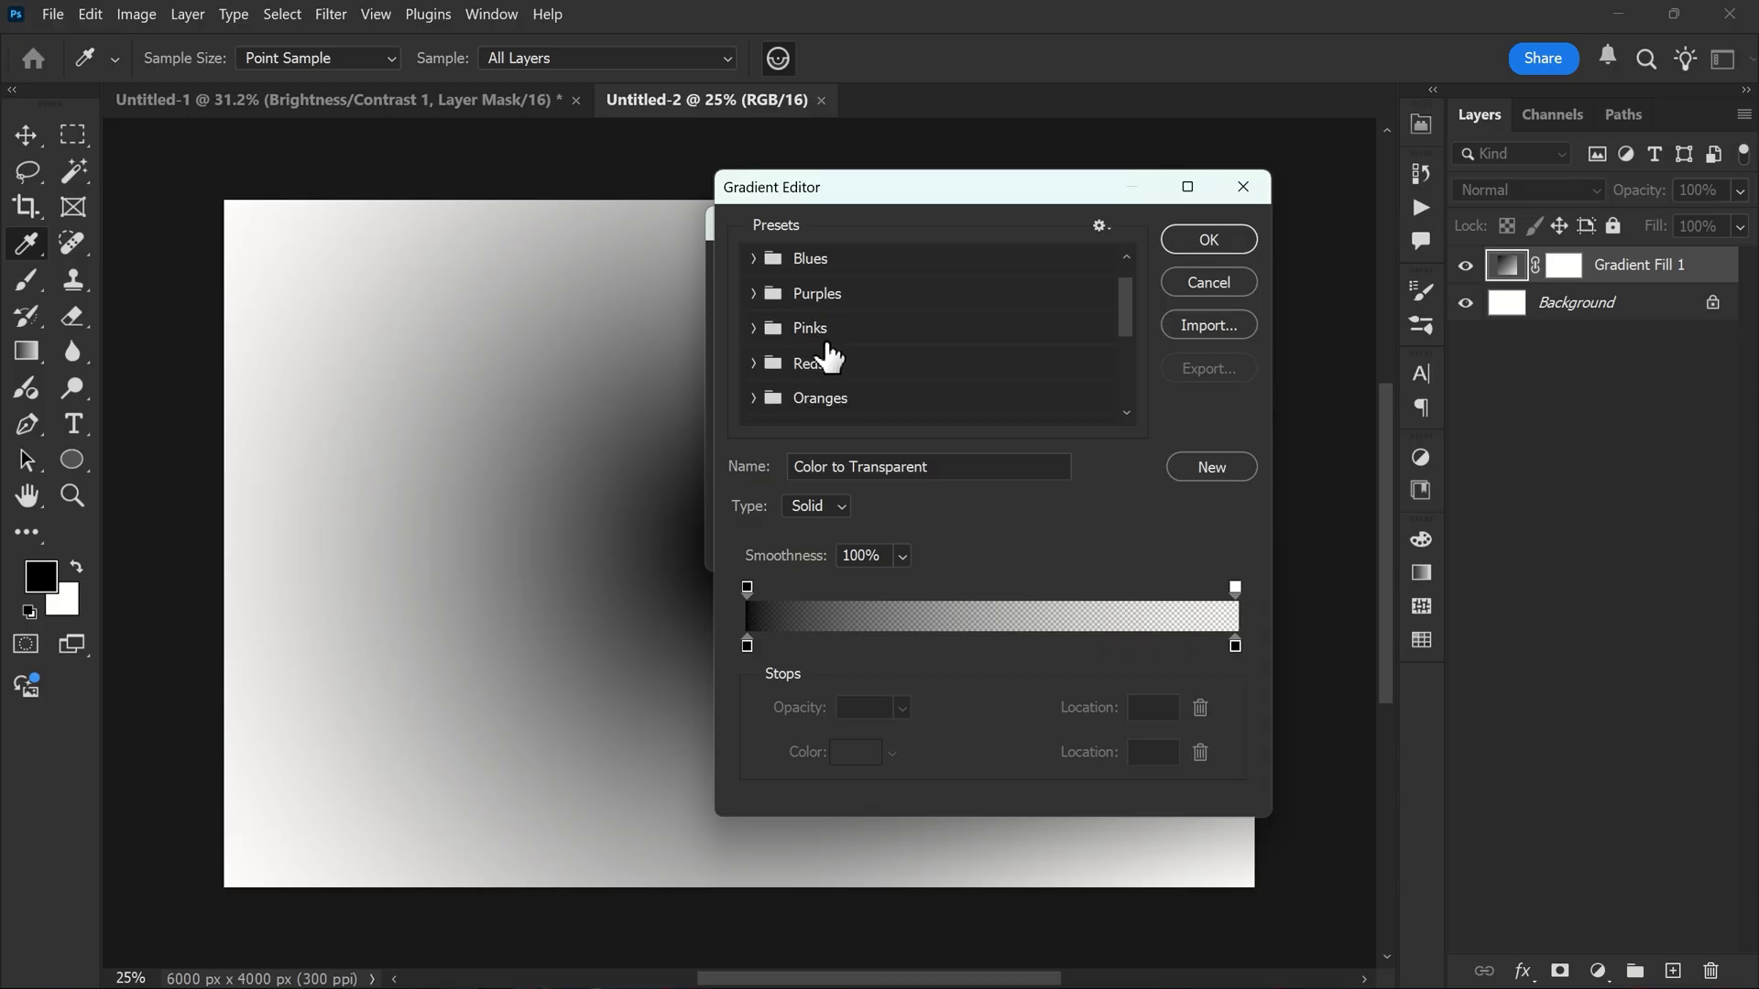
{"action": "scroll", "coordinate": [829, 357], "scroll_direction": "down", "scroll_amount": 1}
{"action": "scroll", "coordinate": [827, 359], "scroll_direction": "down", "scroll_amount": 1}
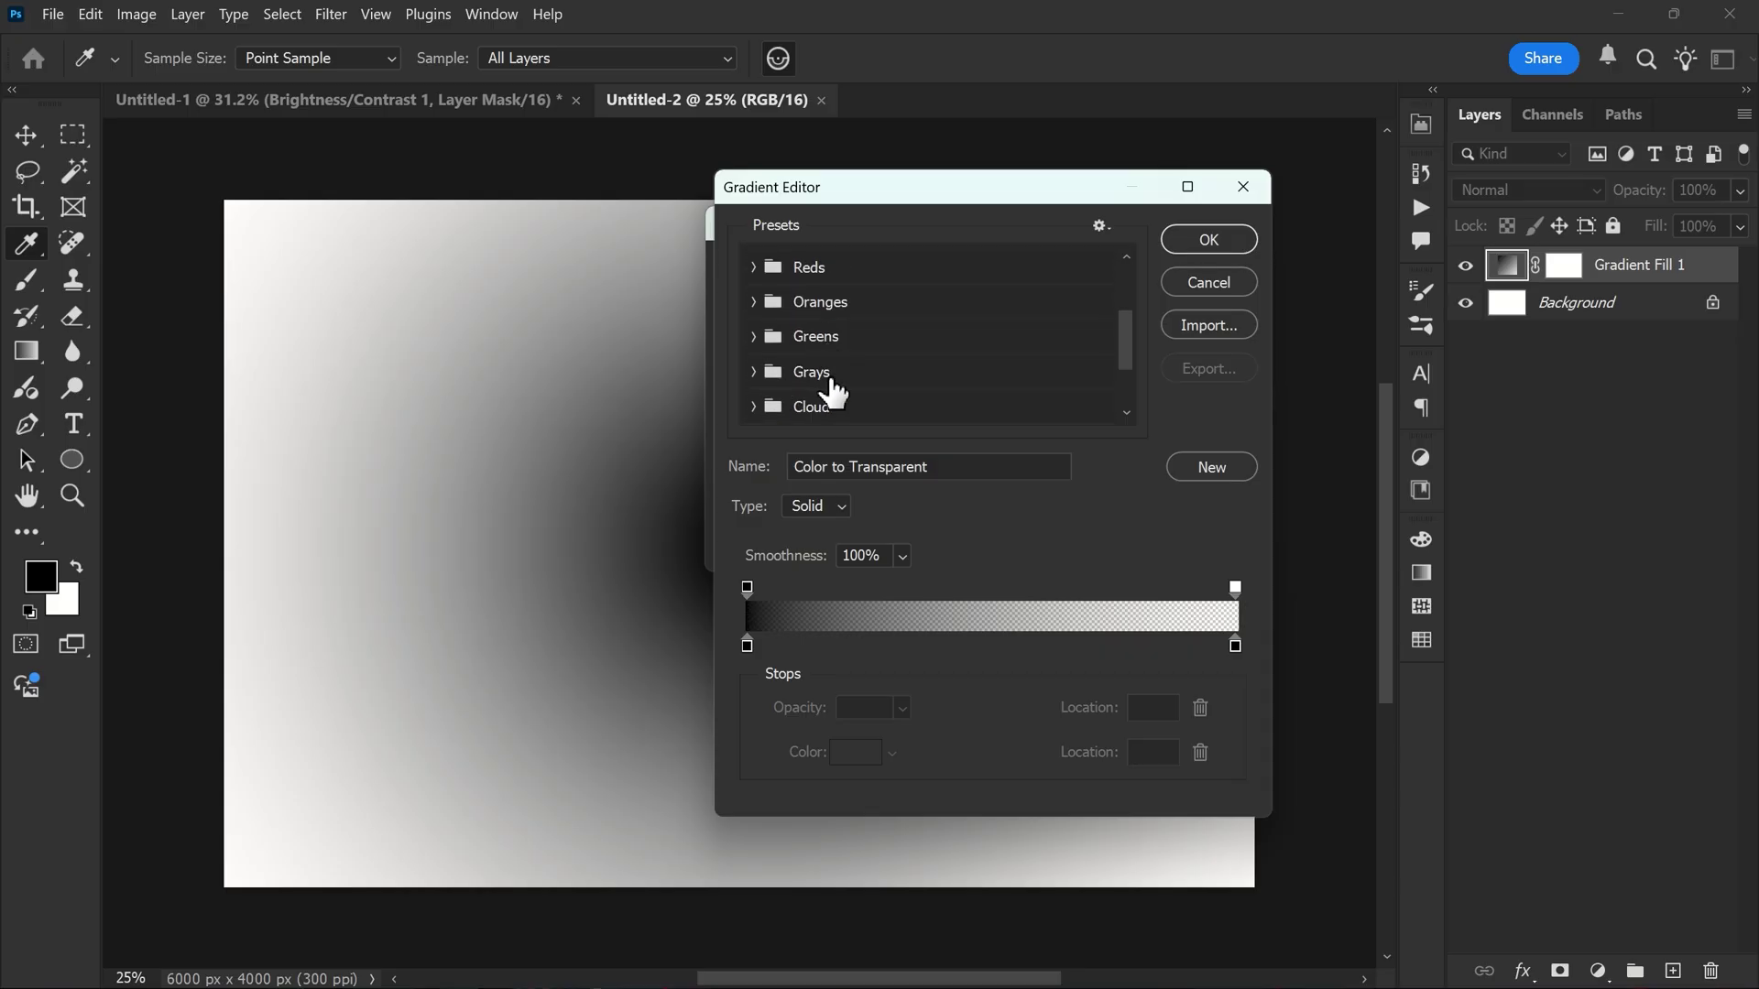
{"action": "left_click", "coordinate": [754, 372]}
{"action": "scroll", "coordinate": [825, 390], "scroll_direction": "down", "scroll_amount": 1}
{"action": "scroll", "coordinate": [907, 394], "scroll_direction": "down", "scroll_amount": 1}
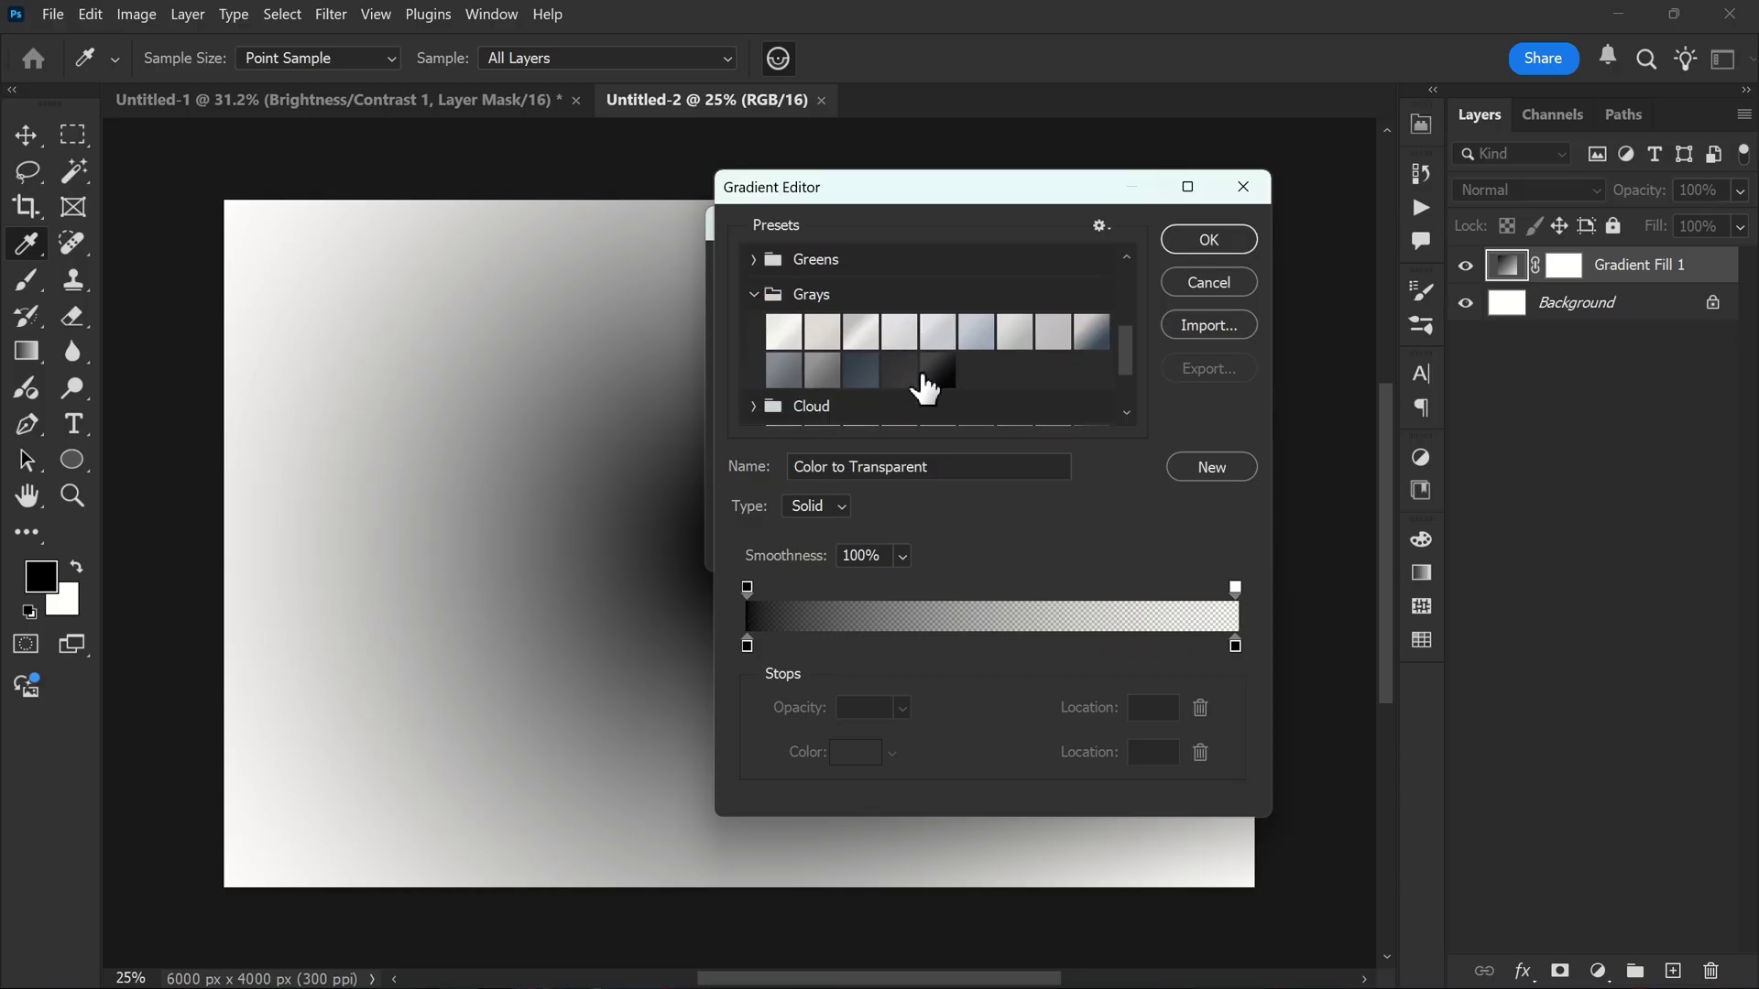
{"action": "left_click", "coordinate": [939, 370]}
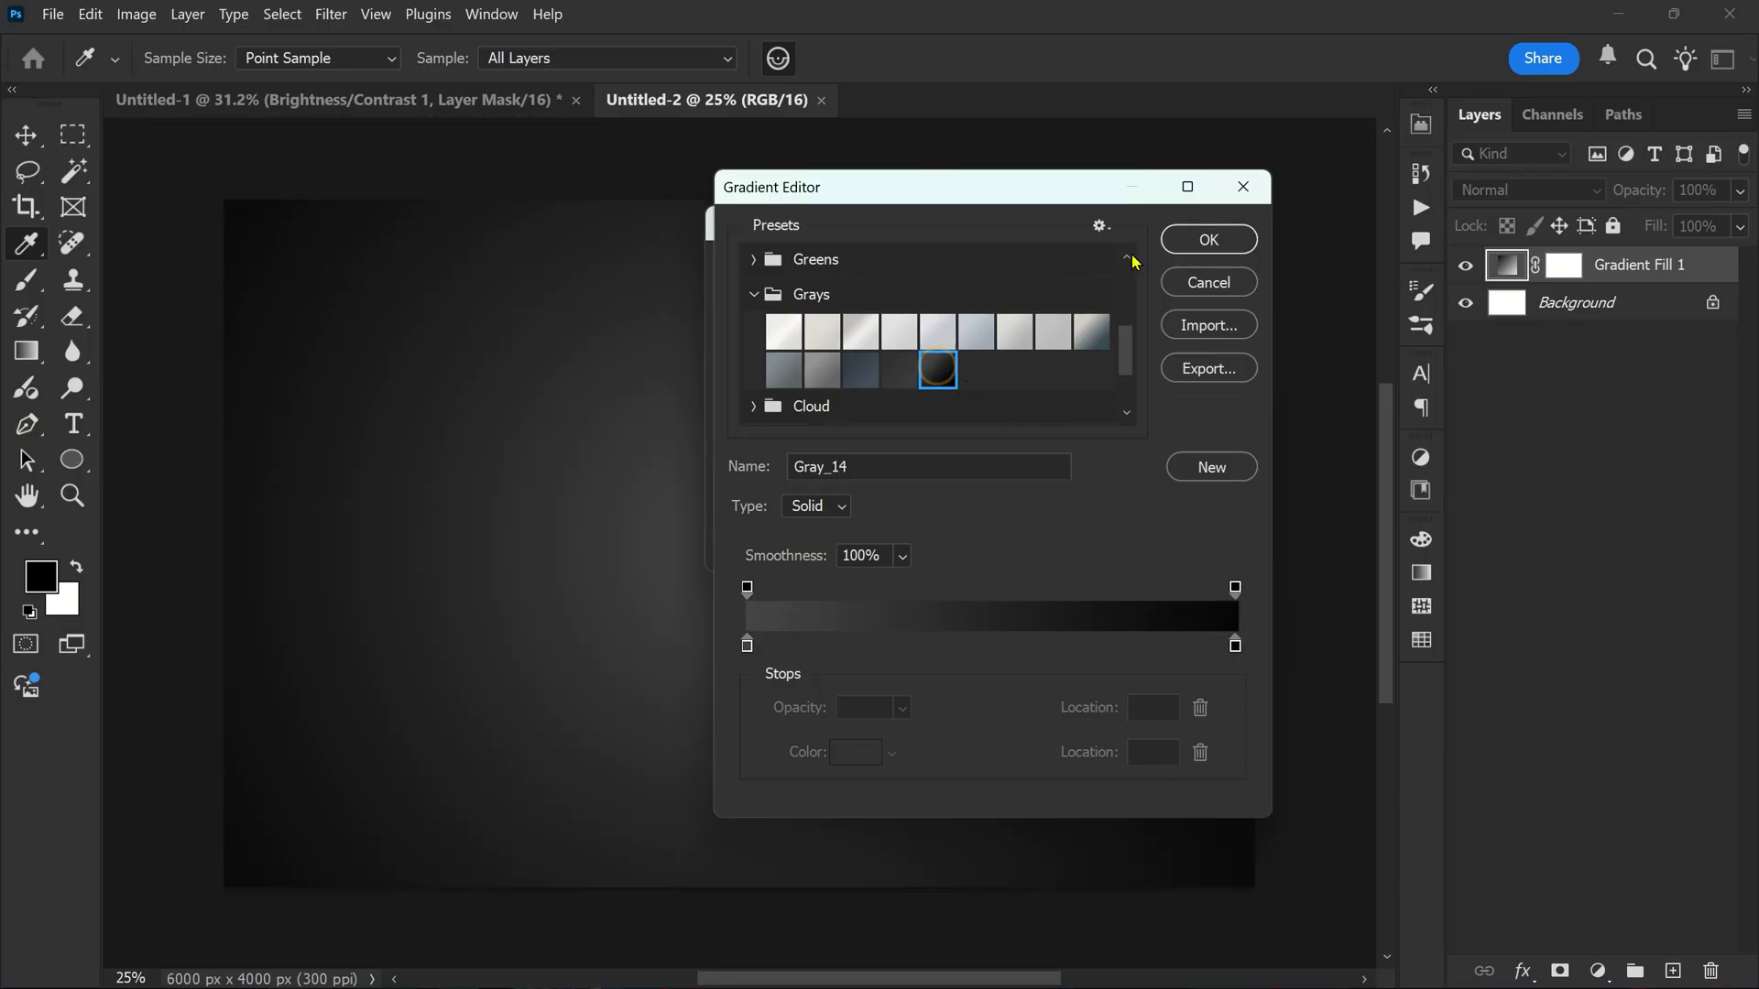
{"action": "left_click", "coordinate": [1194, 238]}
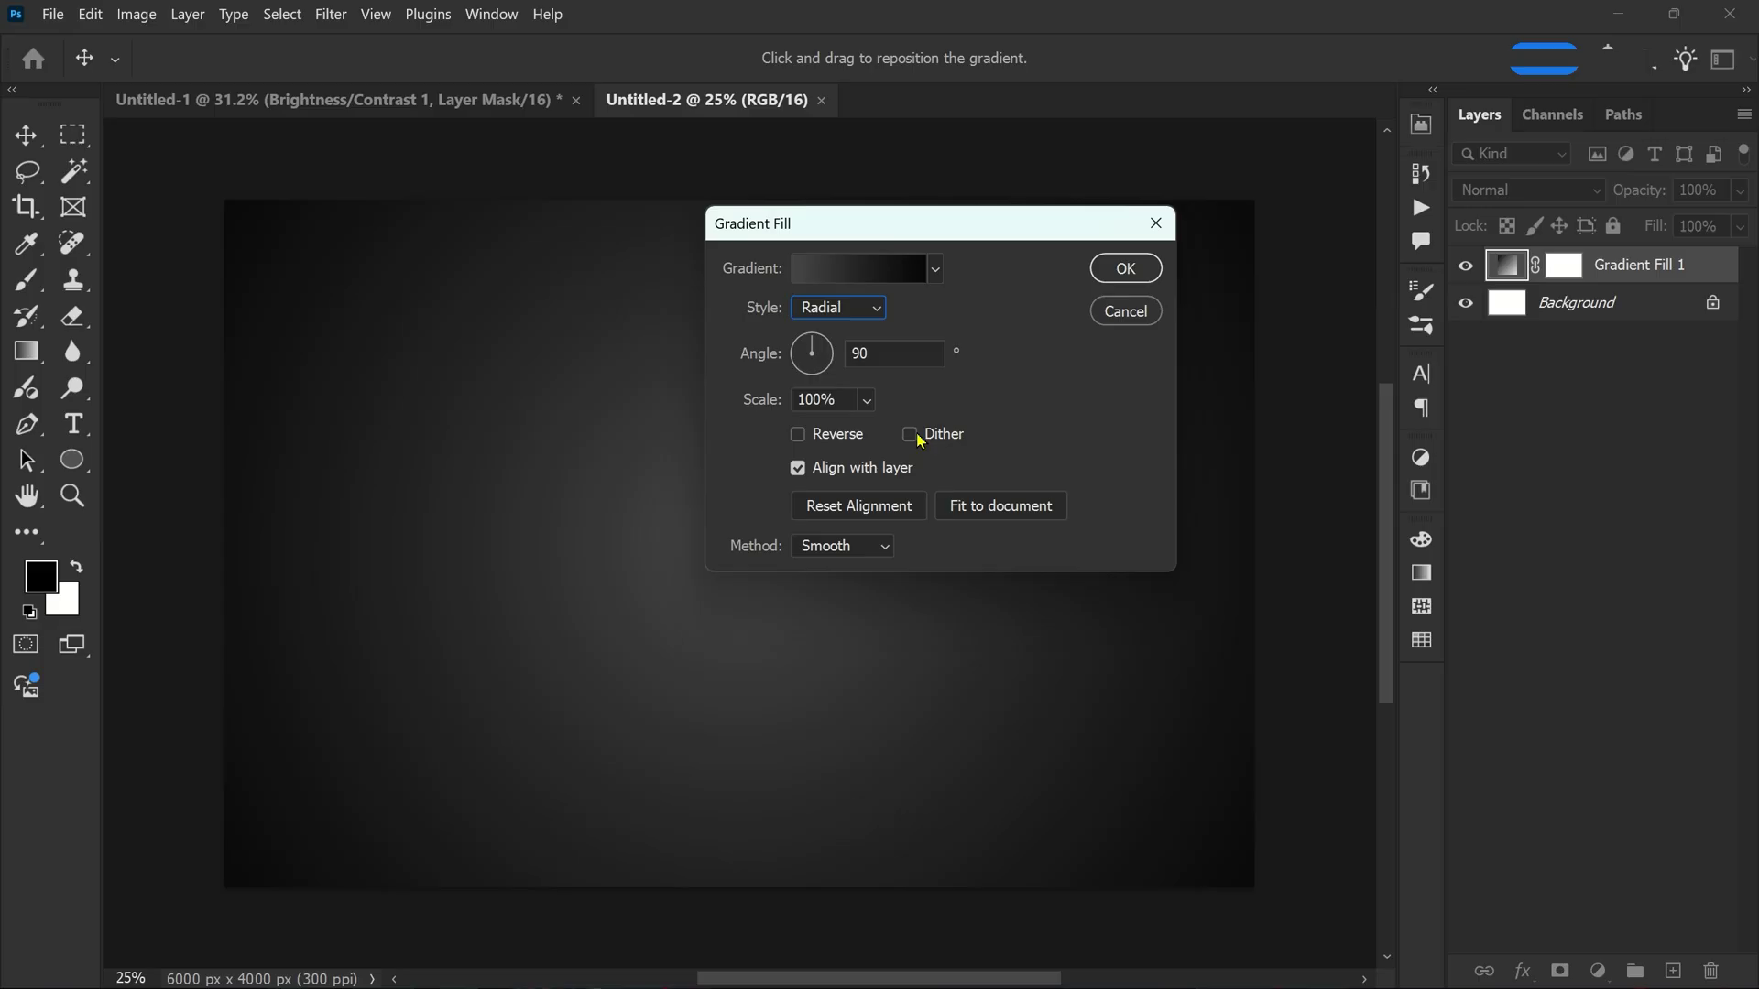
{"action": "left_click", "coordinate": [1125, 268]}
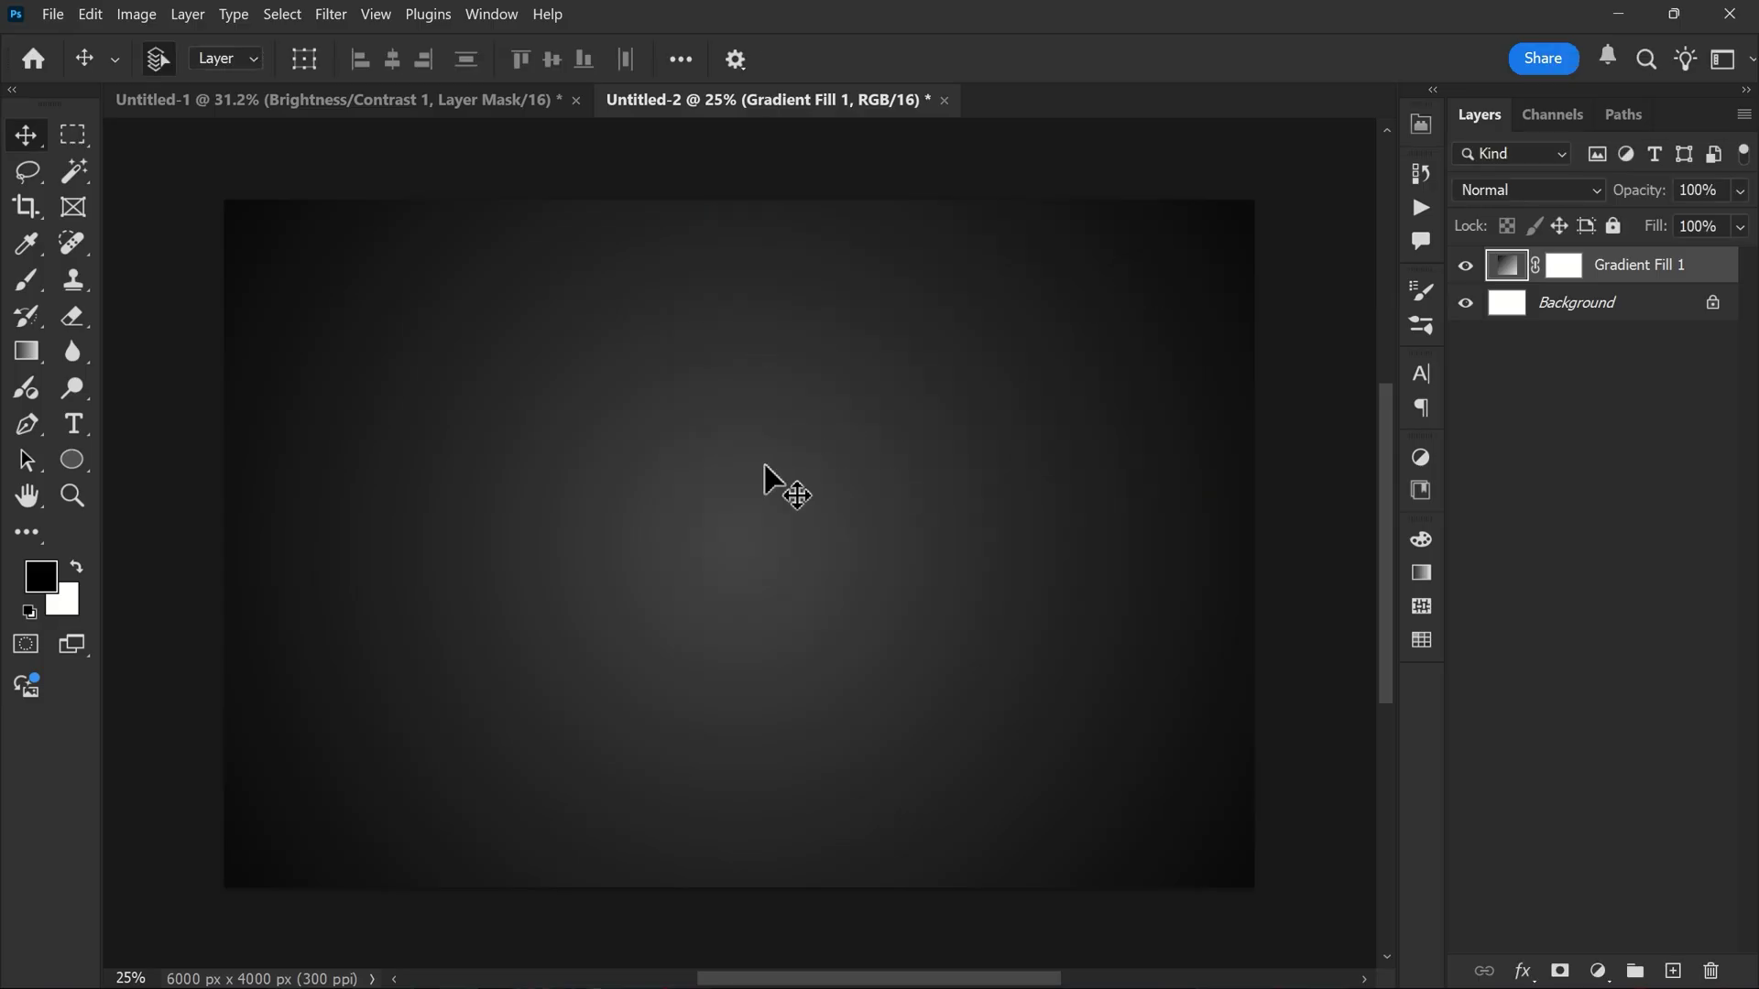
Step: Draw a centred 2382 px black circle, Ellipse 1, with the Ellipse Tool
{"action": "left_click", "coordinate": [73, 459]}
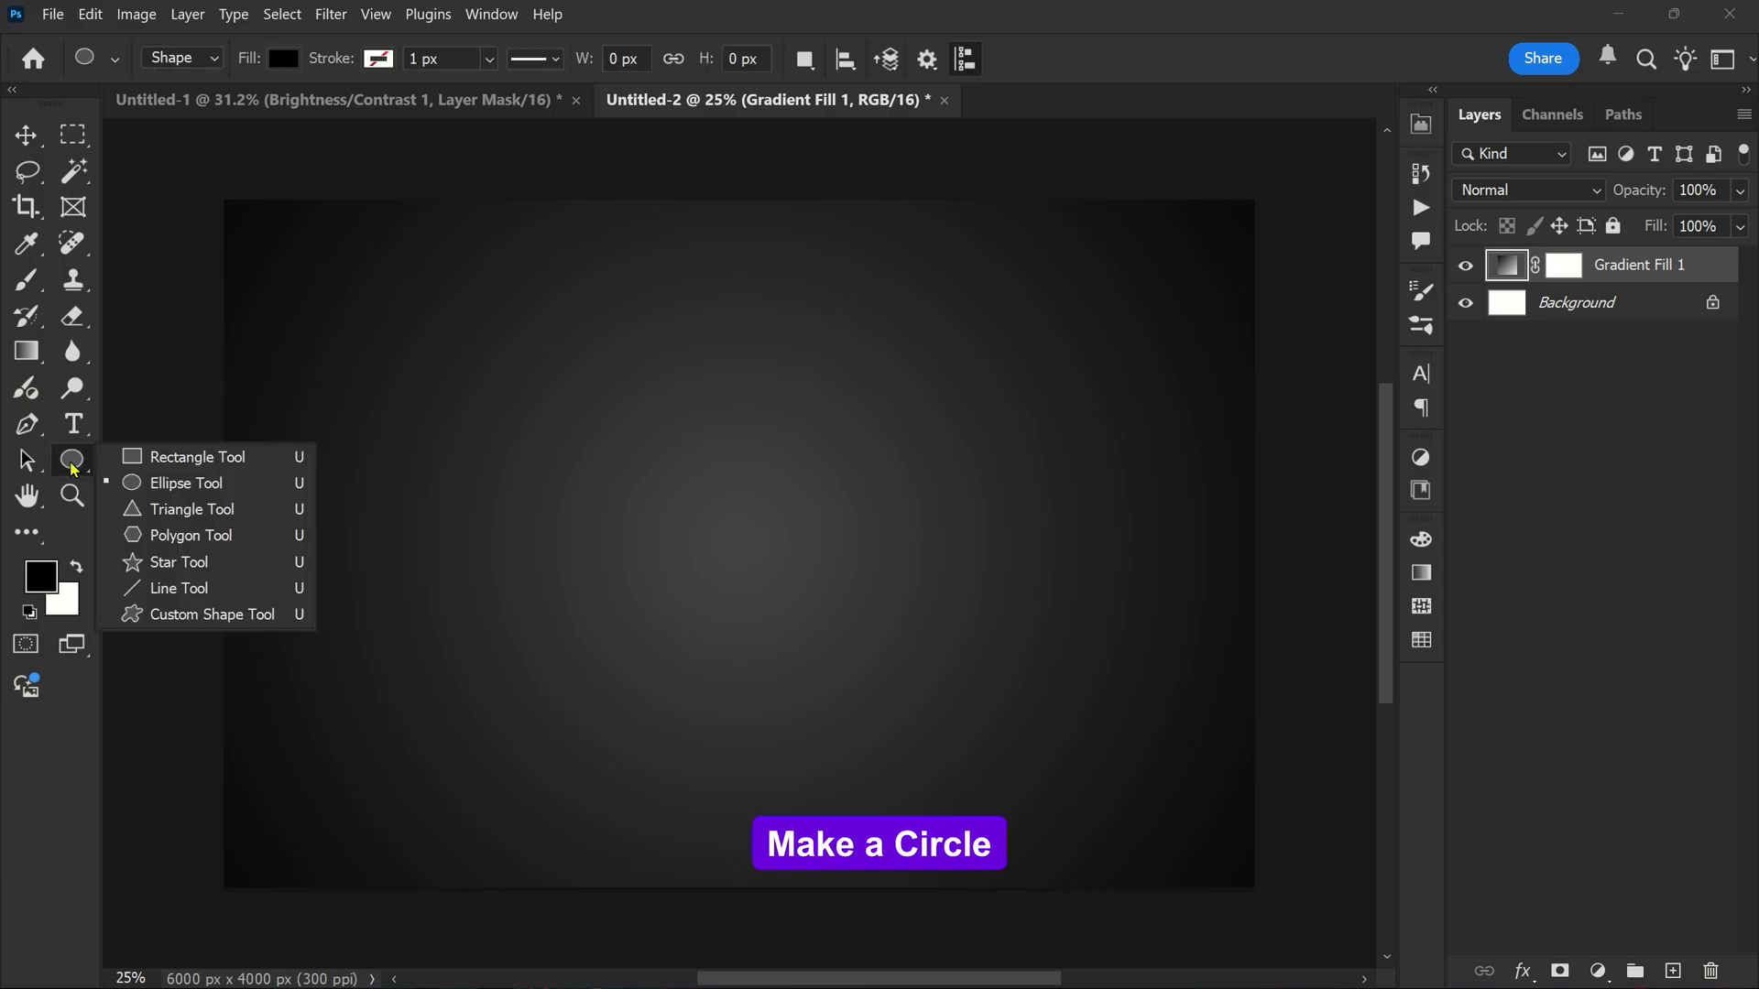
{"action": "left_click", "coordinate": [174, 484]}
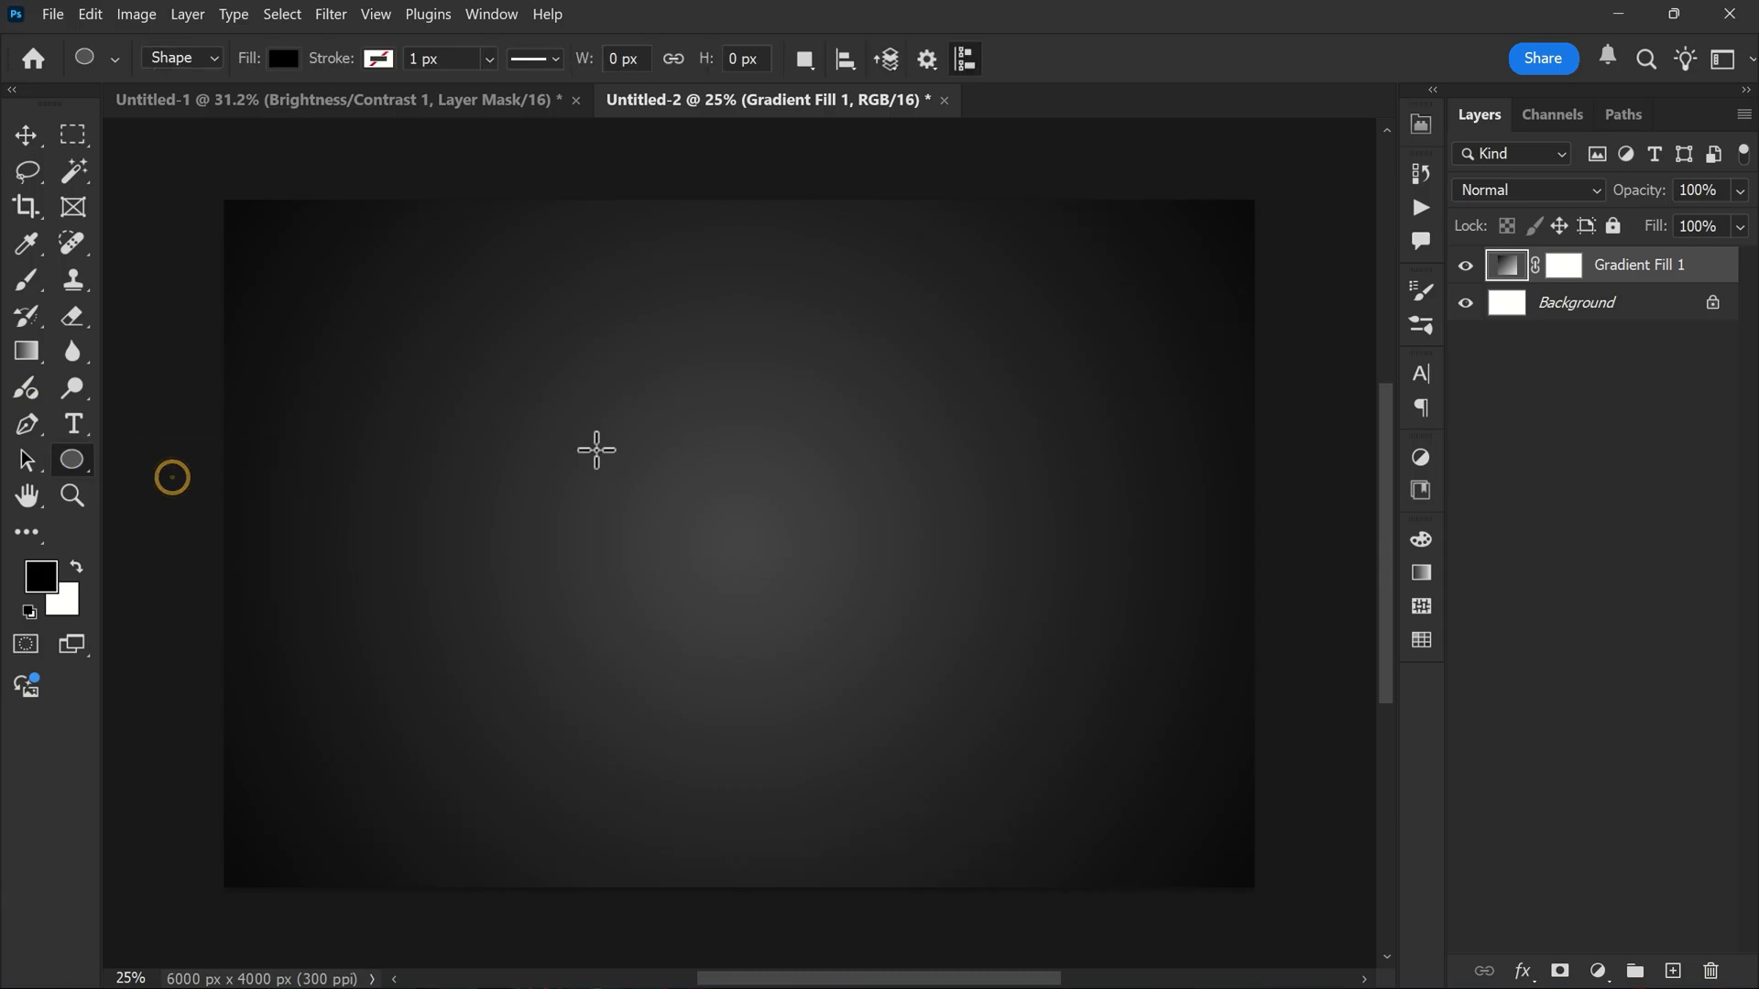
{"action": "left_click_drag", "start_coordinate": [545, 328], "coordinate": [1043, 733]}
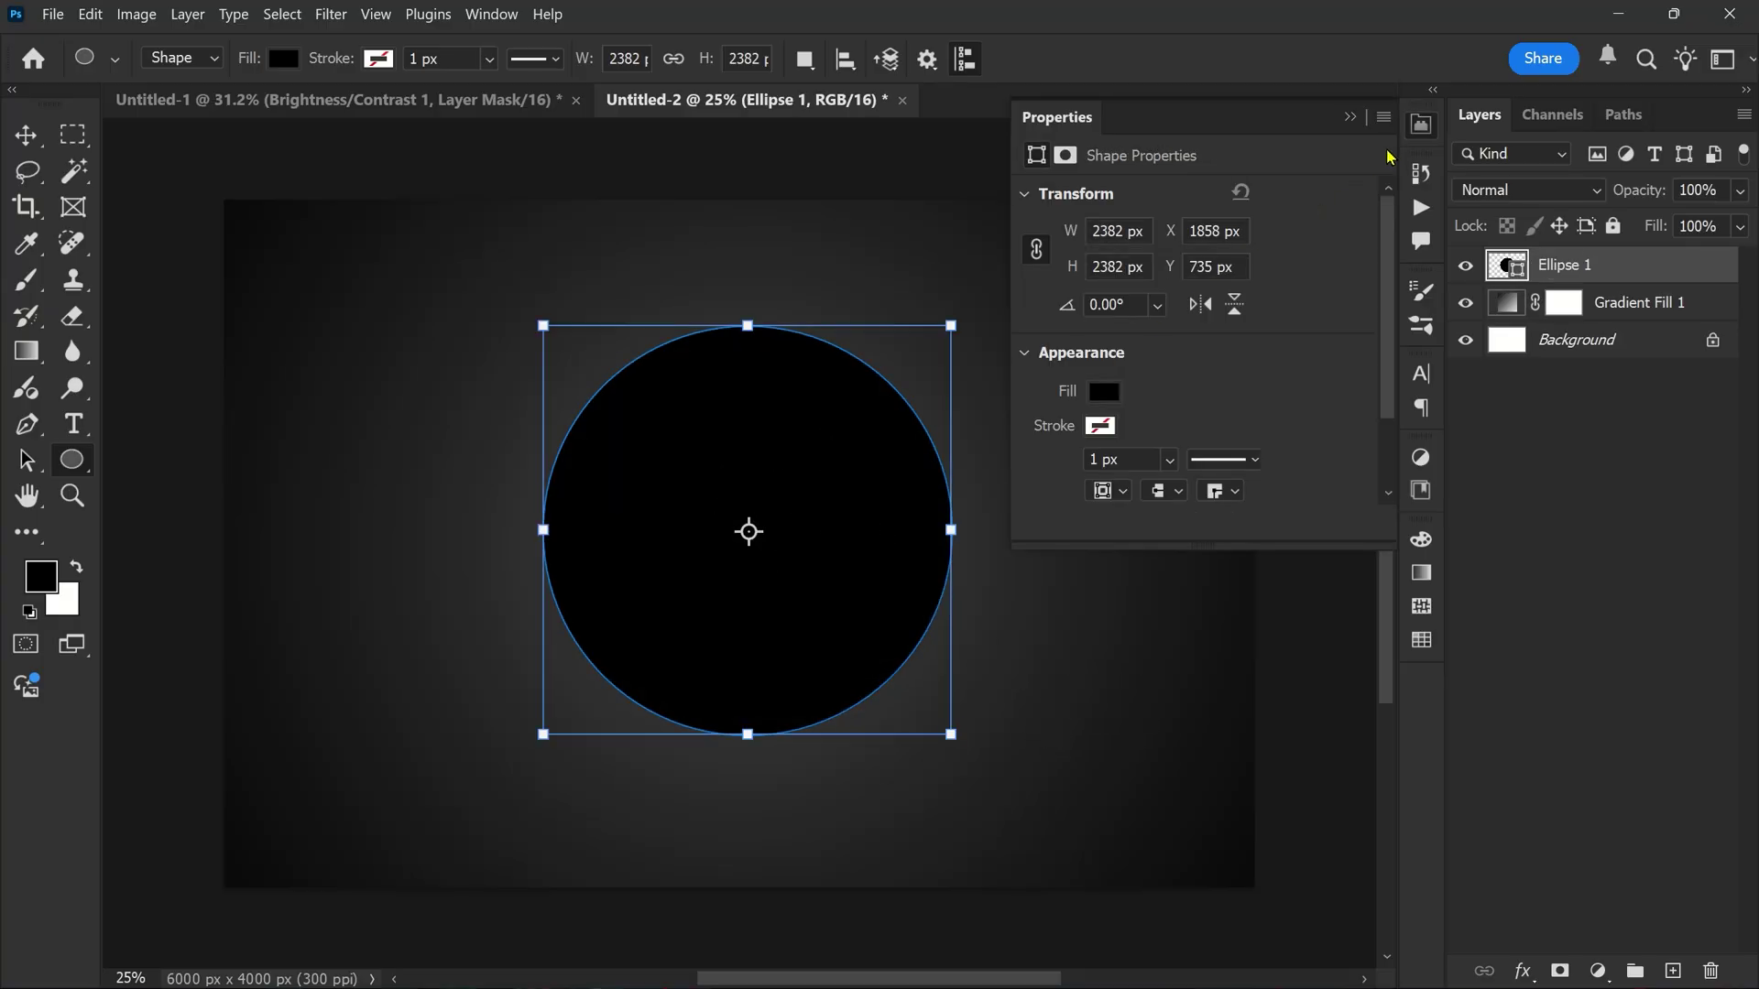
{"action": "left_click", "coordinate": [1421, 123]}
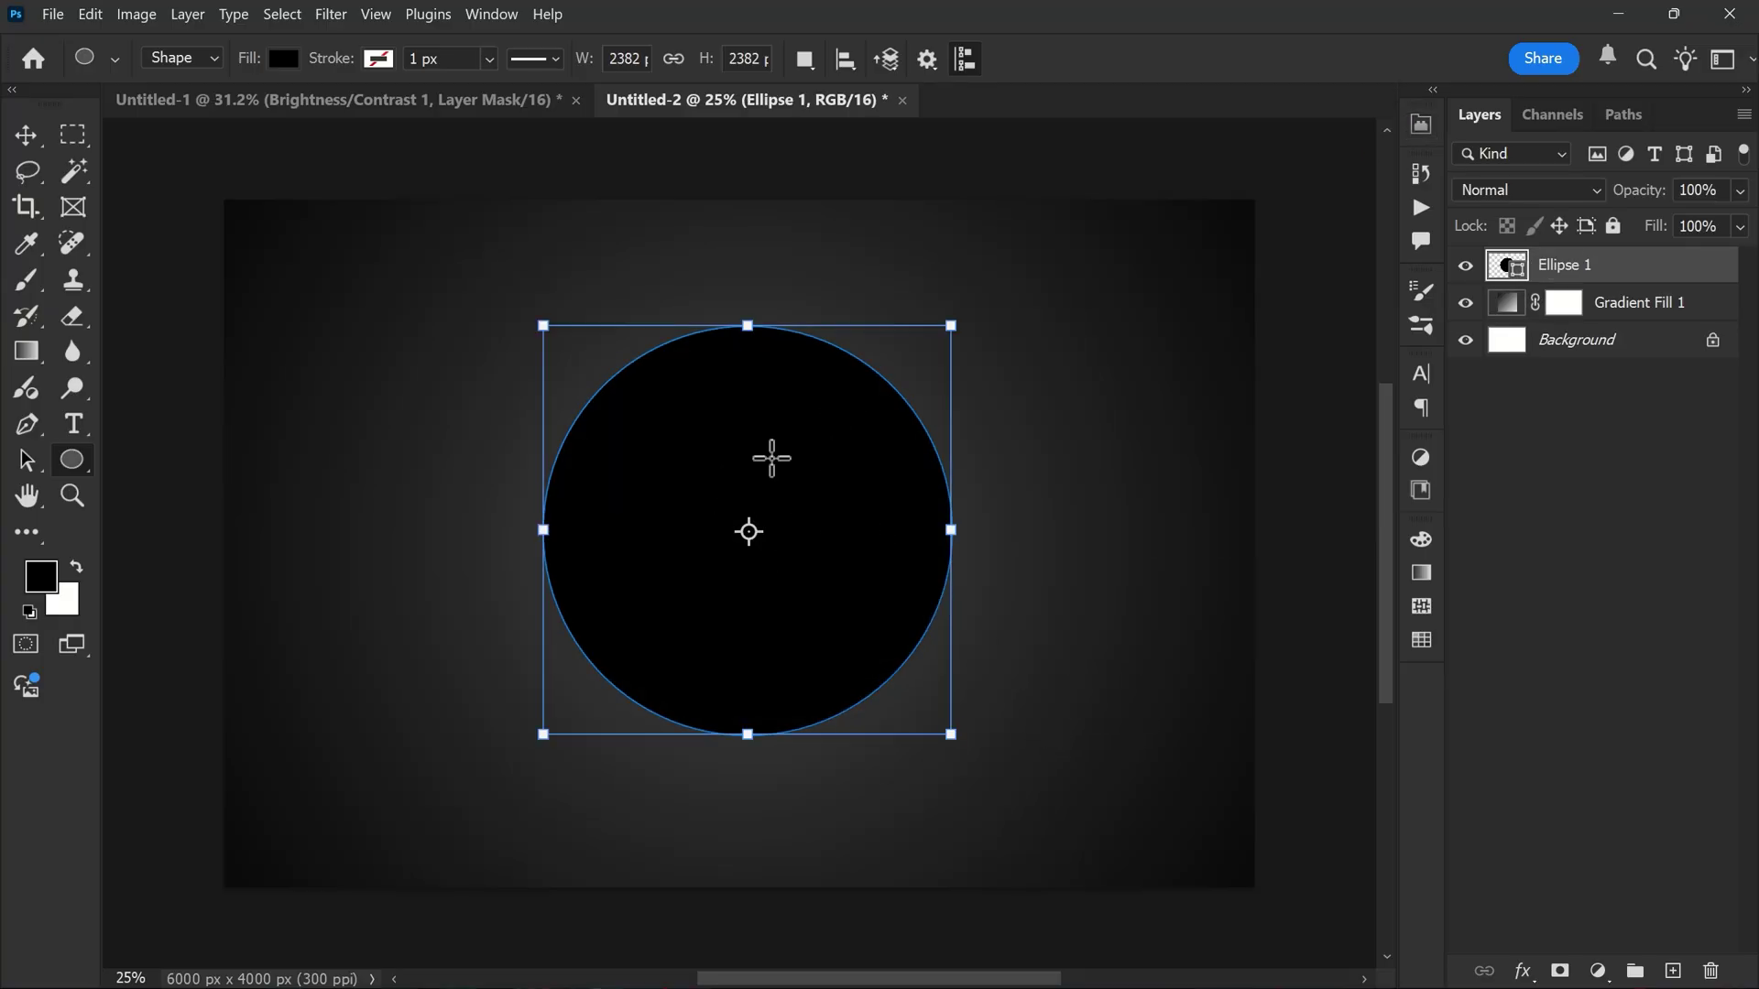
{"action": "key", "text": "v"}
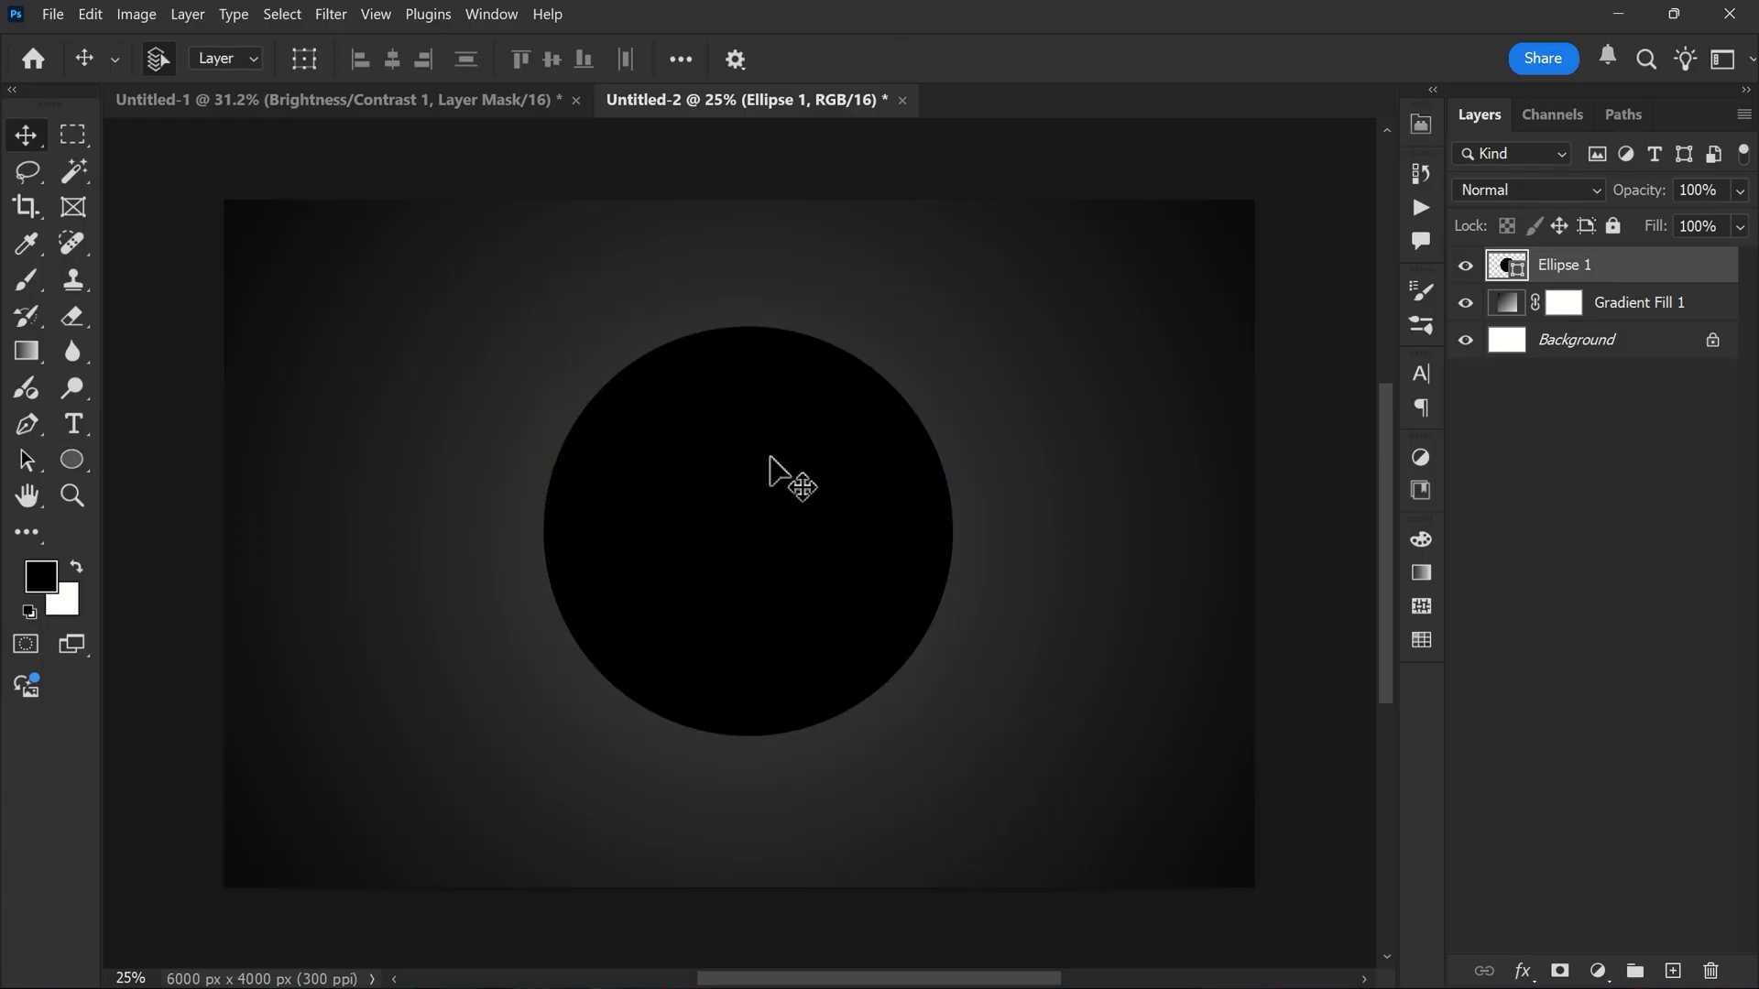
Step: Recolour the Ellipse 1 circle fill to bright yellow #ffd800
{"action": "double_click", "coordinate": [1518, 280]}
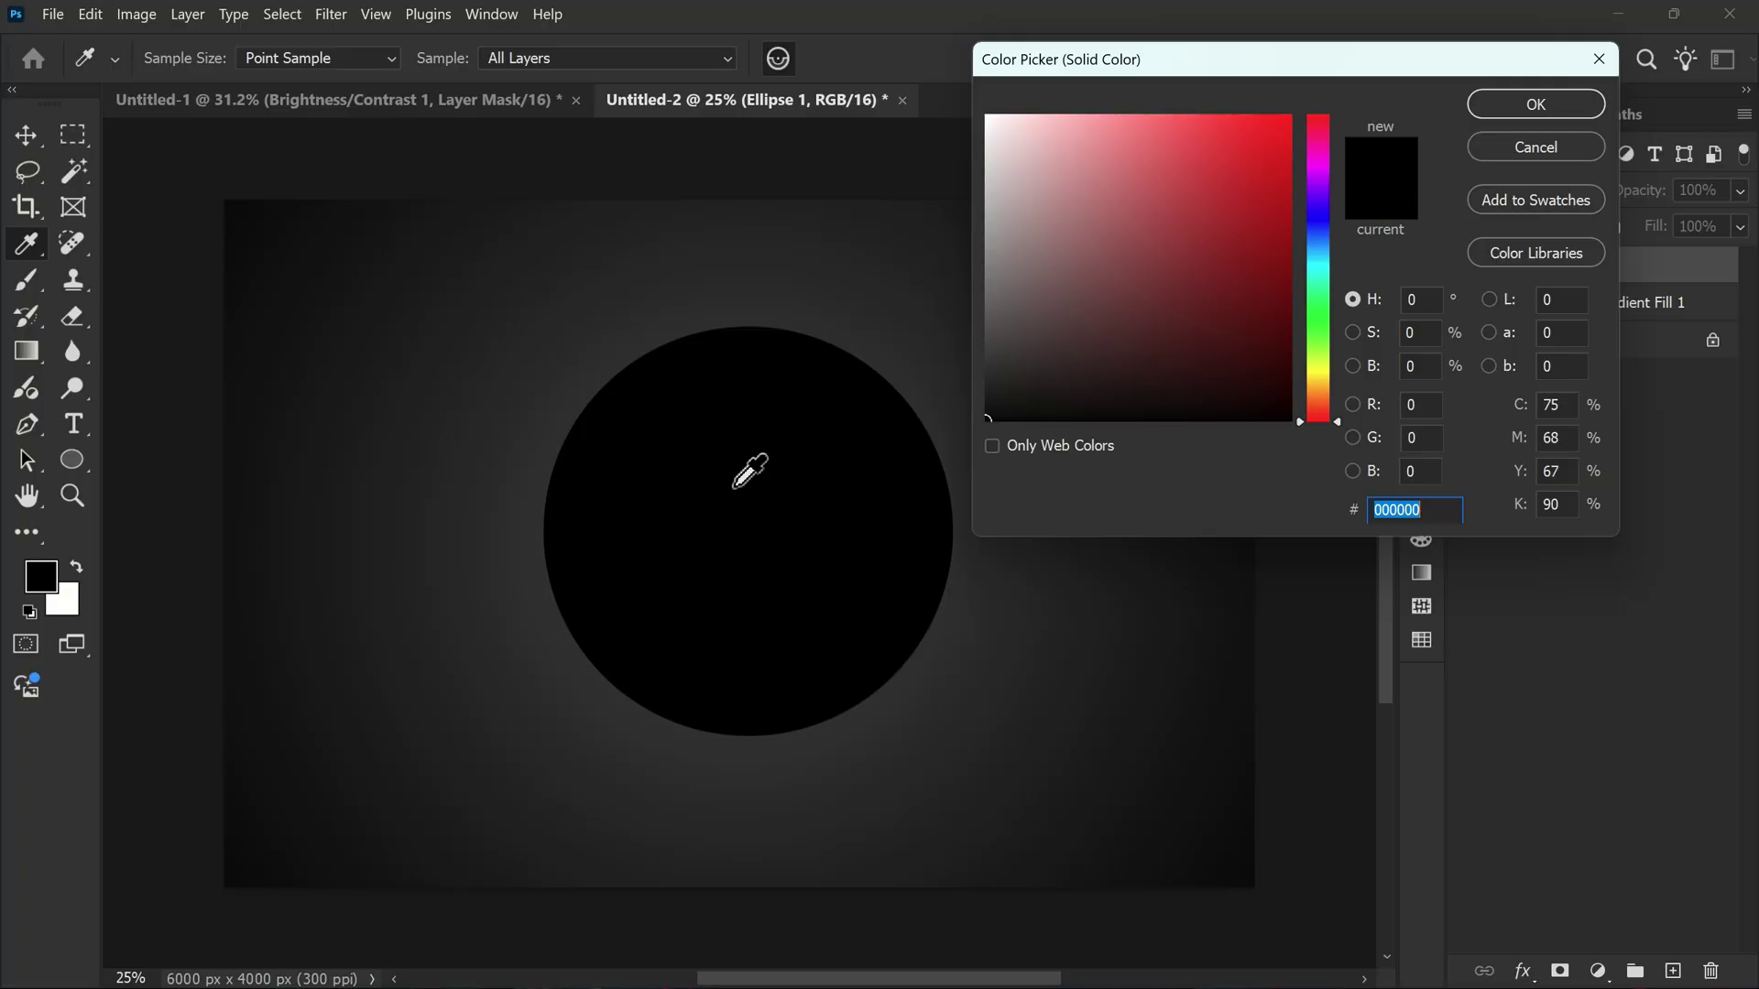
{"action": "left_click", "coordinate": [1316, 379]}
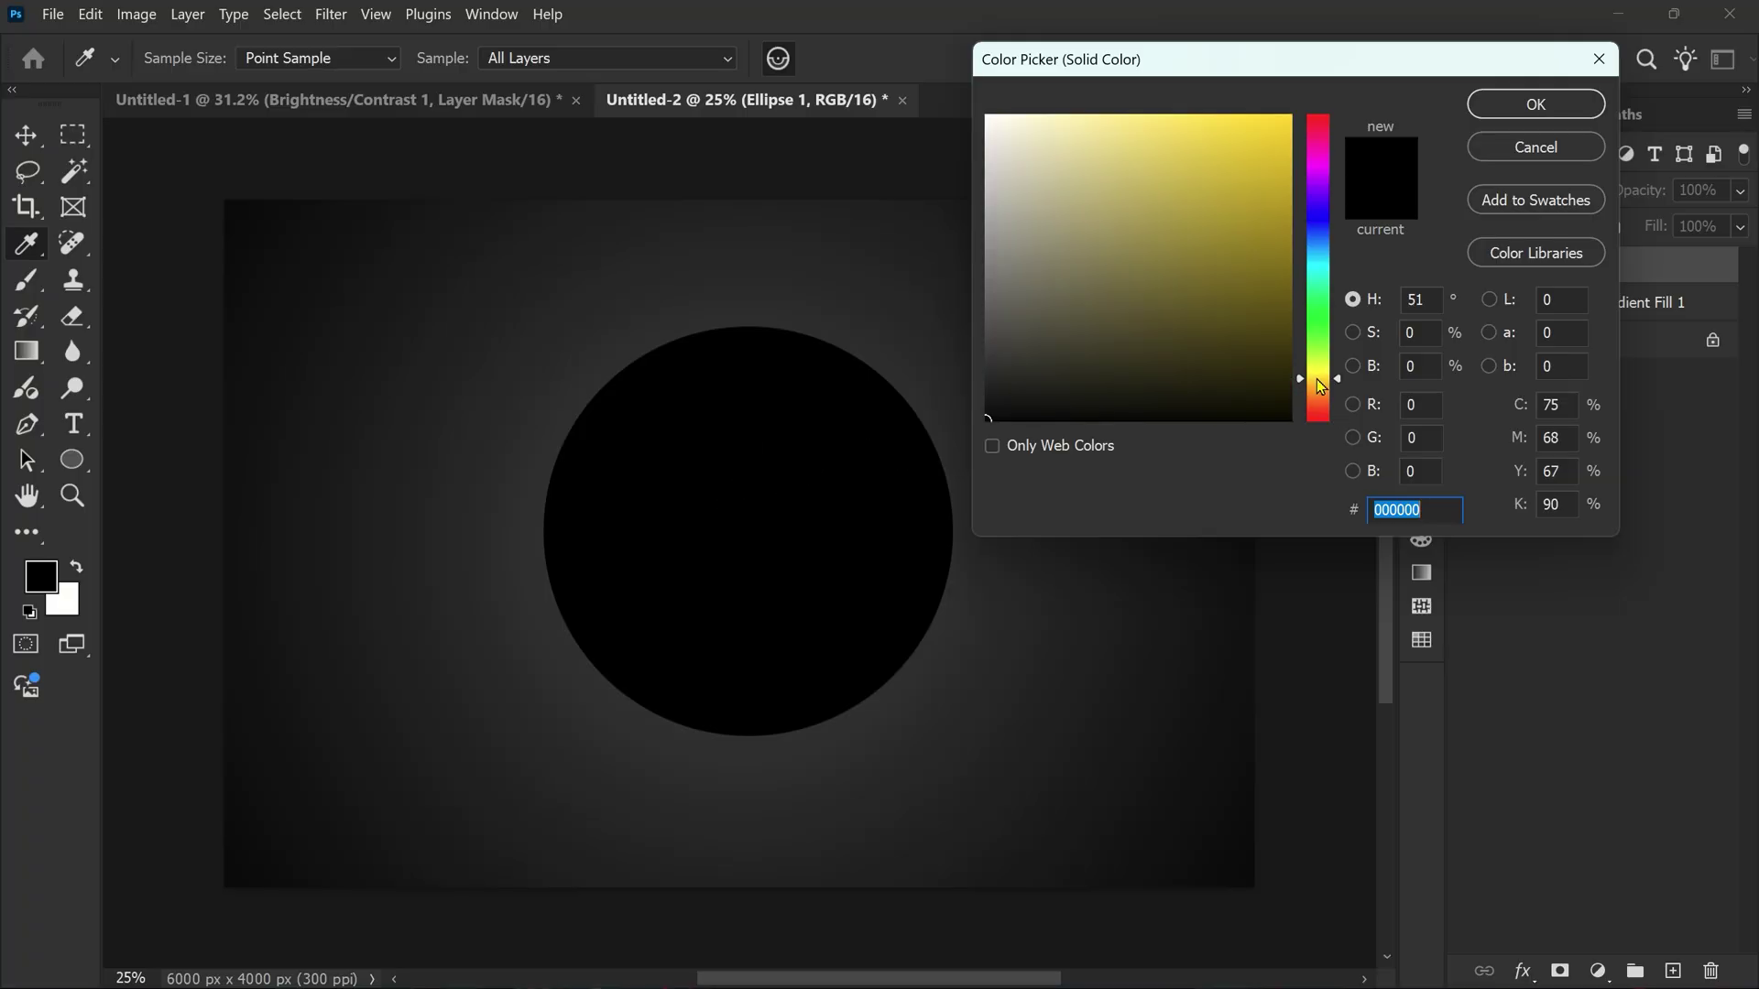
{"action": "left_click_drag", "start_coordinate": [1238, 280], "coordinate": [1327, 64]}
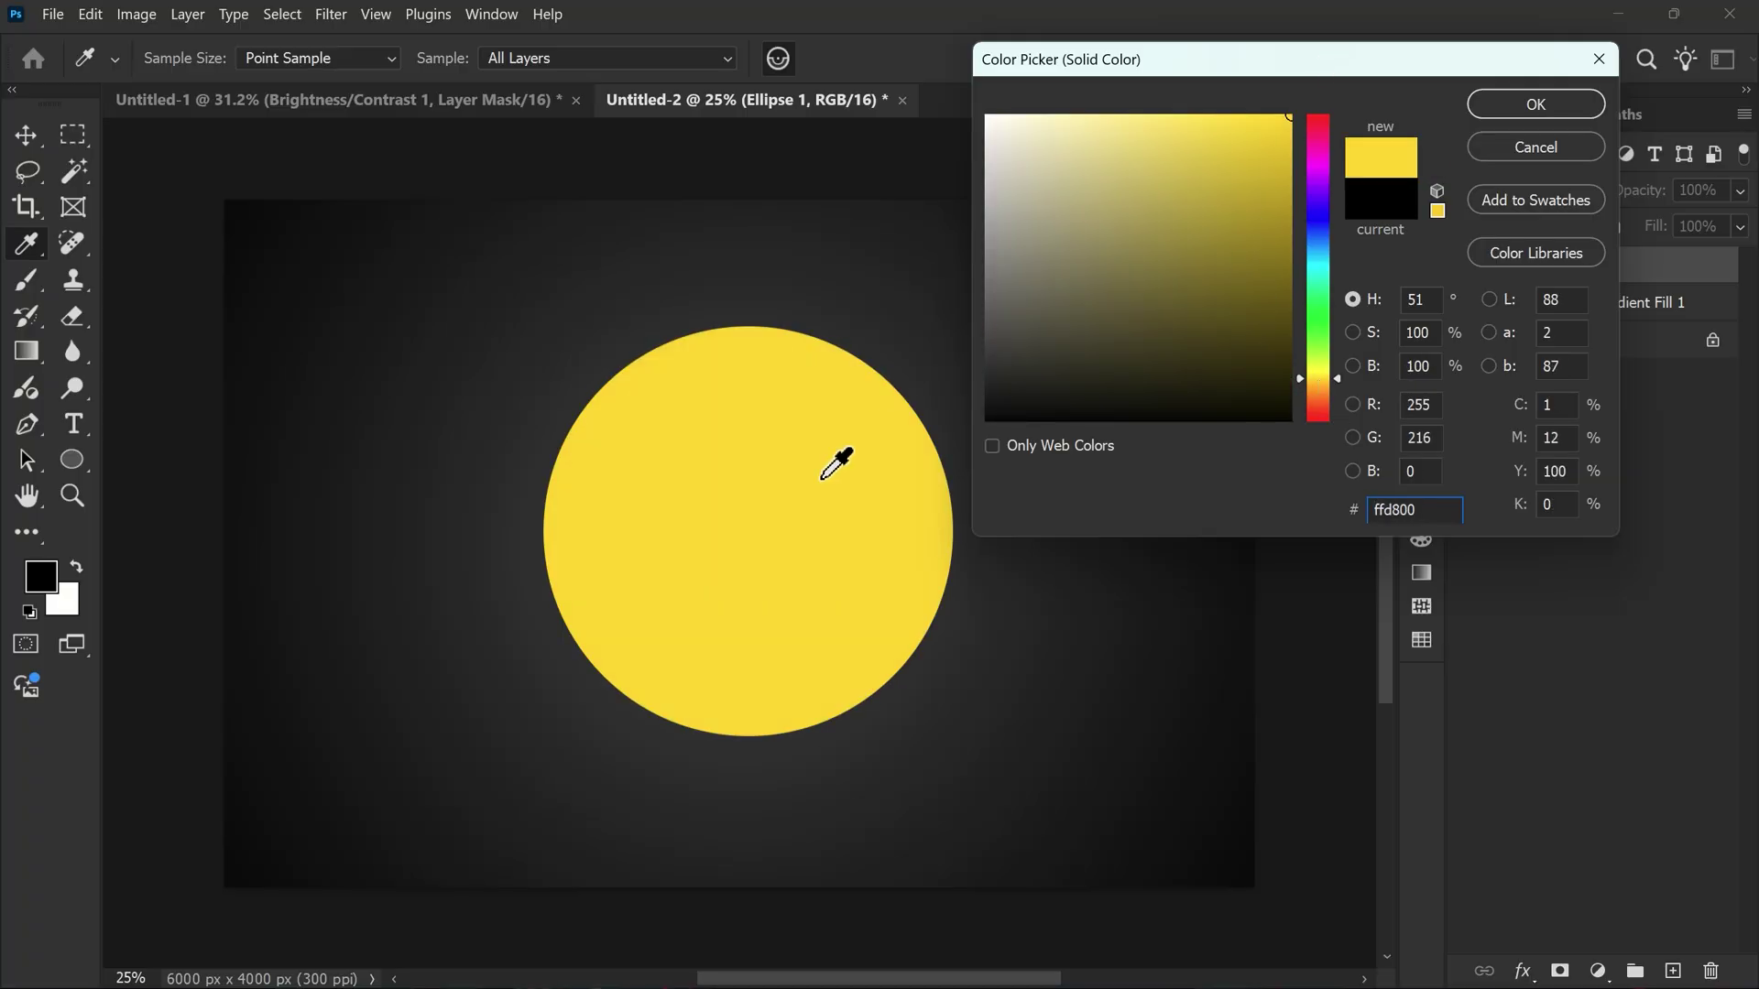
{"action": "left_click", "coordinate": [1488, 106]}
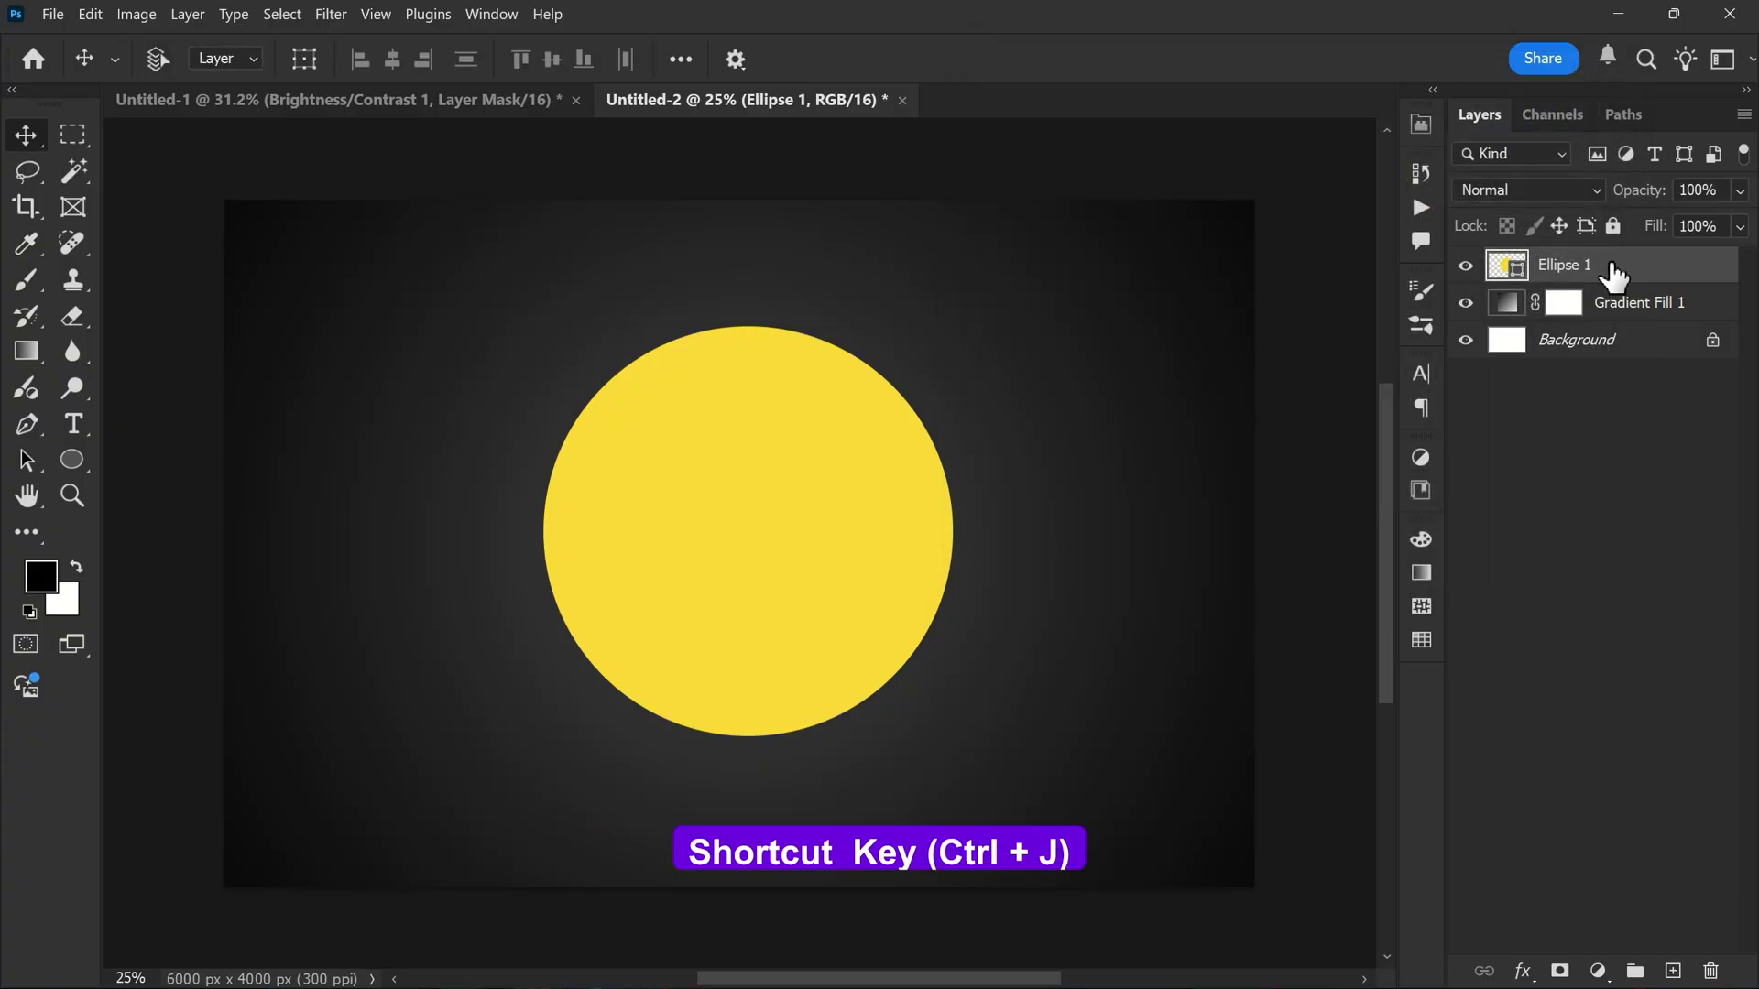
Step: Duplicate the circle twice and name the layers main, yellow and red, top to bottom
{"action": "key", "text": "ctrl+j"}
{"action": "key", "text": "ctrl+j"}
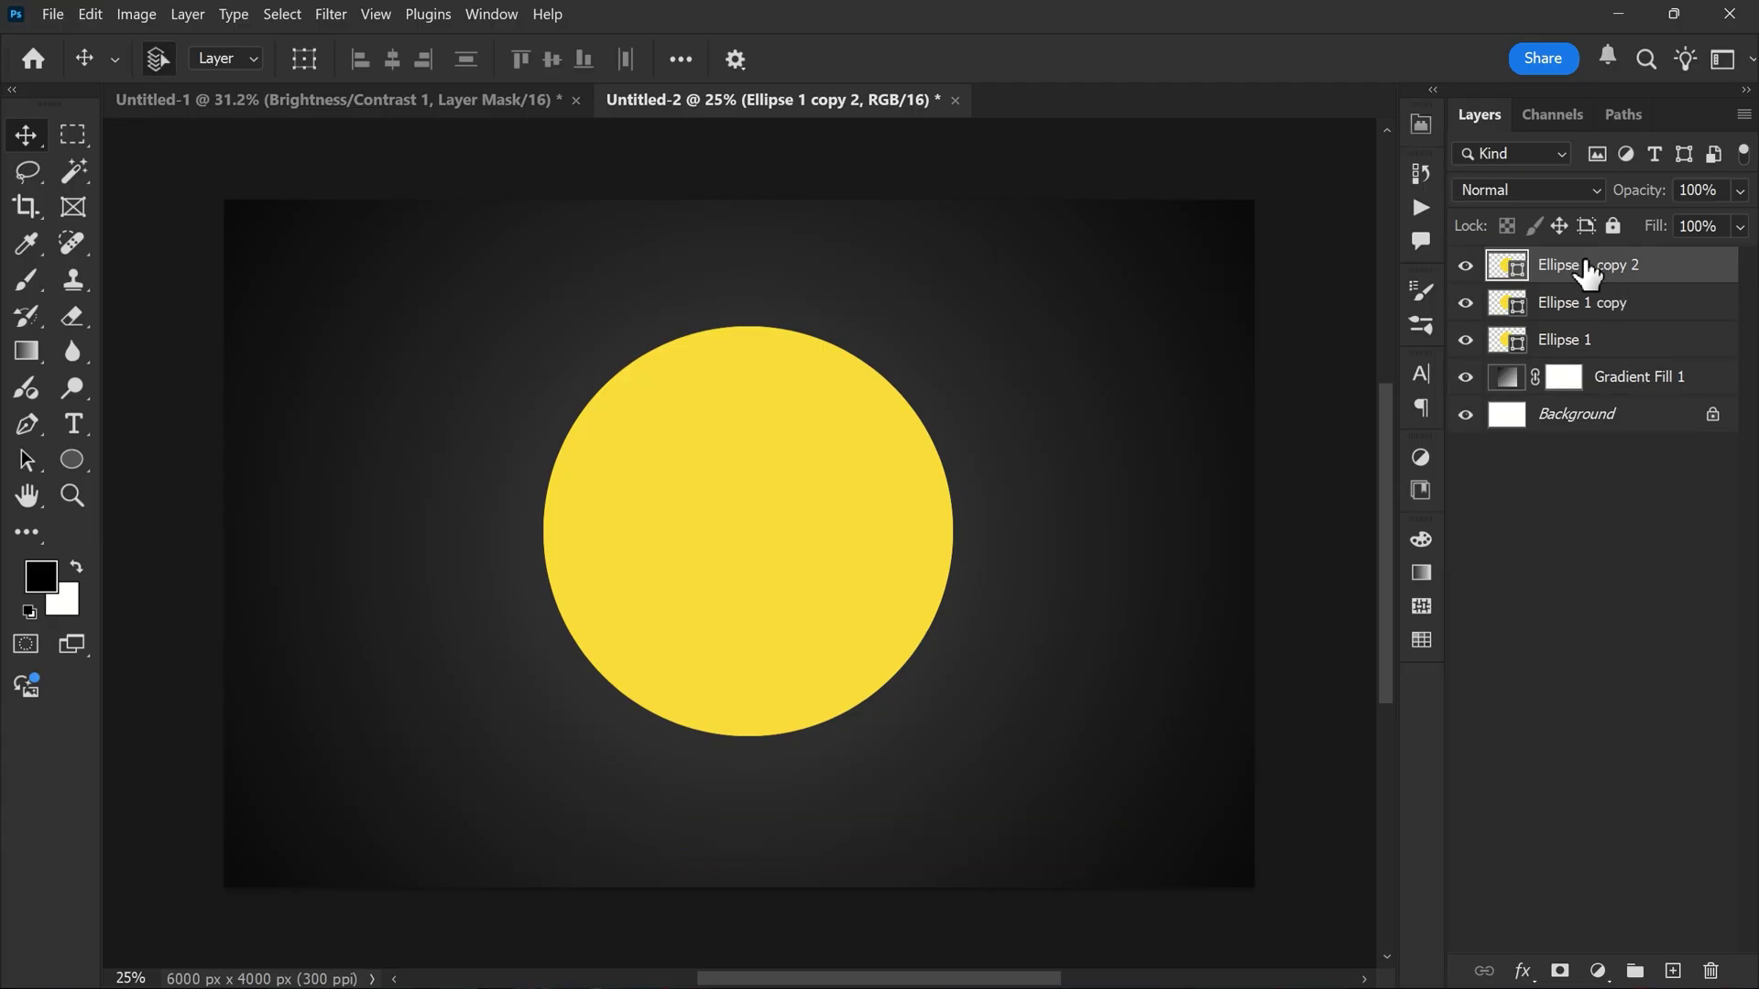
{"action": "double_click", "coordinate": [1574, 265]}
{"action": "type", "text": "main"}
{"action": "key", "text": "Return"}
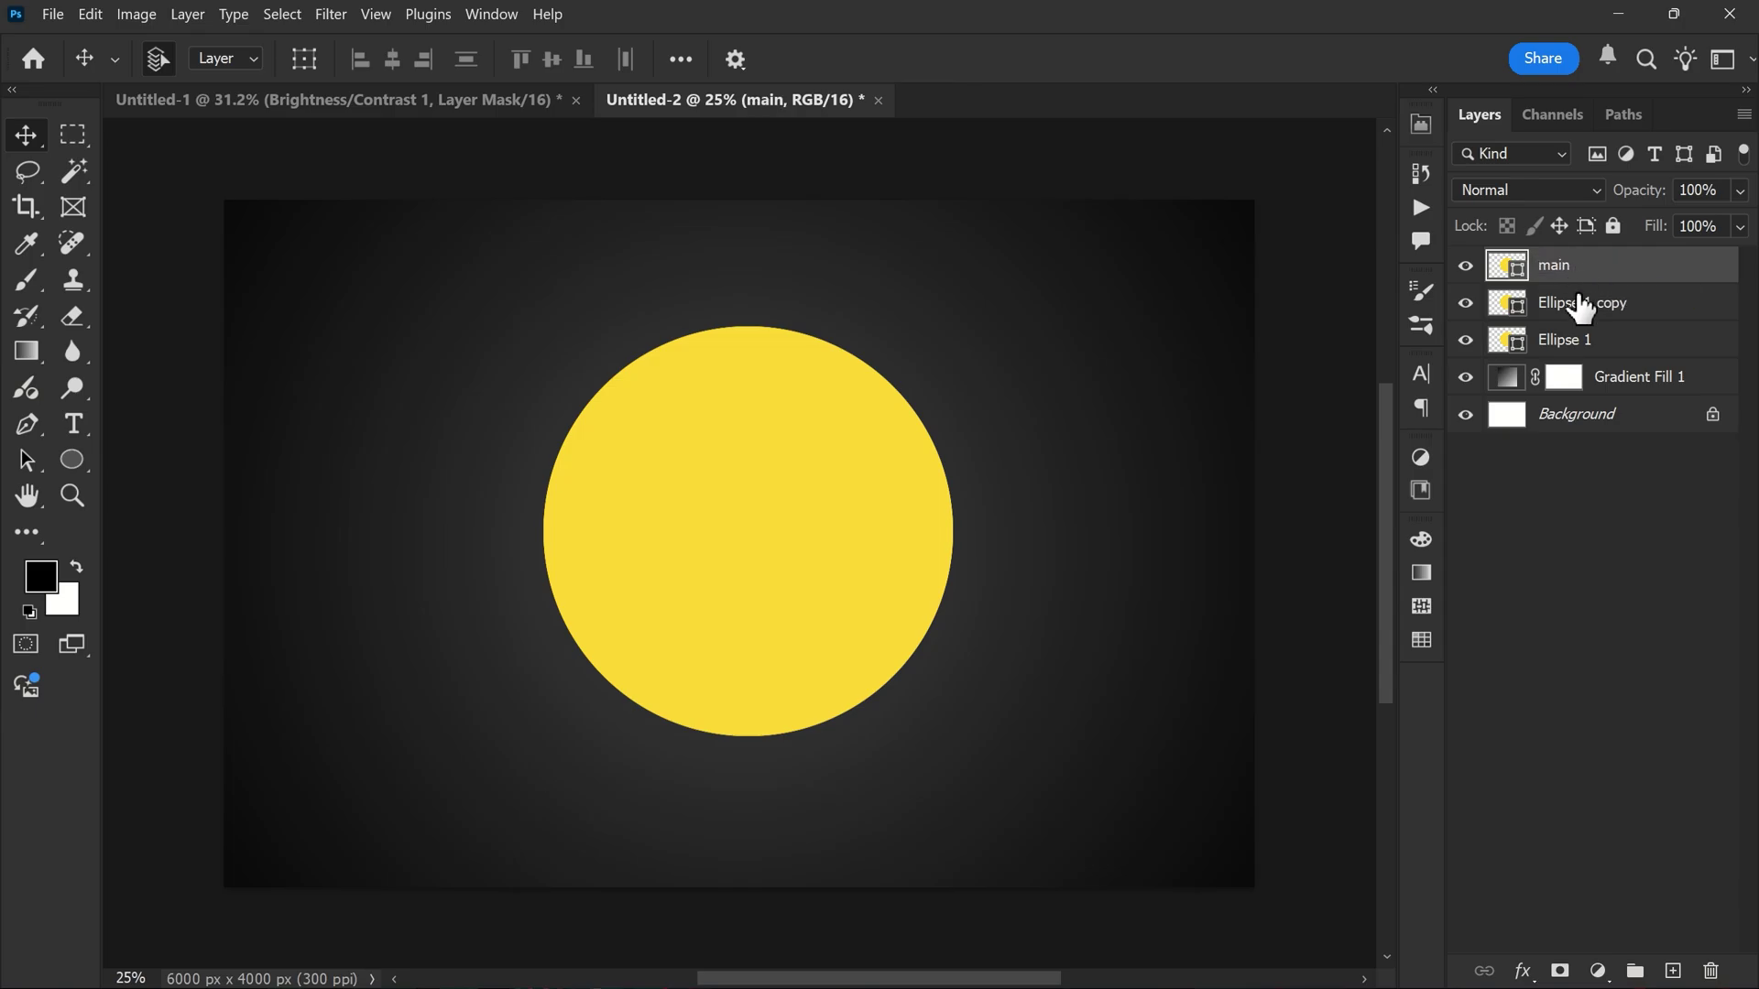
{"action": "double_click", "coordinate": [1589, 303]}
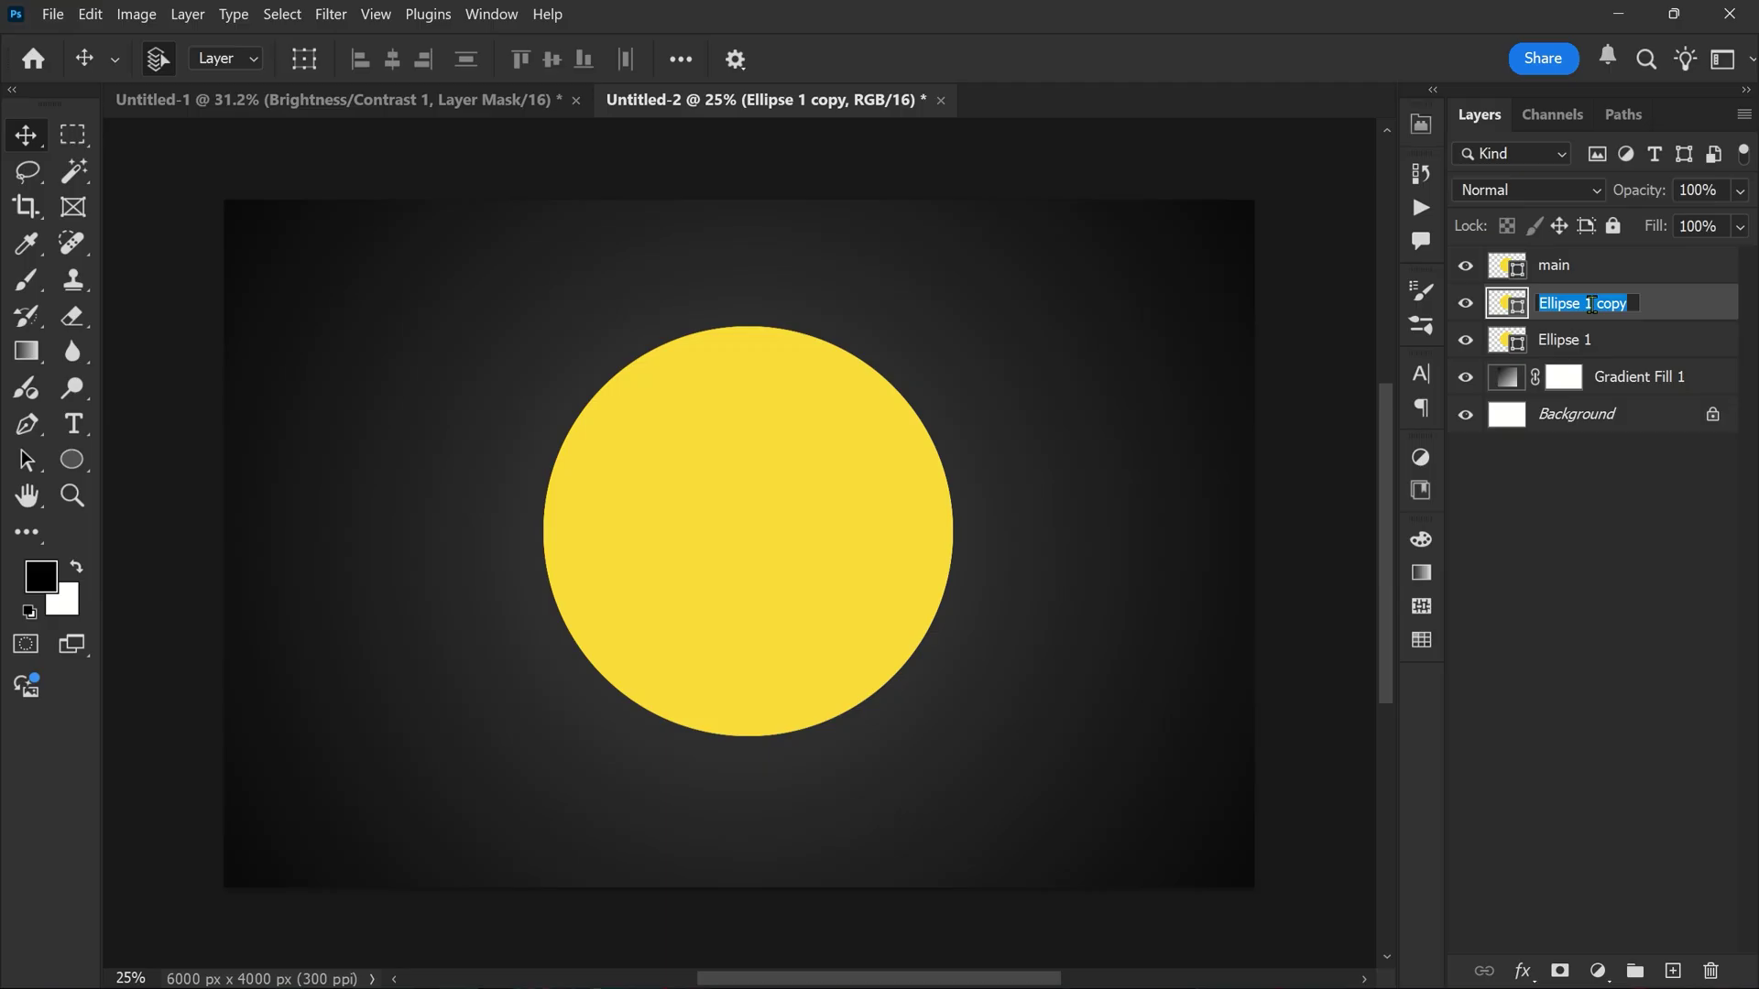
{"action": "type", "text": "yellow"}
{"action": "key", "text": "Return"}
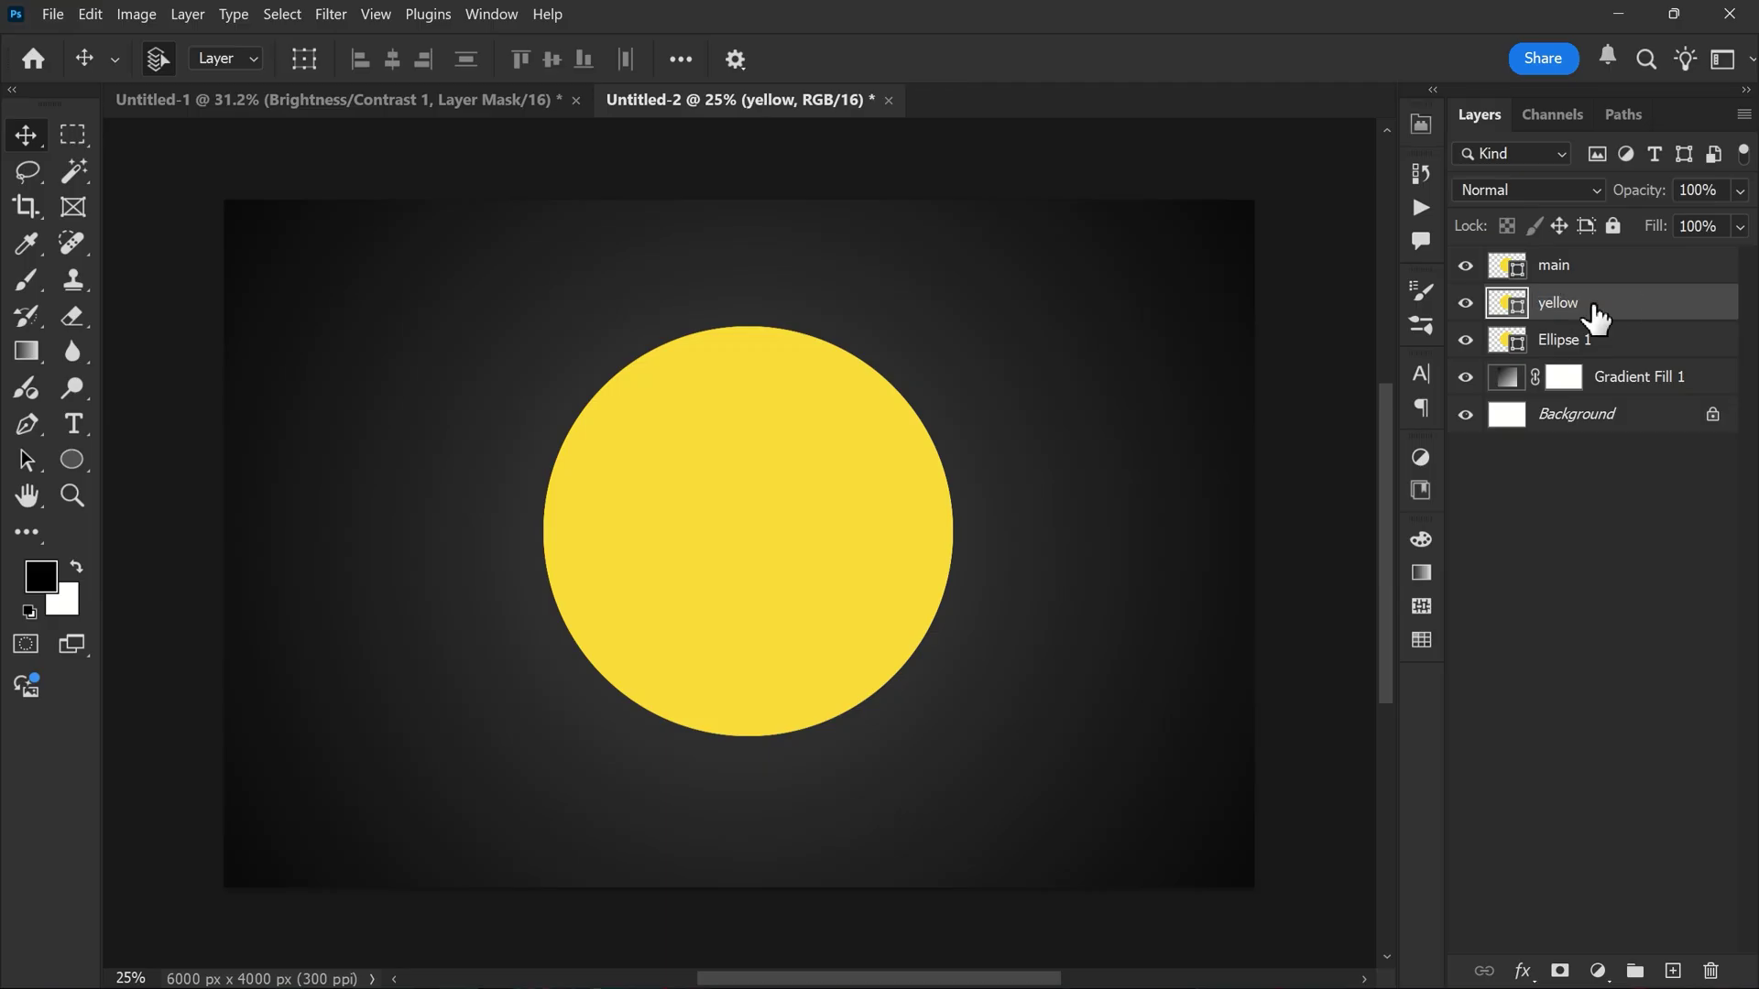
{"action": "double_click", "coordinate": [1562, 340]}
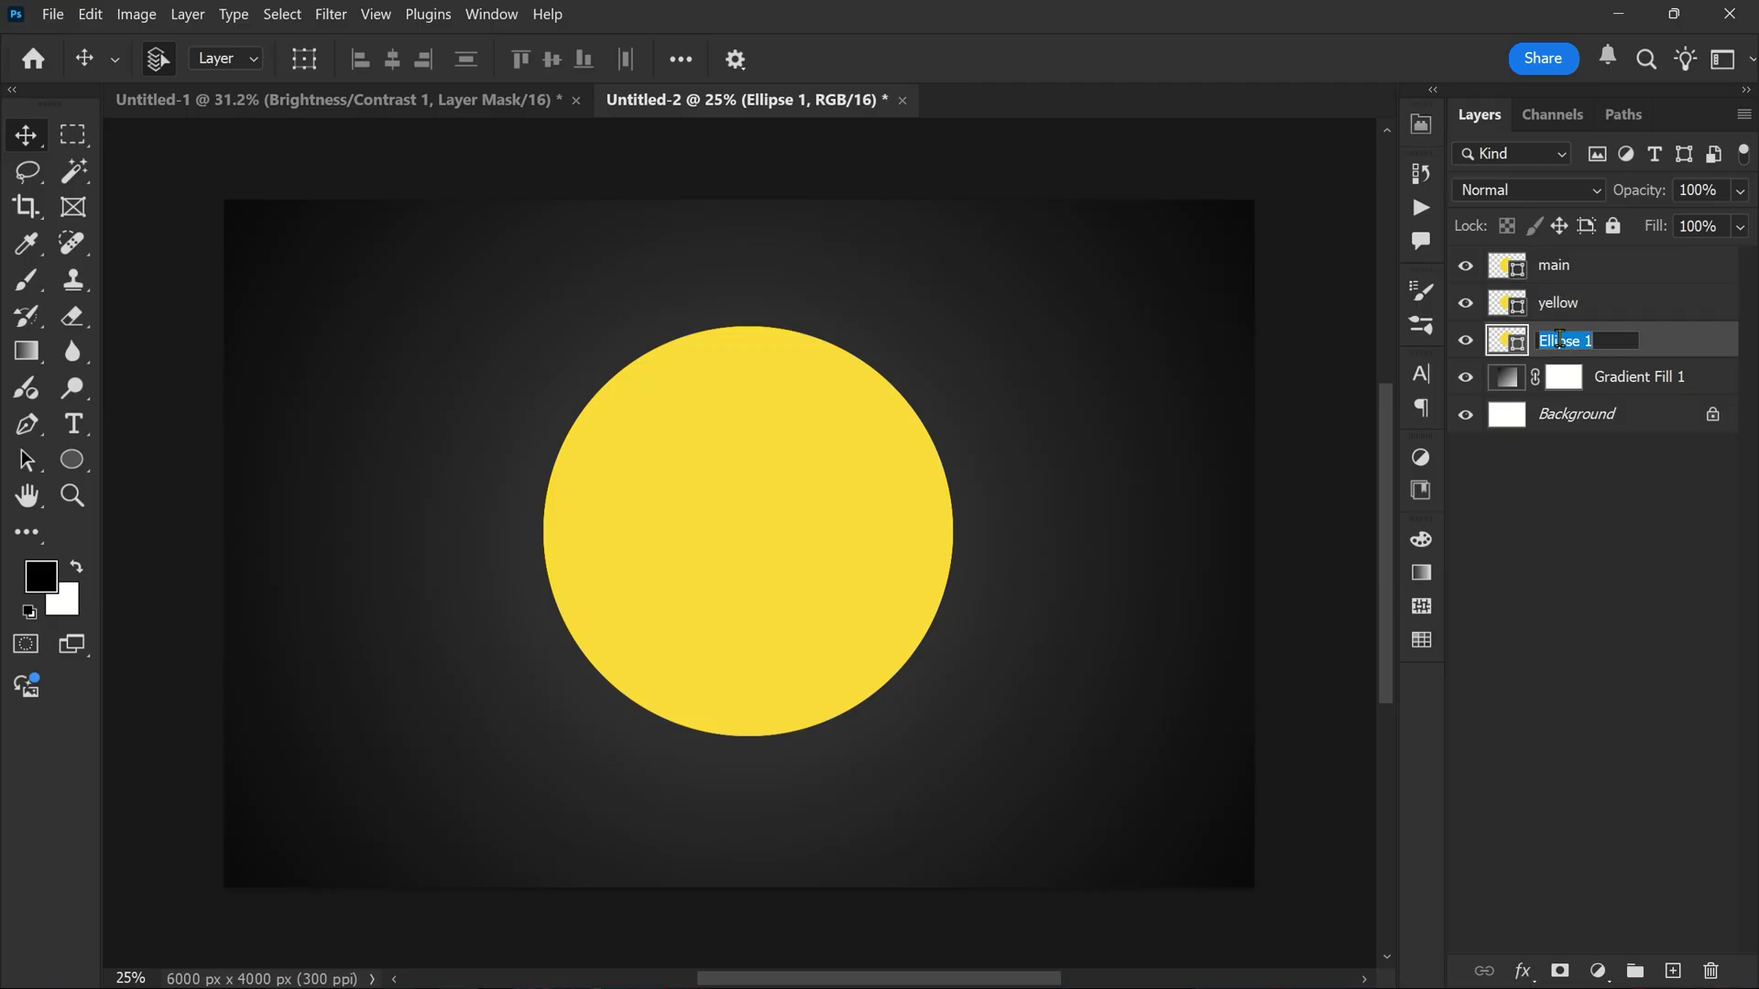
{"action": "type", "text": "red"}
{"action": "key", "text": "Return"}
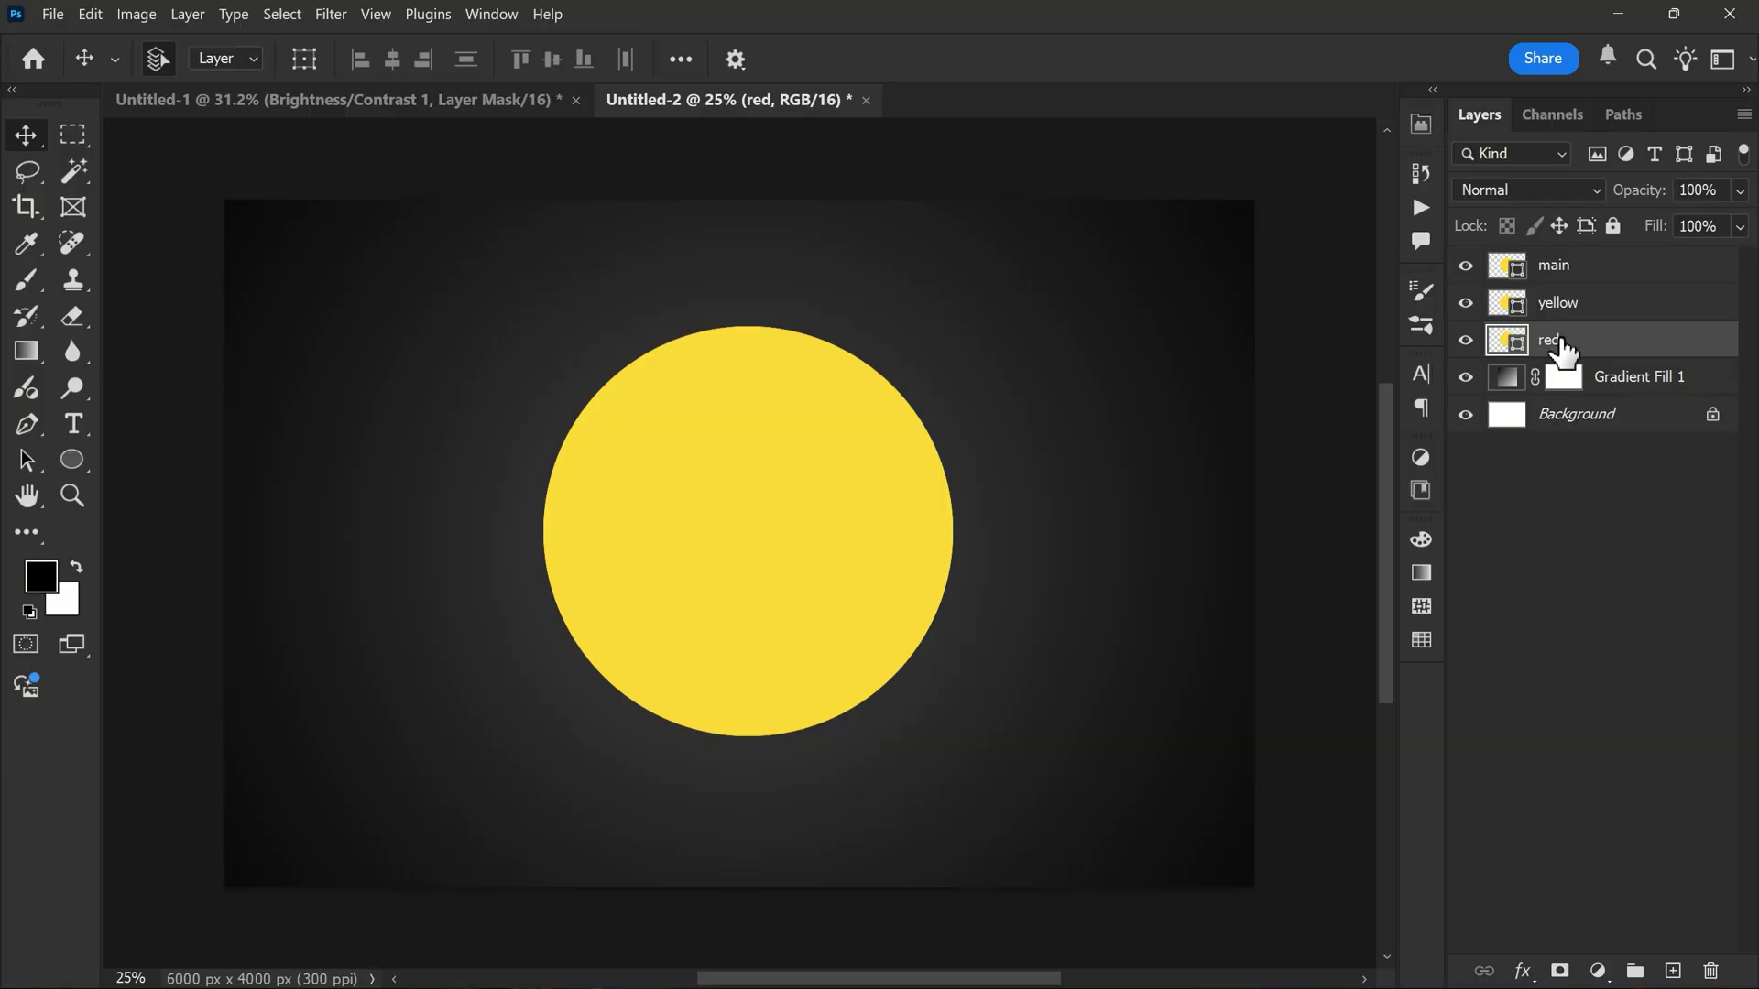
{"action": "left_click", "coordinate": [1580, 310]}
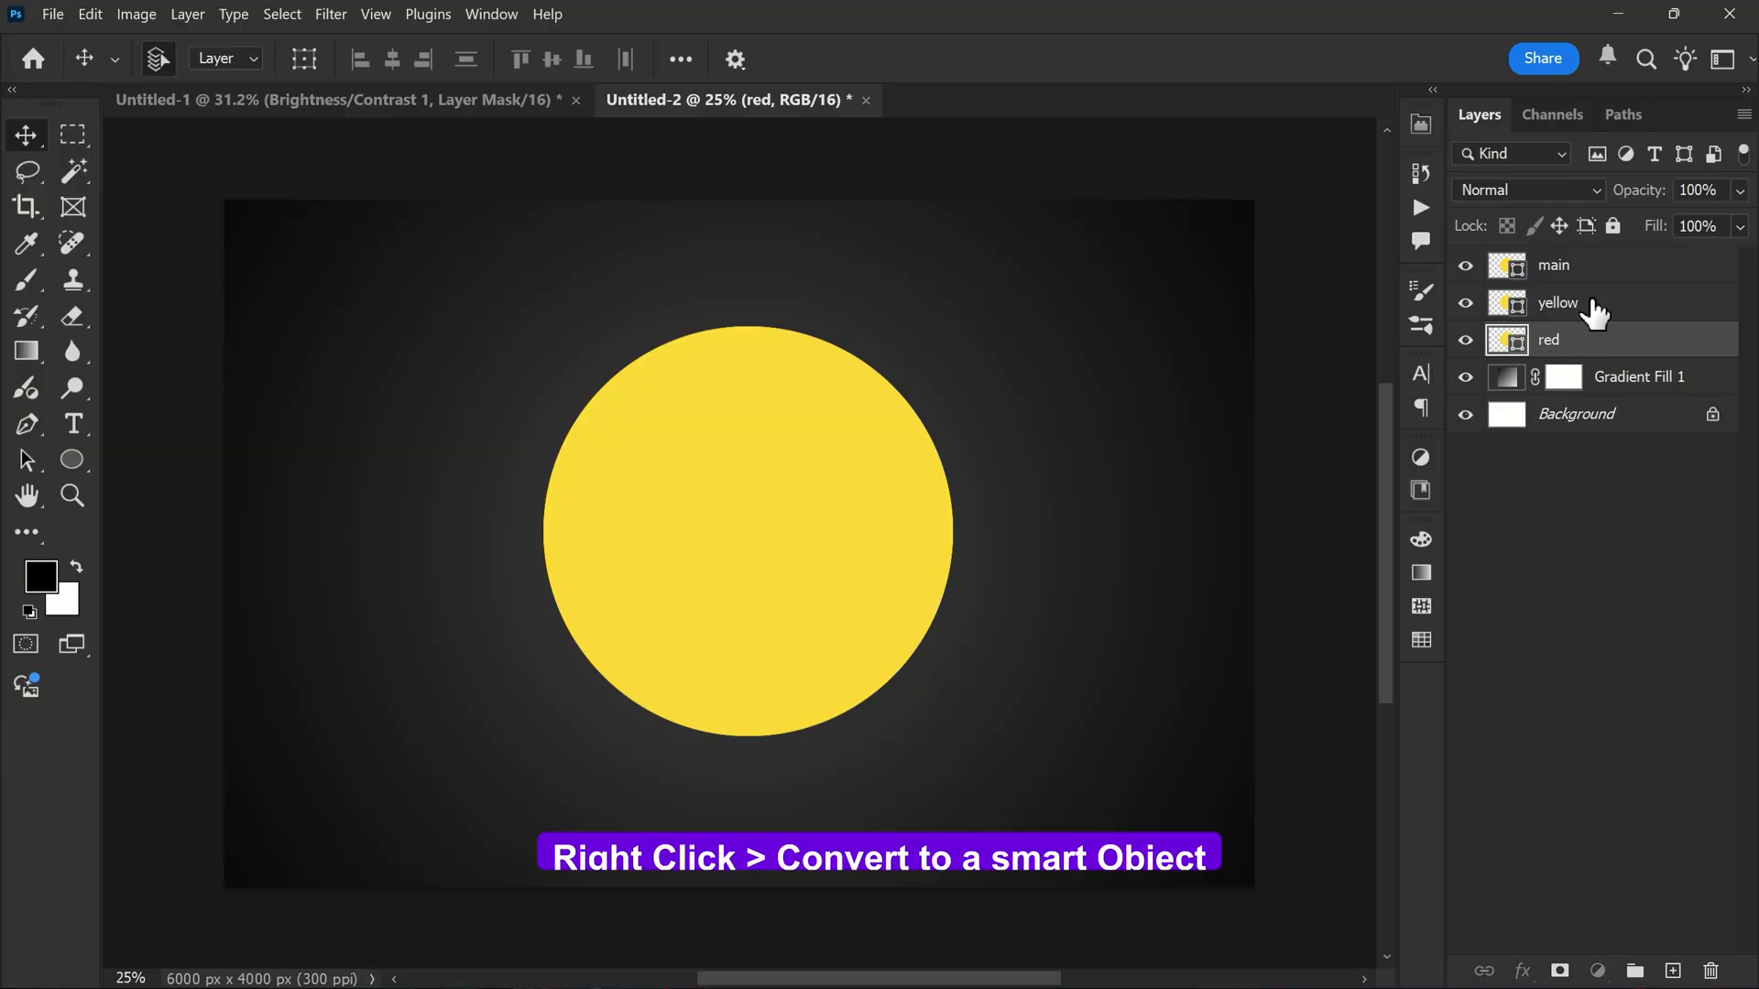
Step: Convert the yellow circle layer into a smart object
{"action": "right_click", "coordinate": [1598, 306]}
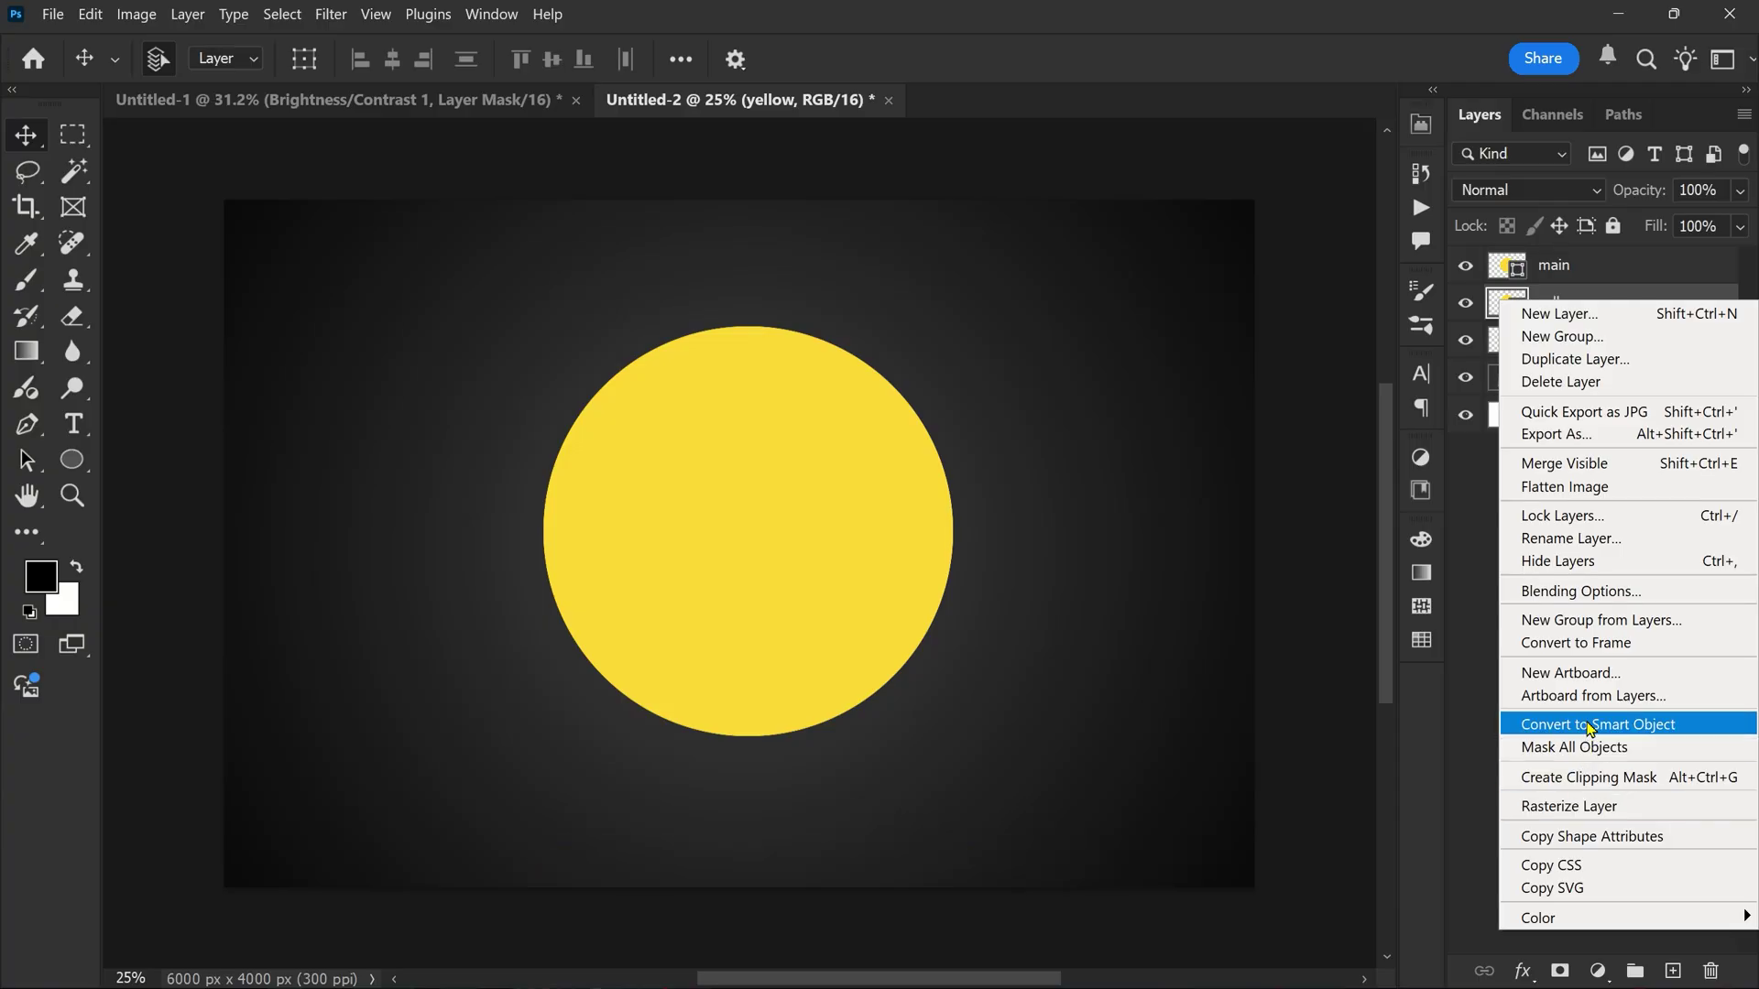
{"action": "left_click", "coordinate": [1589, 724]}
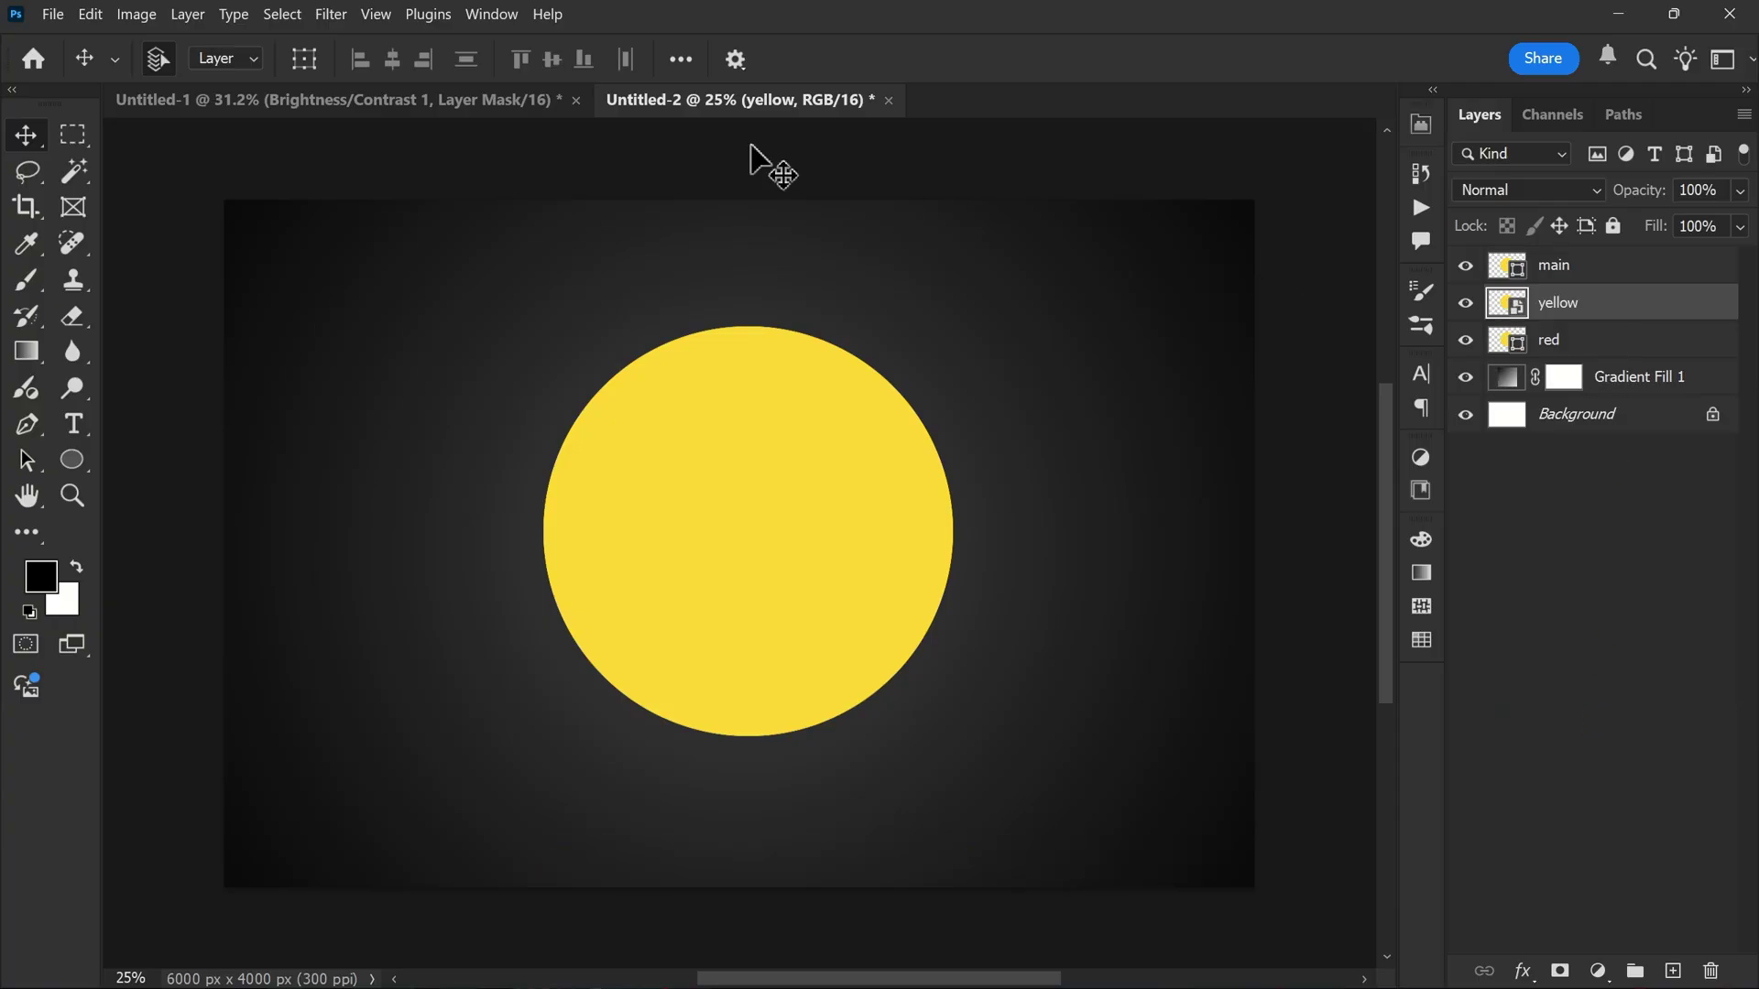
{"action": "left_click", "coordinate": [330, 13]}
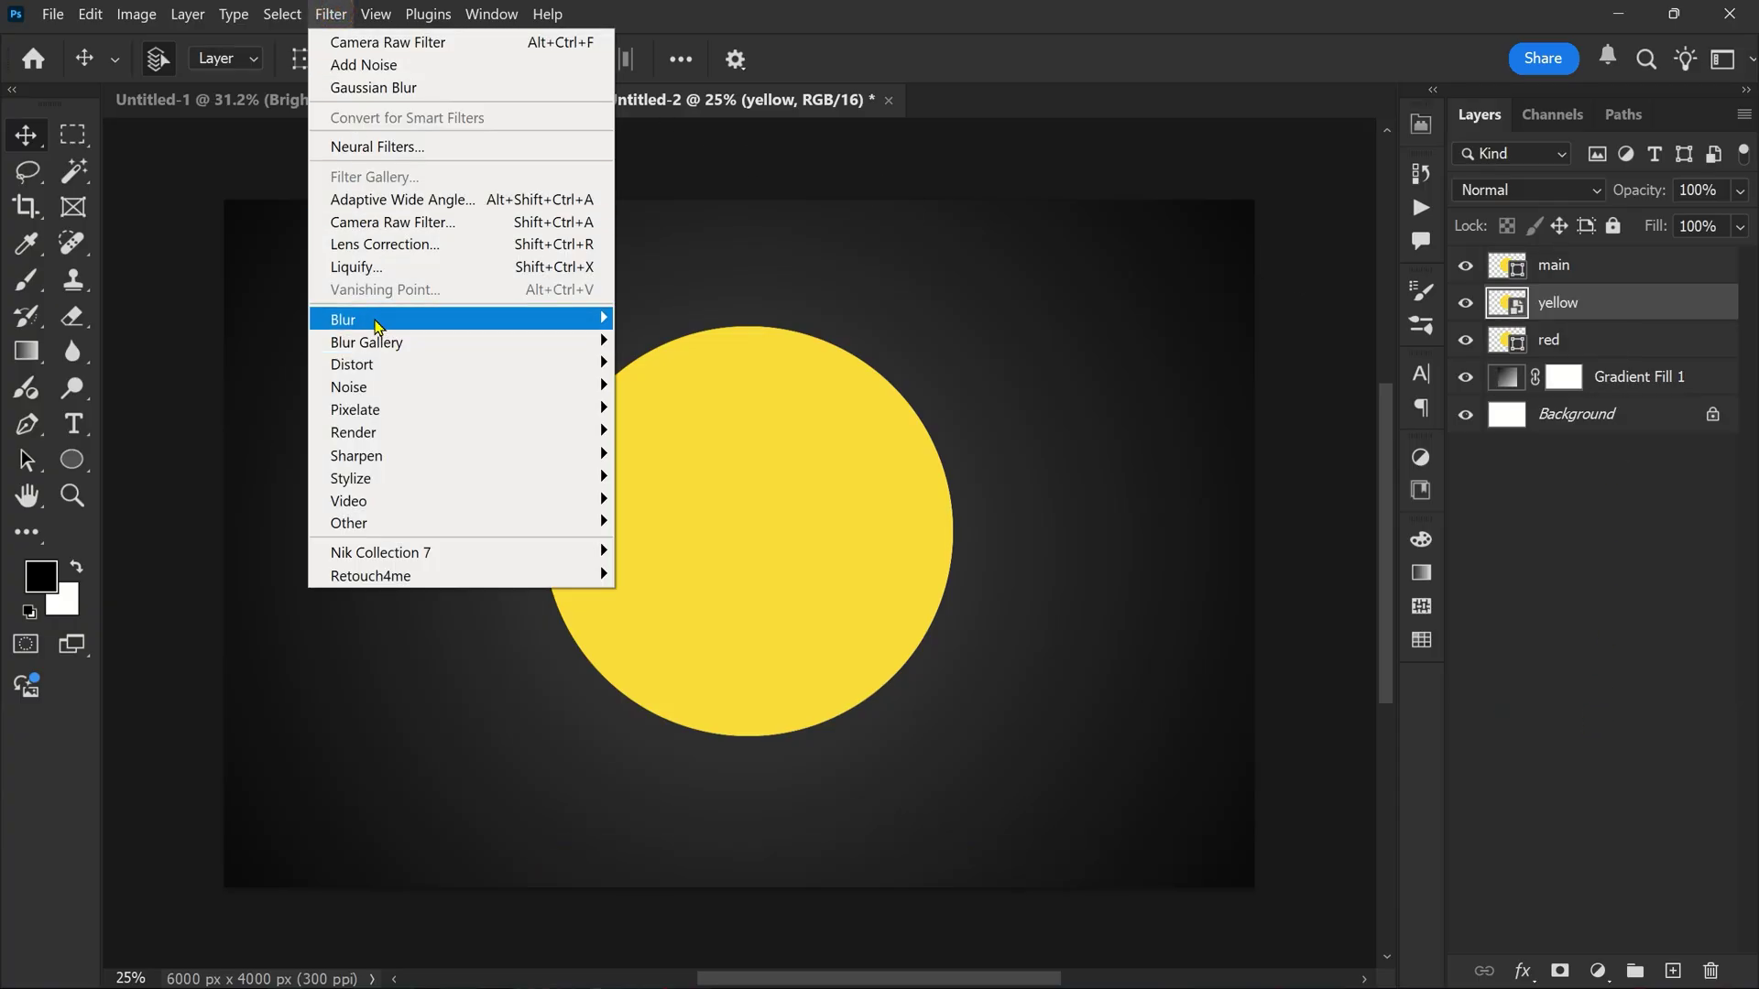
{"action": "mouse_move", "coordinate": [412, 319]}
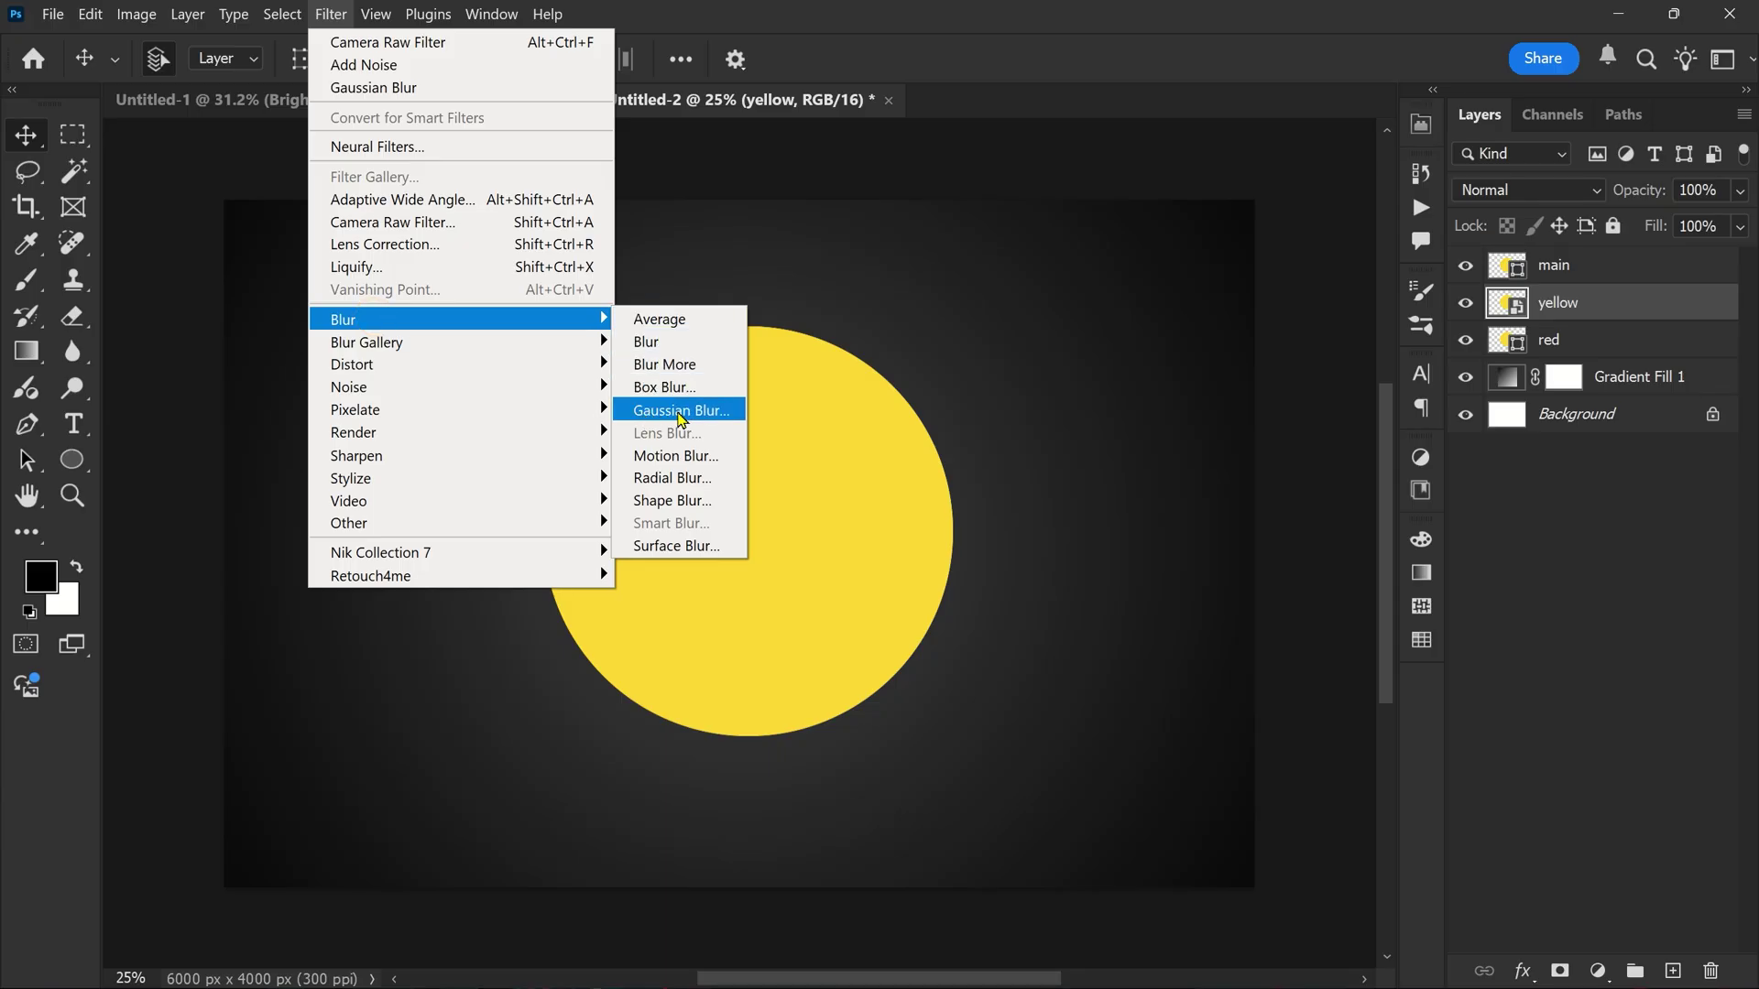
Step: Blur the yellow circle with a 100-pixel Gaussian Blur
{"action": "left_click", "coordinate": [681, 412]}
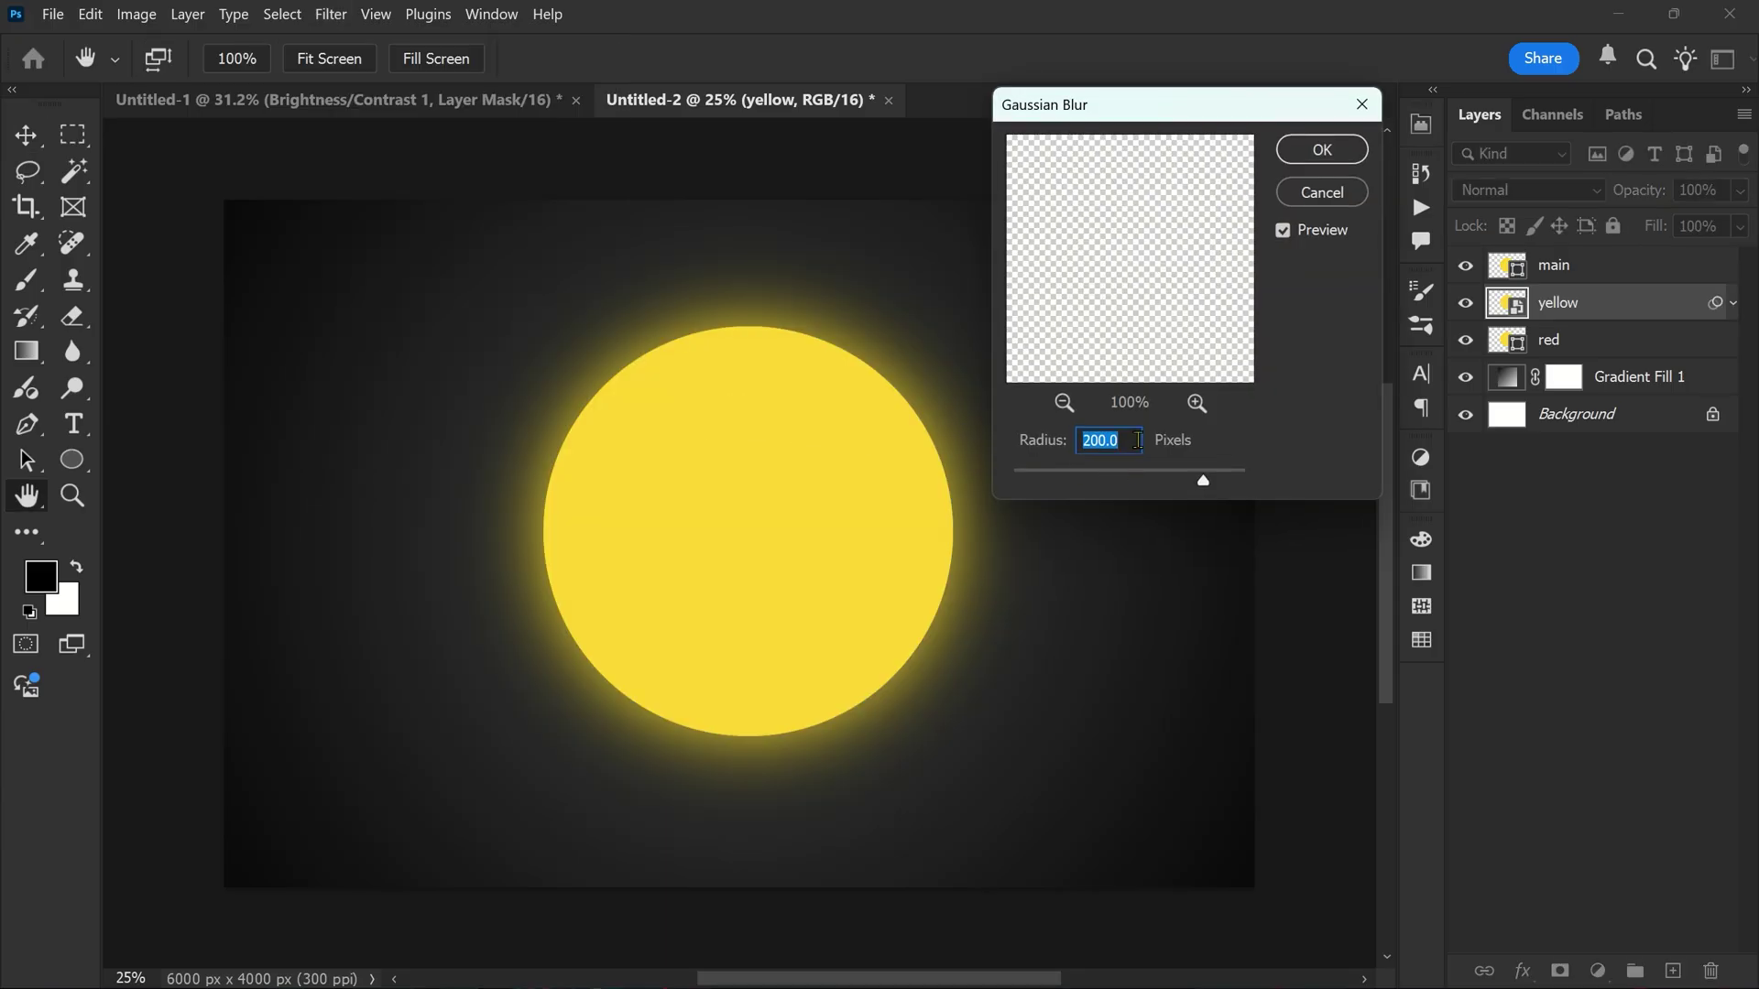
{"action": "type", "text": "100"}
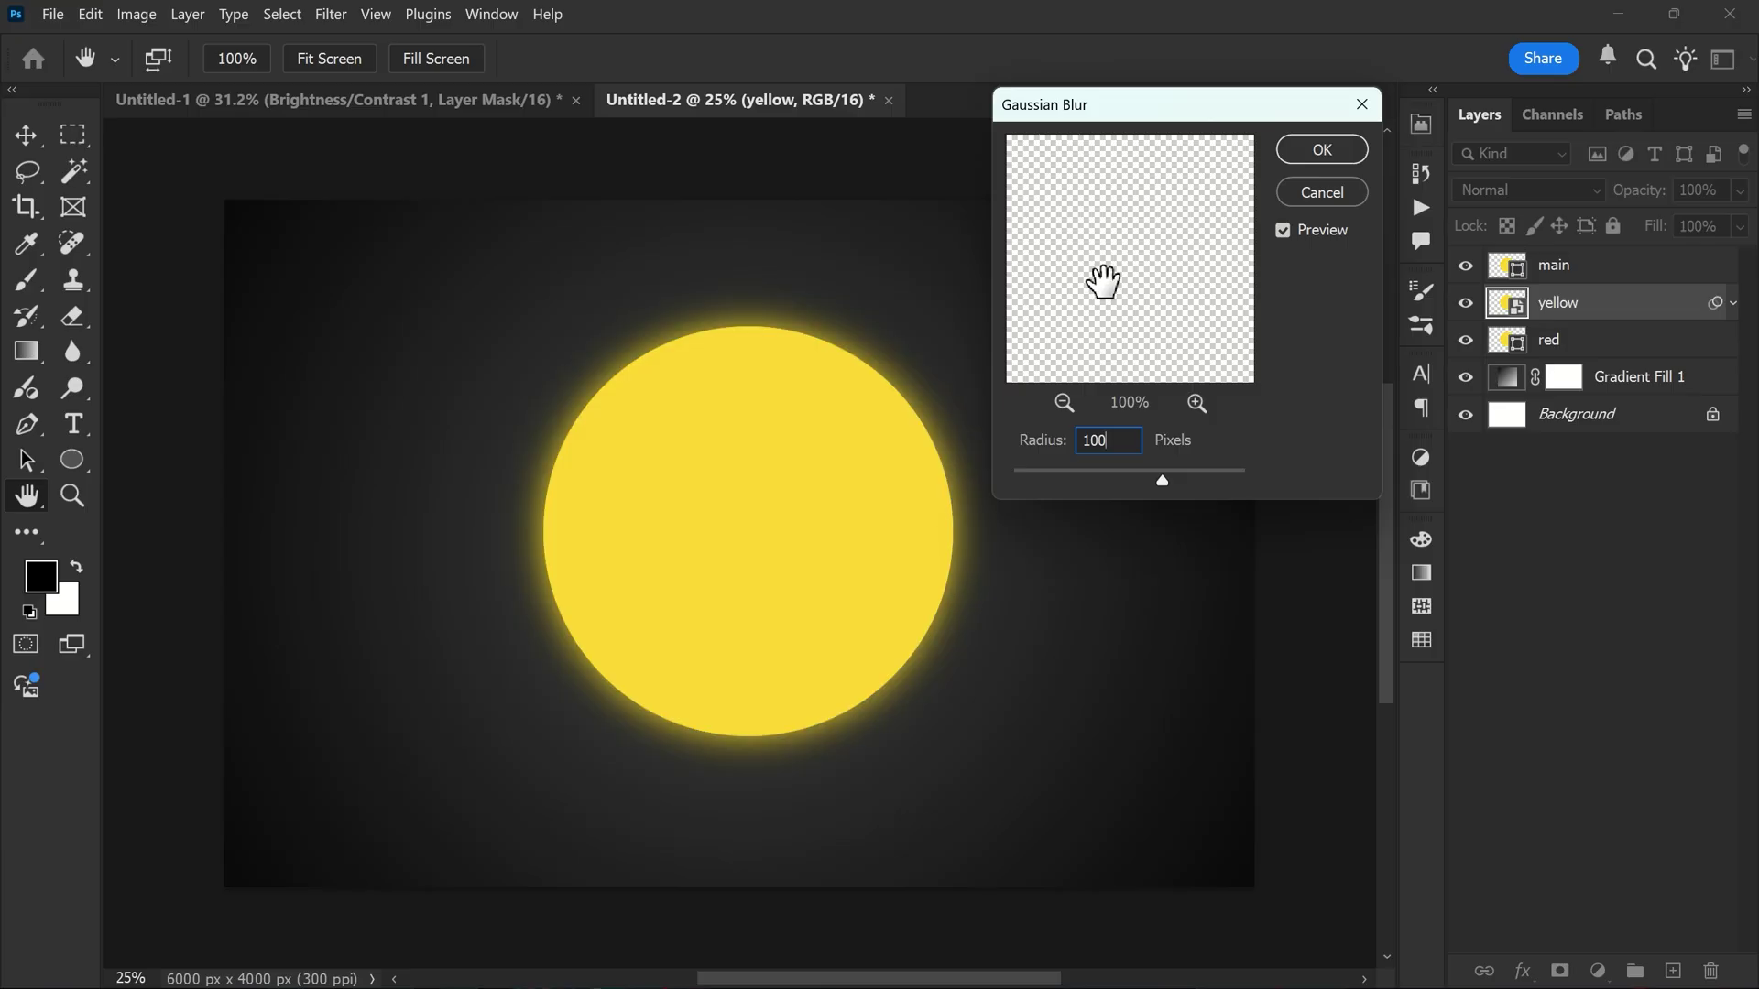
{"action": "left_click", "coordinate": [1322, 149]}
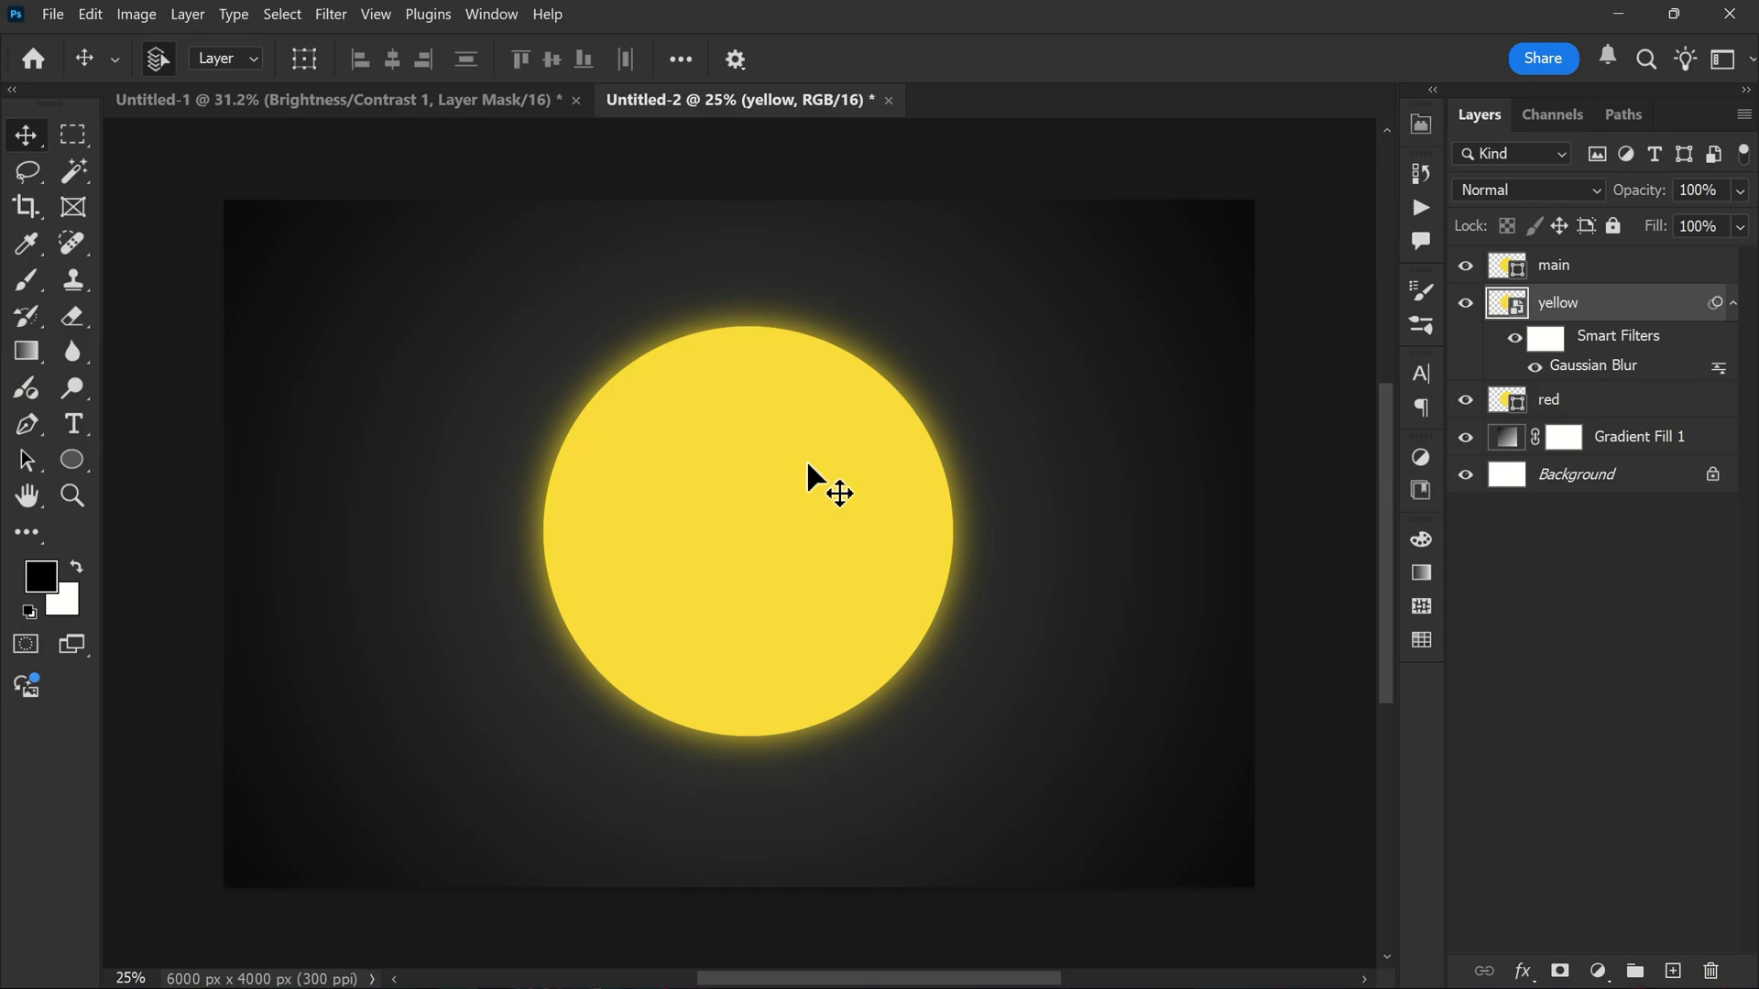
{"action": "left_click", "coordinate": [1734, 304]}
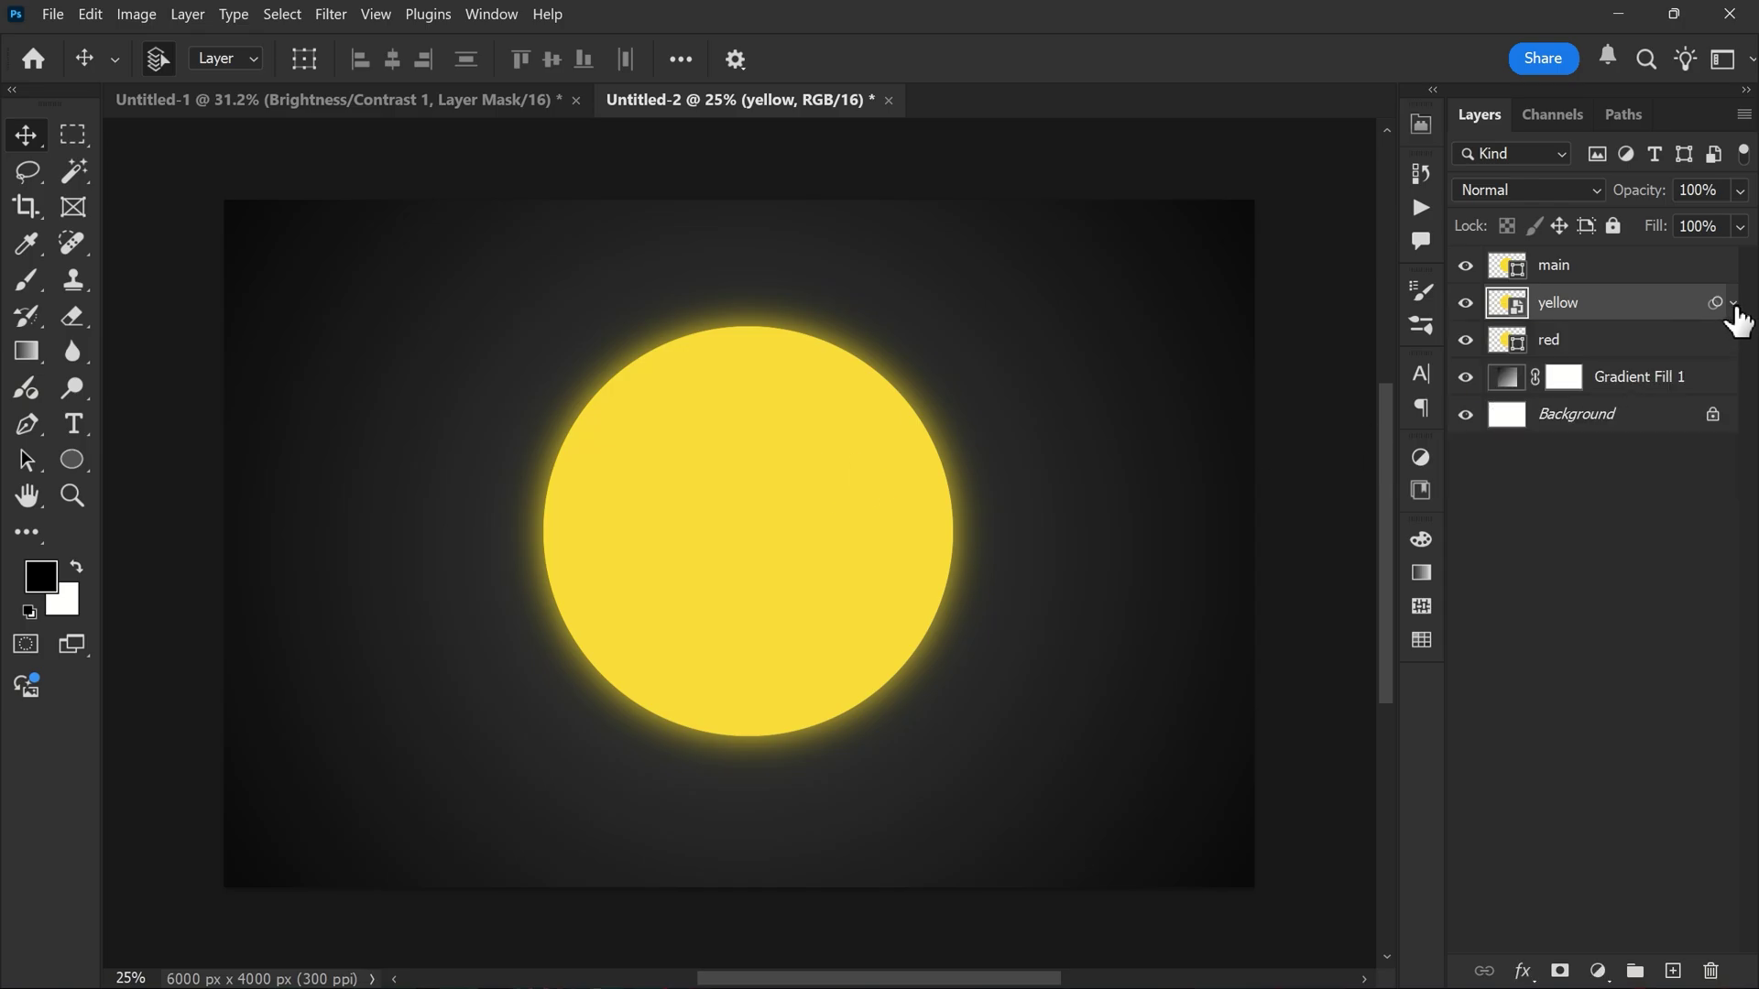
Step: Recolour the red layer's circle to reddish orange #ff4800
{"action": "left_click", "coordinate": [1585, 346]}
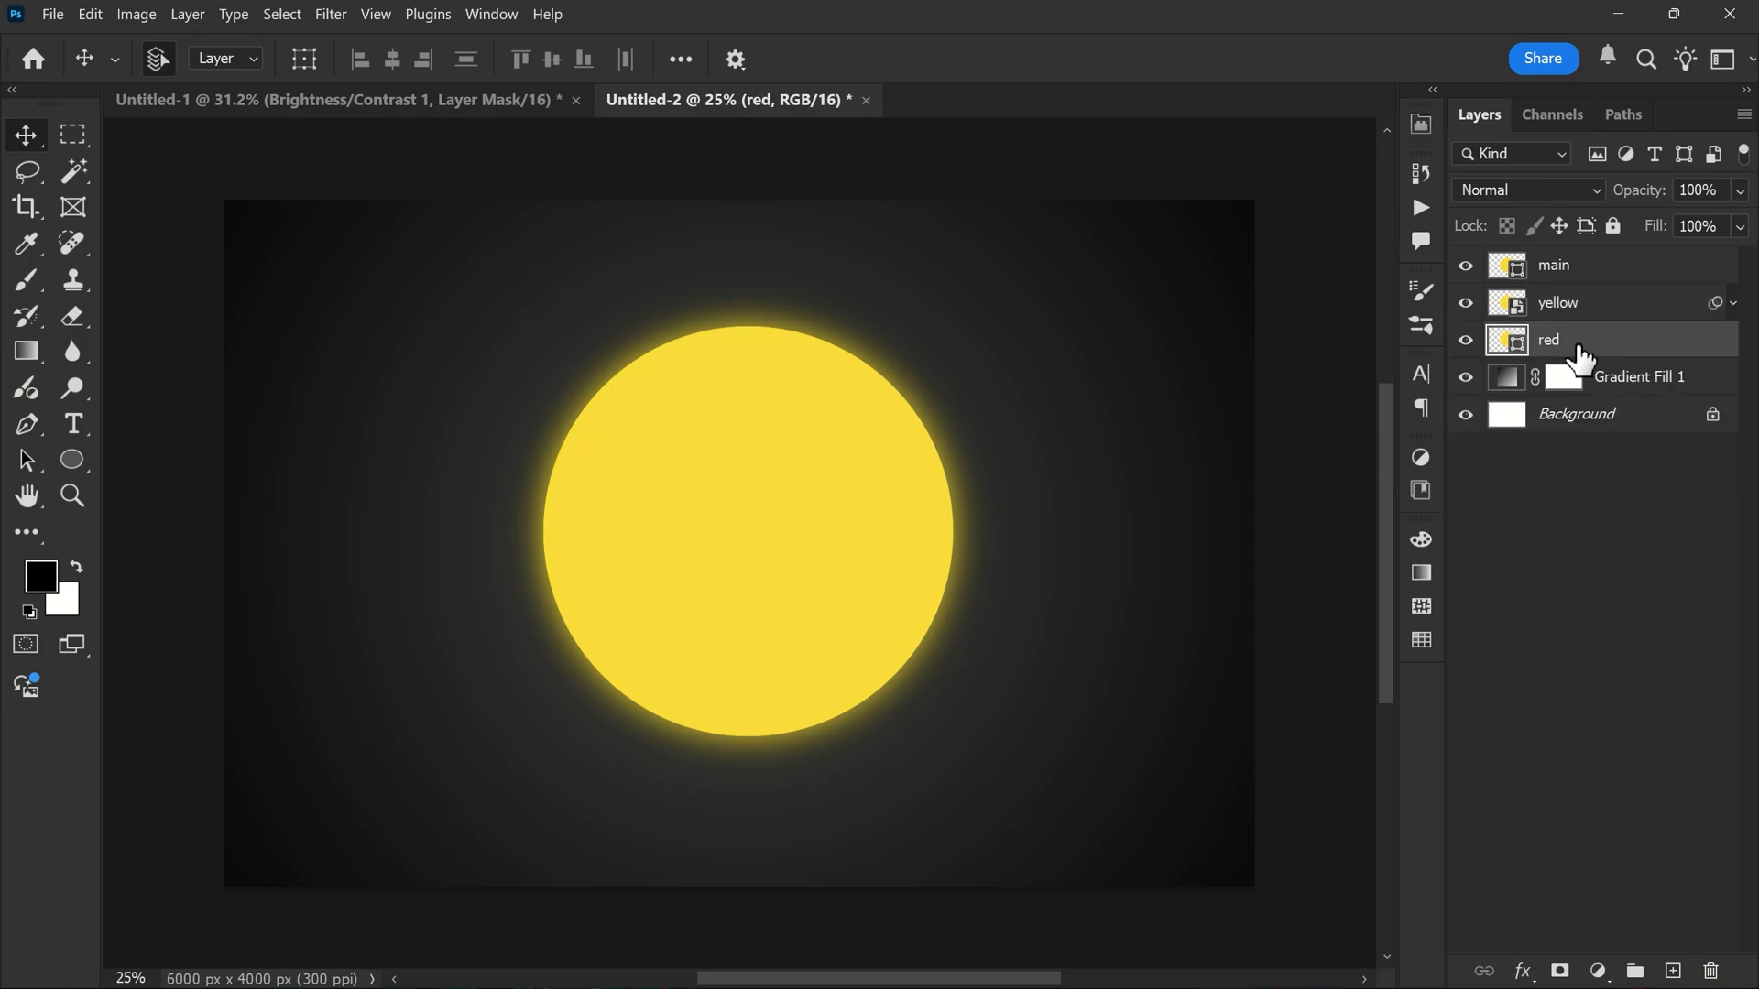
{"action": "double_click", "coordinate": [1516, 353]}
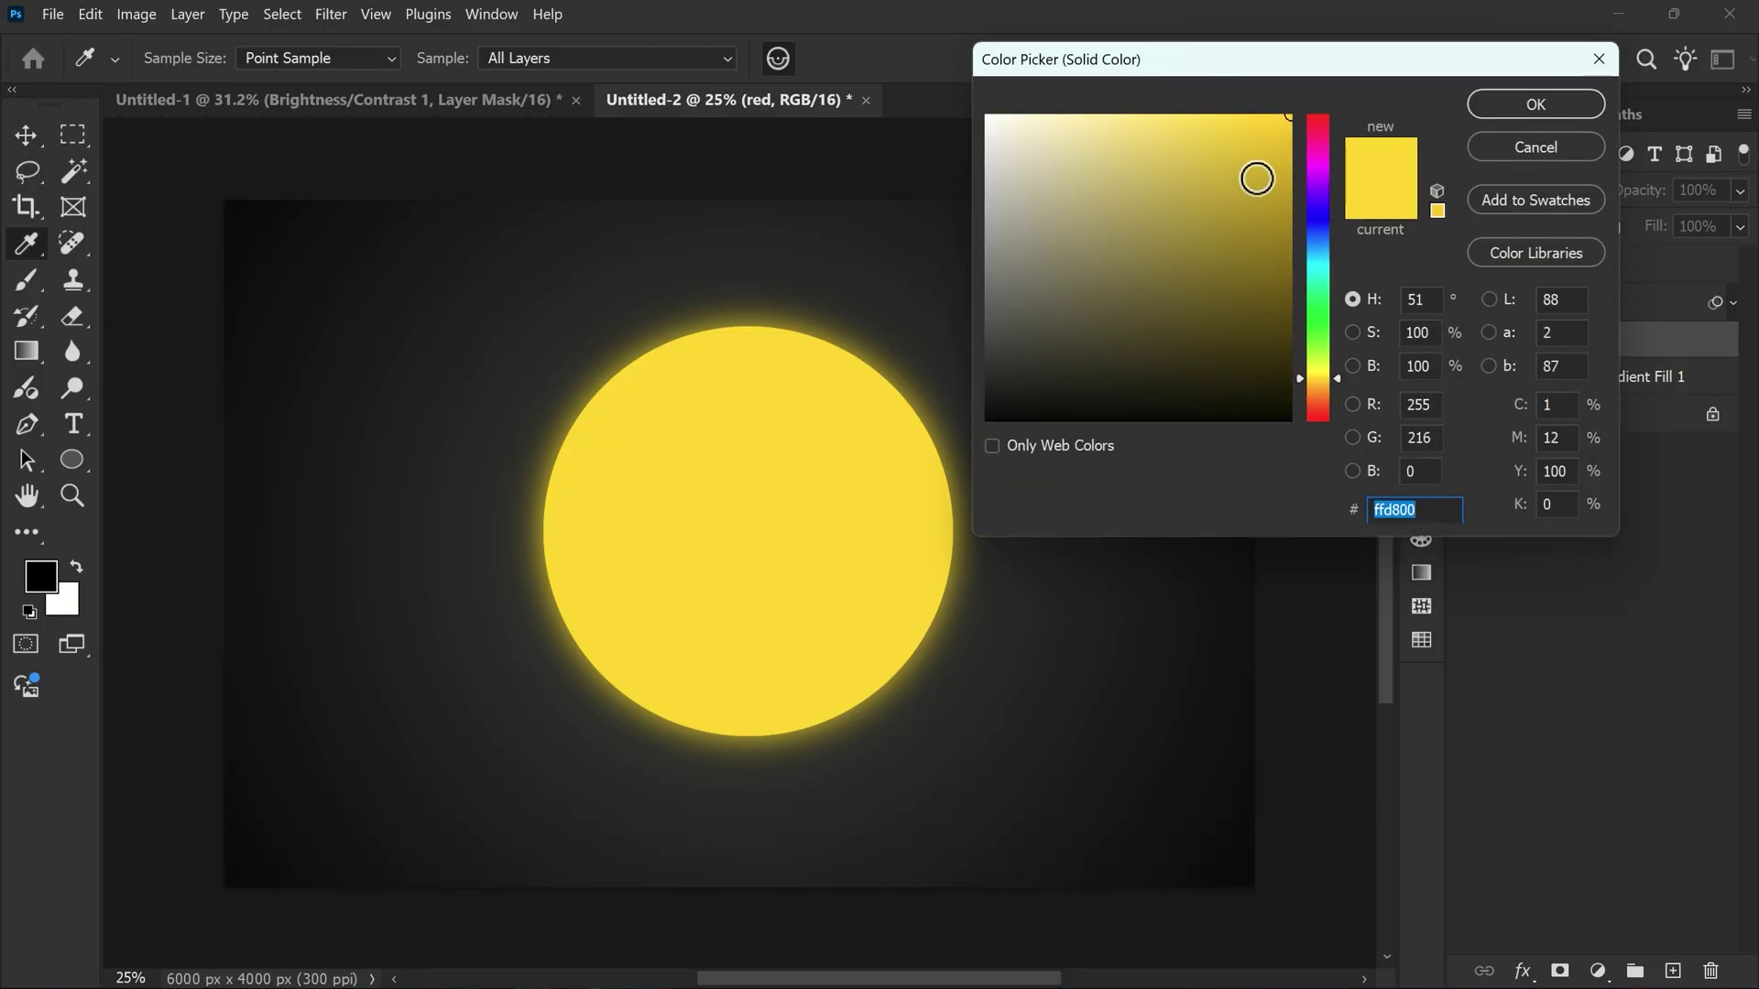
{"action": "left_click_drag", "start_coordinate": [1316, 378], "coordinate": [1316, 407]}
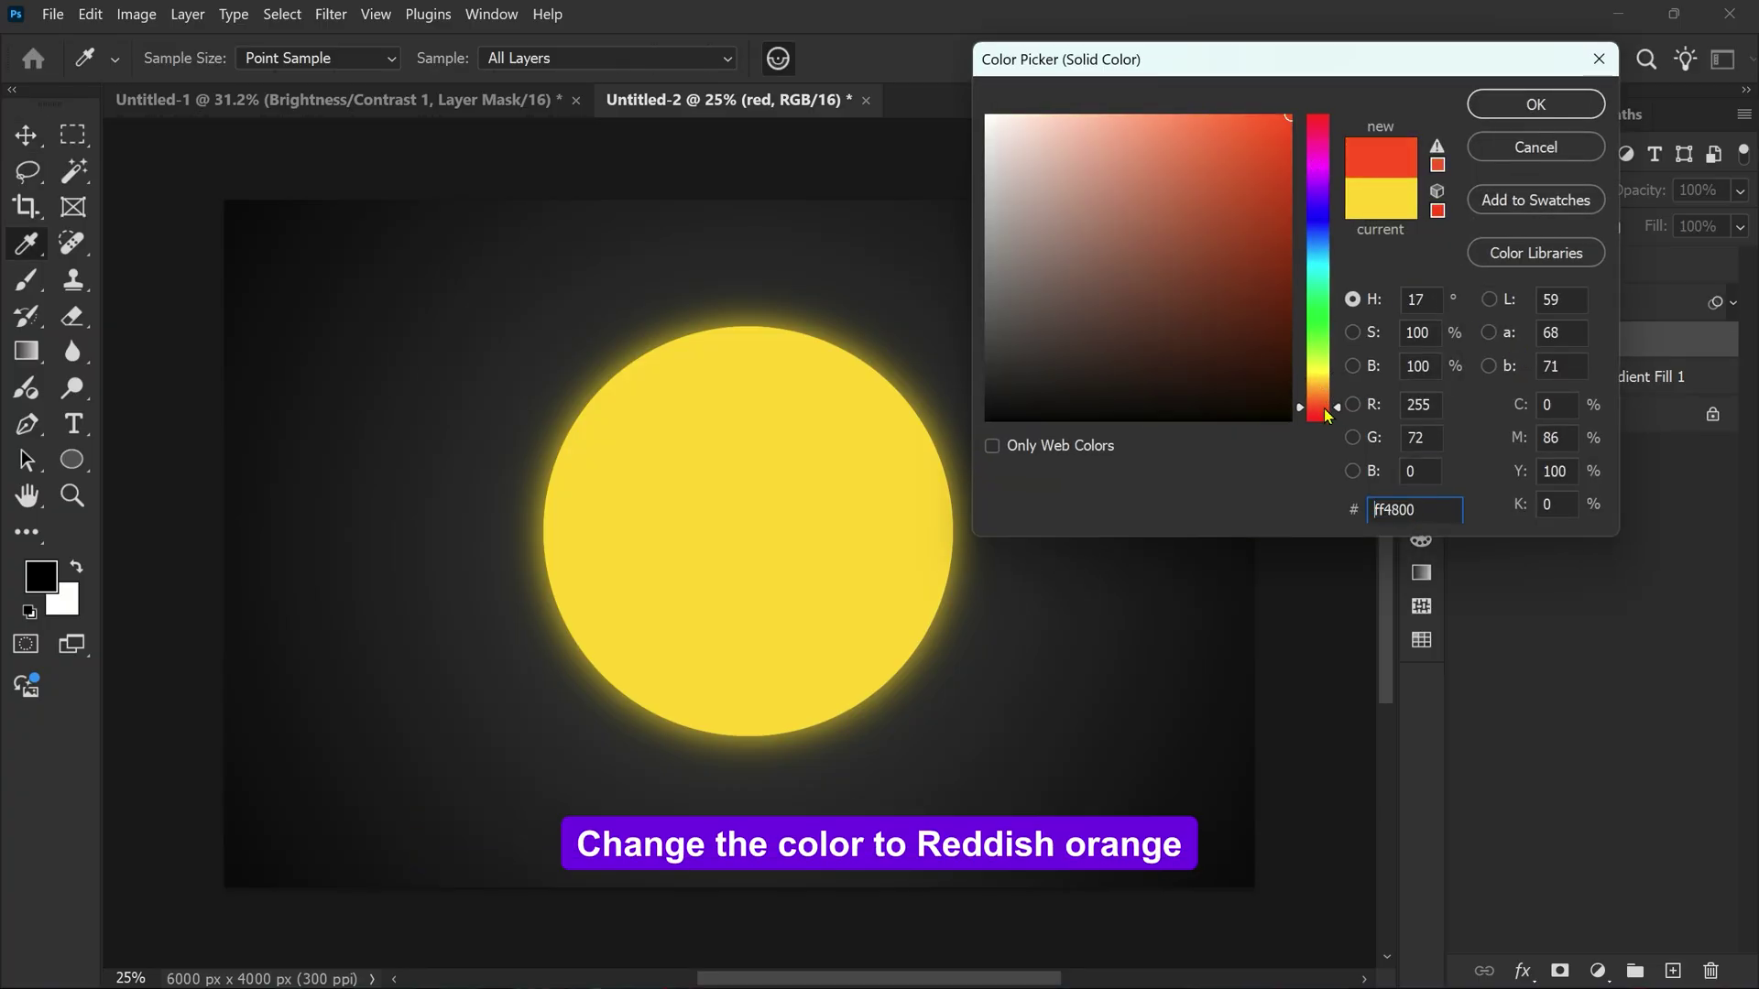
{"action": "left_click", "coordinate": [1510, 102]}
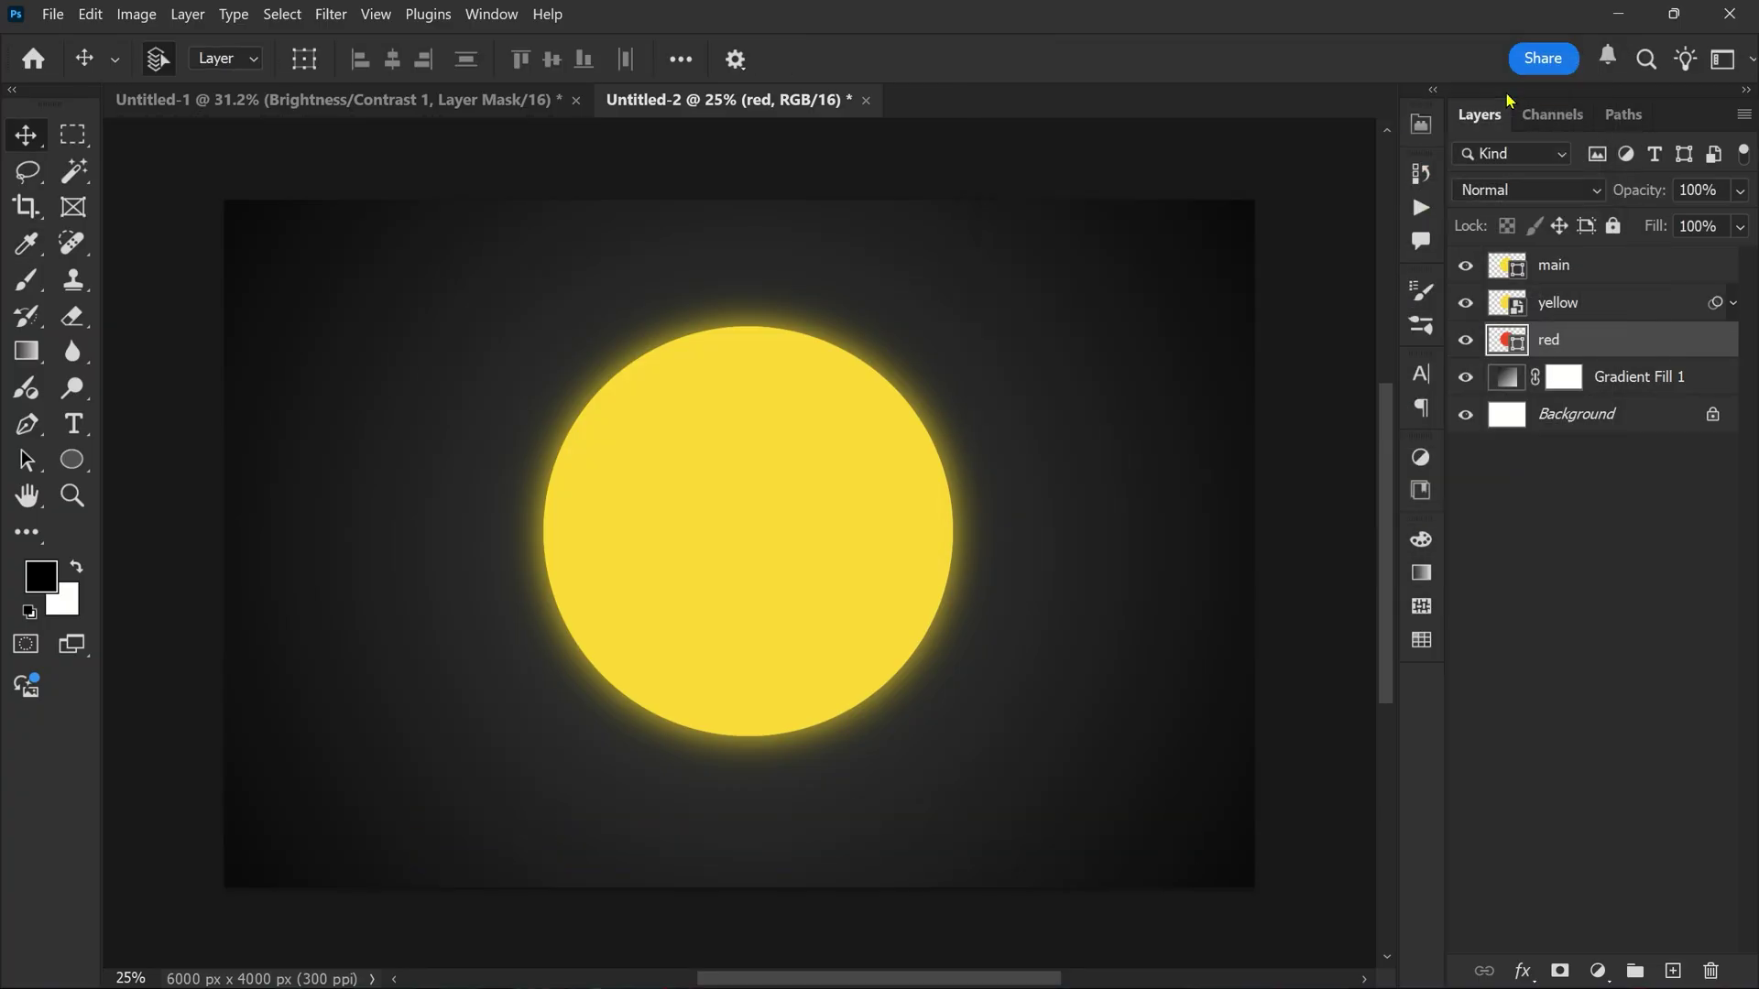
{"action": "right_click", "coordinate": [1601, 346]}
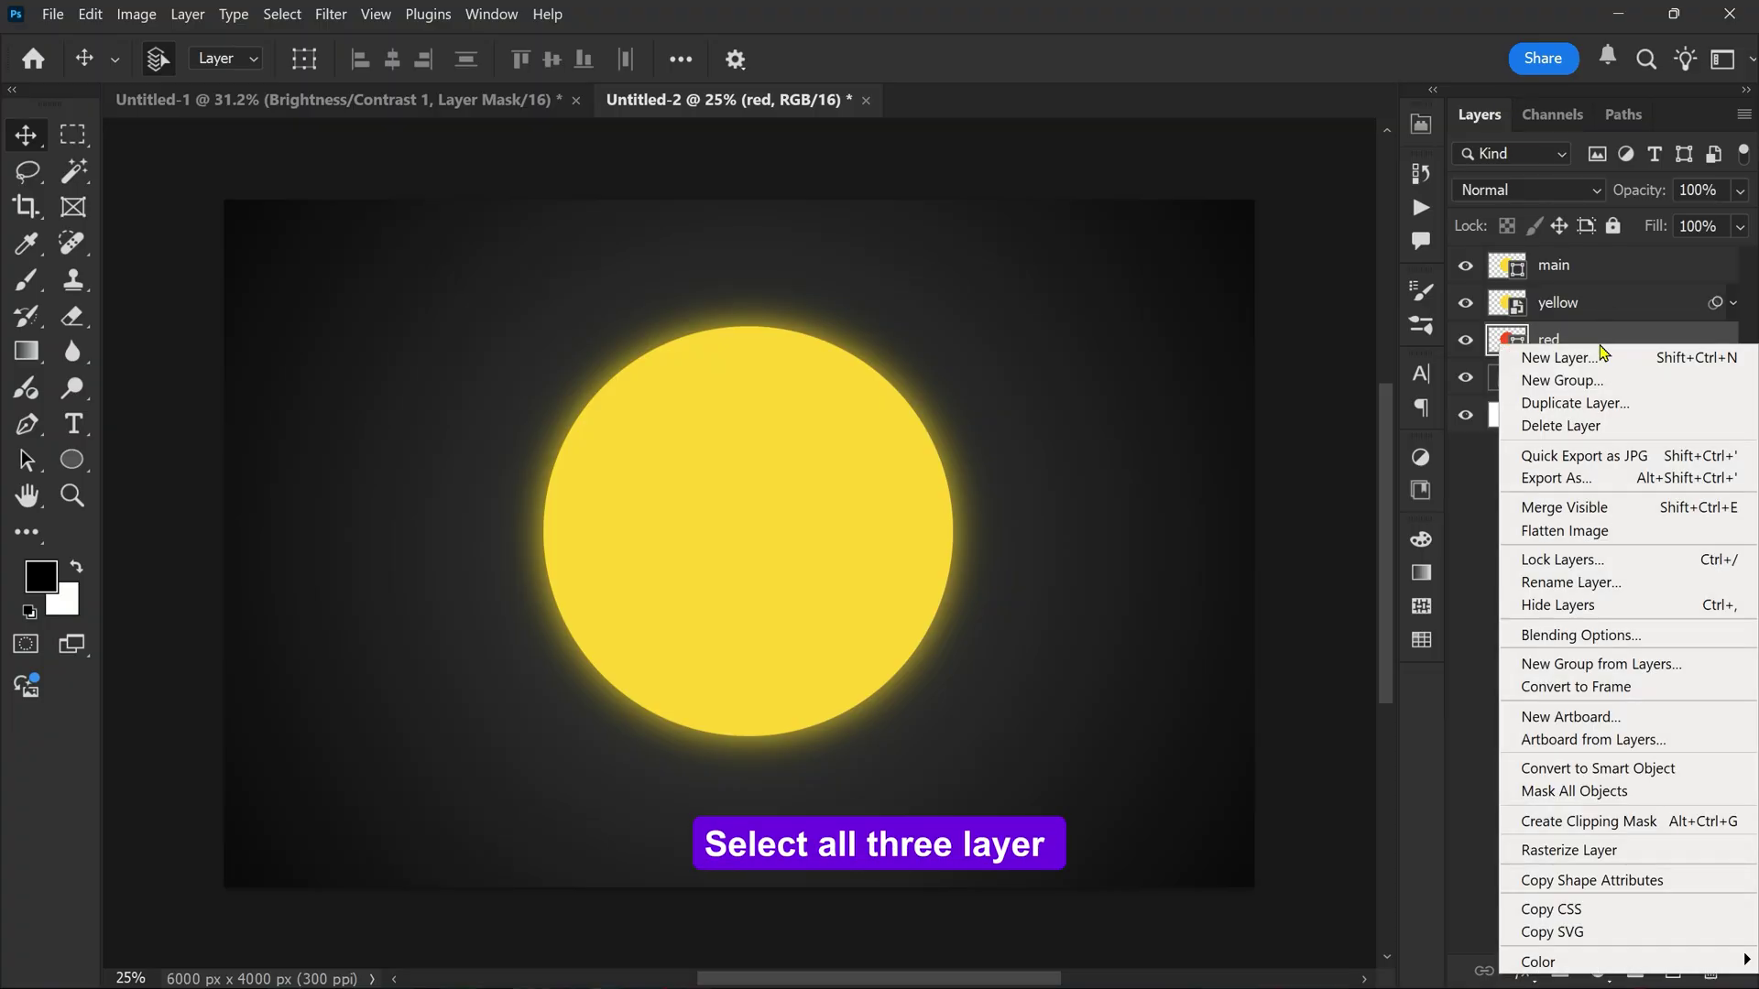
Step: Convert the red layer to a smart object and give it a 200-pixel Gaussian Blur
{"action": "left_click", "coordinate": [1588, 769]}
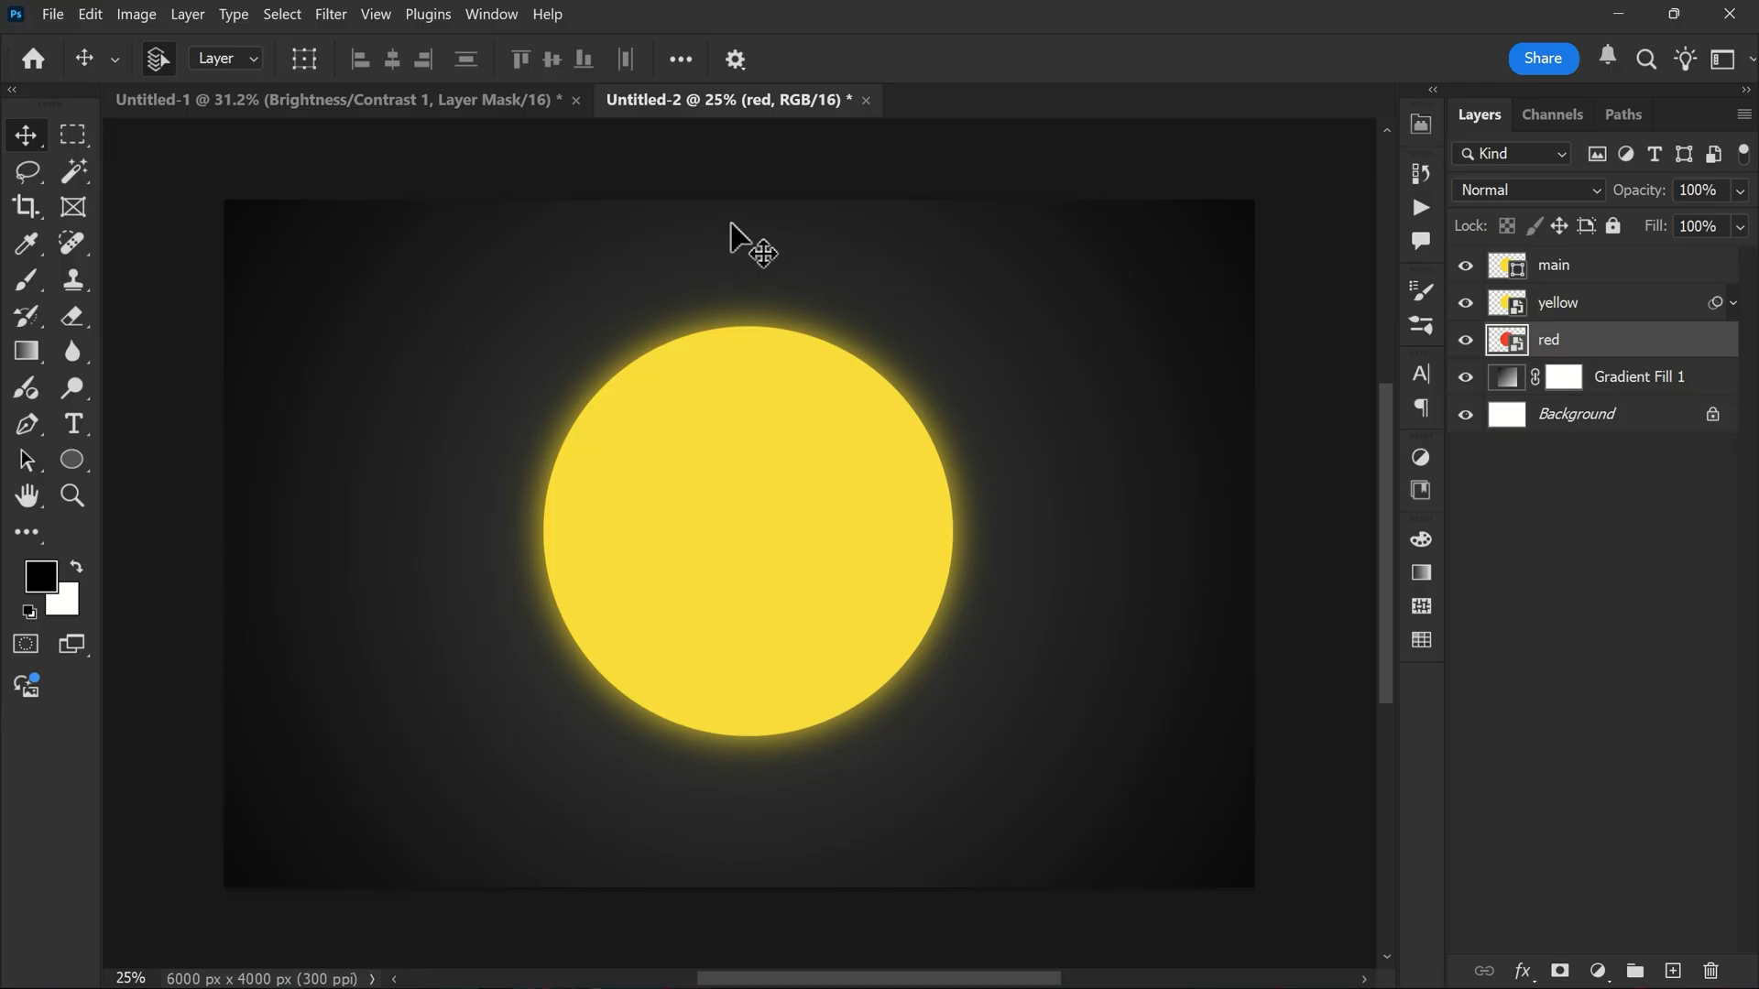
{"action": "left_click", "coordinate": [331, 14]}
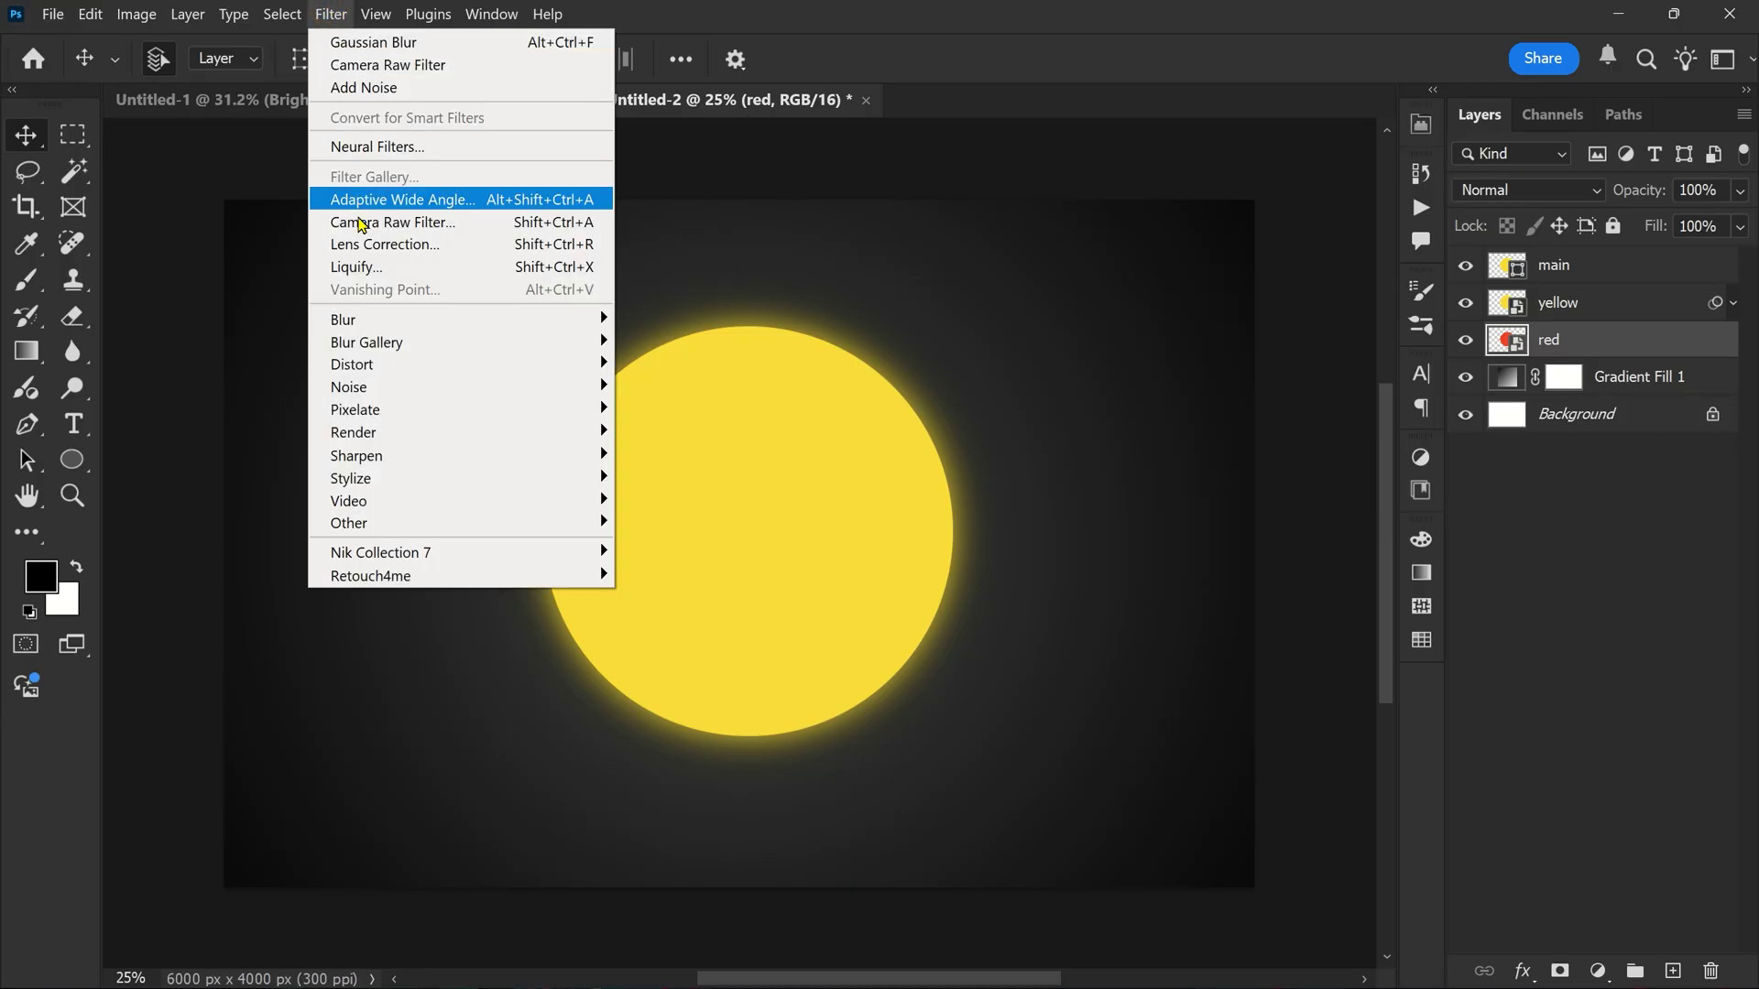
{"action": "mouse_move", "coordinate": [343, 319]}
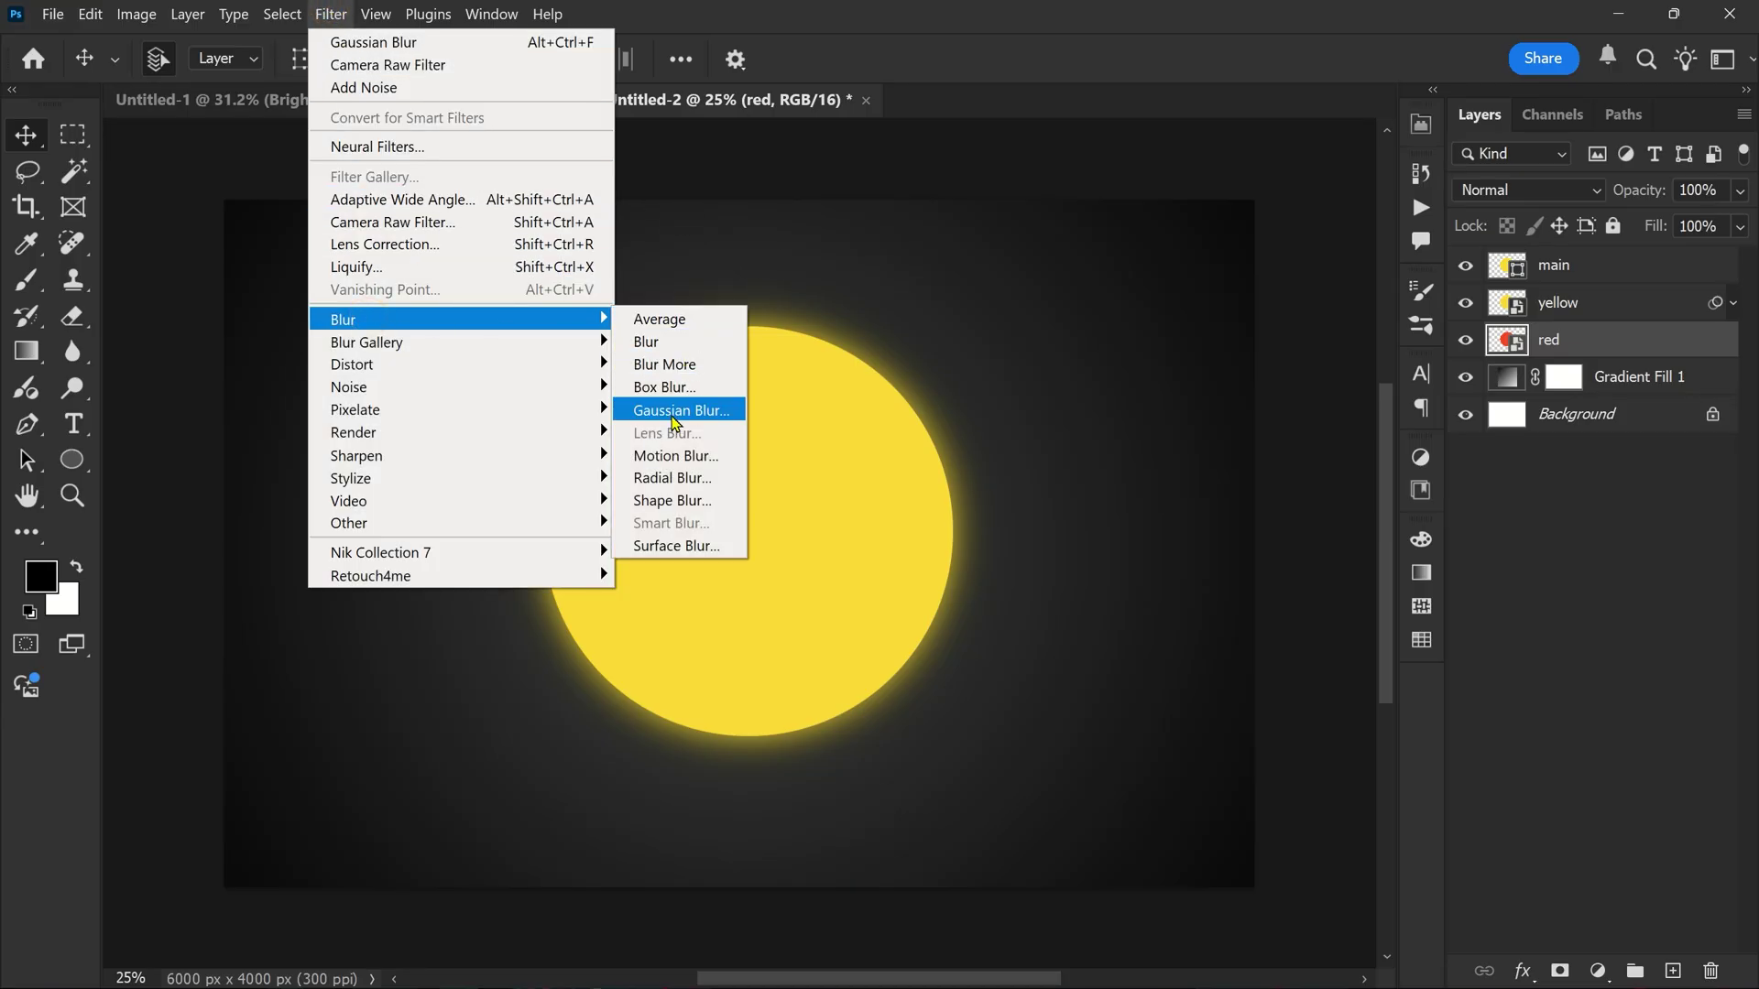
{"action": "left_click", "coordinate": [675, 418]}
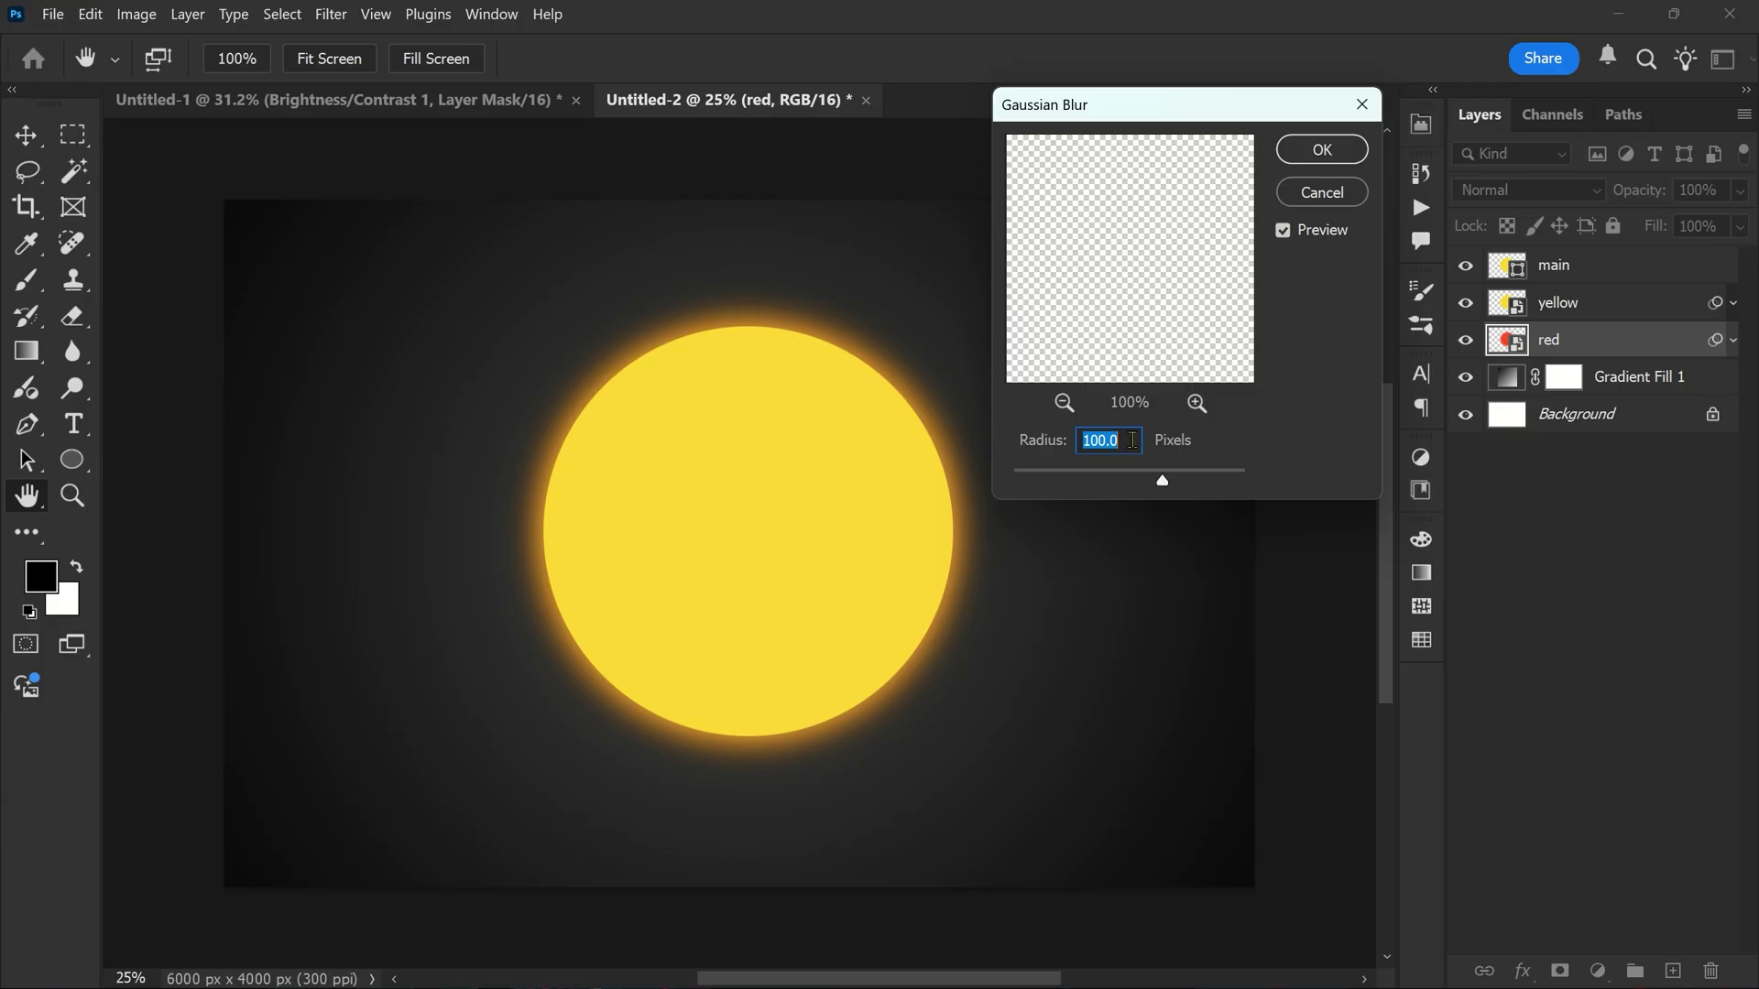
{"action": "type", "text": "200"}
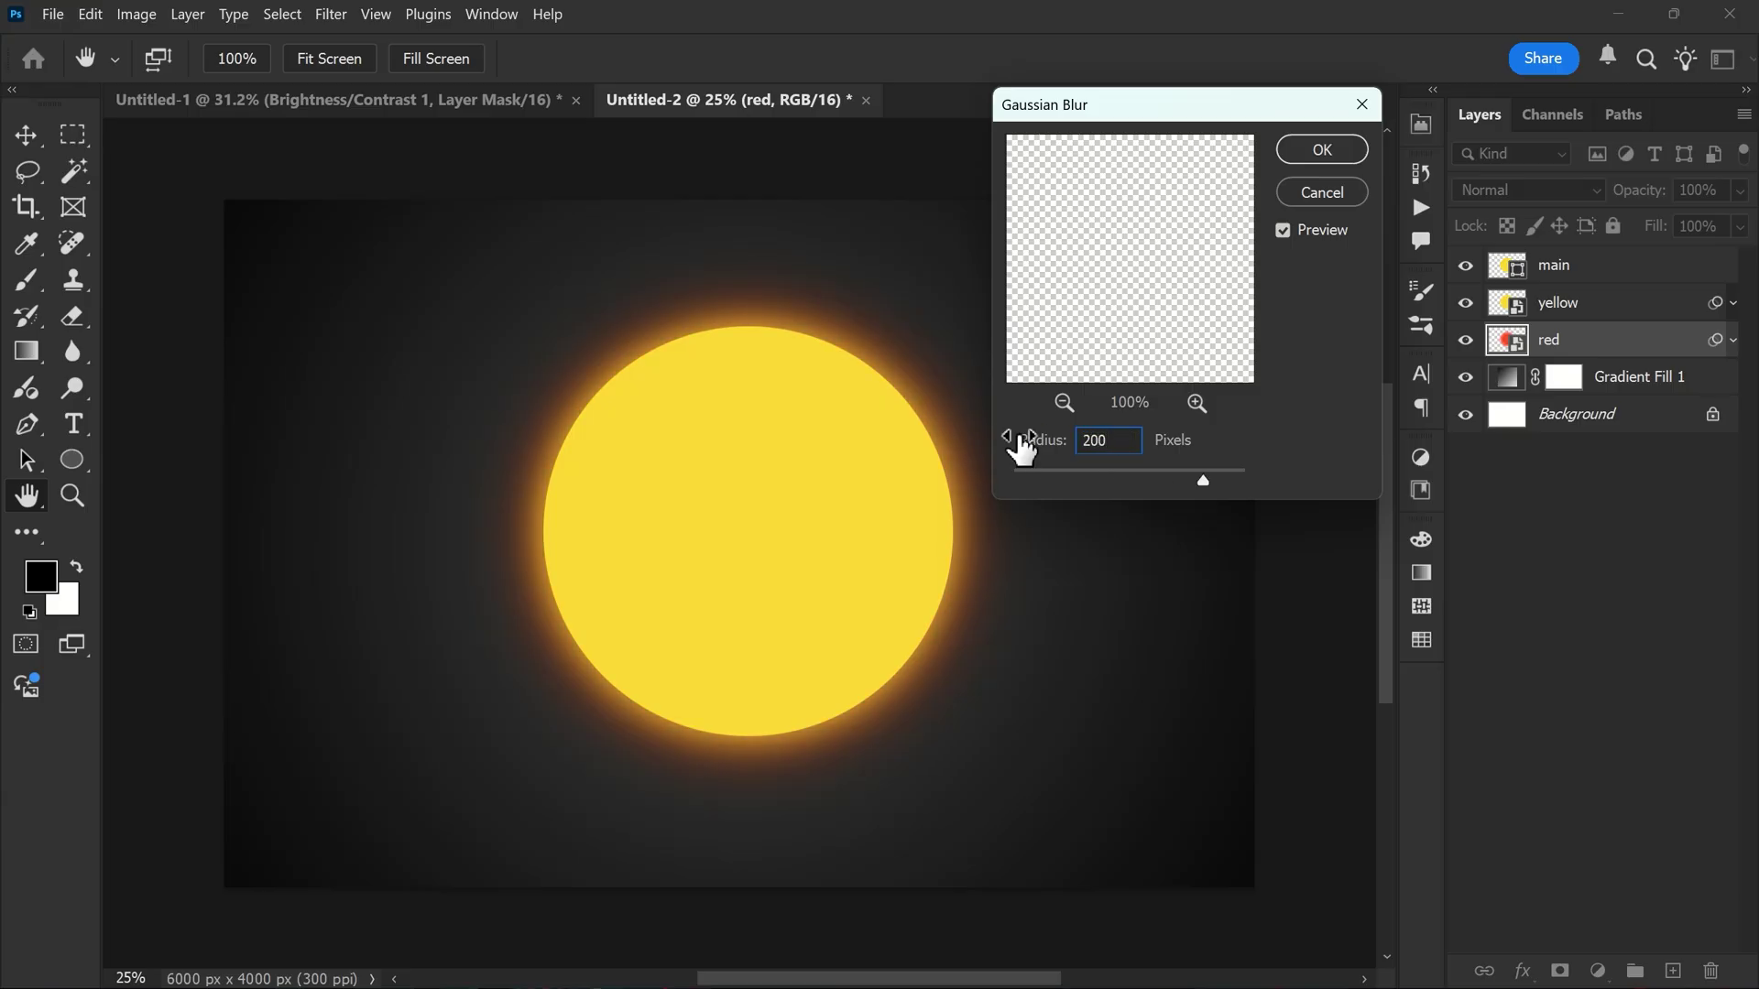
{"action": "left_click", "coordinate": [1310, 155]}
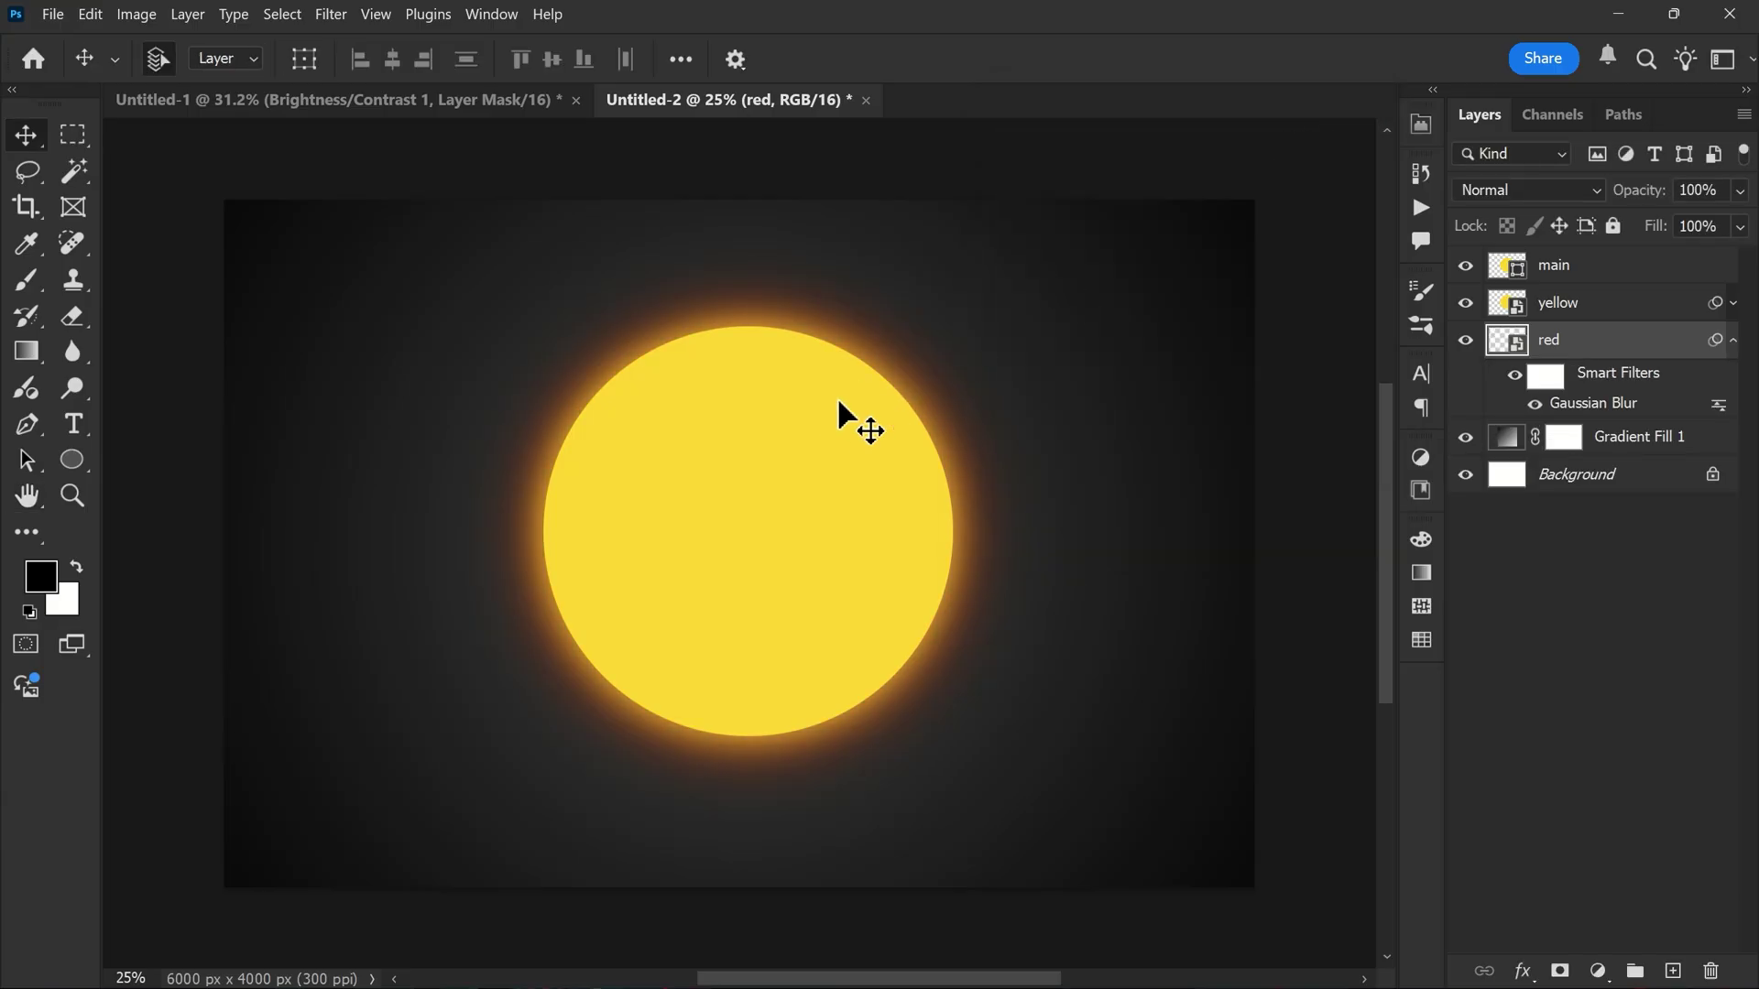
{"action": "scroll", "coordinate": [824, 404], "scroll_direction": "up", "scroll_amount": 2}
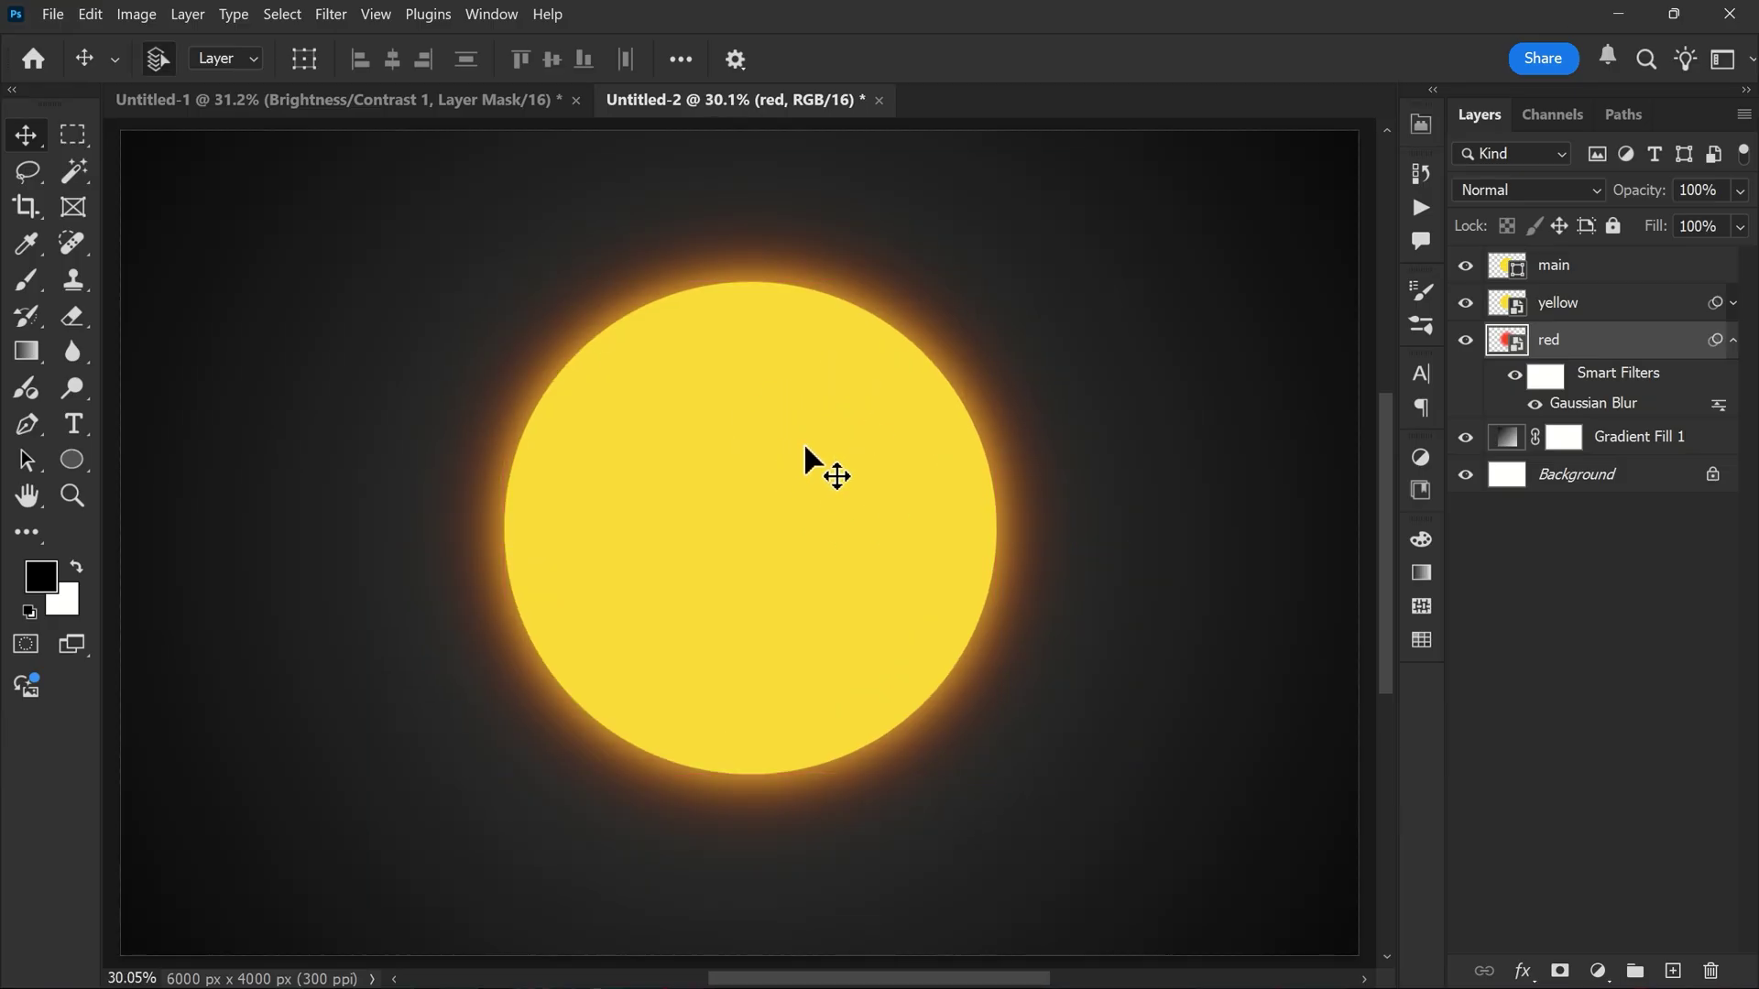
Step: Merge the main, yellow and red layers into one smart object named main
{"action": "left_click", "coordinate": [1734, 341]}
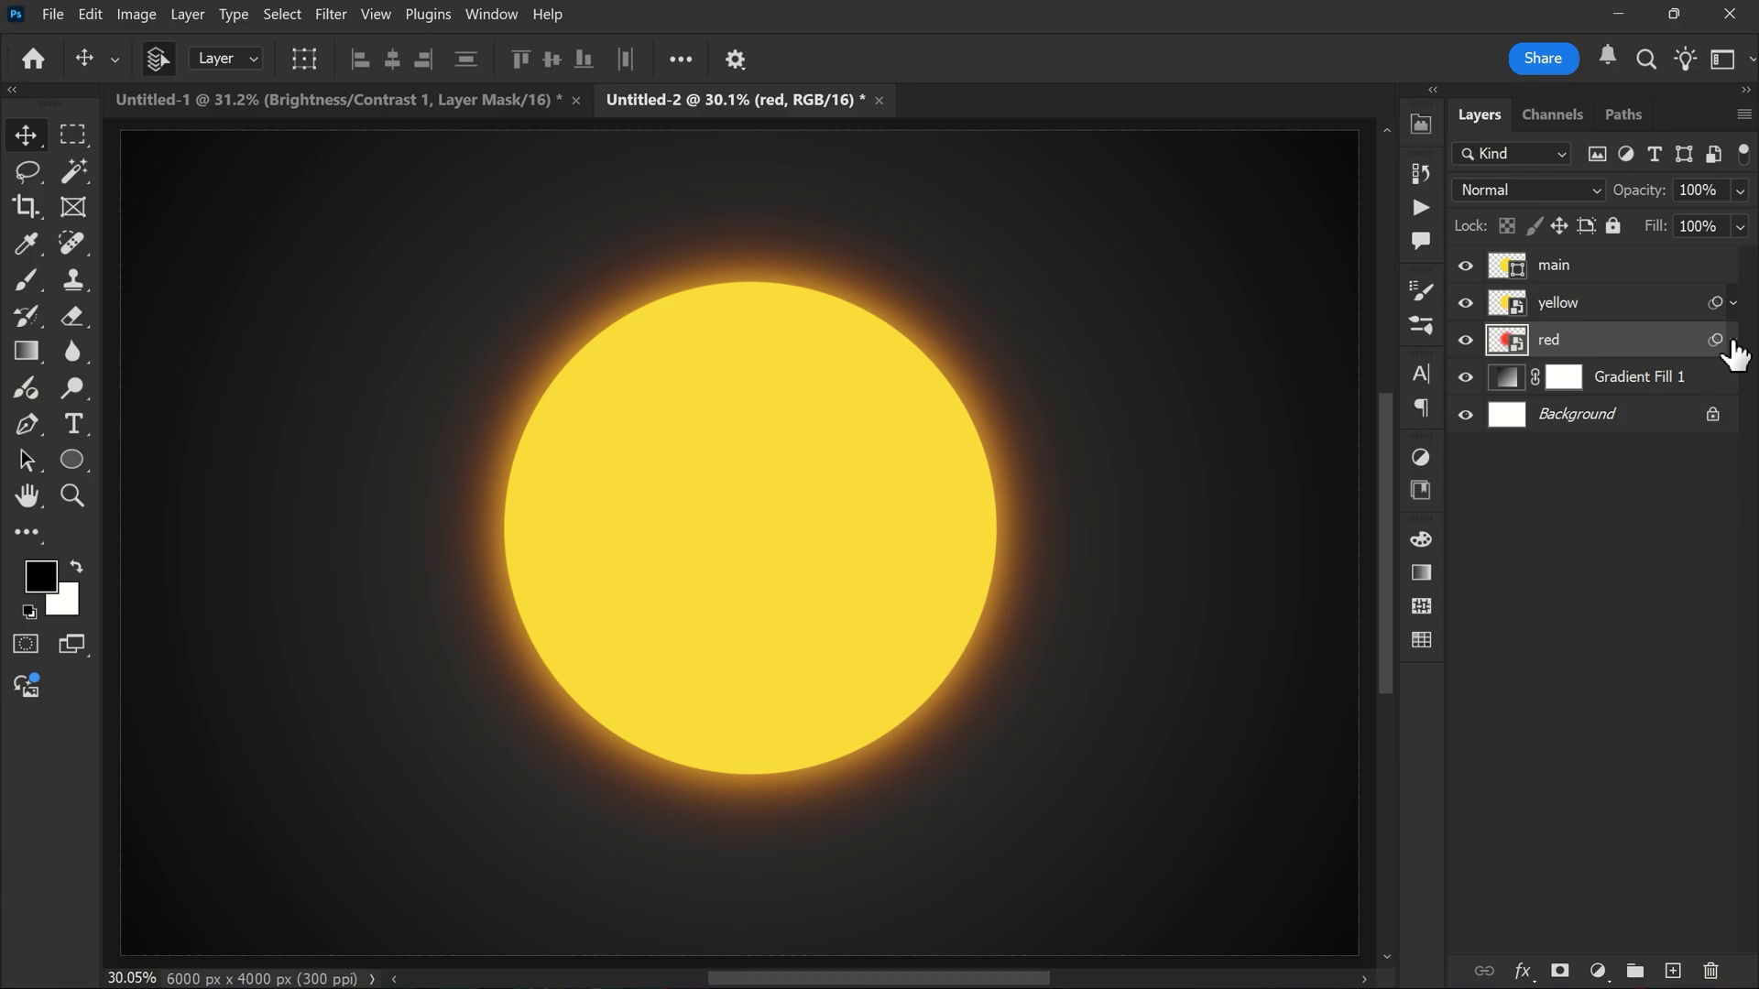
{"action": "left_click", "coordinate": [1595, 270], "text": "shift"}
{"action": "right_click", "coordinate": [1595, 270]}
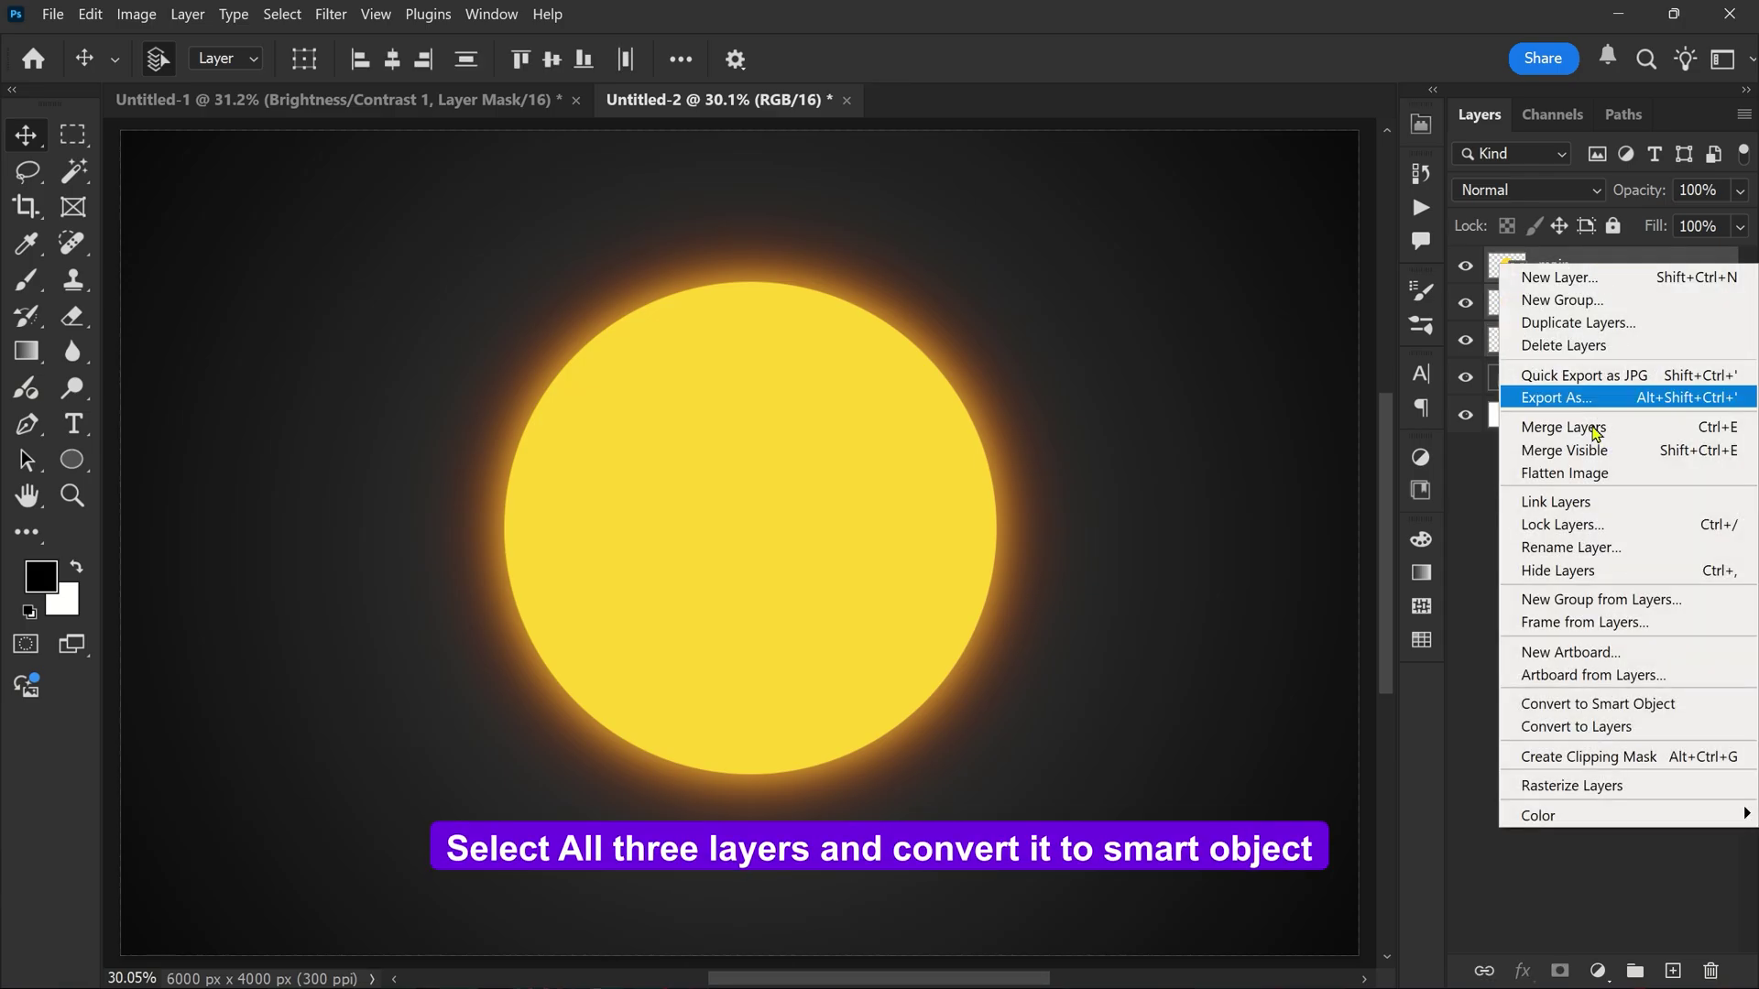
{"action": "left_click", "coordinate": [1591, 705]}
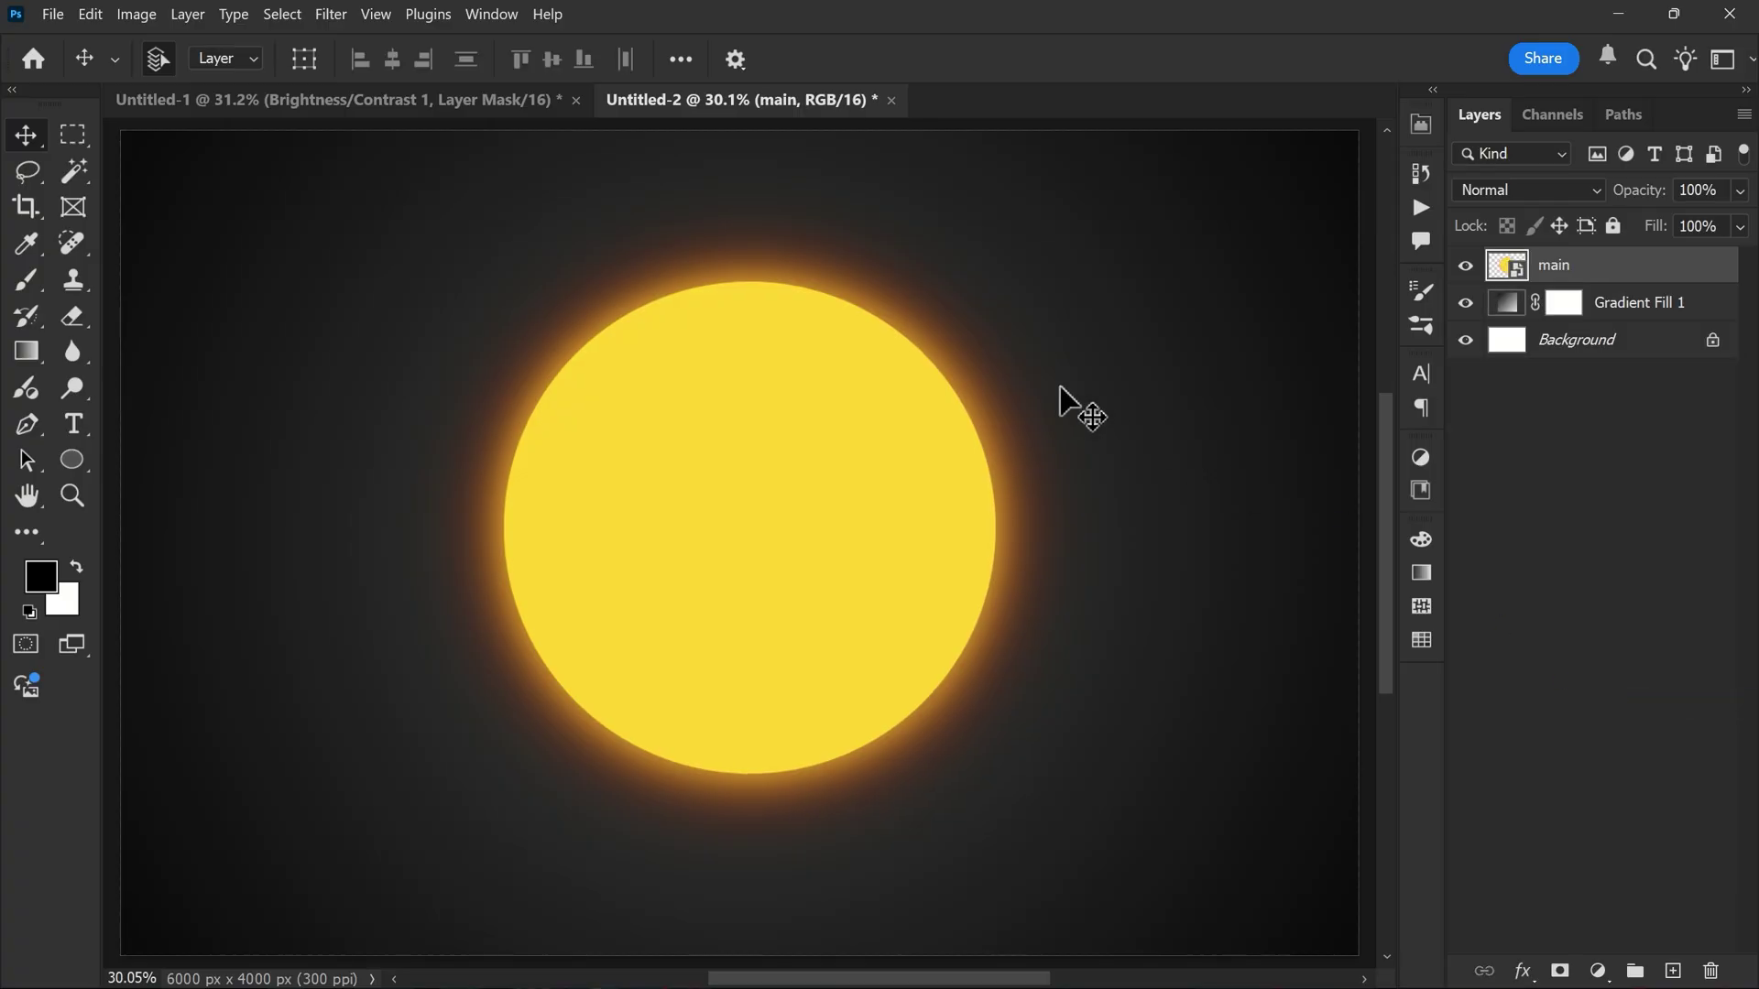
Step: Add 11% Gaussian monochromatic noise to the main sun layer
{"action": "left_click", "coordinate": [331, 14]}
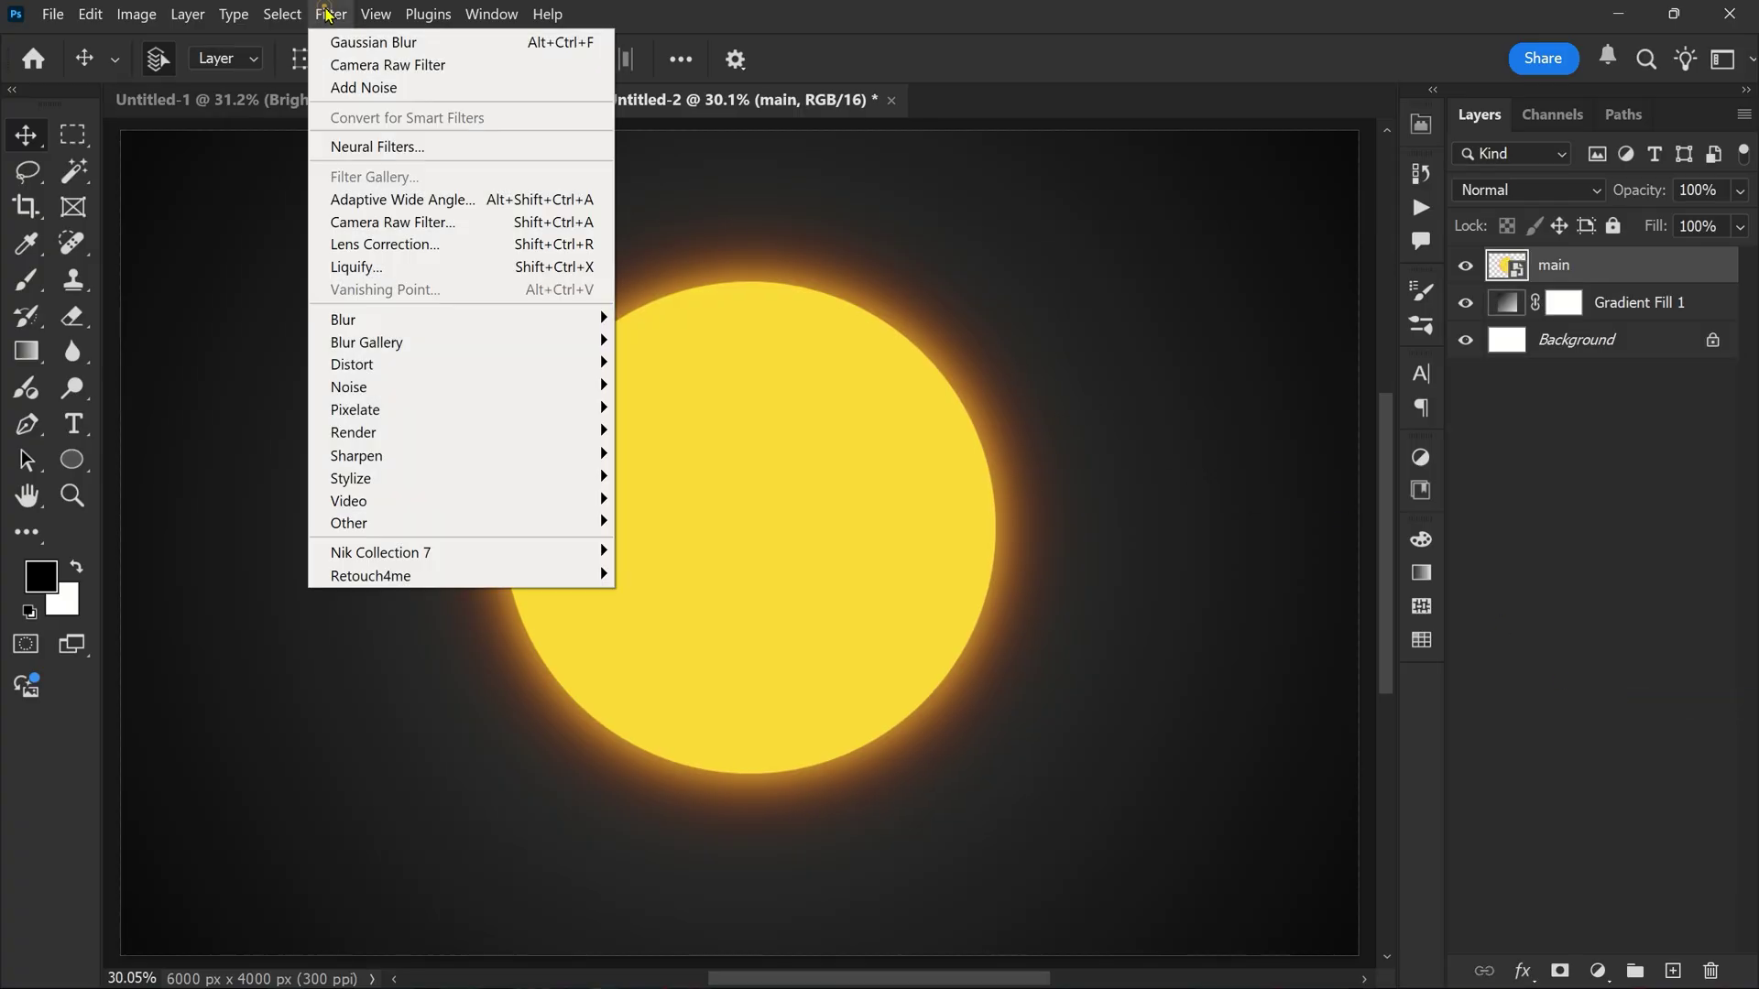
{"action": "left_click", "coordinate": [353, 386]}
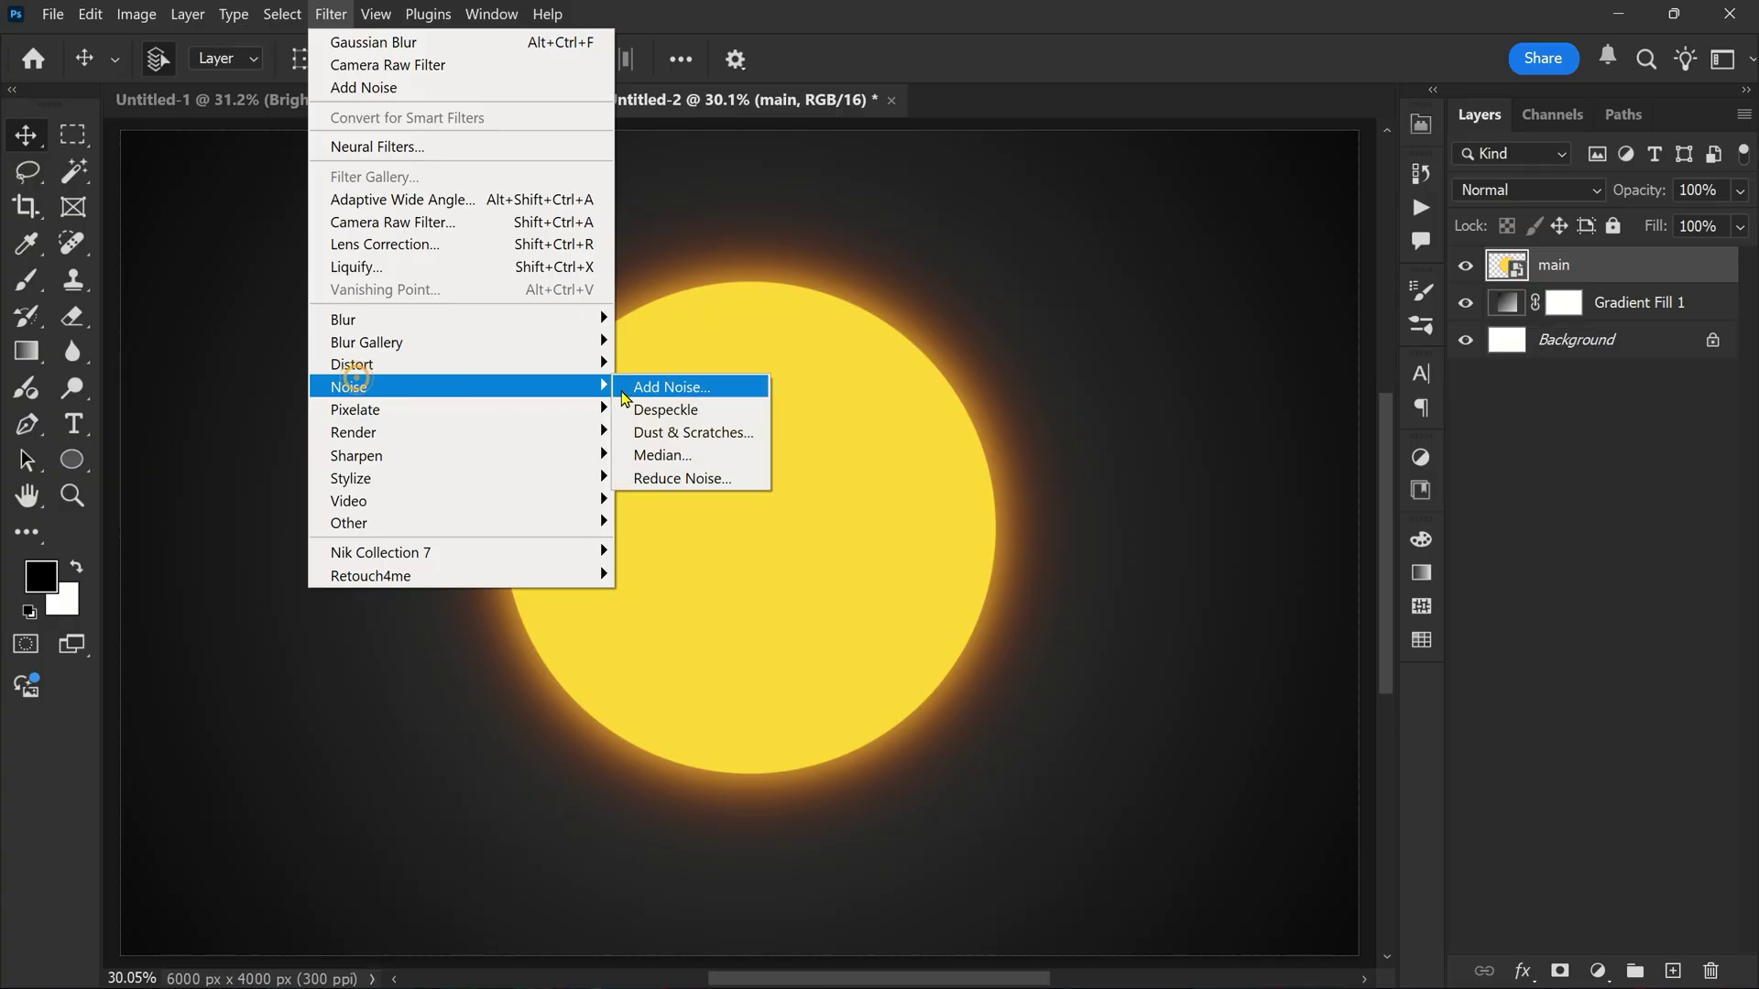
{"action": "left_click", "coordinate": [658, 388]}
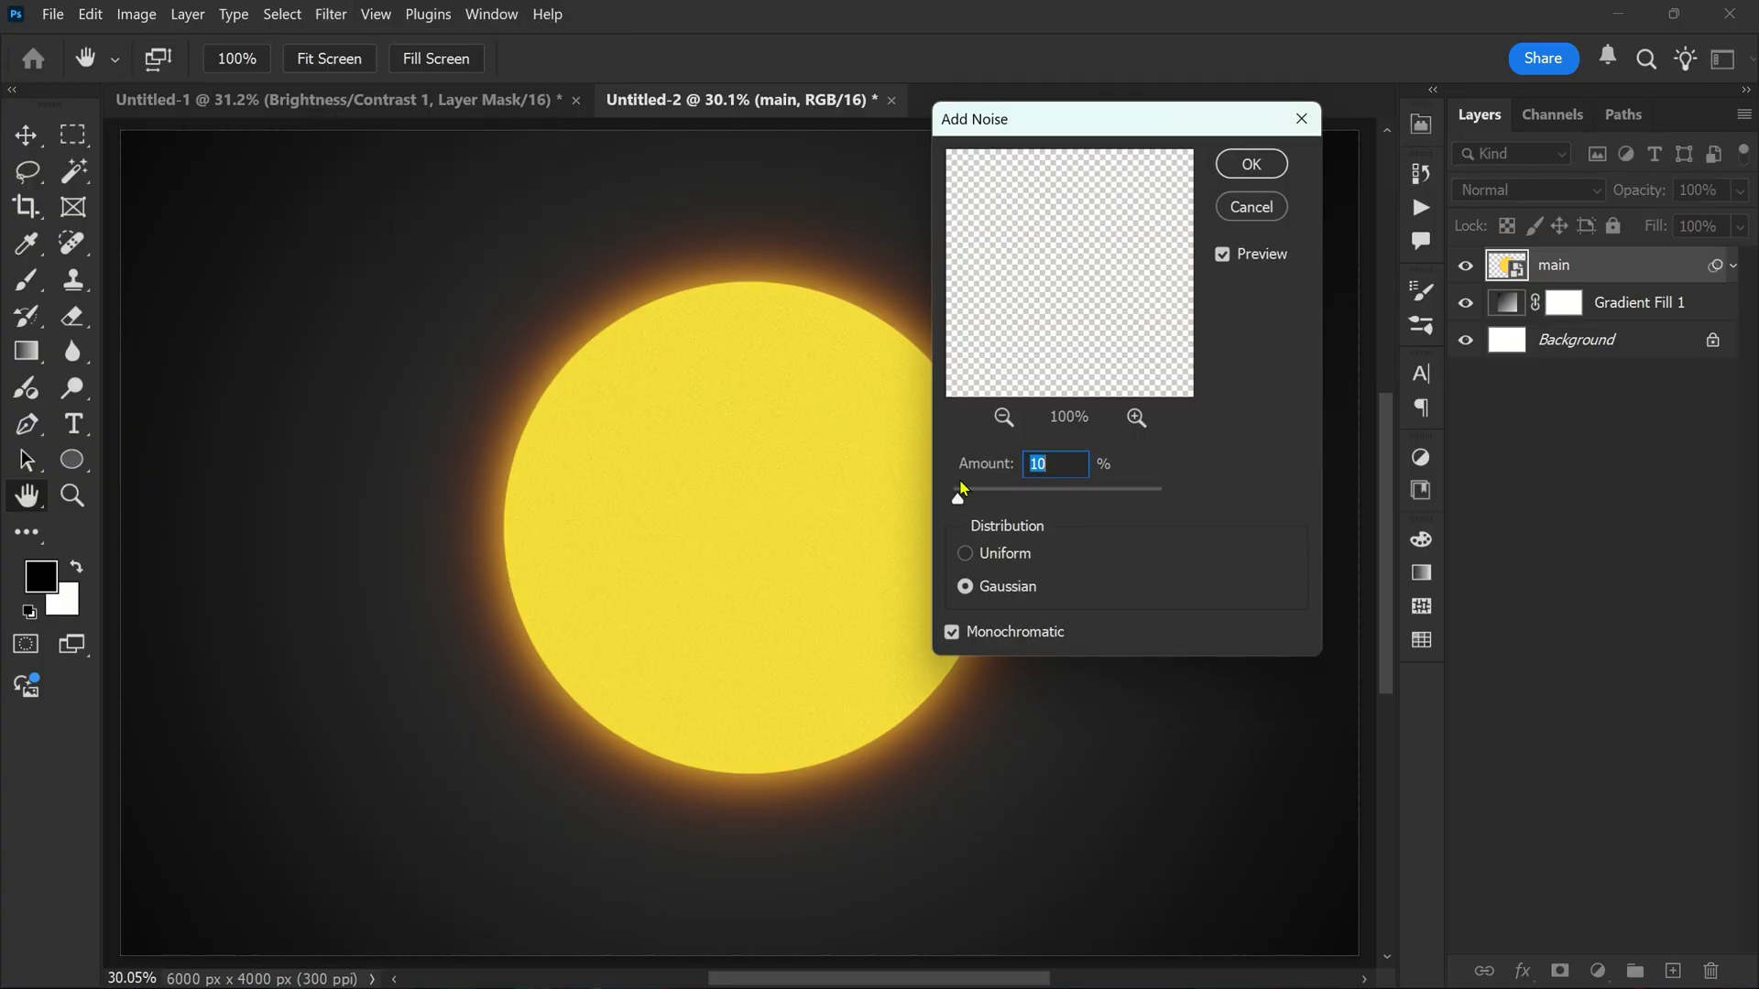
{"action": "left_click", "coordinate": [965, 553]}
{"action": "left_click", "coordinate": [965, 586]}
{"action": "left_click", "coordinate": [1251, 164]}
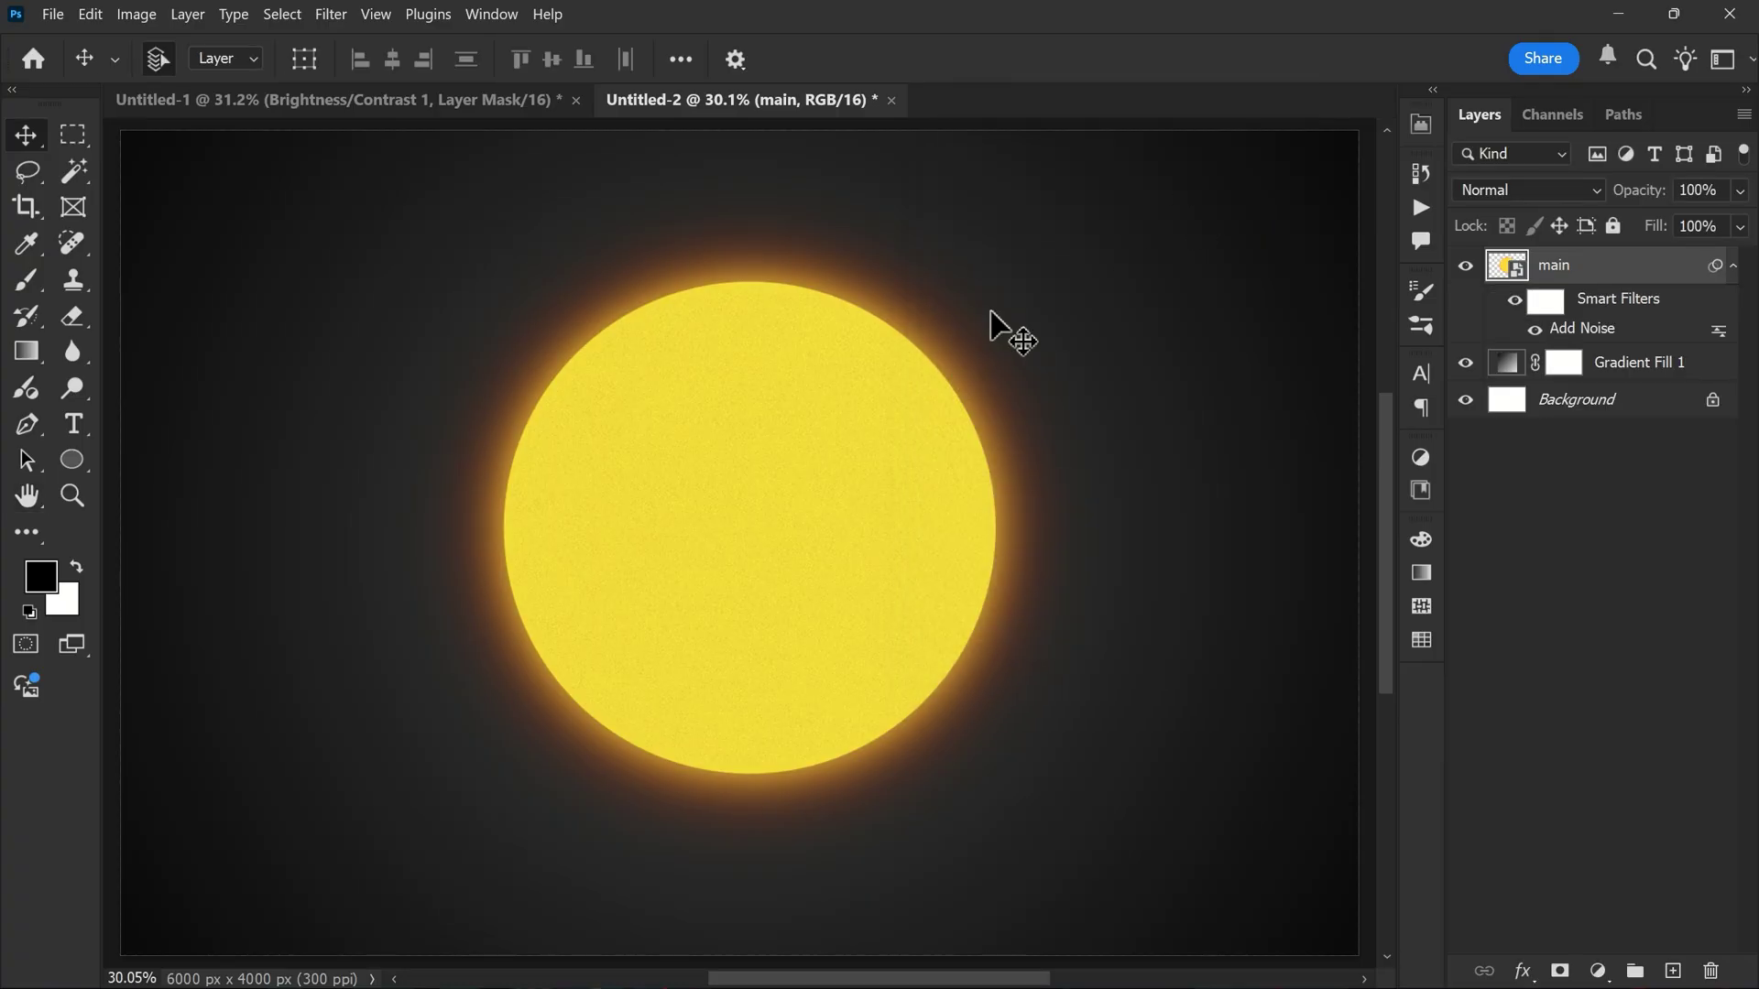
Step: Zoom in on the sun's edge to inspect the grain, then fit the poster back in view
{"action": "key", "text": "z"}
{"action": "left_click_drag", "start_coordinate": [581, 384], "coordinate": [672, 432]}
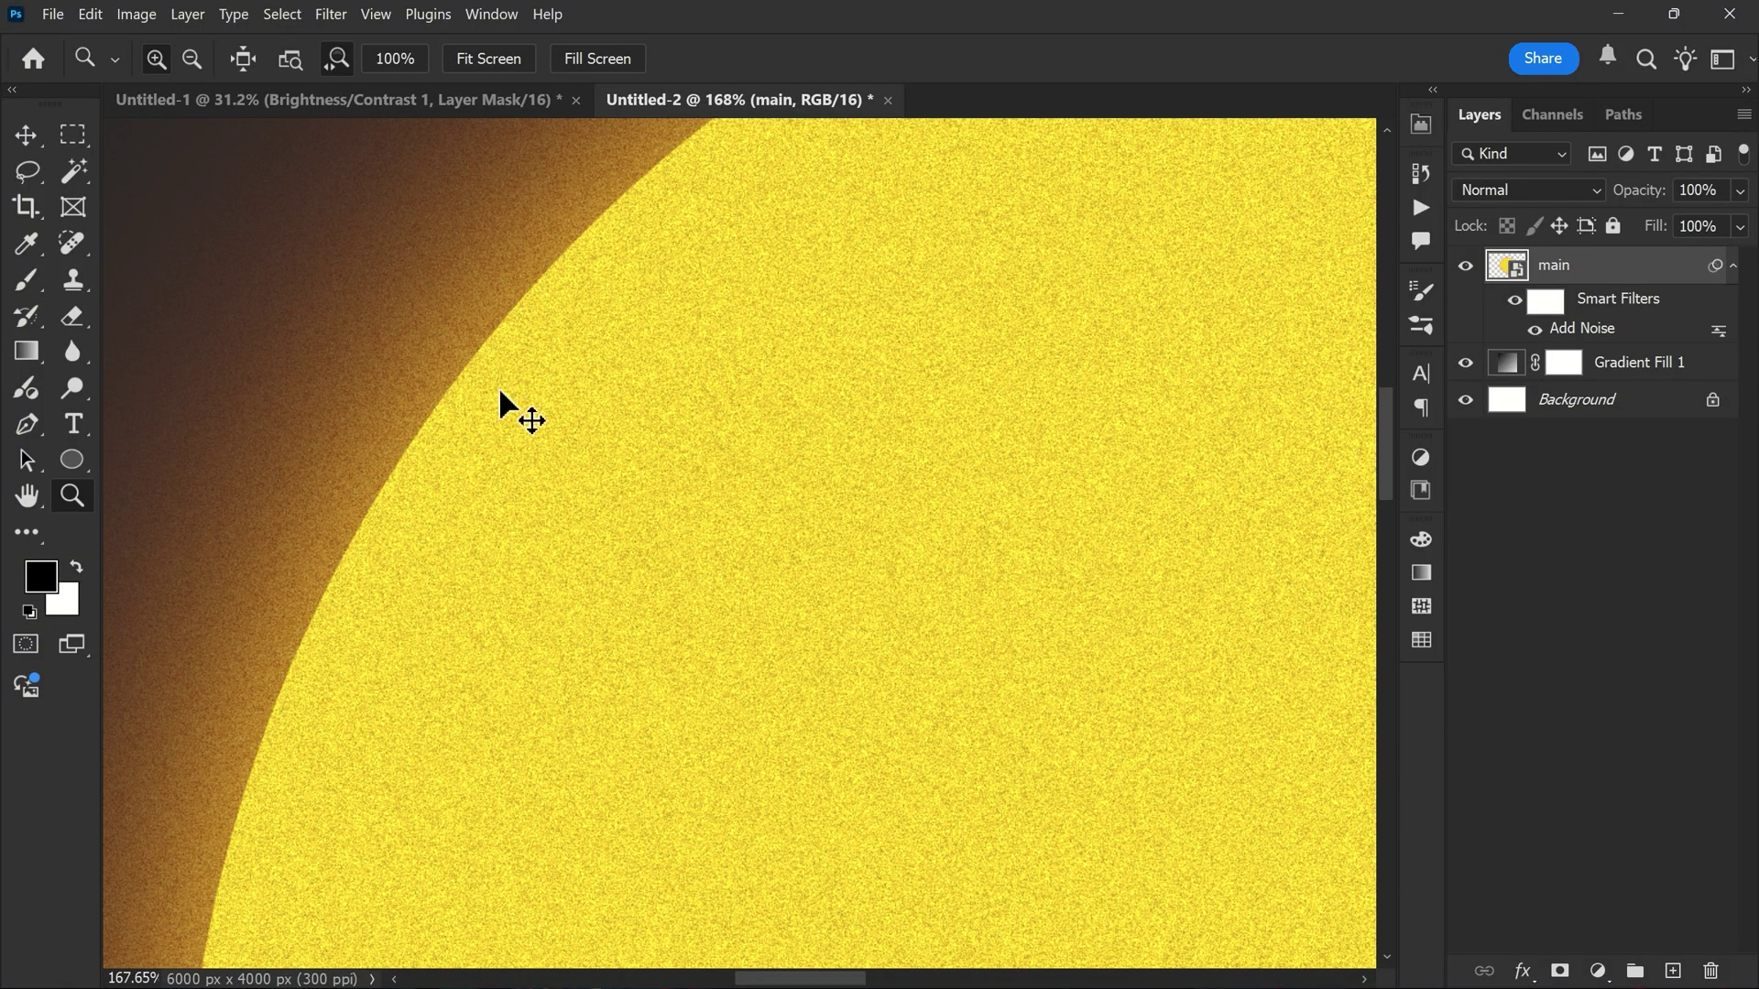
{"action": "key", "text": "ctrl+0"}
{"action": "key", "text": "v"}
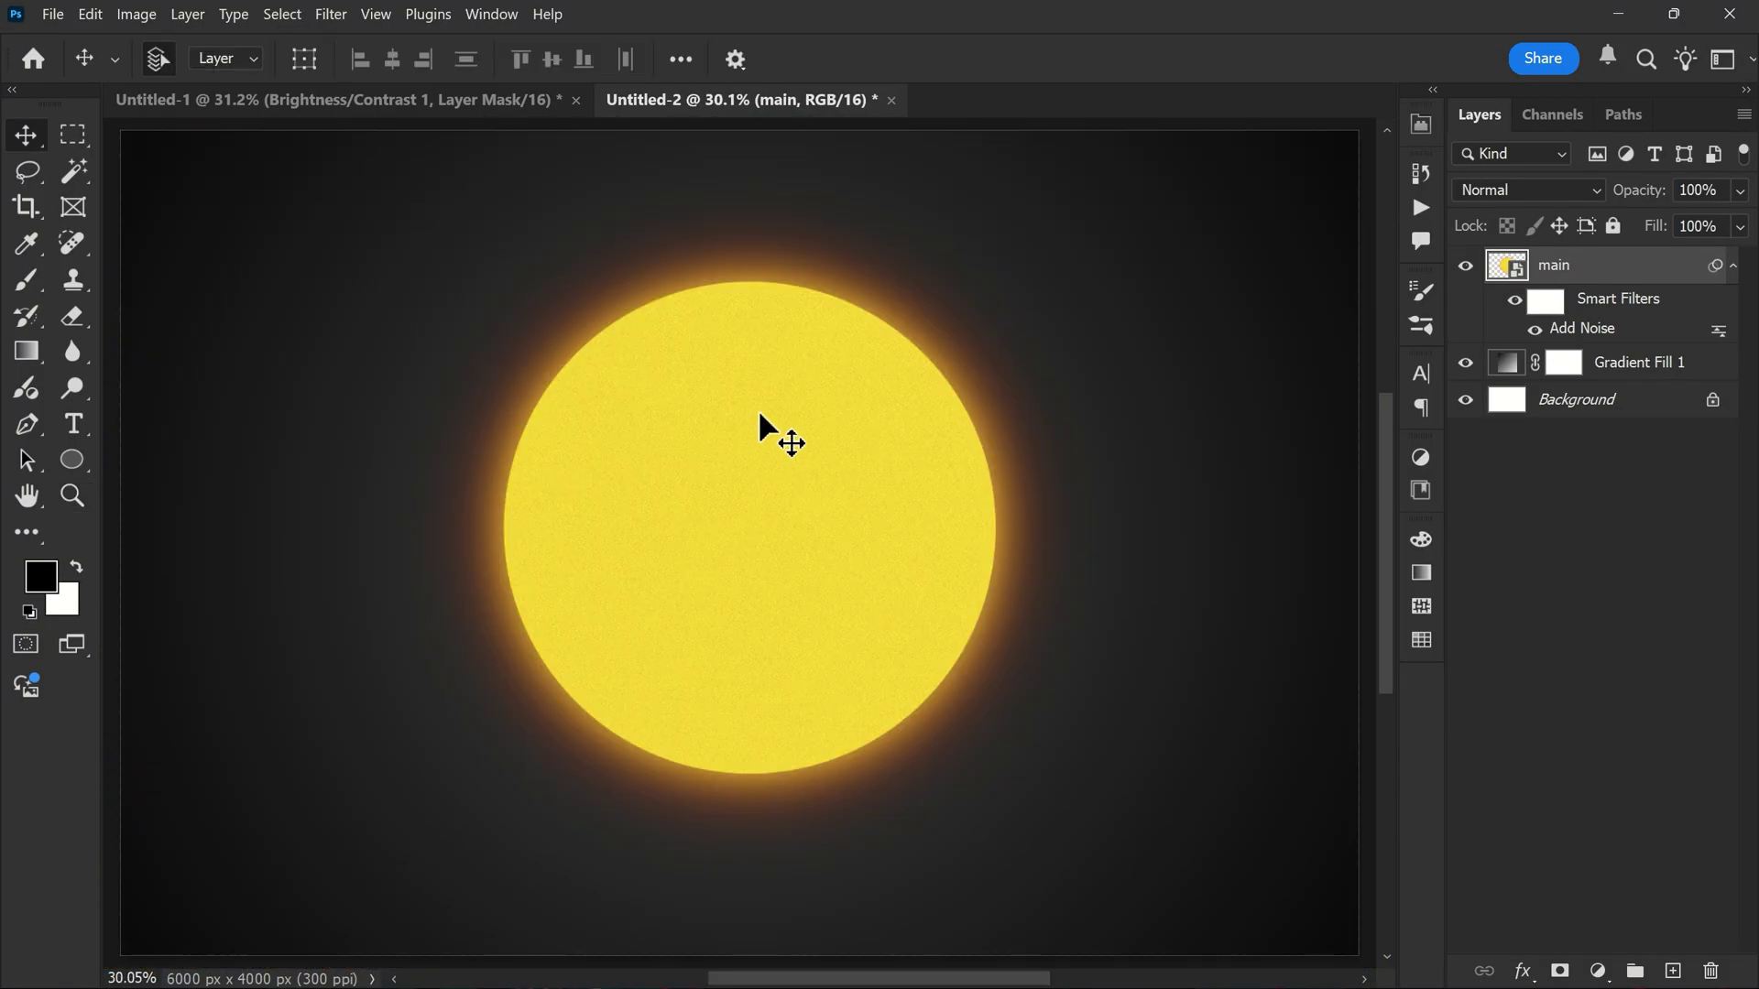
{"action": "scroll", "coordinate": [757, 419], "scroll_direction": "down", "scroll_amount": 2}
{"action": "scroll", "coordinate": [758, 419], "scroll_direction": "up", "scroll_amount": 1}
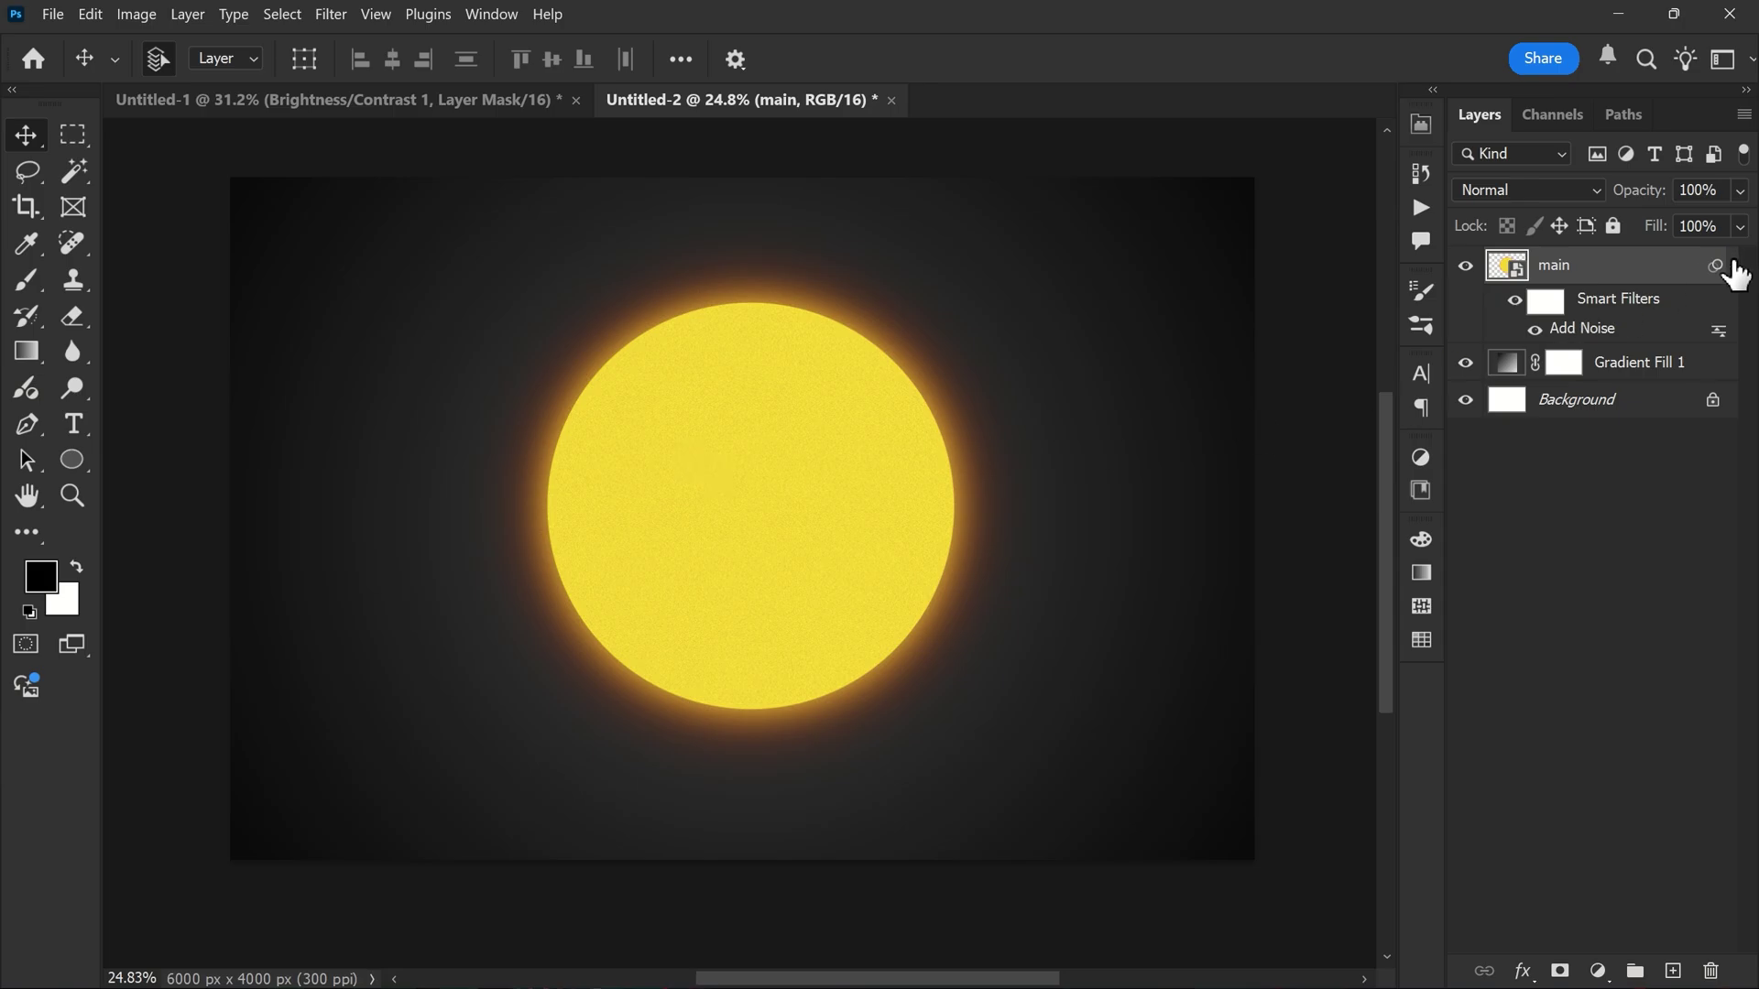
Step: Place the pexels-ron-lach-9604304 portrait as an embedded layer above the sun
{"action": "left_click", "coordinate": [1732, 265]}
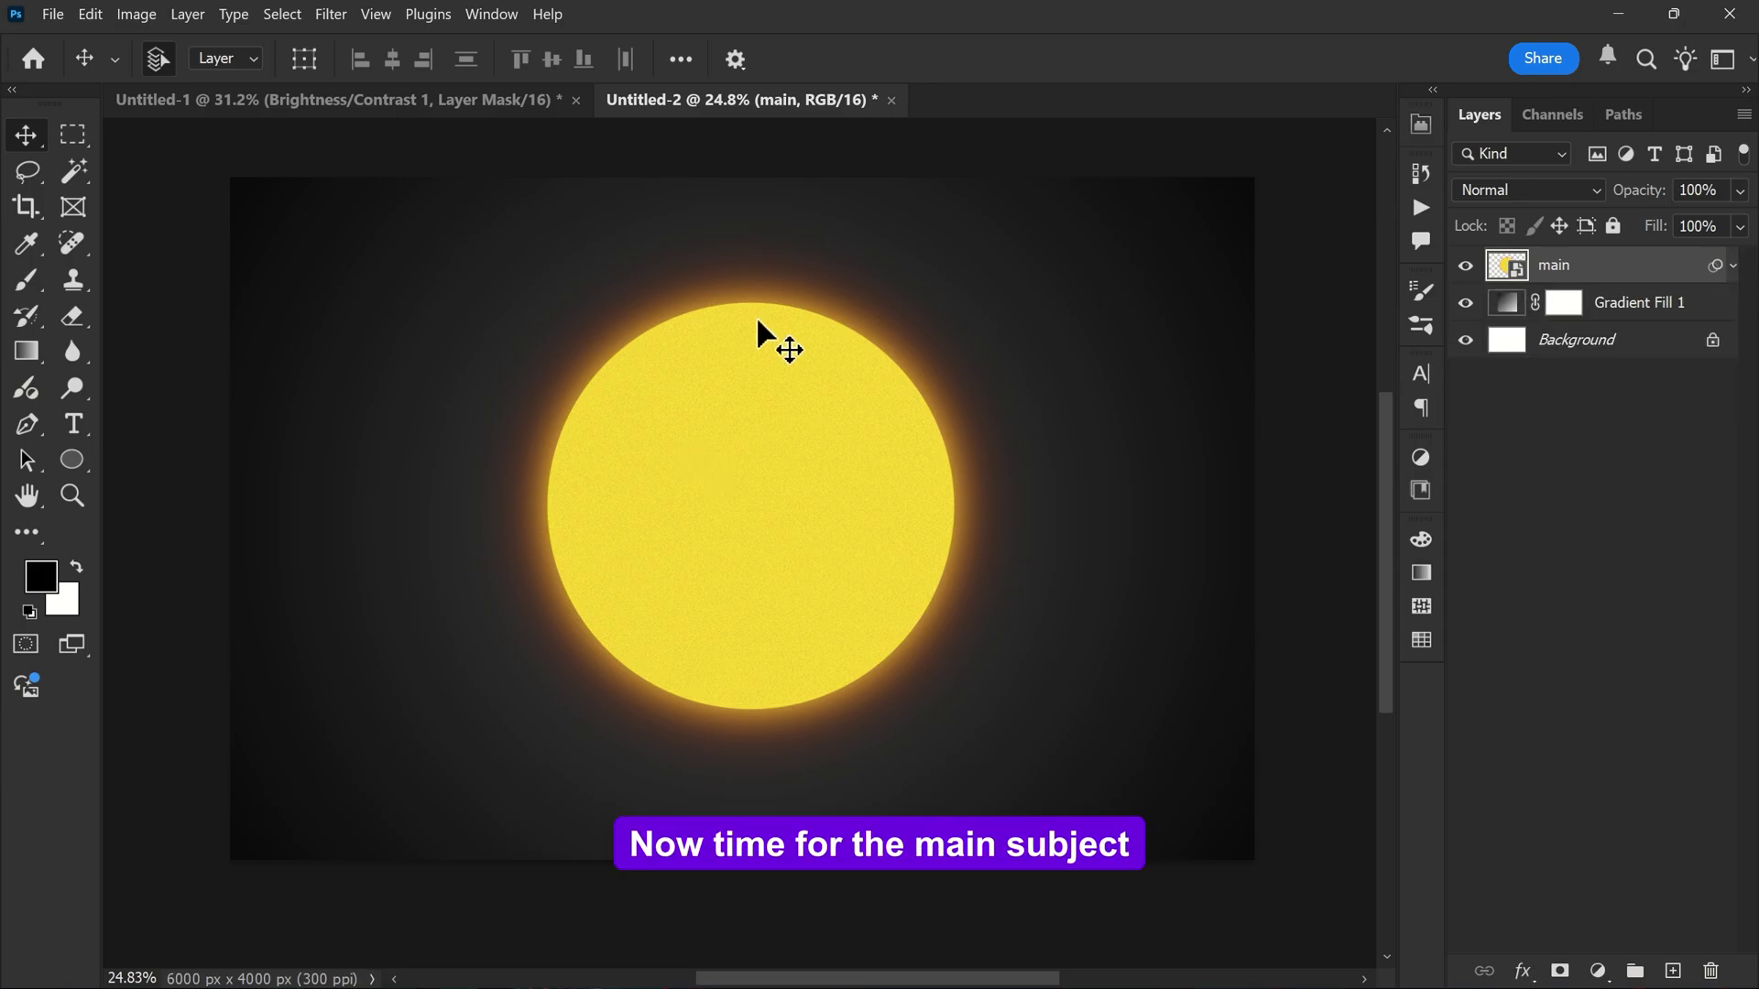
{"action": "left_click", "coordinate": [53, 13]}
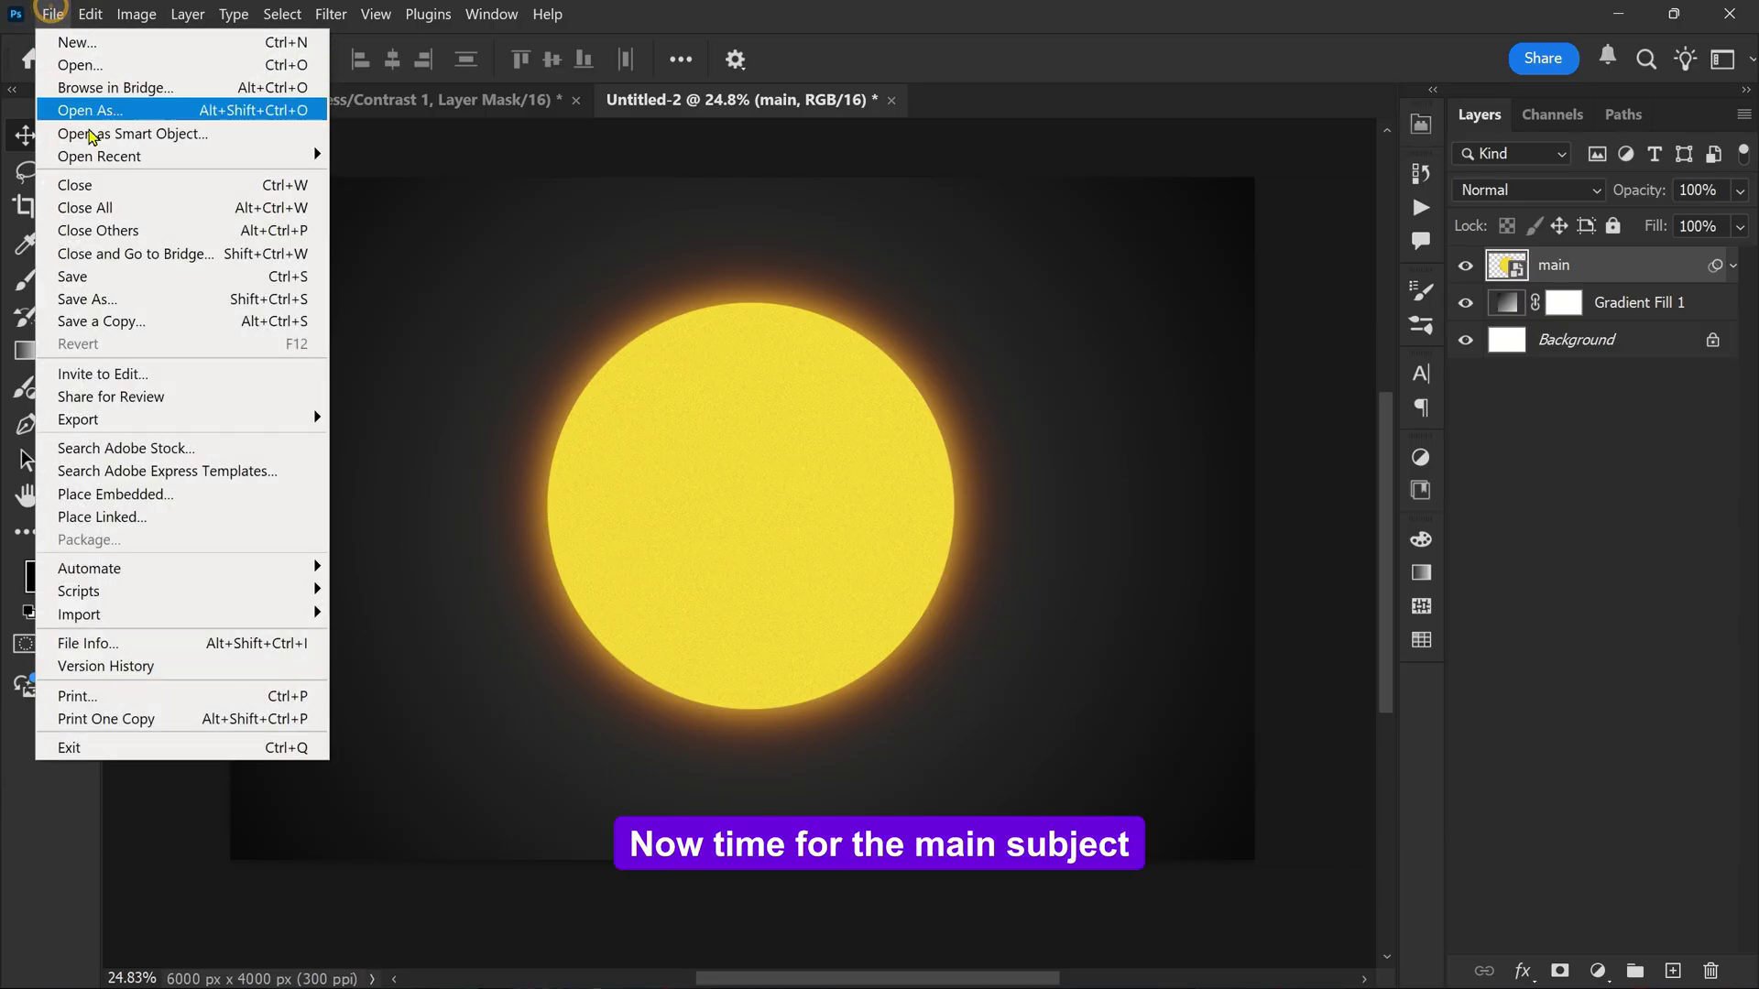
{"action": "left_click", "coordinate": [117, 497]}
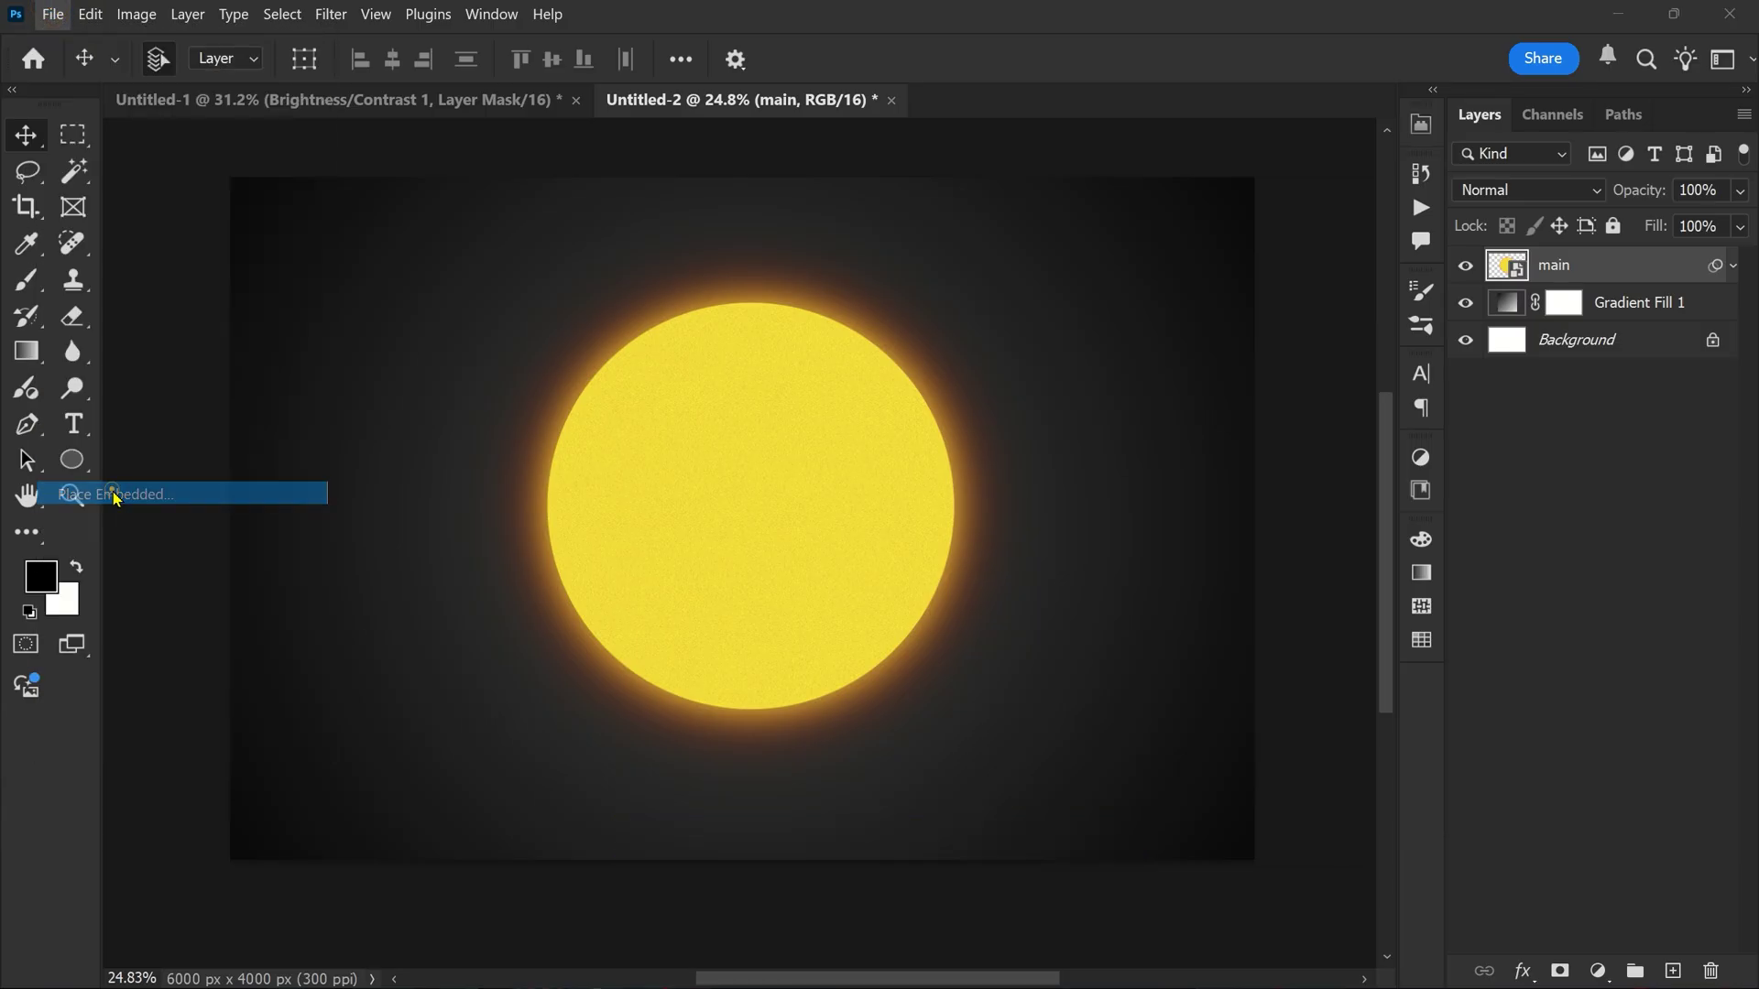
{"action": "left_click", "coordinate": [591, 201]}
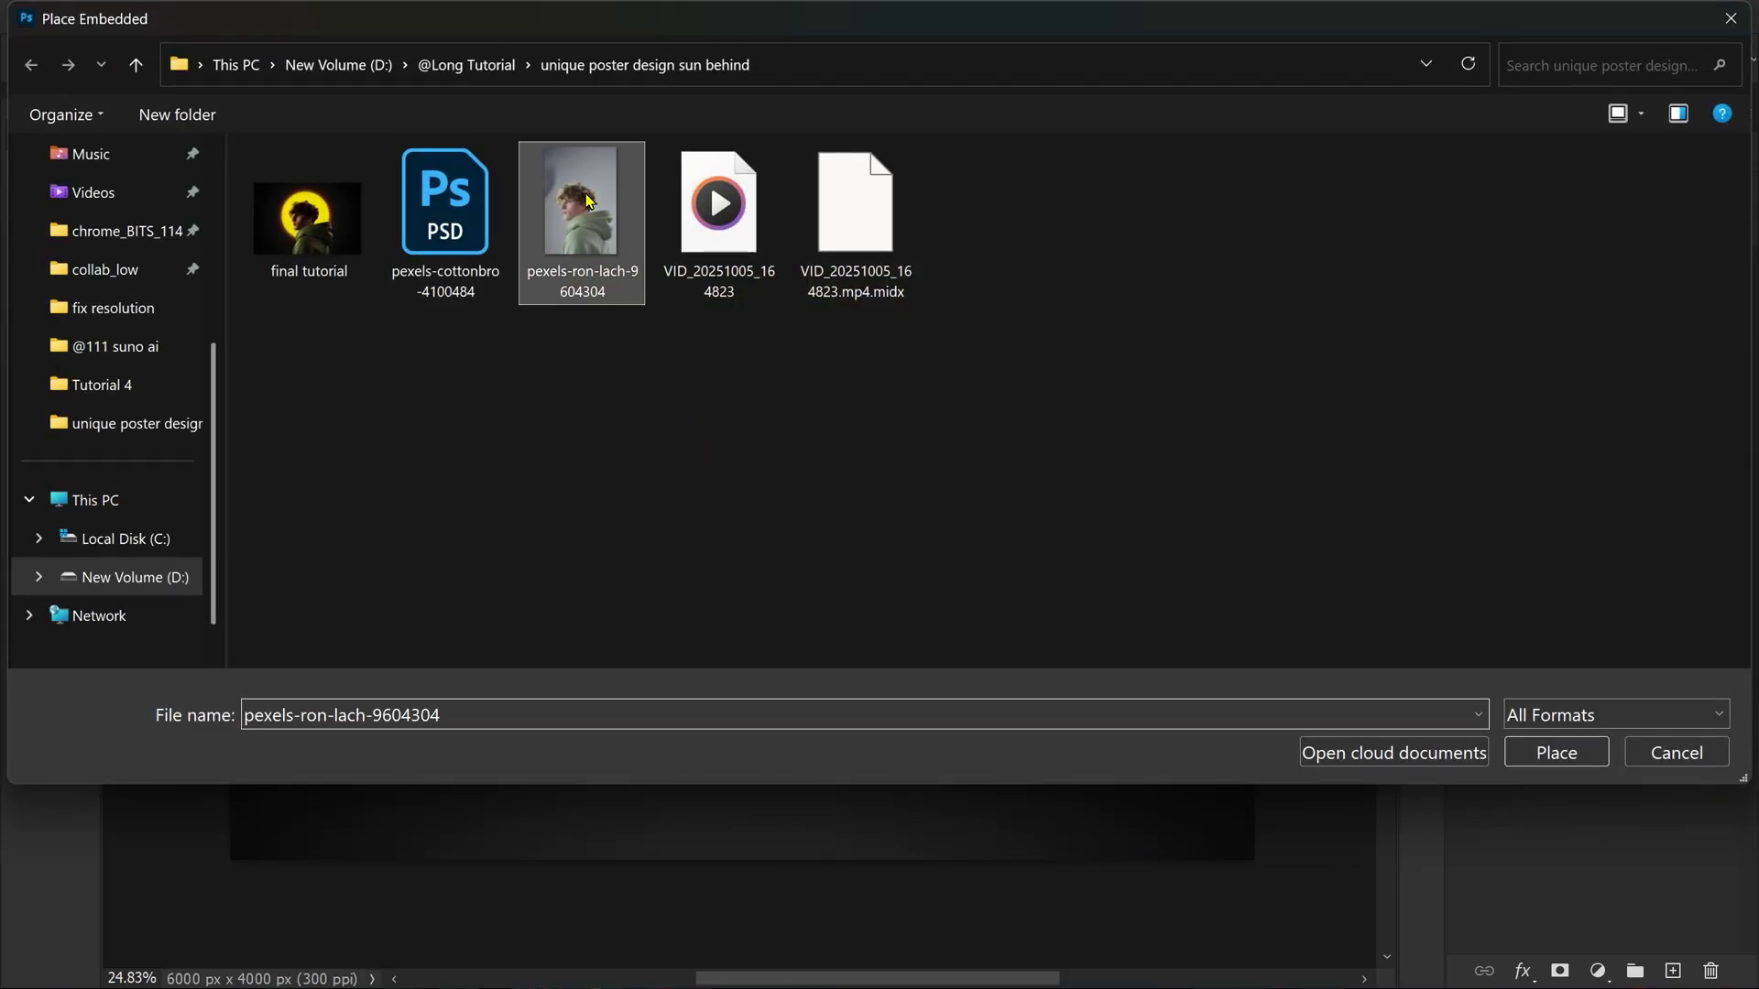
{"action": "left_click", "coordinate": [1556, 753]}
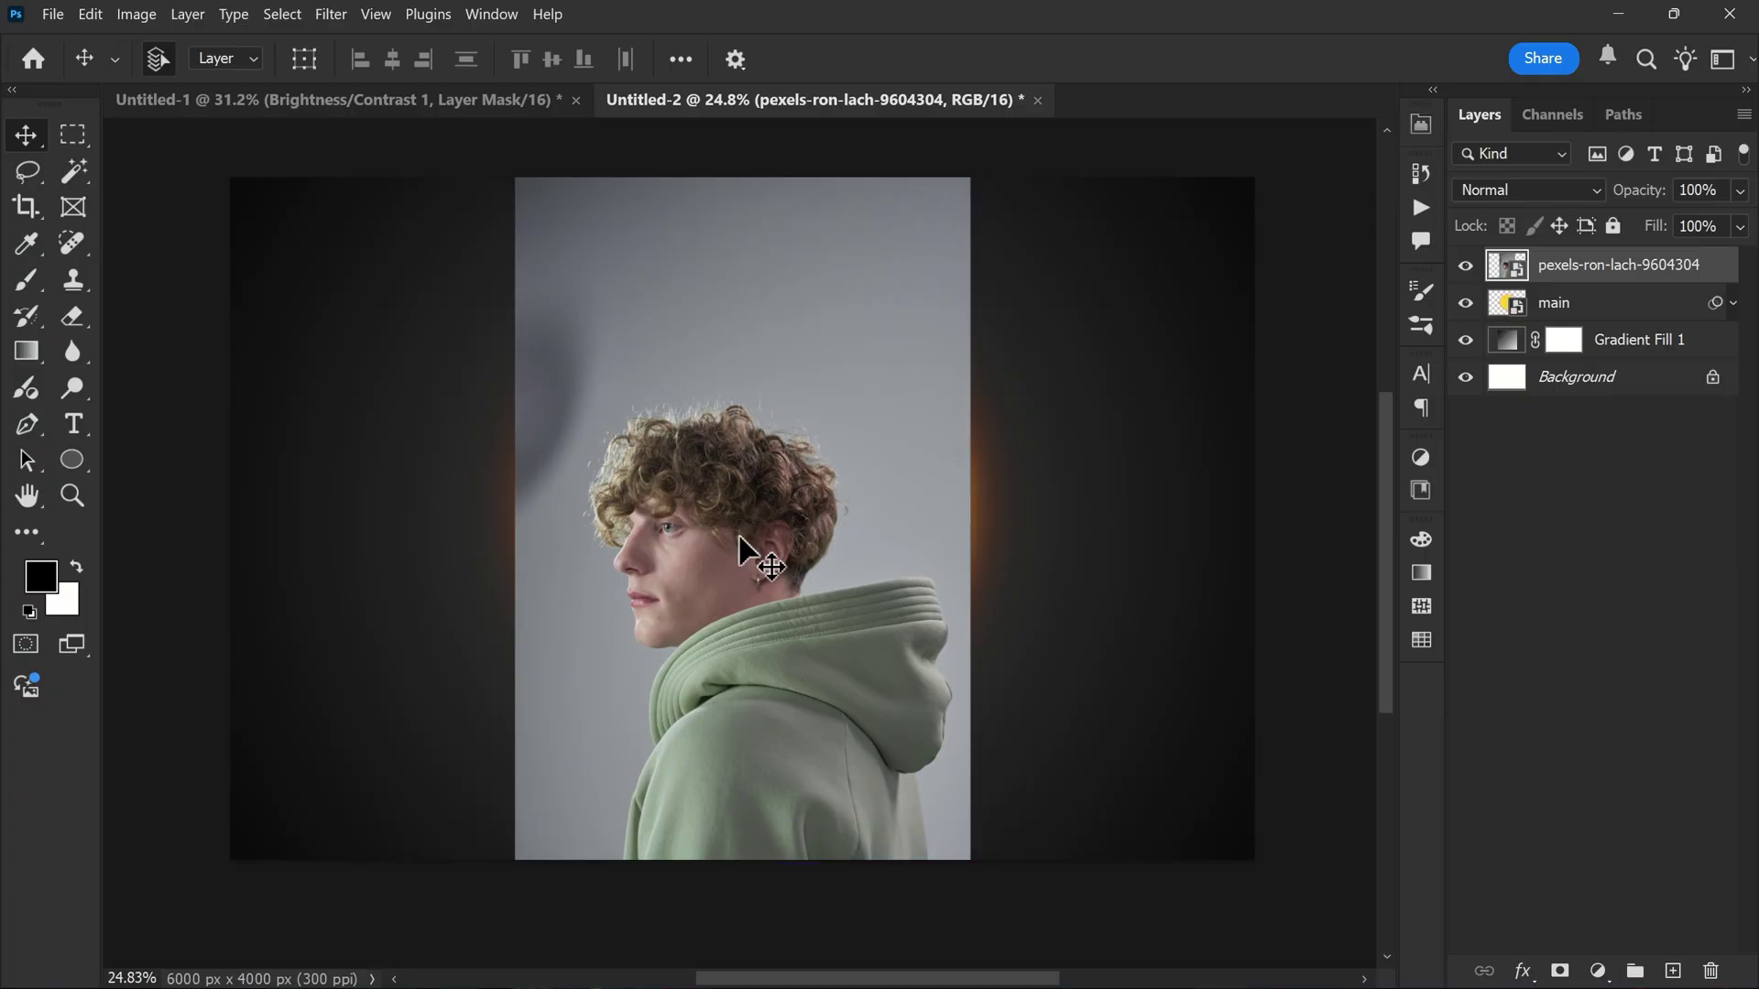
Step: Draw a loose freehand lasso selection around the man's head and hoodie
{"action": "left_click", "coordinate": [28, 171]}
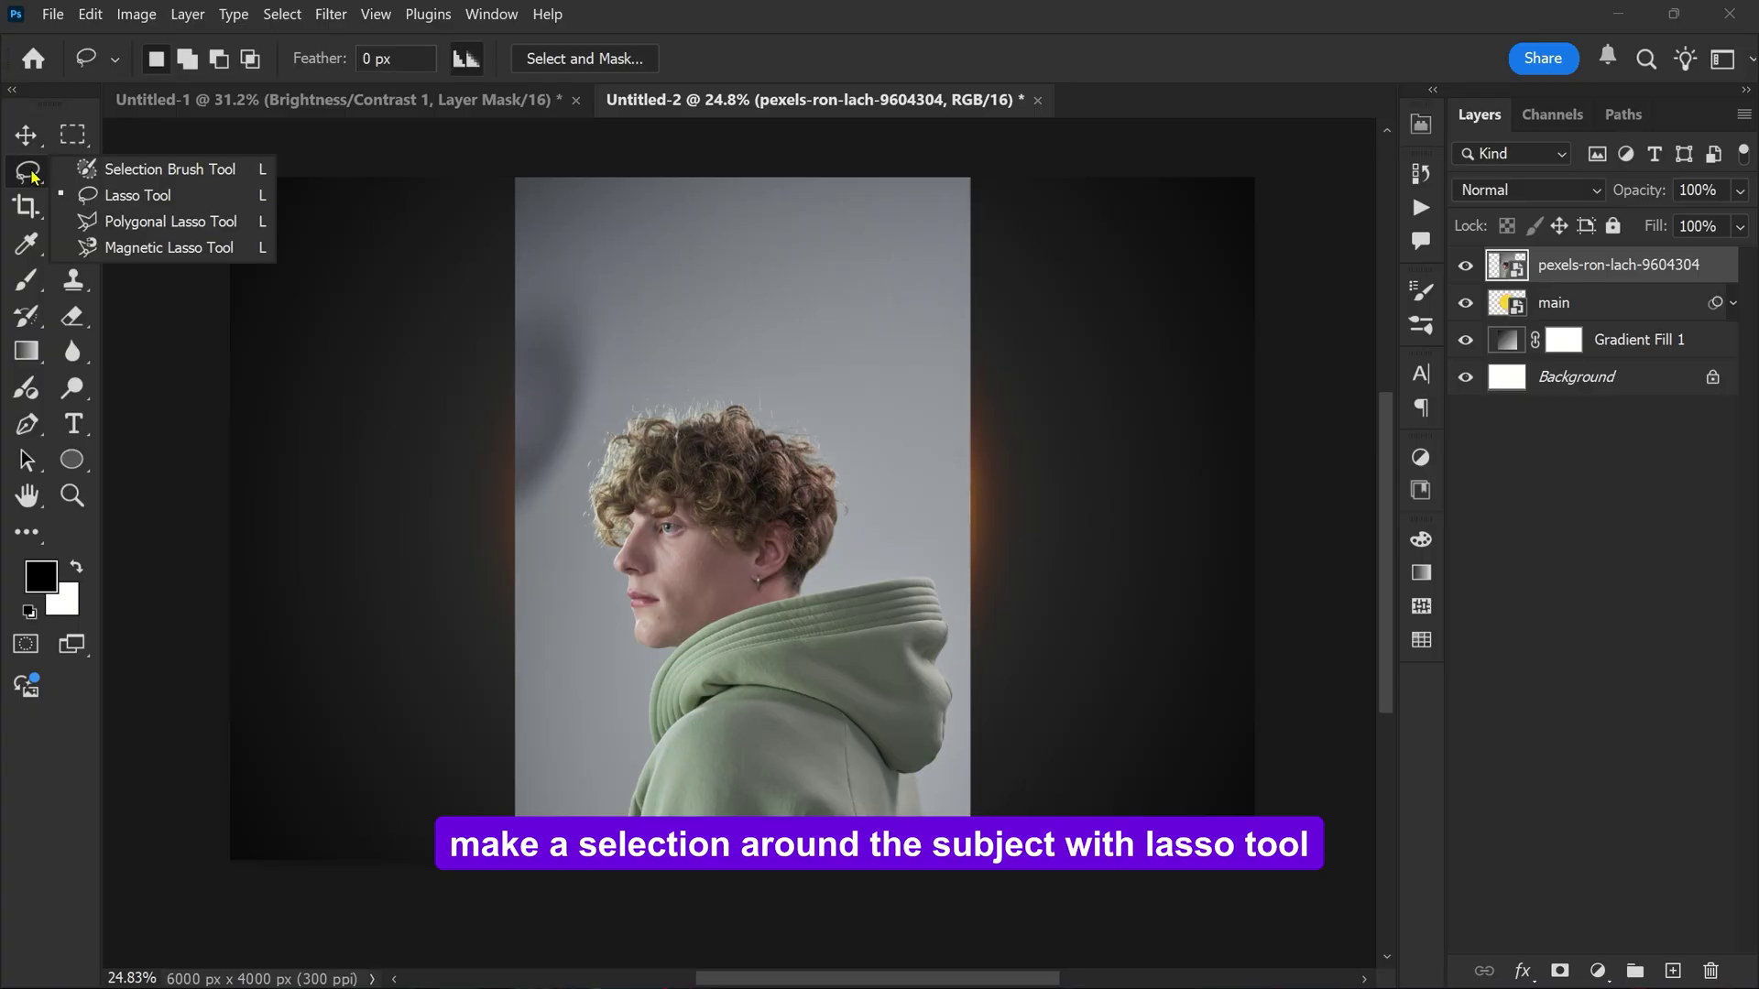
{"action": "left_click", "coordinate": [137, 196]}
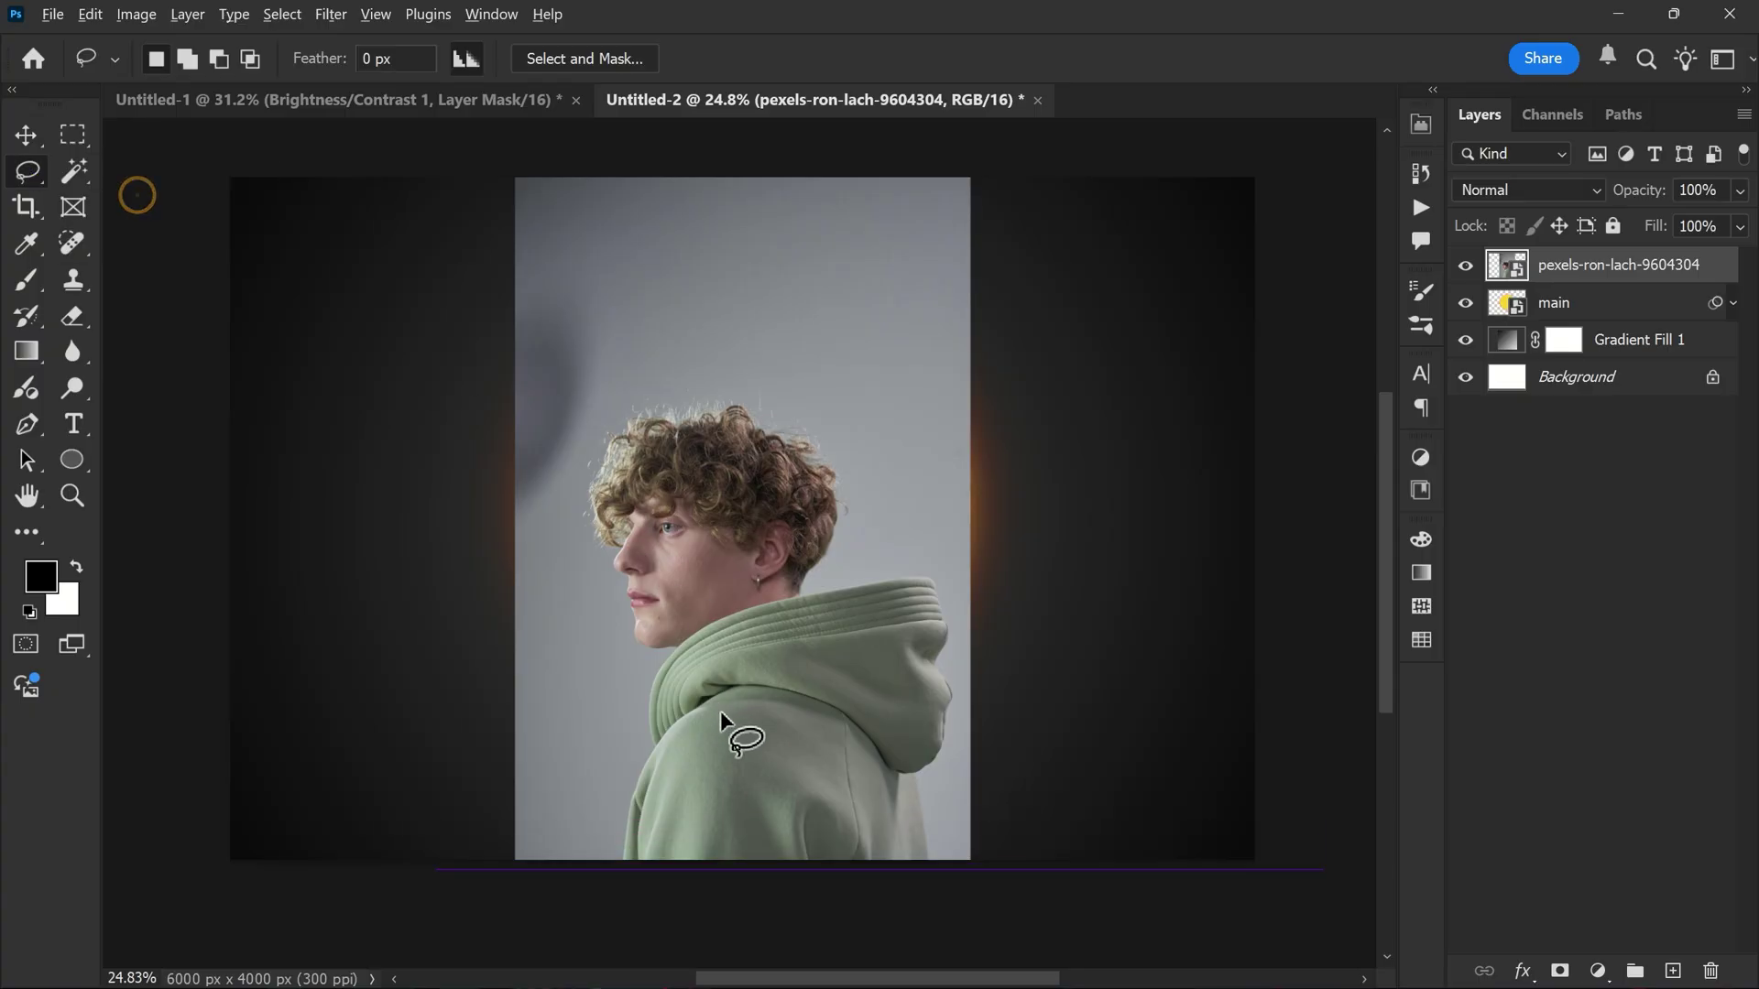
{"action": "scroll", "coordinate": [724, 724], "scroll_direction": "up", "scroll_amount": 3, "text": "alt"}
{"action": "mouse_move", "coordinate": [589, 955]}
{"action": "left_mouse_down"}
{"action": "mouse_move", "coordinate": [510, 332]}
{"action": "mouse_move", "coordinate": [594, 238]}
{"action": "mouse_move", "coordinate": [831, 241]}
{"action": "mouse_move", "coordinate": [910, 326]}
{"action": "mouse_move", "coordinate": [931, 424]}
{"action": "mouse_move", "coordinate": [883, 509]}
{"action": "mouse_move", "coordinate": [989, 495]}
{"action": "mouse_move", "coordinate": [1049, 524]}
{"action": "mouse_move", "coordinate": [1077, 698]}
{"action": "mouse_move", "coordinate": [1041, 929]}
{"action": "mouse_move", "coordinate": [586, 949]}
{"action": "left_mouse_up"}
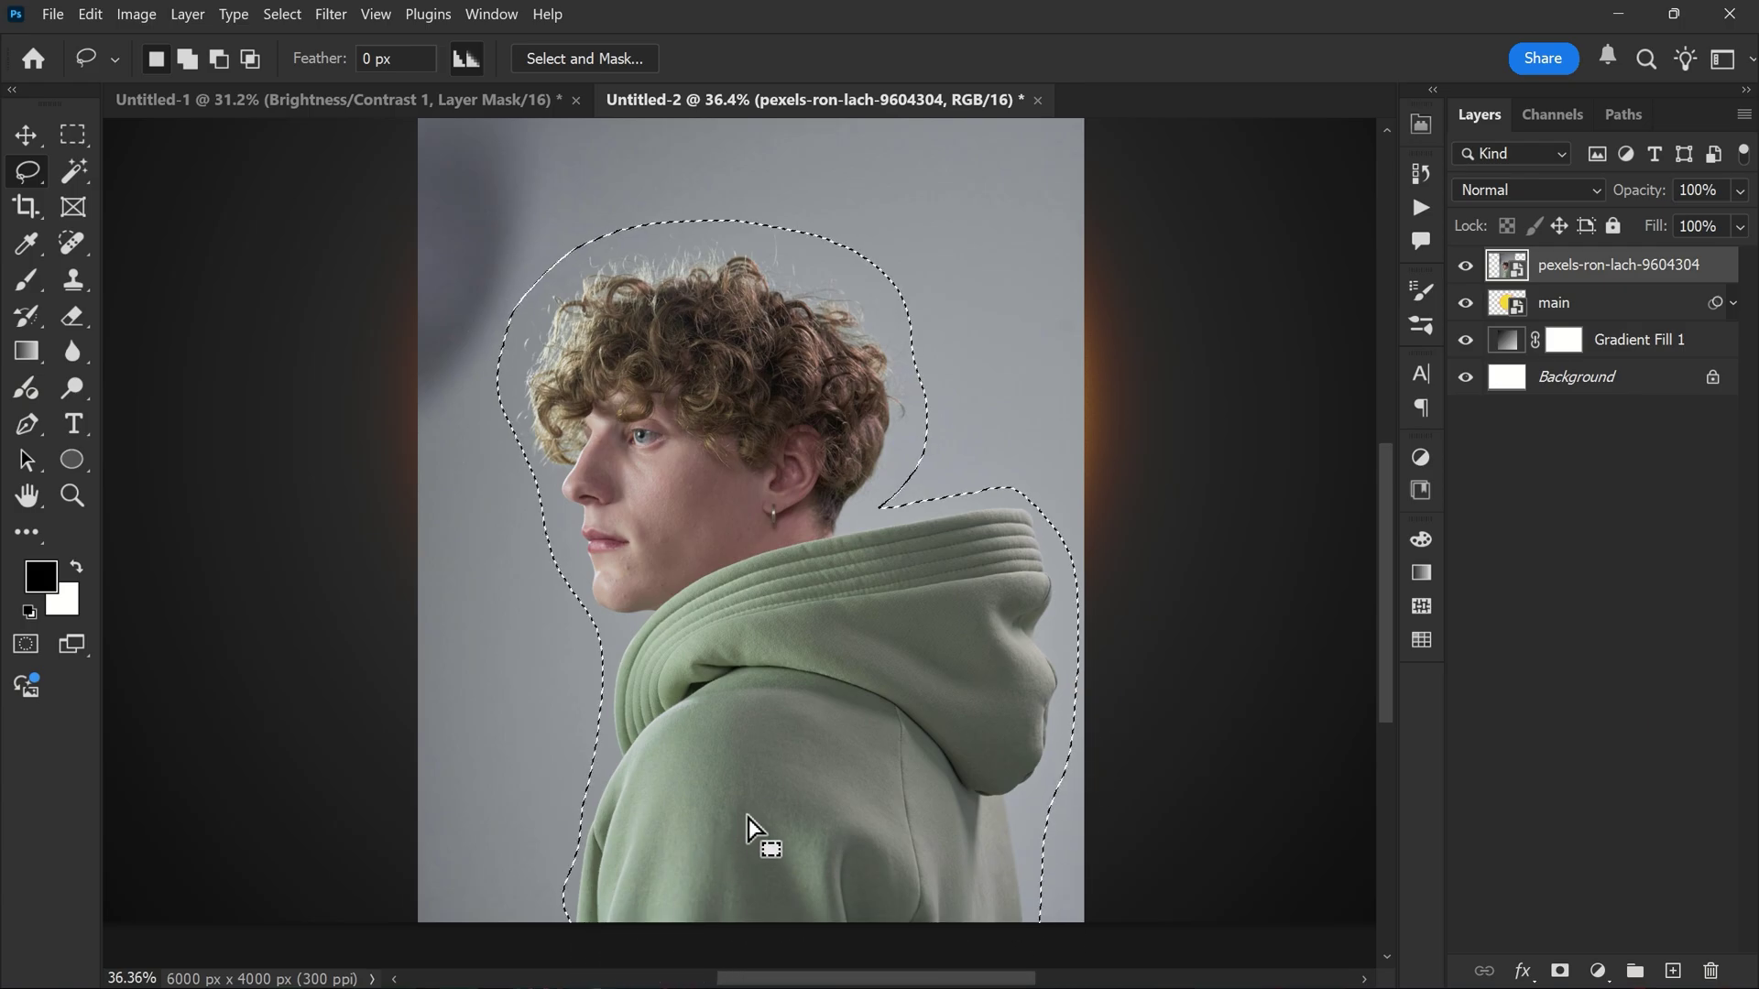
Step: In Select and Mask, rerun Select Subject in Cloud mode, discarding the rough lasso selection
{"action": "left_click", "coordinate": [580, 58]}
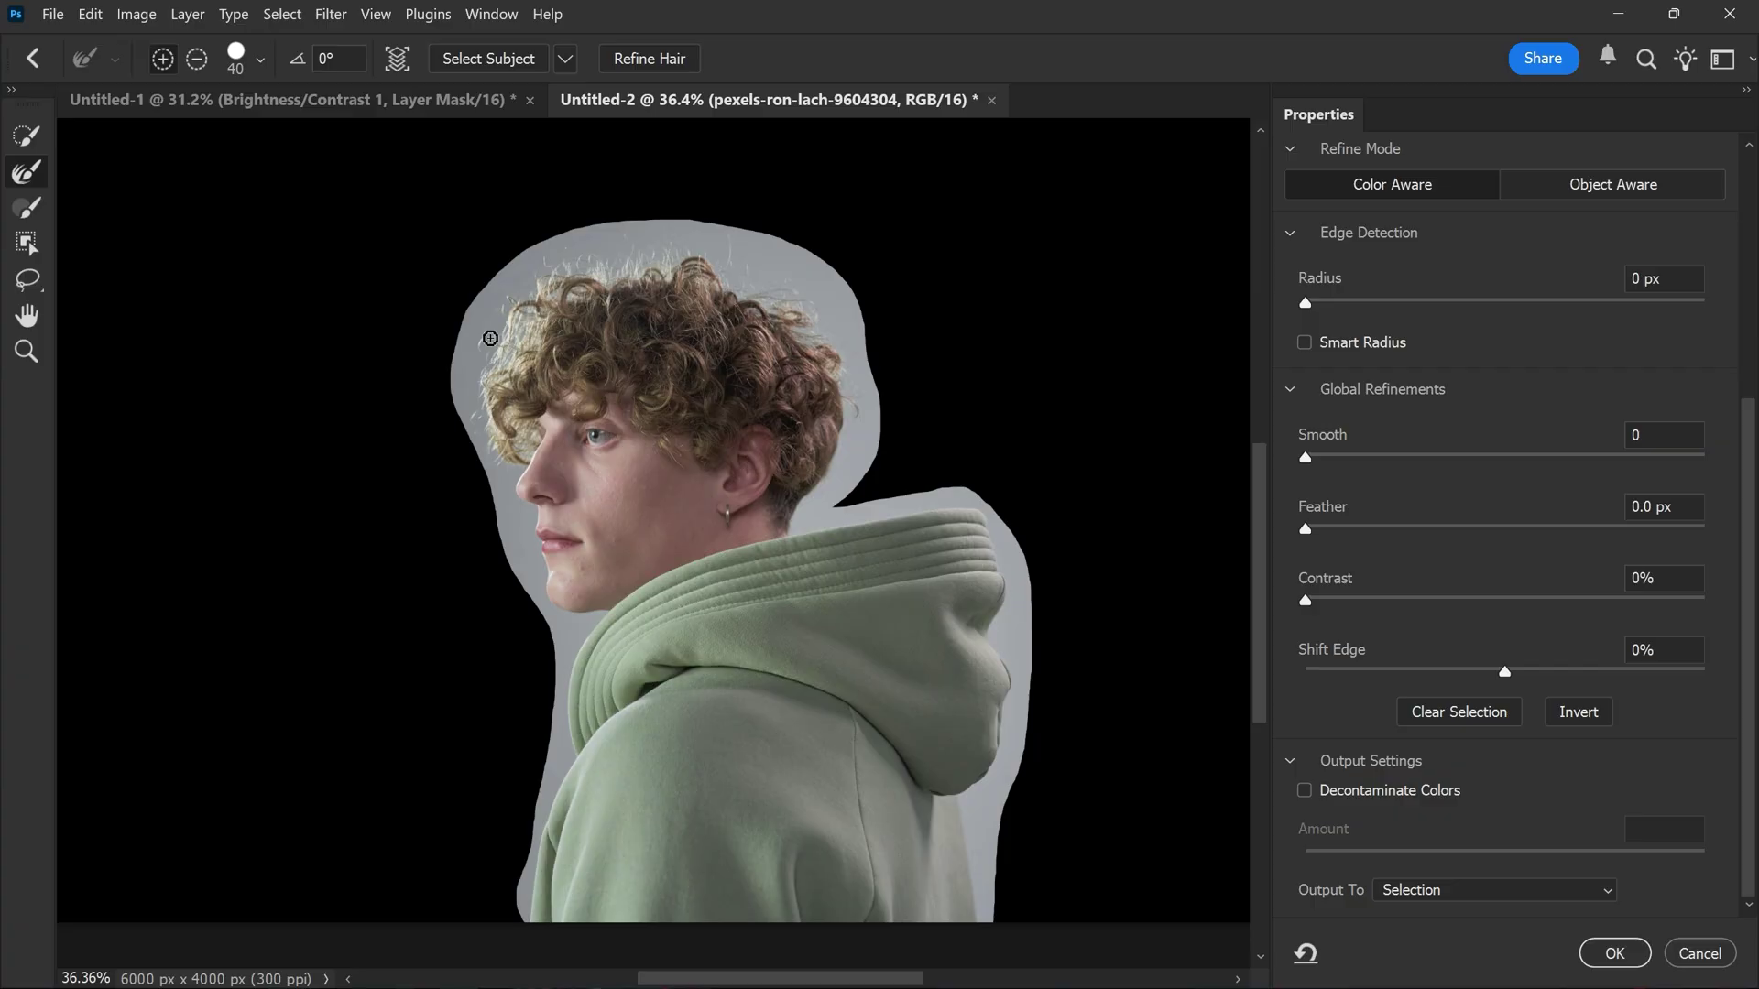
{"action": "left_click", "coordinate": [565, 59]}
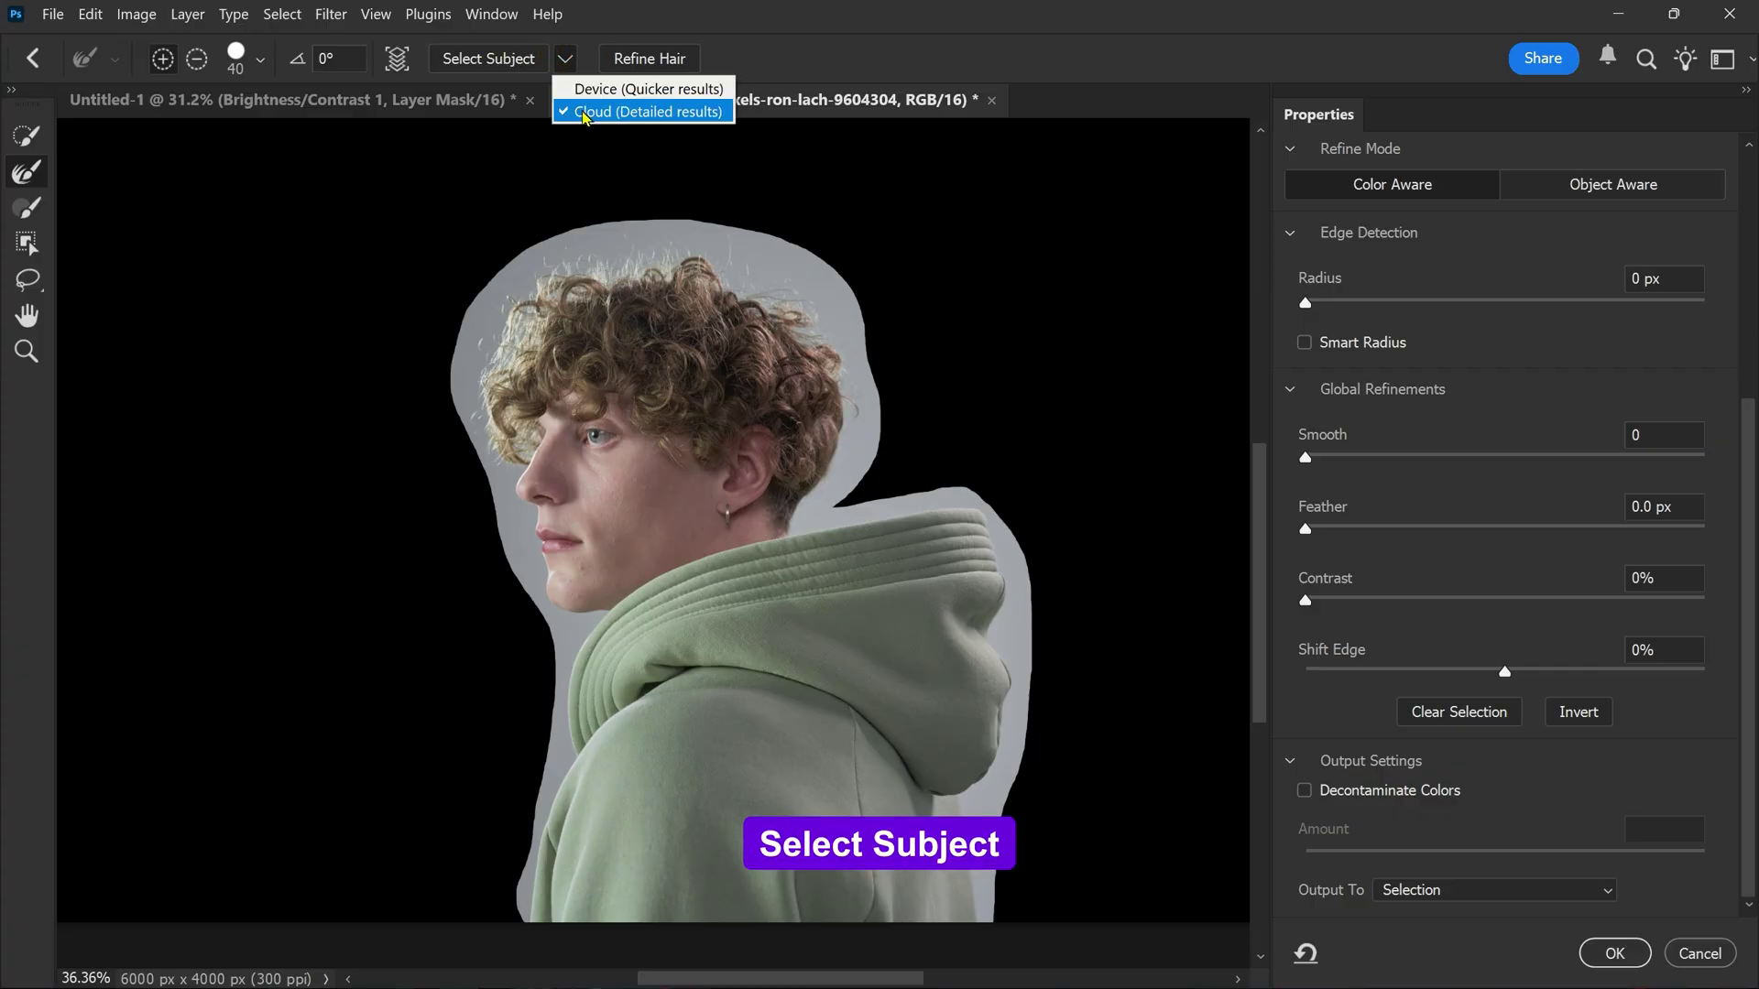
{"action": "left_click", "coordinate": [597, 111]}
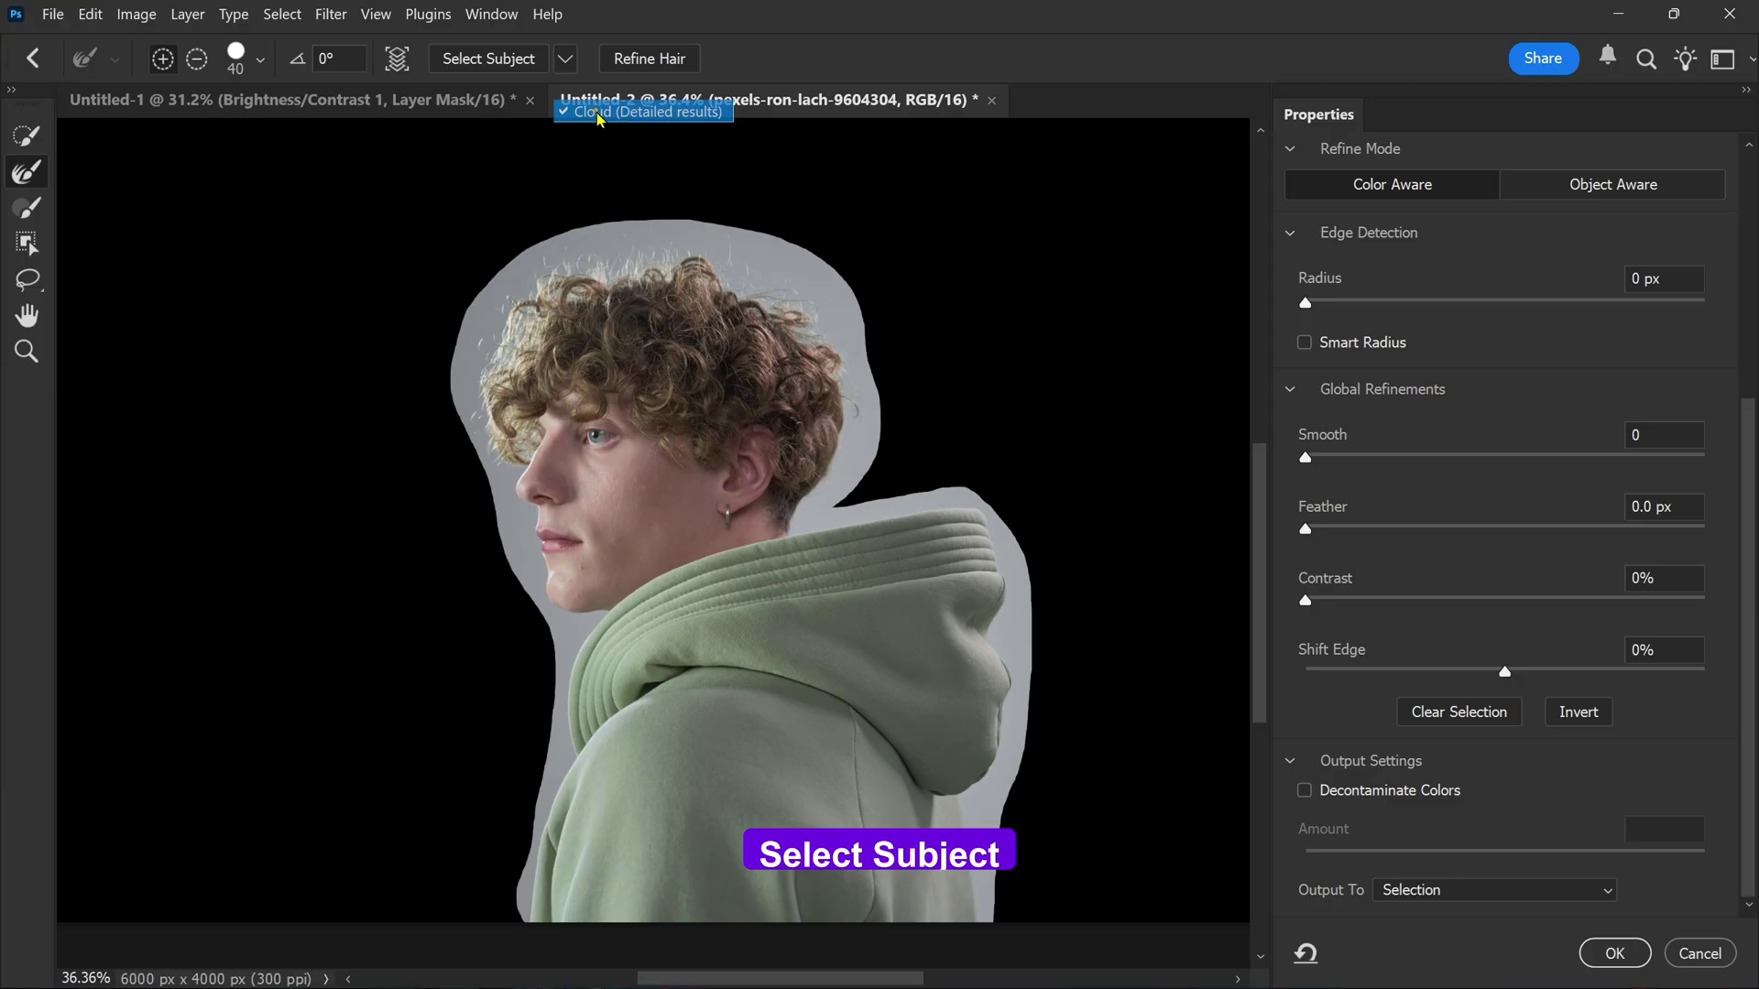
{"action": "left_click", "coordinate": [489, 59]}
{"action": "left_click", "coordinate": [840, 394]}
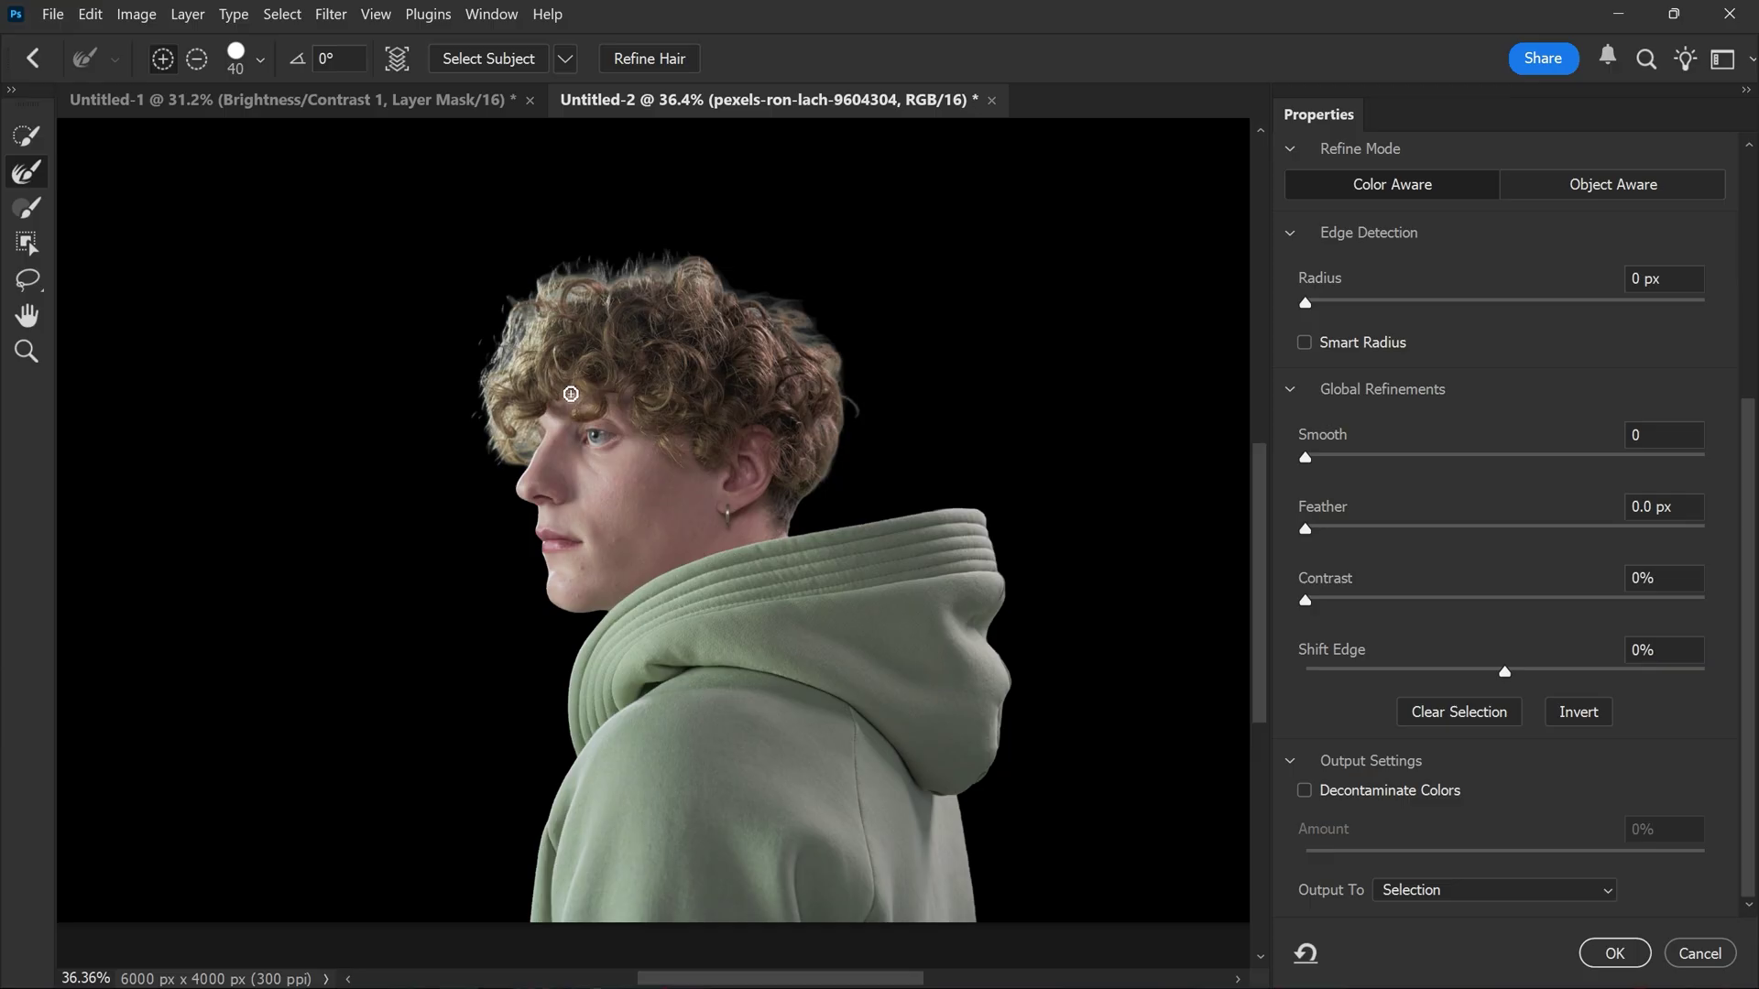
Step: Enable Decontaminate Colors at 45% and output to a new layer with a layer mask
{"action": "scroll", "coordinate": [553, 373], "scroll_direction": "up", "scroll_amount": 2}
{"action": "scroll", "coordinate": [552, 373], "scroll_direction": "up", "scroll_amount": 2}
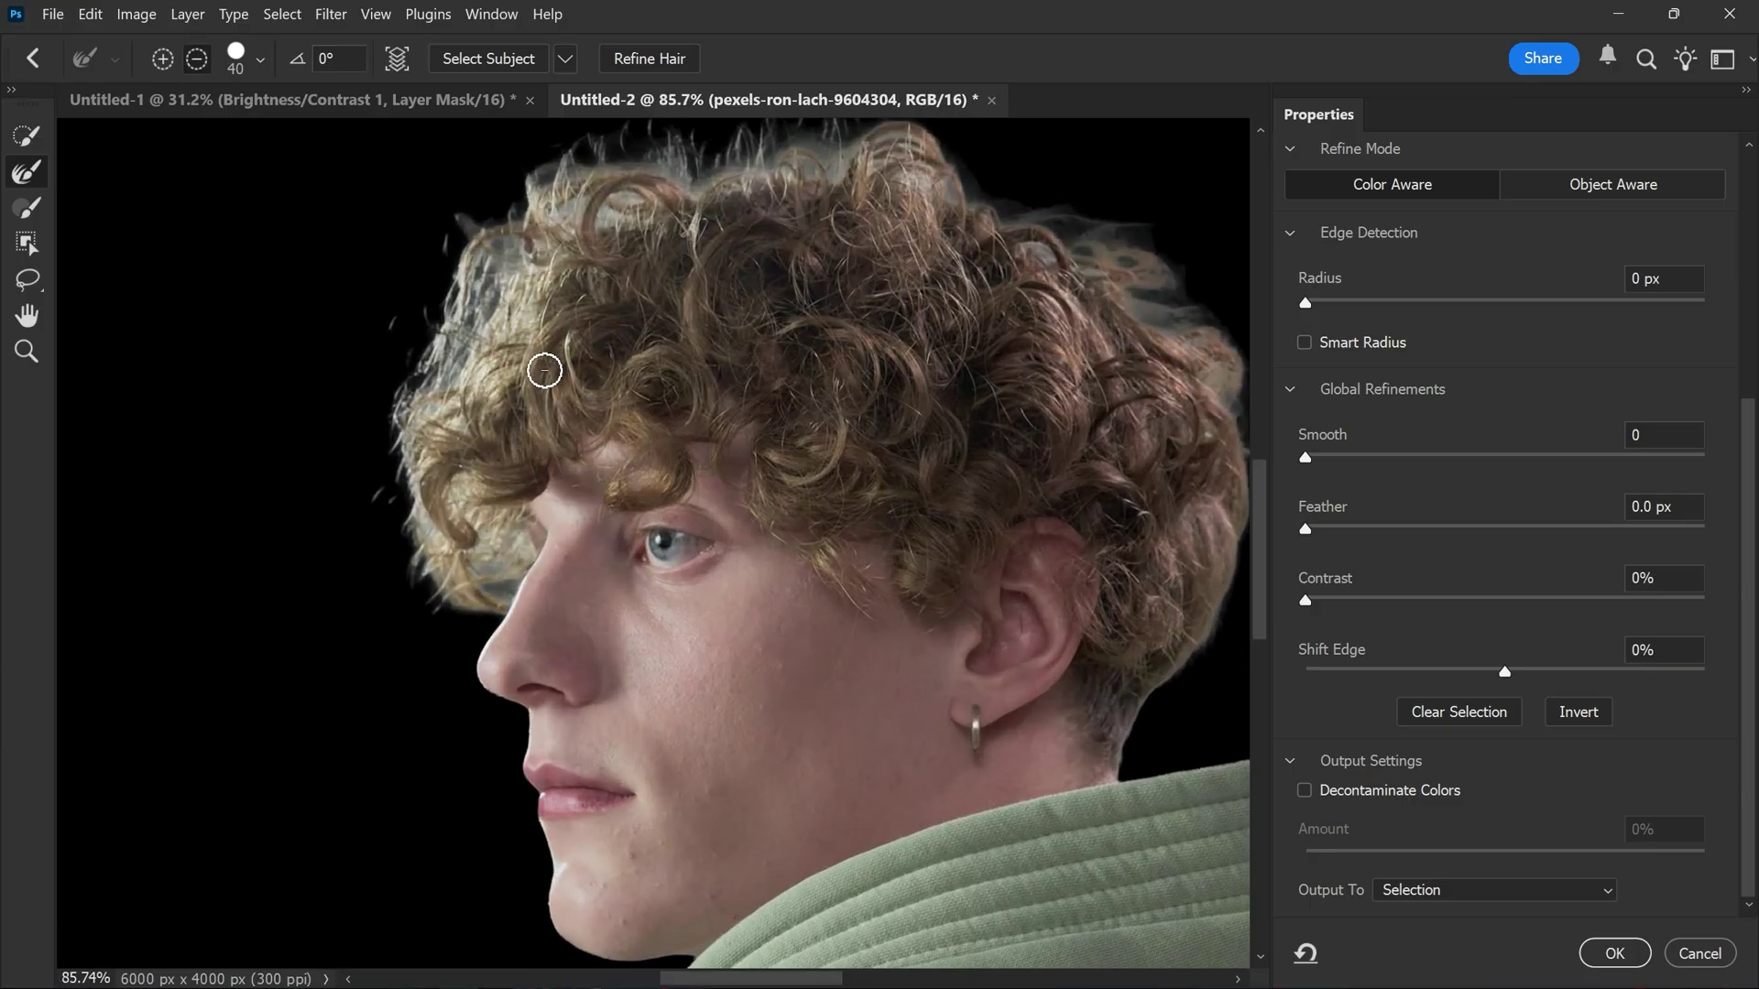
{"action": "scroll", "coordinate": [552, 373], "scroll_direction": "up", "scroll_amount": 2}
{"action": "scroll", "coordinate": [552, 373], "scroll_direction": "up", "scroll_amount": 1}
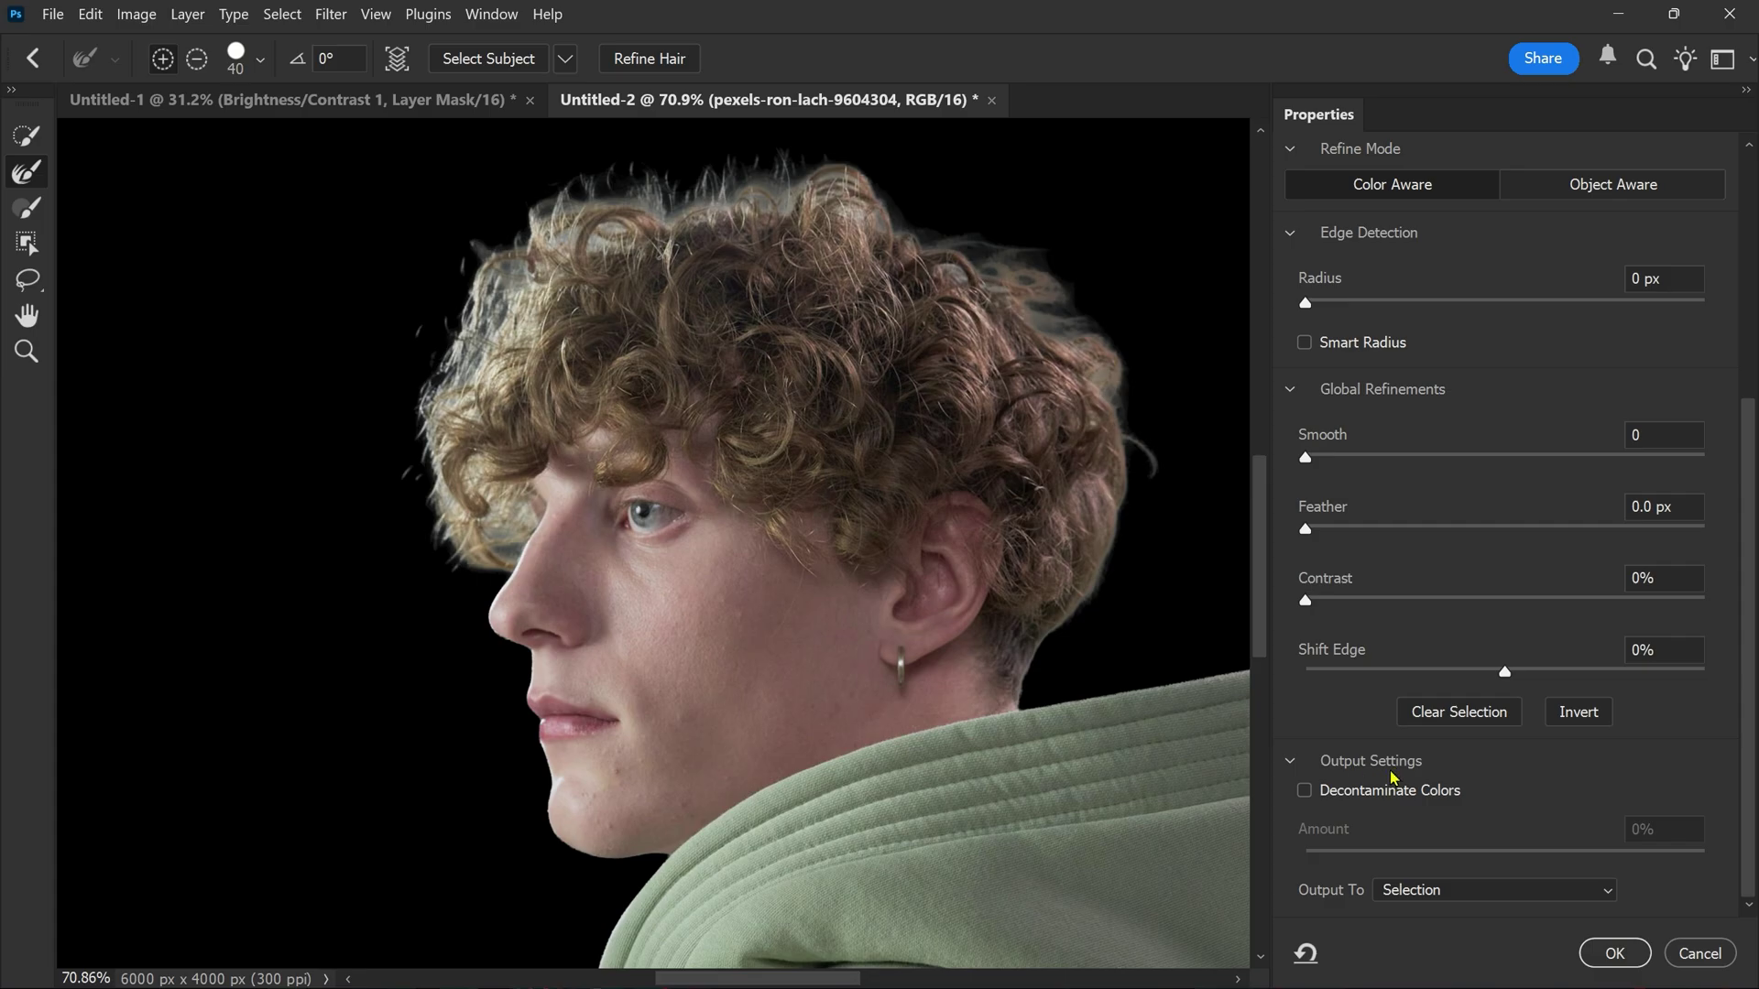
{"action": "left_click", "coordinate": [1306, 793]}
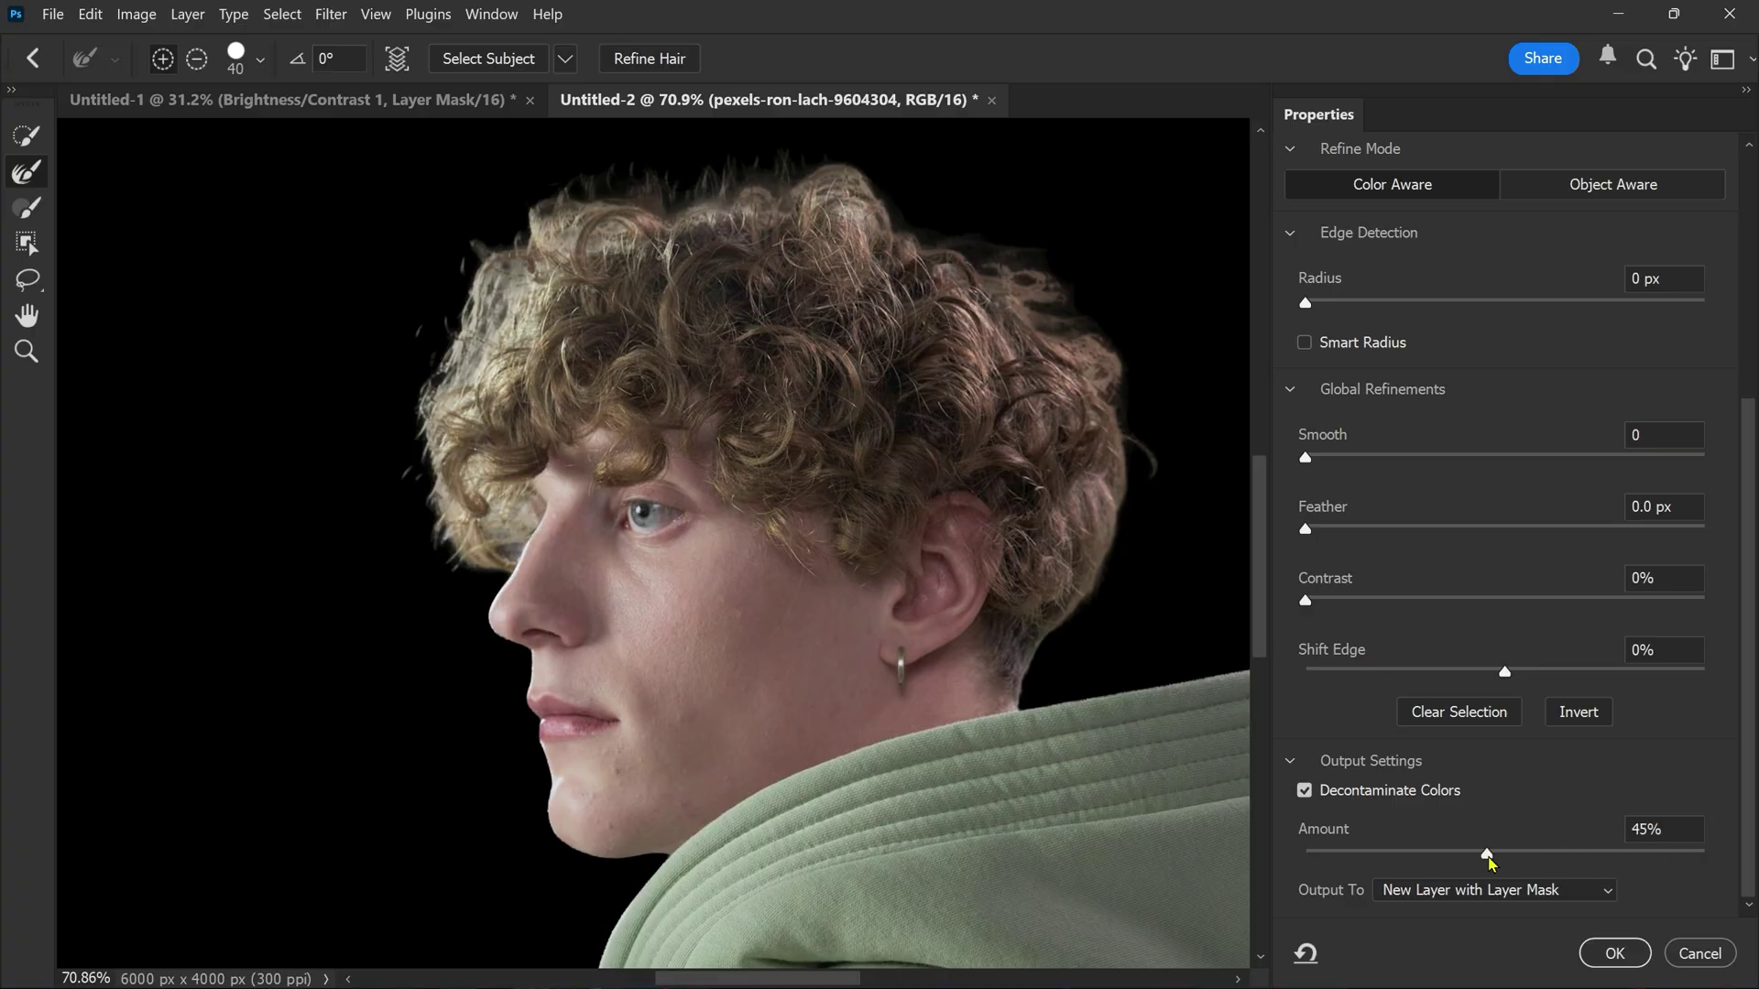
{"action": "left_click", "coordinate": [1487, 857]}
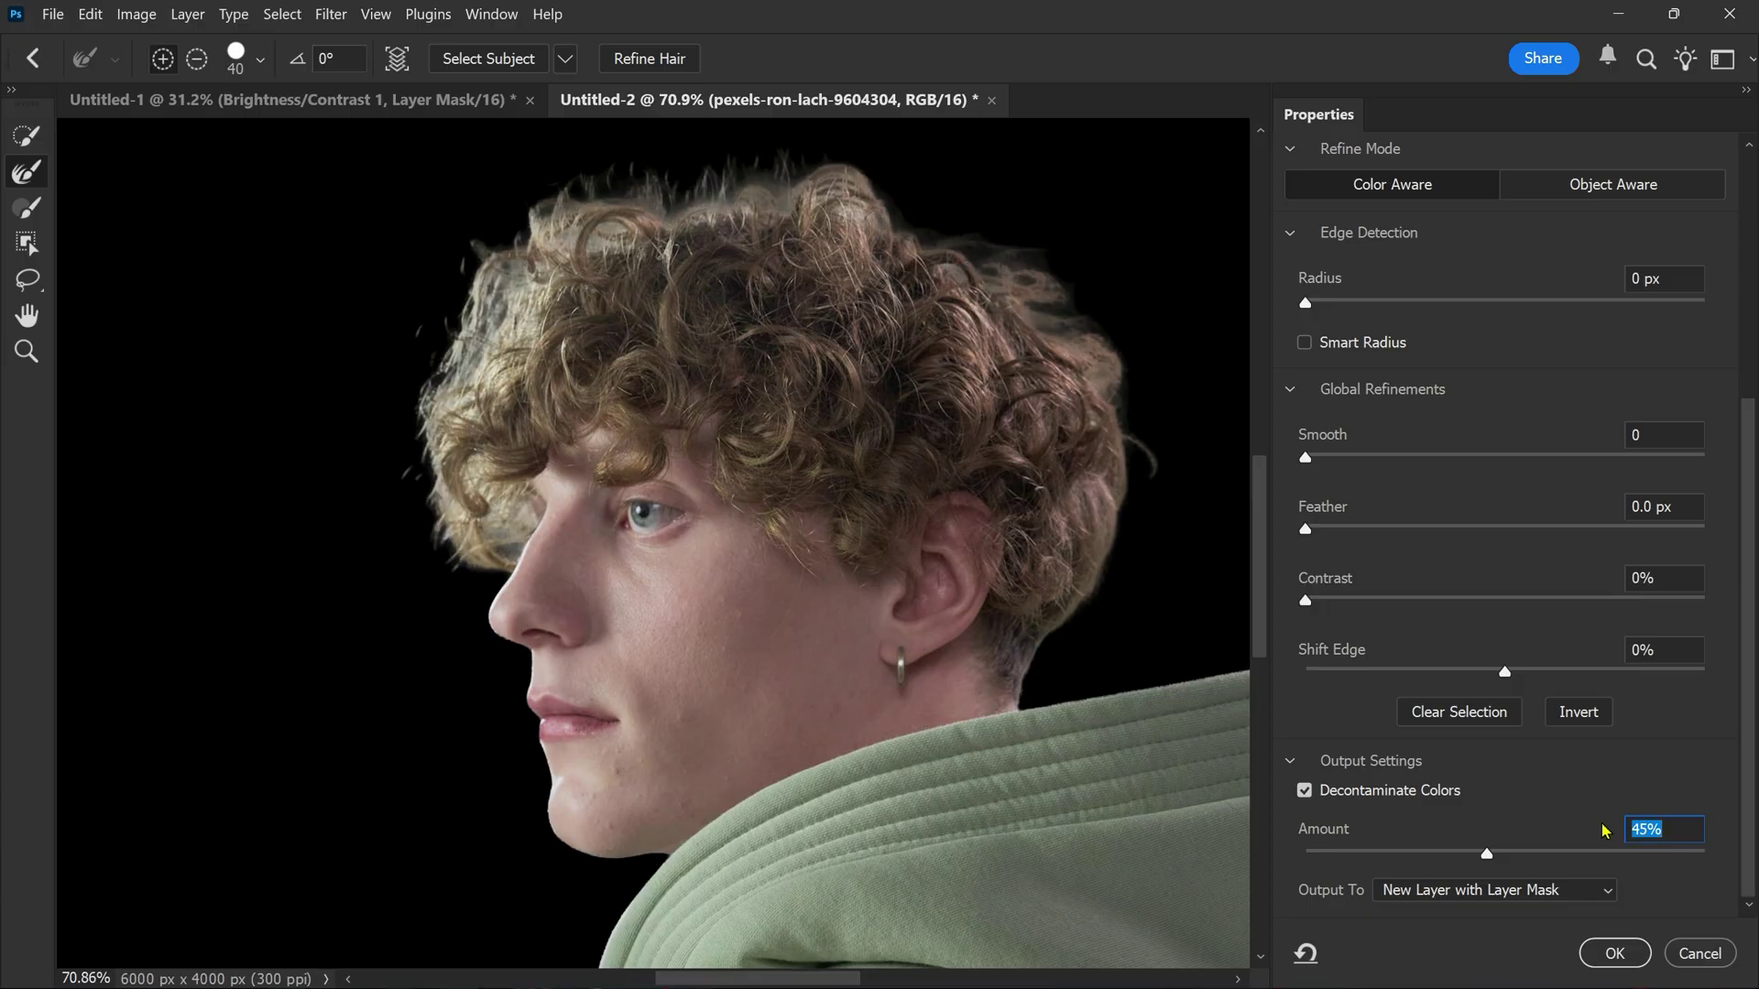
{"action": "left_click", "coordinate": [1630, 954]}
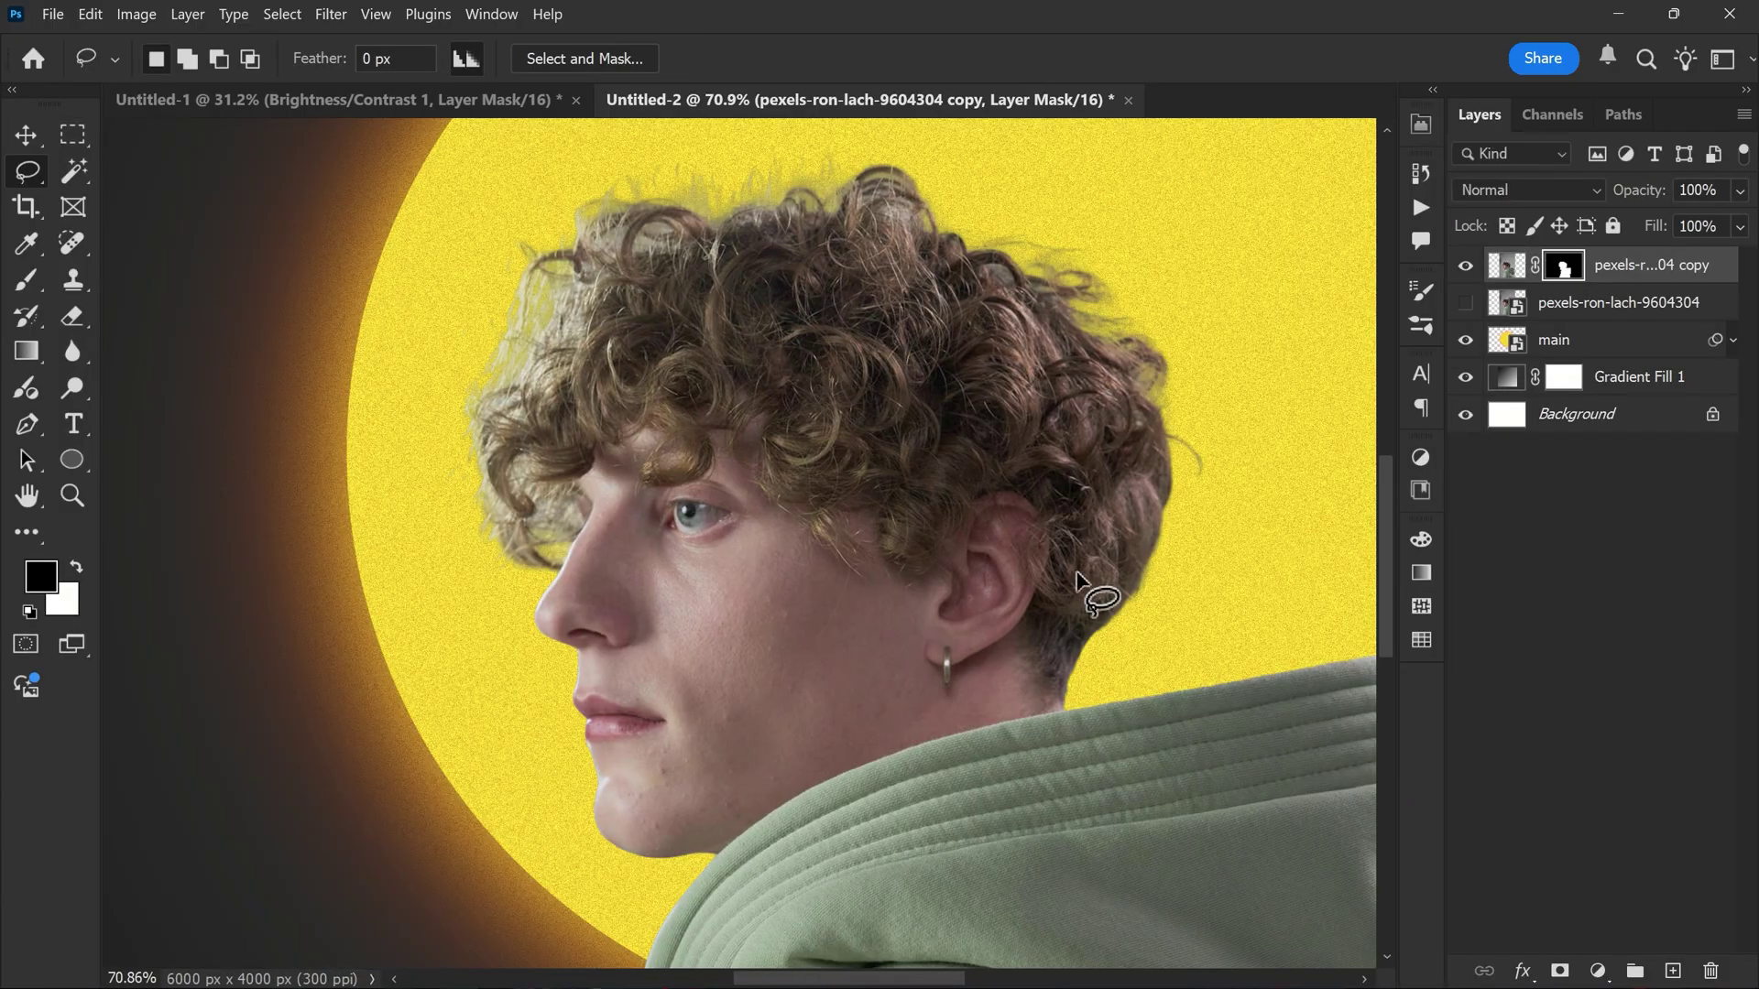
Step: Fit the poster in view and move the cut-out man to the right
{"action": "key", "text": "ctrl+0"}
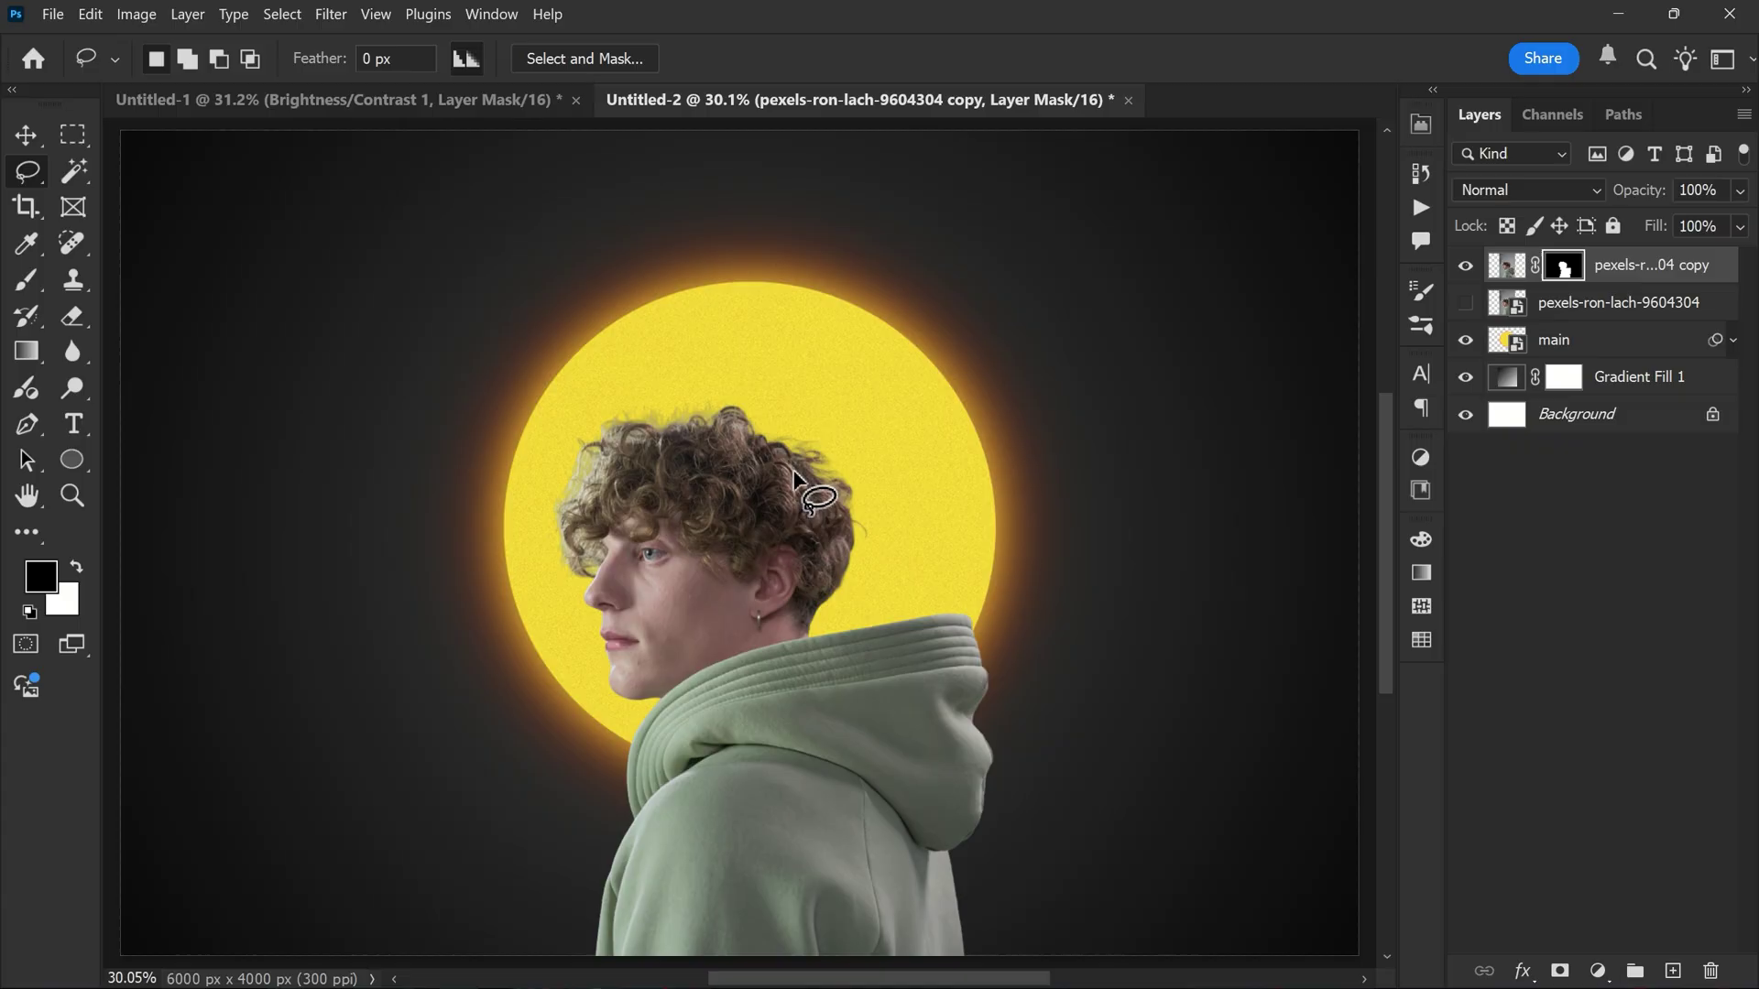
{"action": "key", "text": "v"}
{"action": "left_click_drag", "start_coordinate": [703, 543], "coordinate": [736, 541]}
{"action": "scroll", "coordinate": [687, 483], "scroll_direction": "down", "scroll_amount": 1}
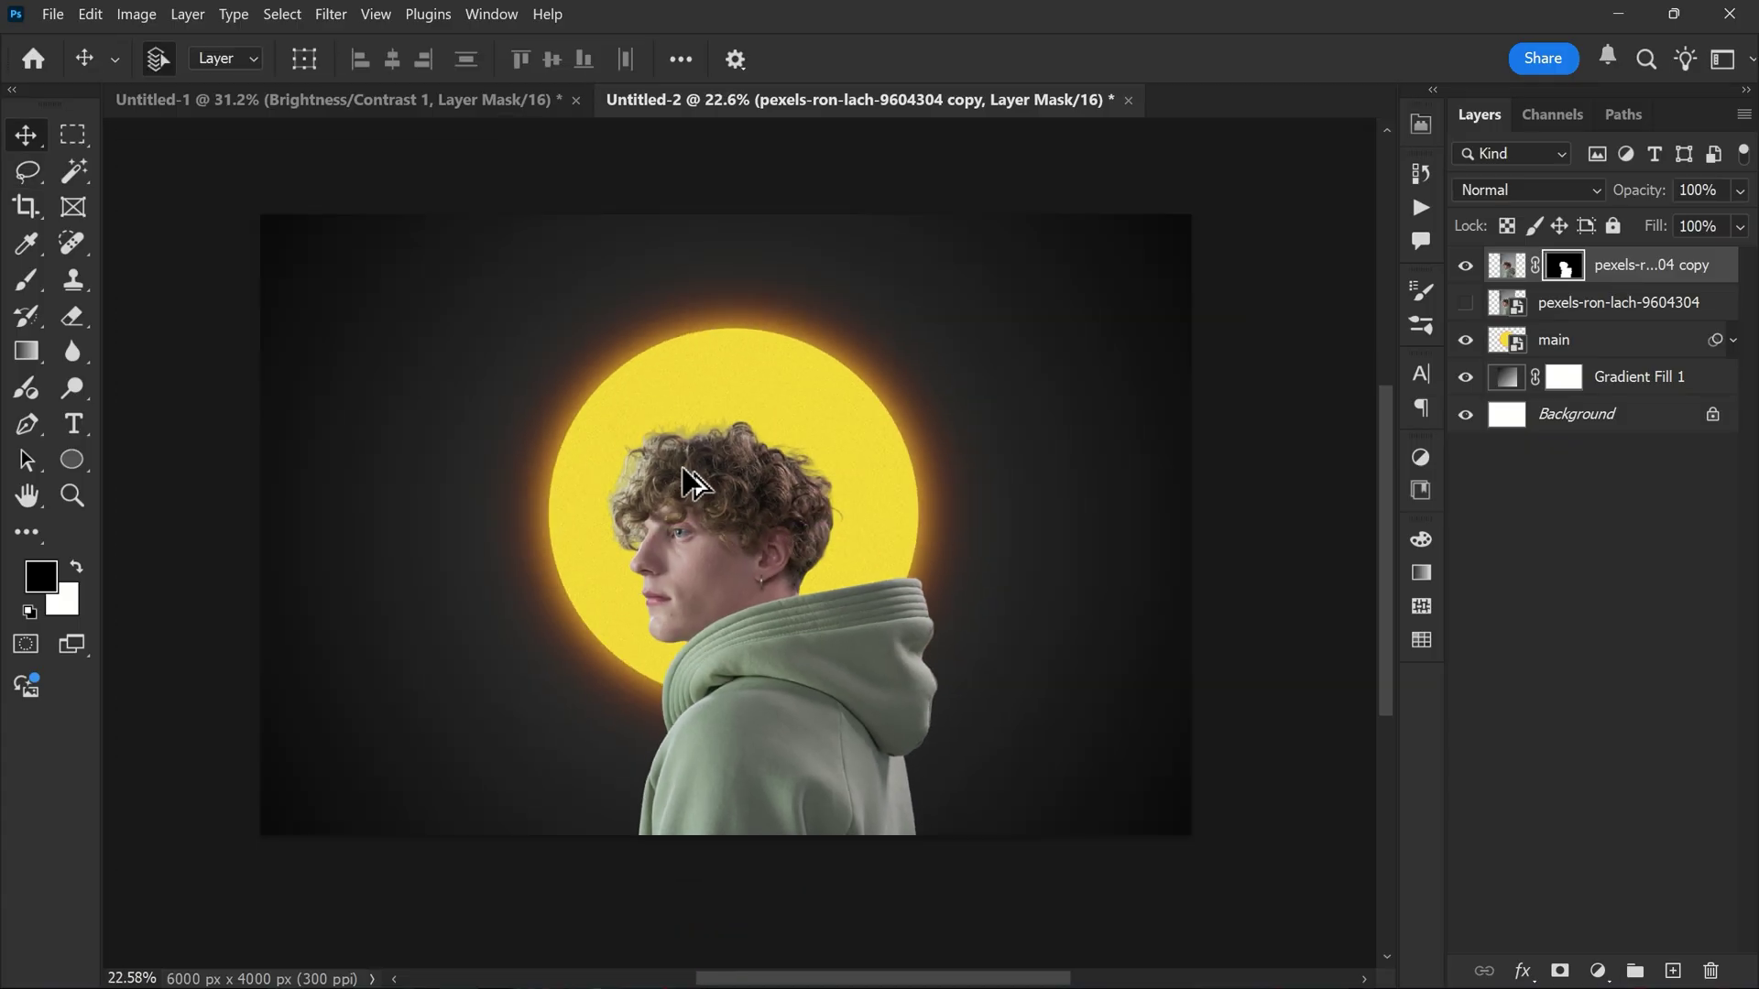
Step: Scale the man to about 114% and reposition him against the poster's bottom edge
{"action": "key", "text": "ctrl+t"}
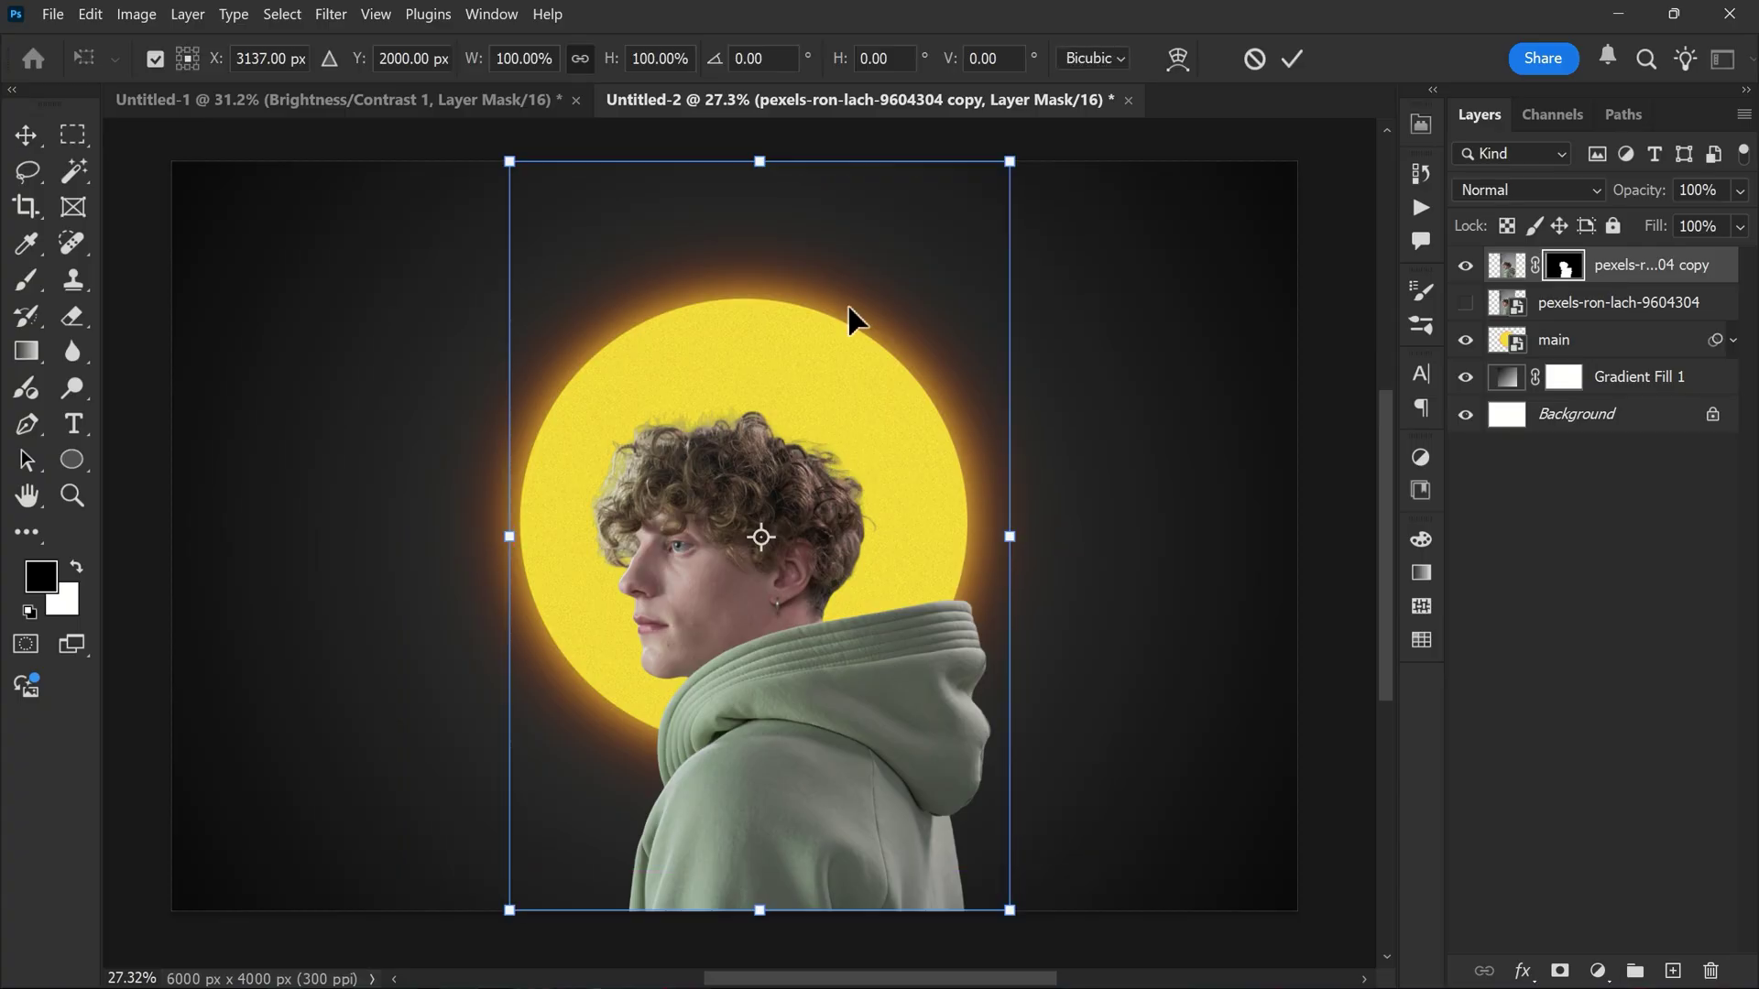
{"action": "left_click_drag", "start_coordinate": [1011, 538], "coordinate": [1112, 538]}
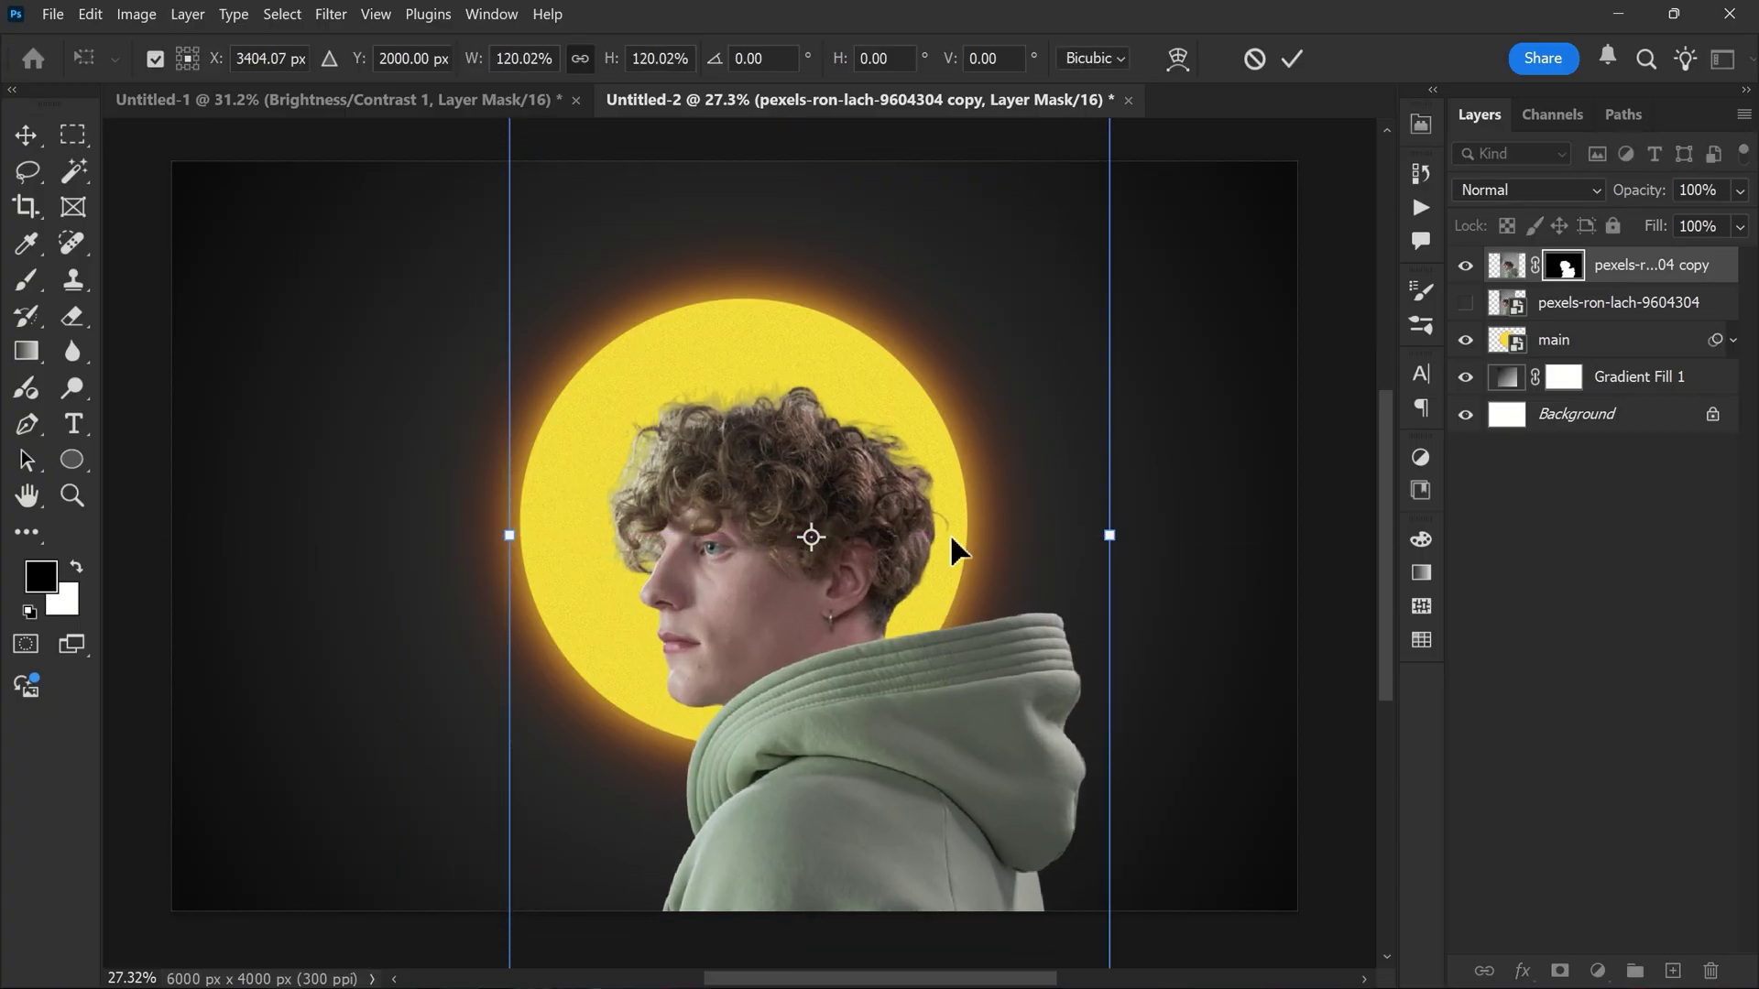
{"action": "left_click_drag", "start_coordinate": [953, 549], "coordinate": [861, 469]}
{"action": "left_click_drag", "start_coordinate": [1060, 461], "coordinate": [913, 475]}
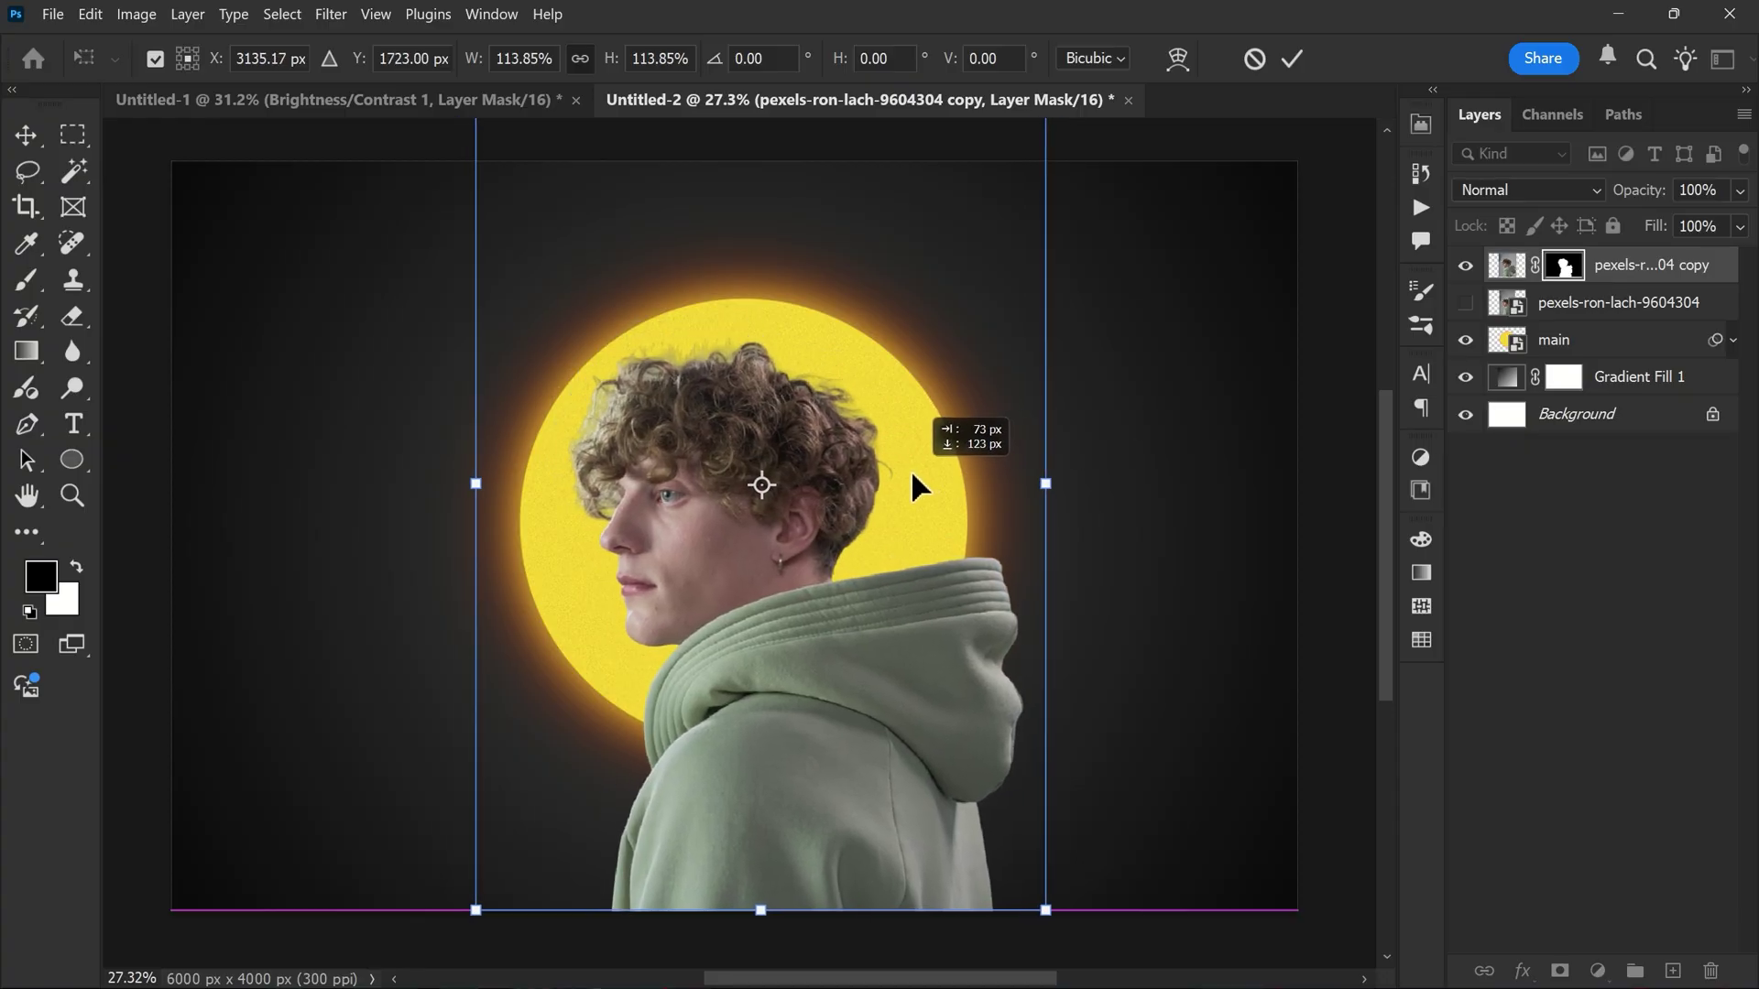
Step: Commit the man's transform, then enlarge the main sun layer to about 110%
{"action": "left_click", "coordinate": [1292, 61]}
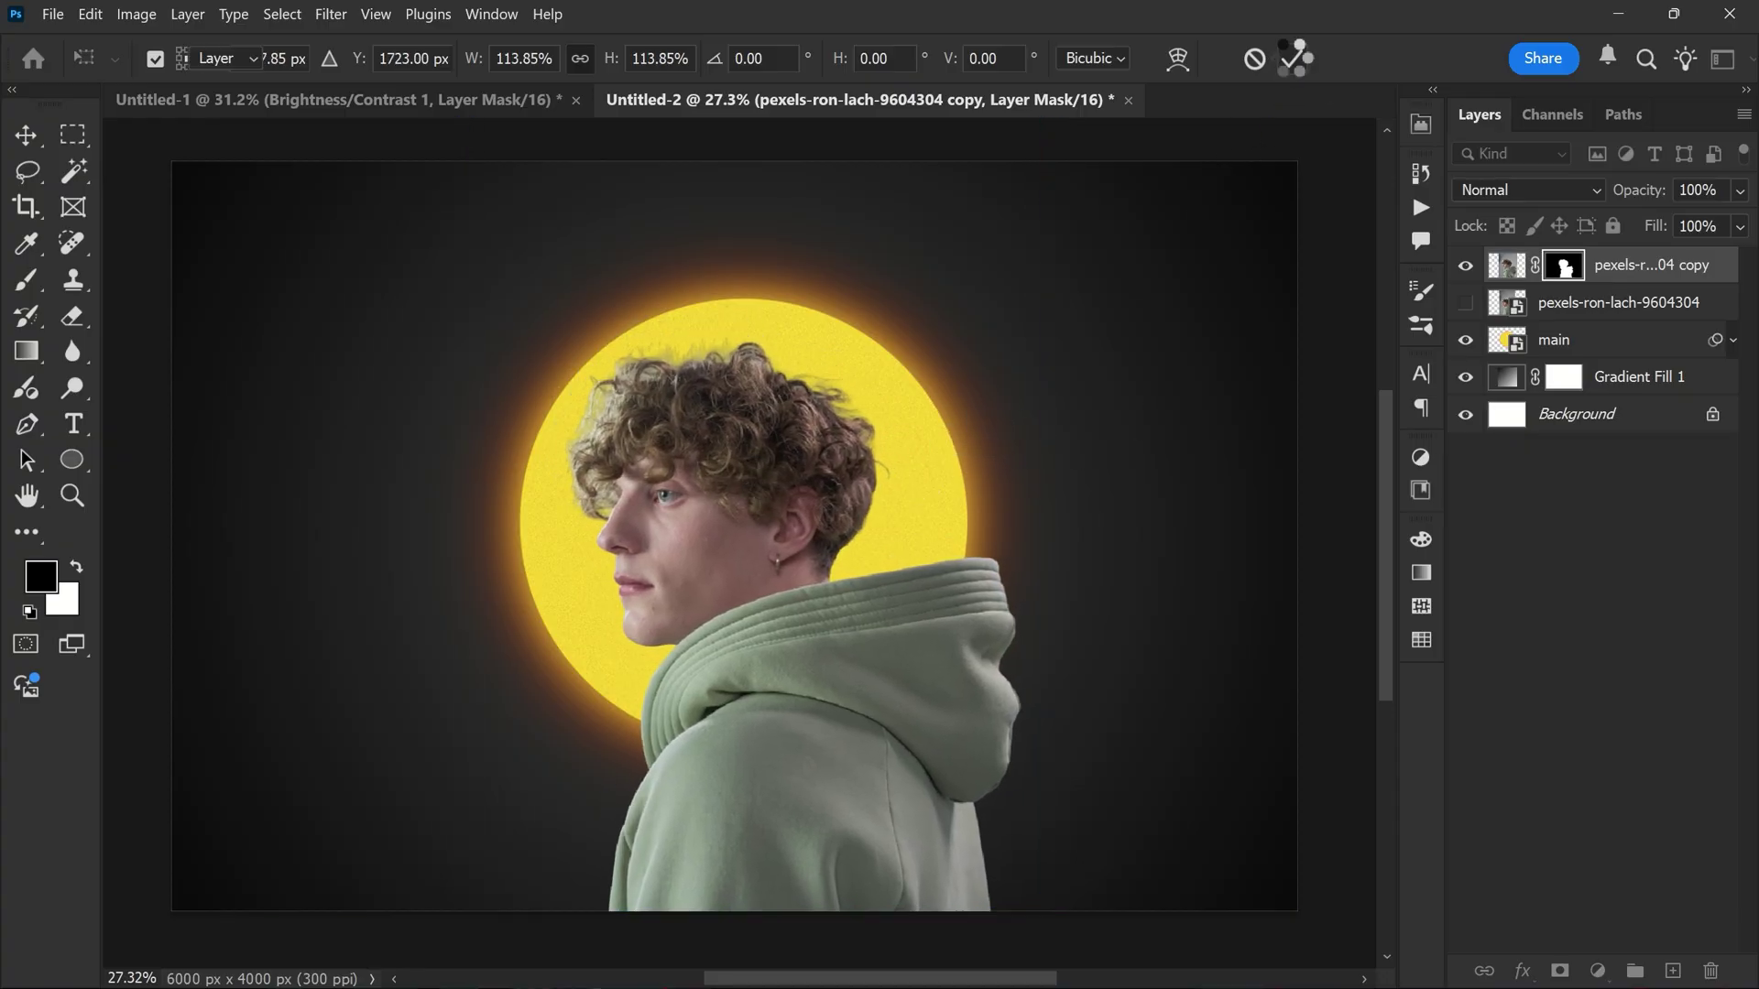
{"action": "left_click", "coordinate": [1585, 344]}
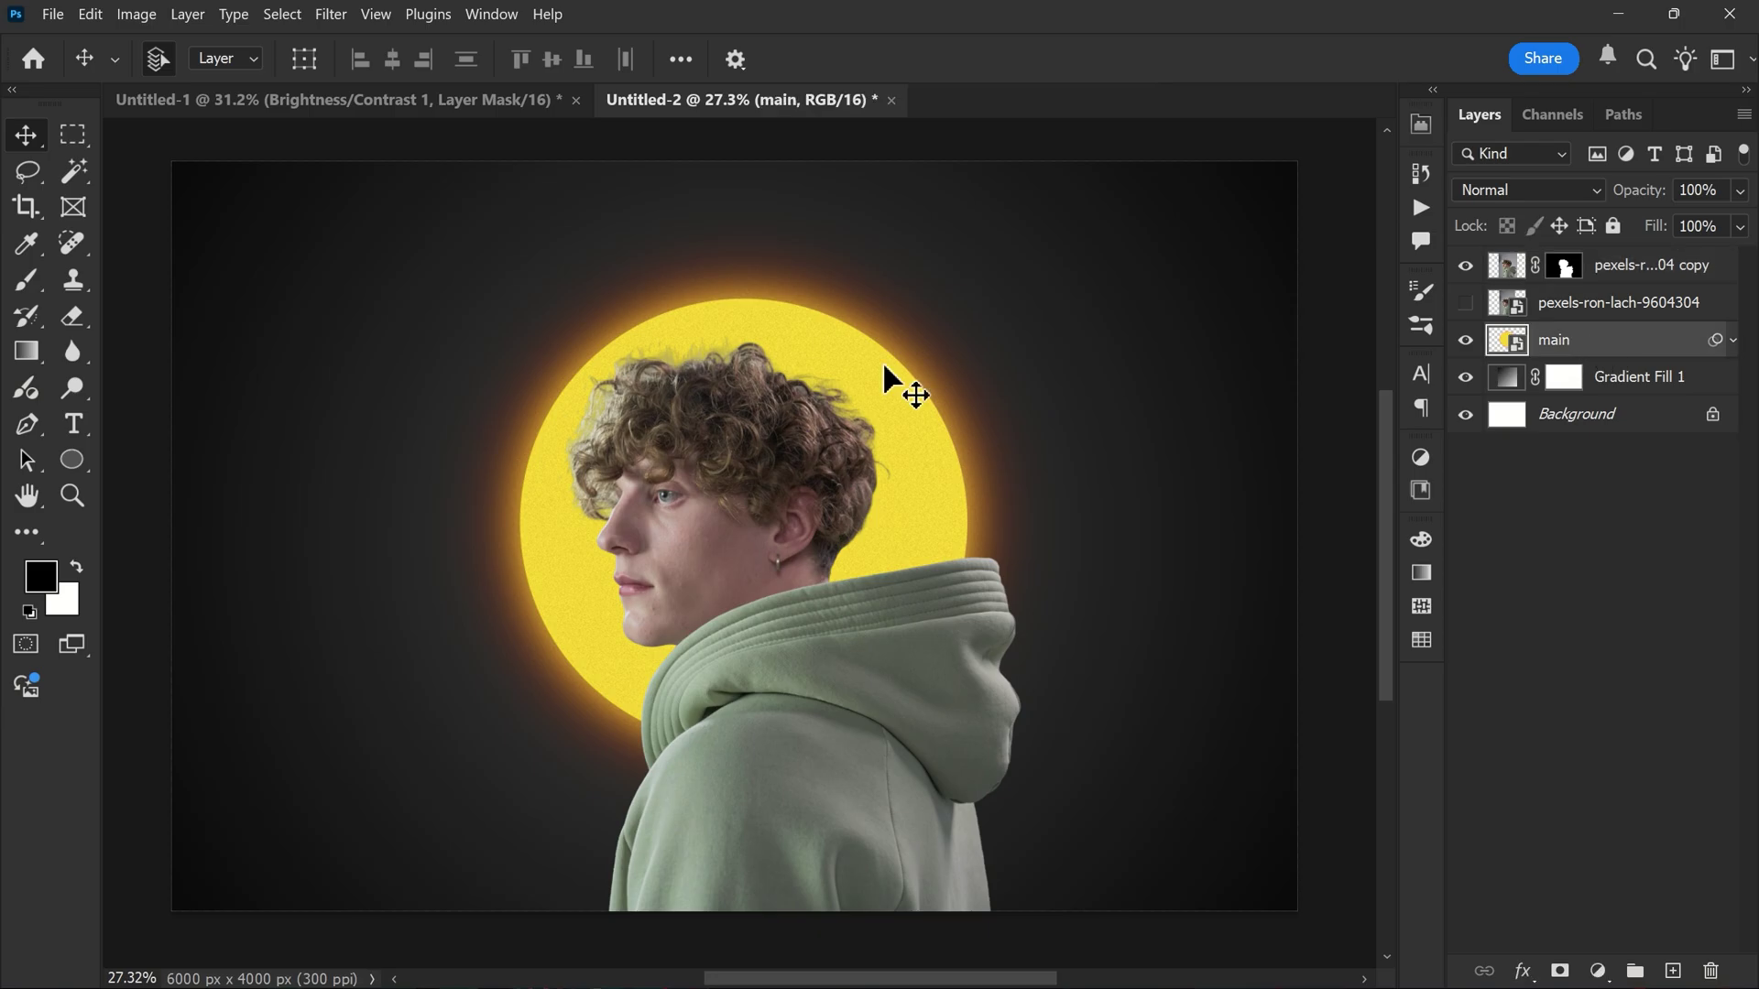
{"action": "key", "text": "ctrl+t"}
{"action": "left_click", "coordinate": [968, 404]}
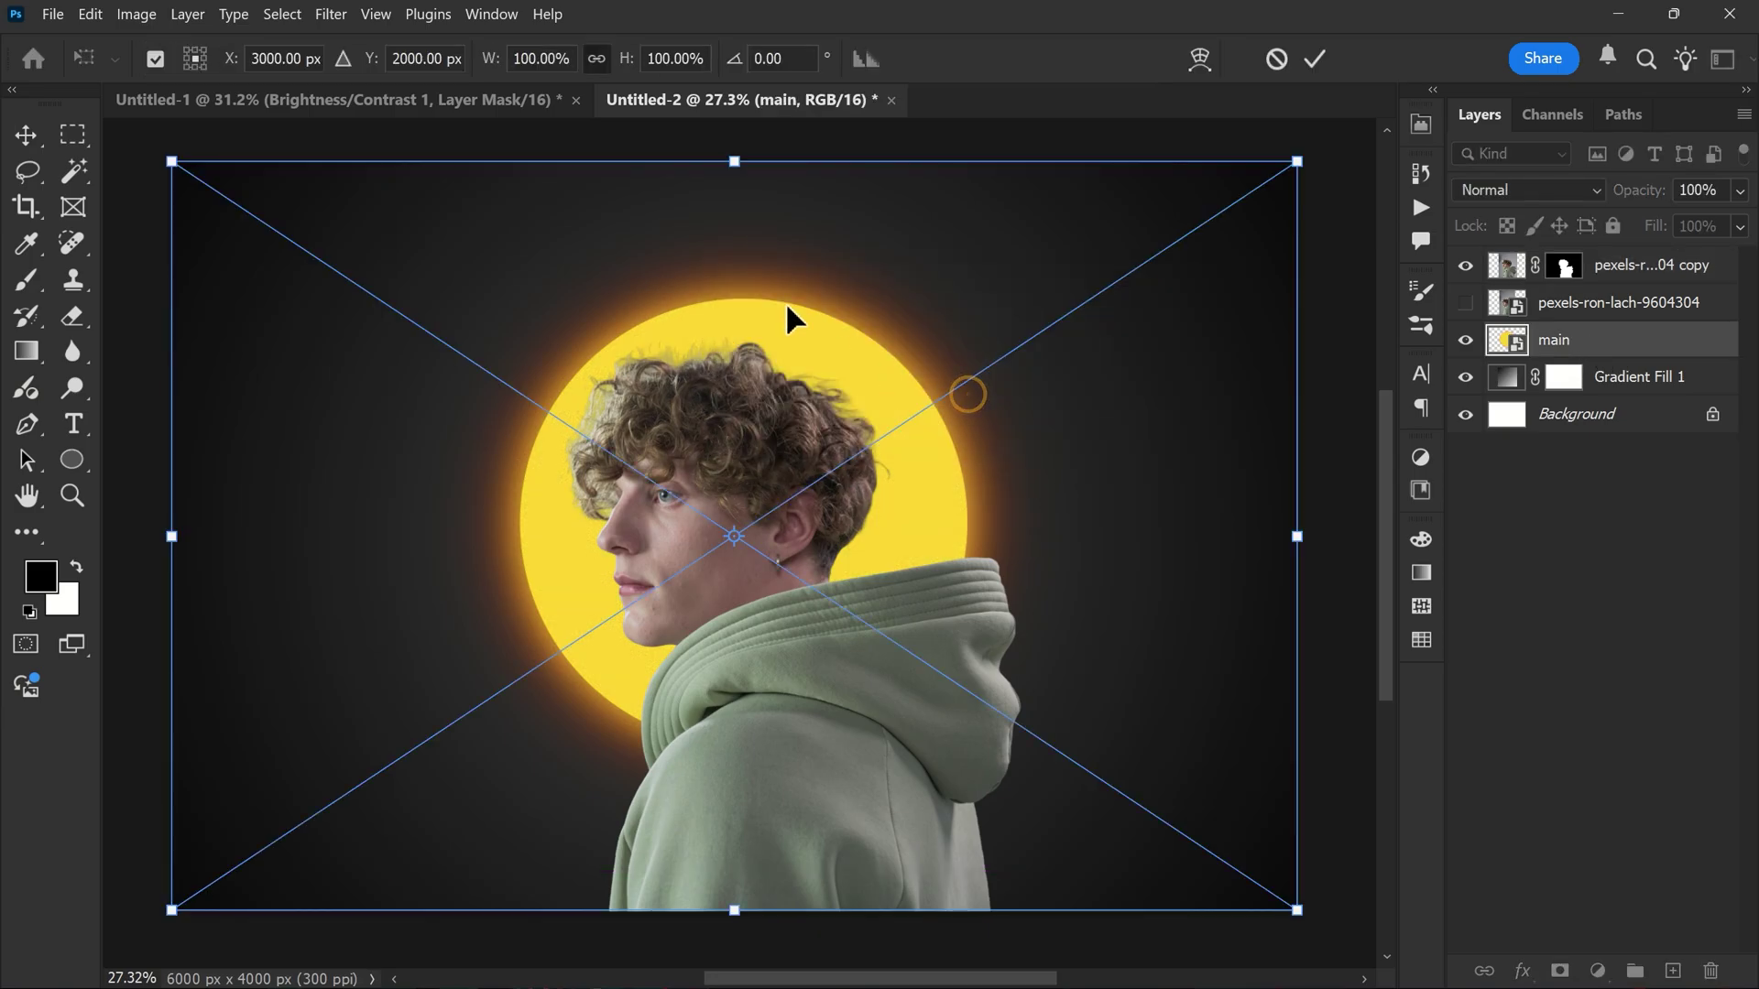
{"action": "mouse_move", "coordinate": [734, 156]}
{"action": "left_mouse_down"}
{"action": "mouse_move", "coordinate": [744, 113]}
{"action": "mouse_move", "coordinate": [742, 174]}
{"action": "left_mouse_up"}
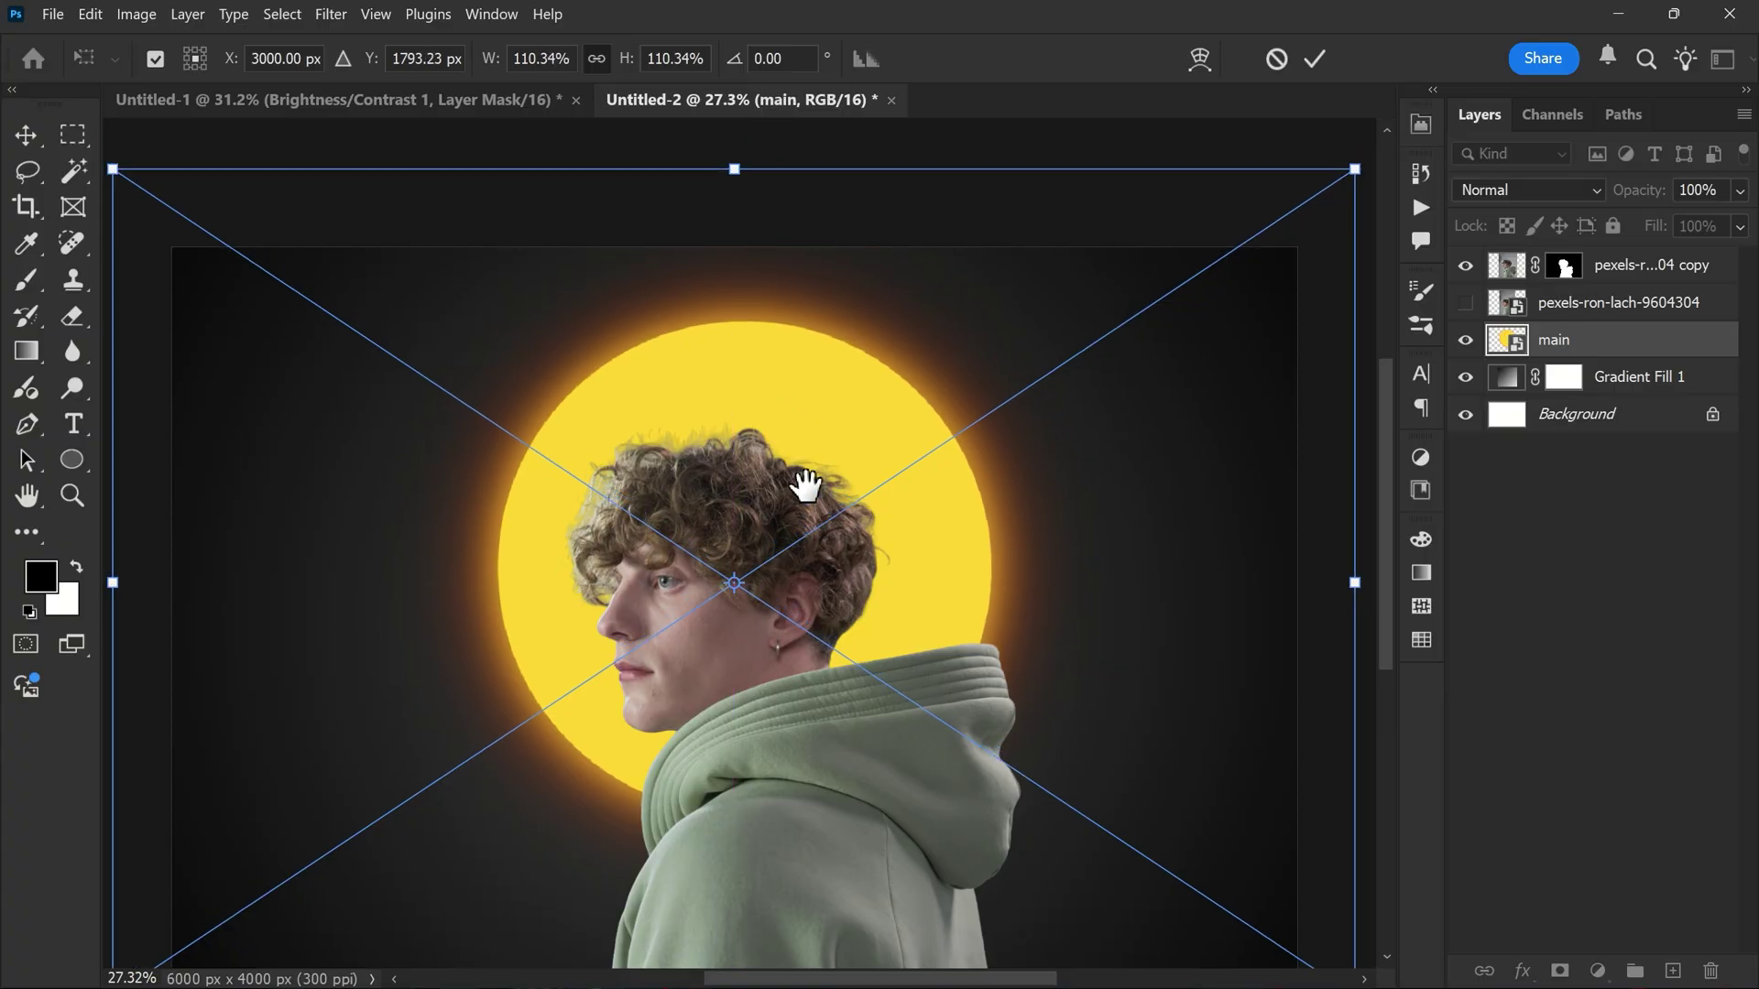
{"action": "left_click", "coordinate": [1313, 58]}
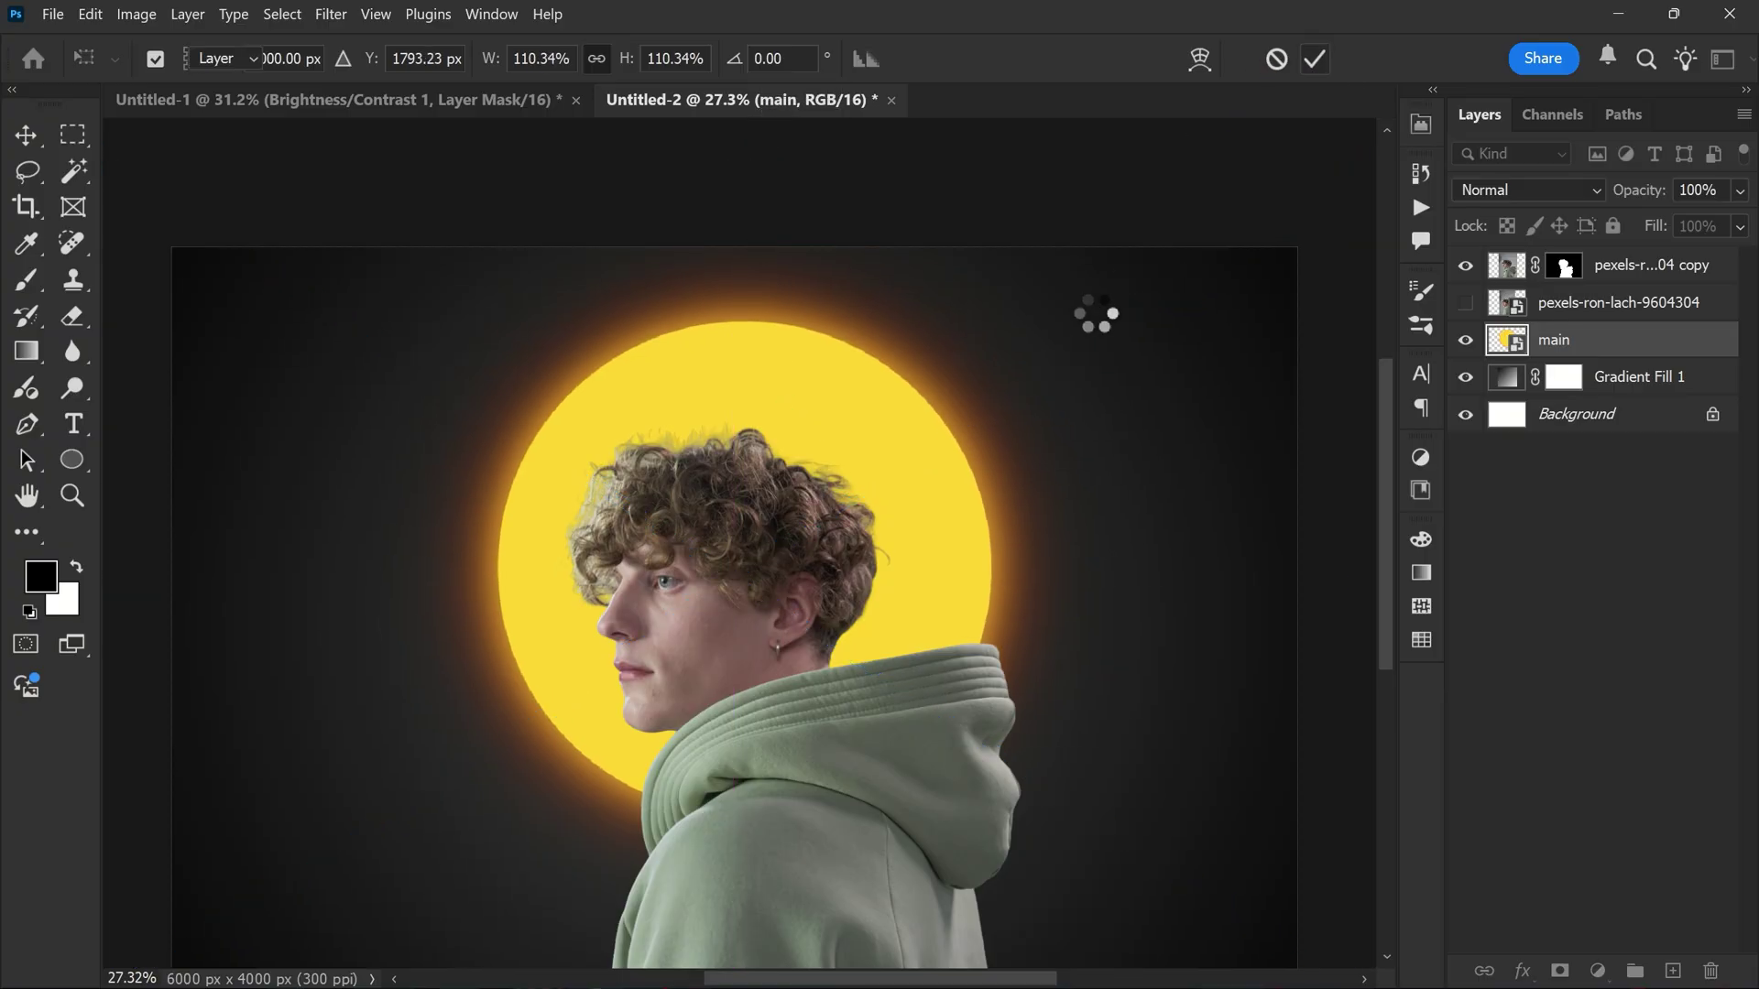
Step: Move the original photo below Gradient Fill 1 and sample the sun's yellow as foreground
{"action": "key", "text": "ctrl+0"}
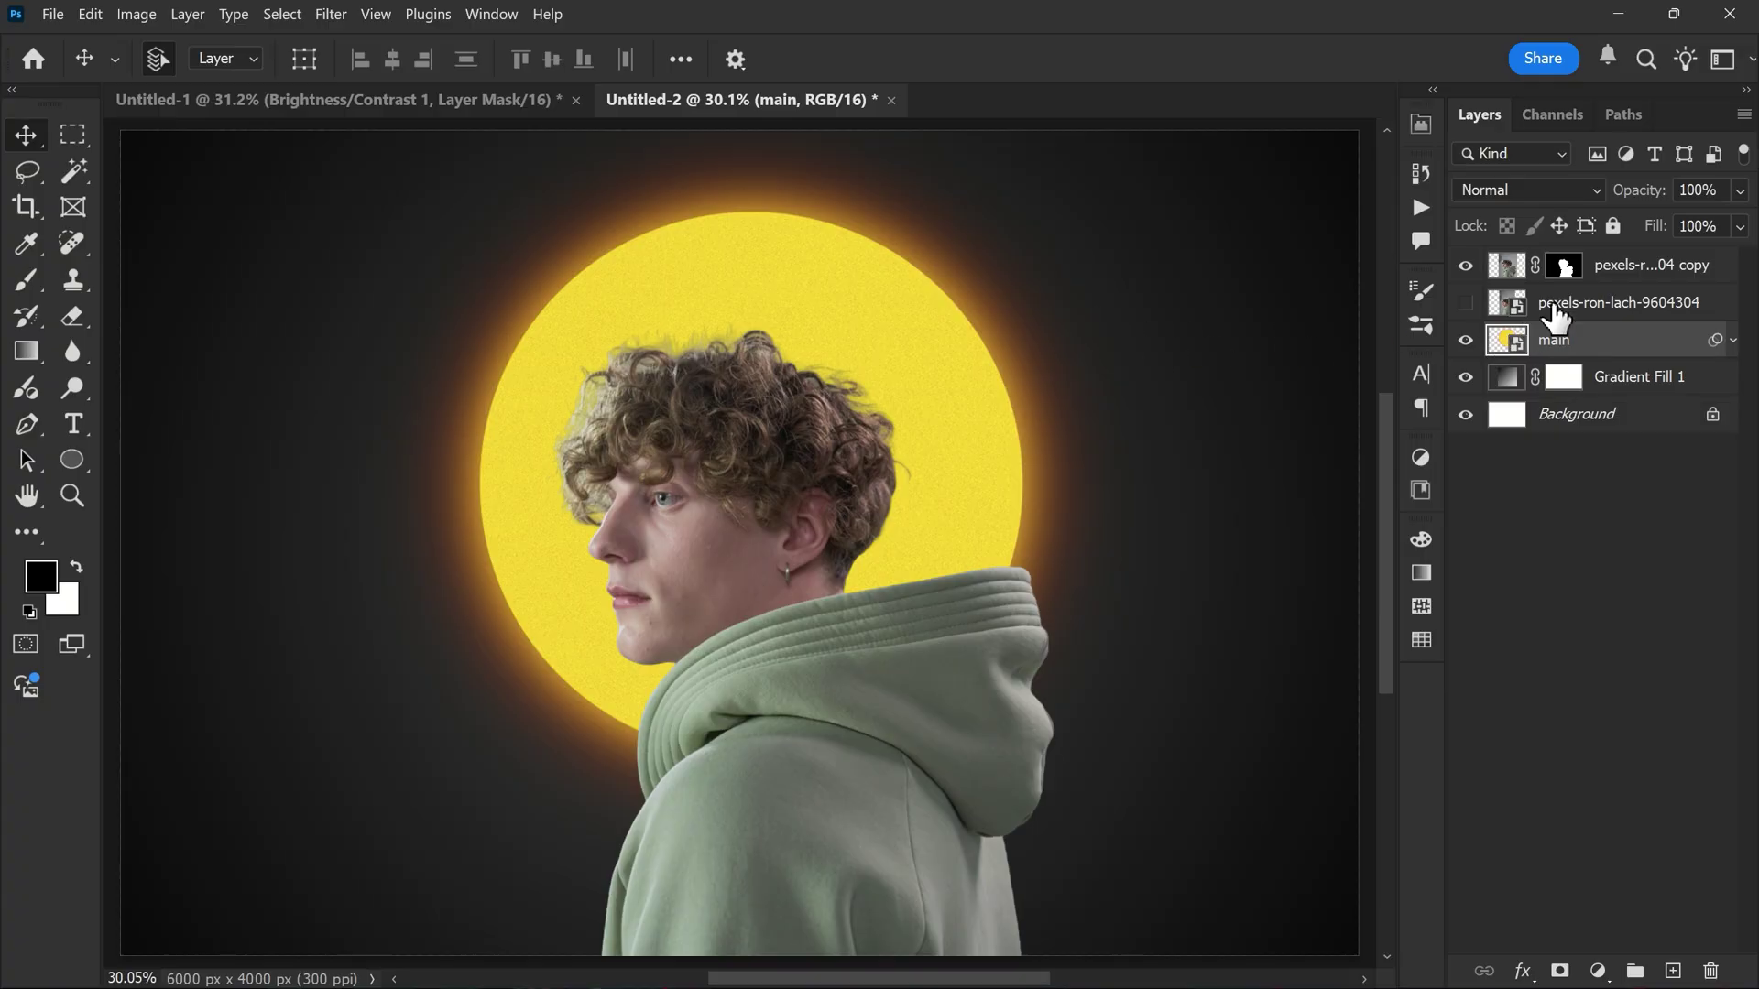
{"action": "left_click_drag", "start_coordinate": [1580, 305], "coordinate": [1556, 414]}
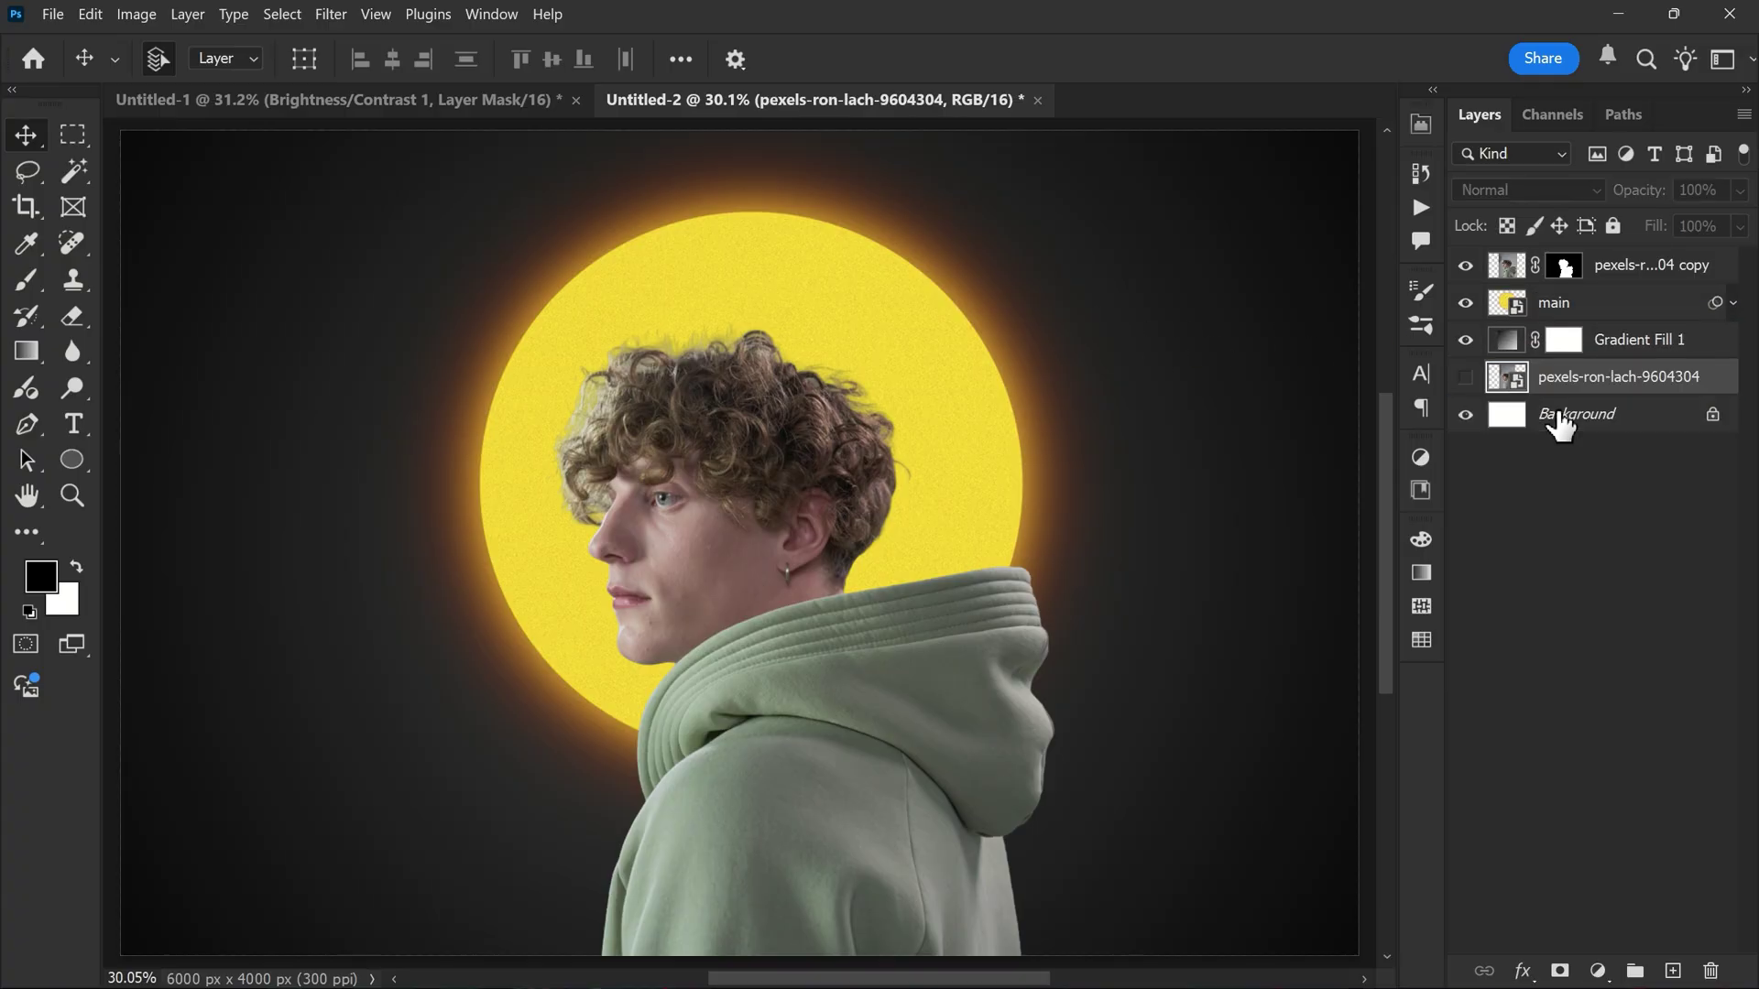
{"action": "left_click", "coordinate": [1623, 268]}
{"action": "left_click", "coordinate": [824, 317]}
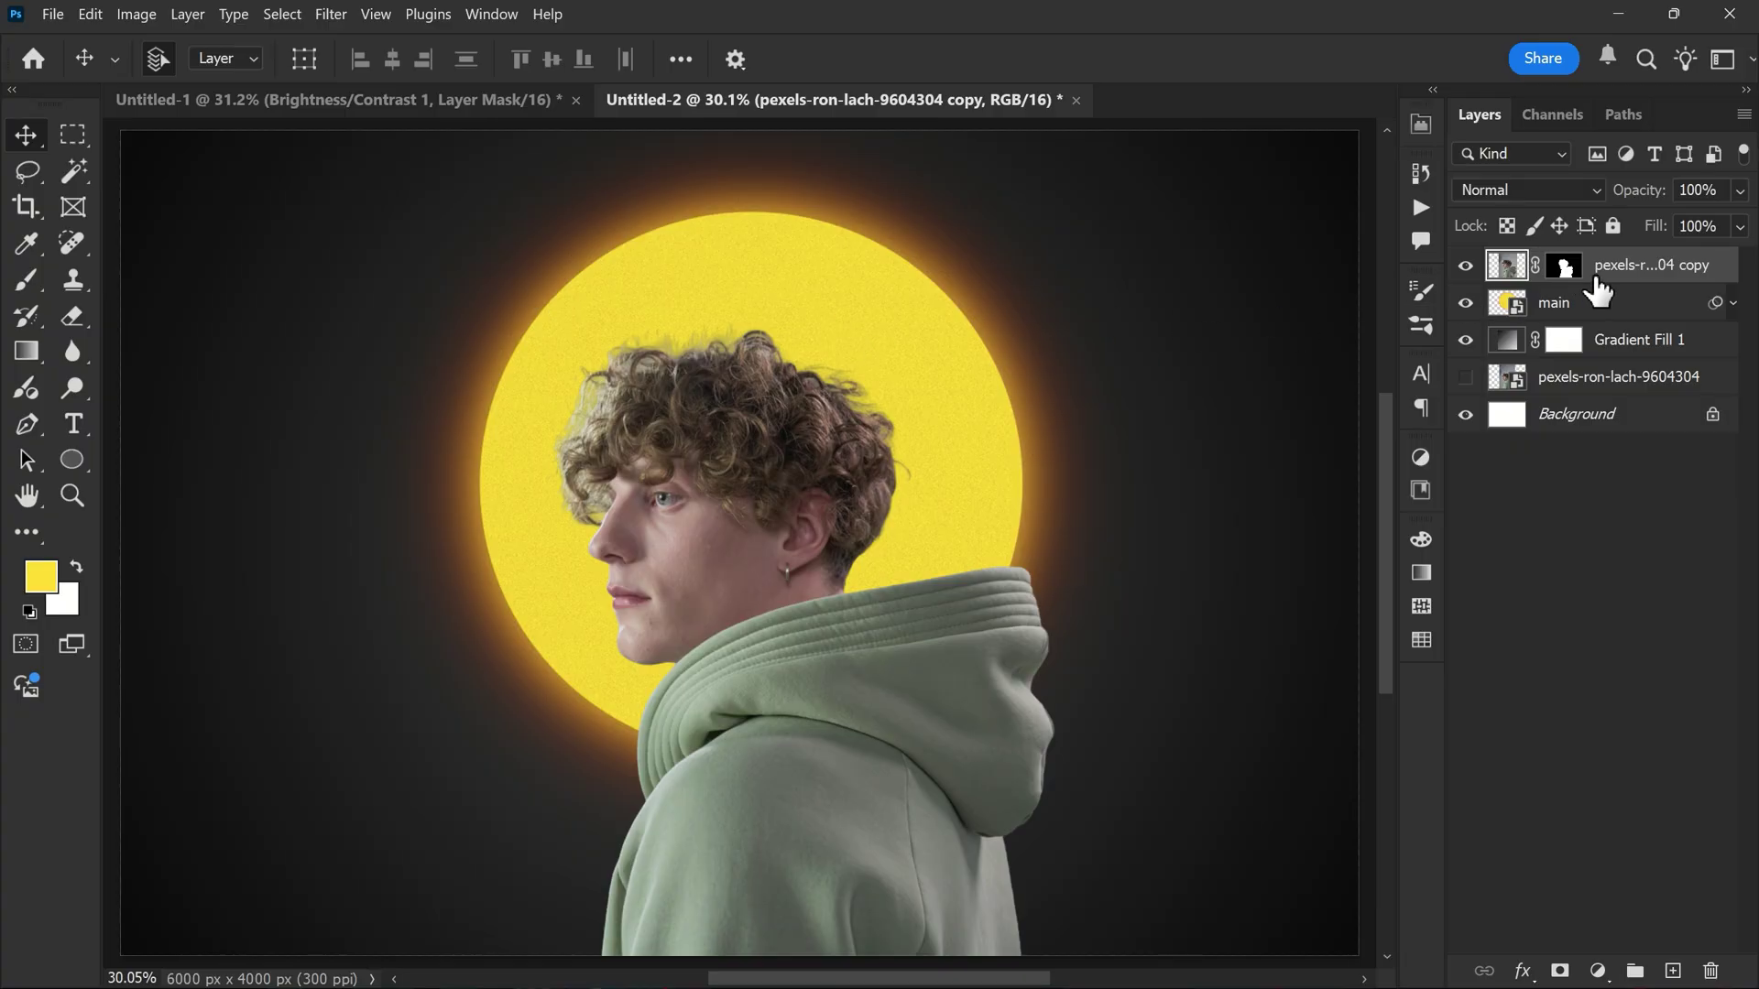
Step: Convert the man's masked copy layer into a smart object, then open the Filter menu
{"action": "right_click", "coordinate": [1618, 284]}
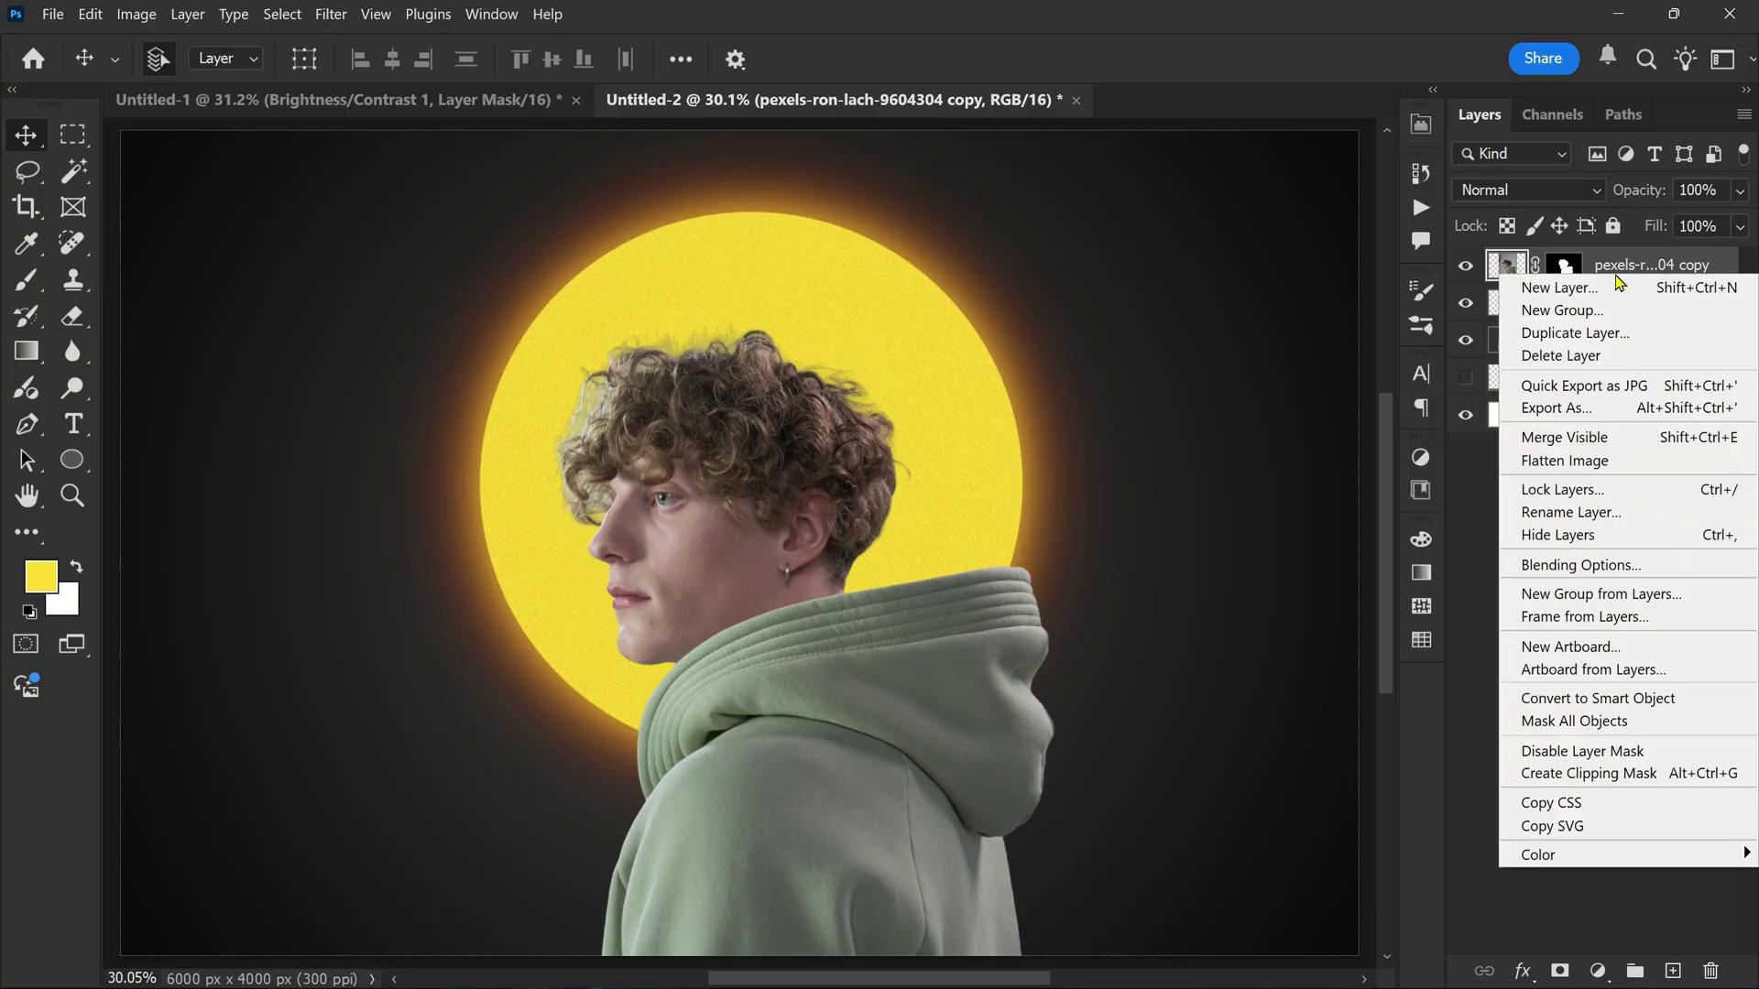
{"action": "left_click", "coordinate": [1566, 699]}
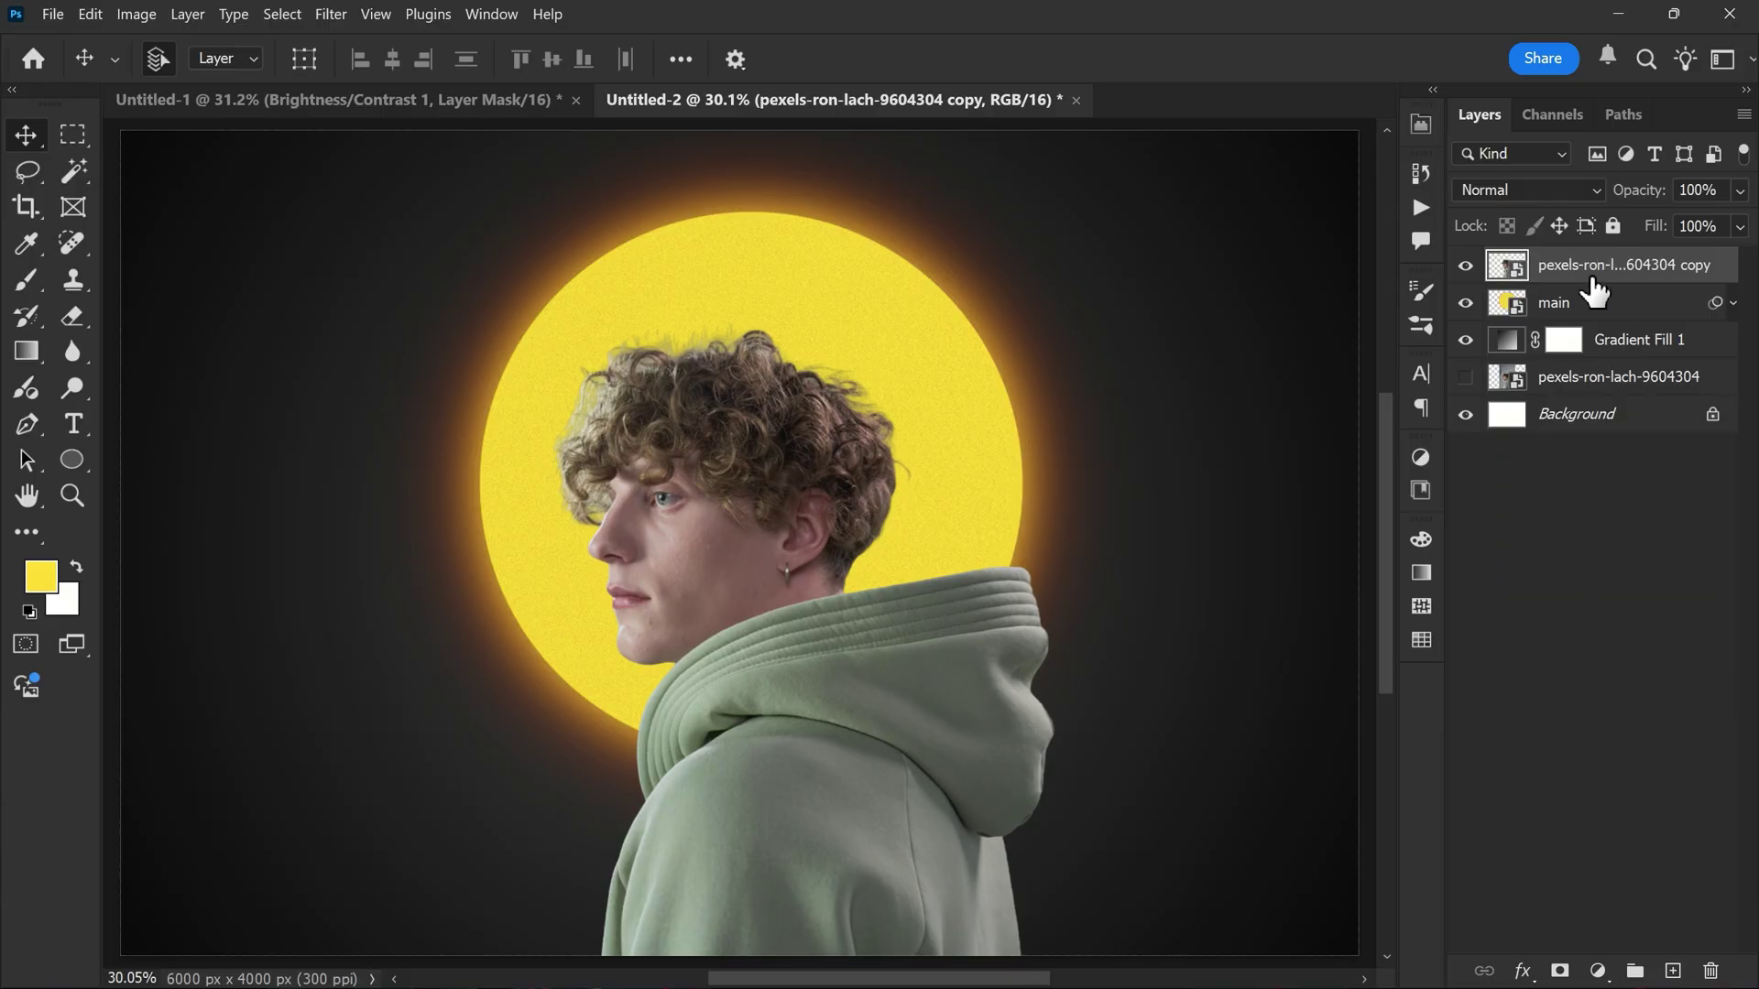
{"action": "left_click", "coordinate": [330, 14]}
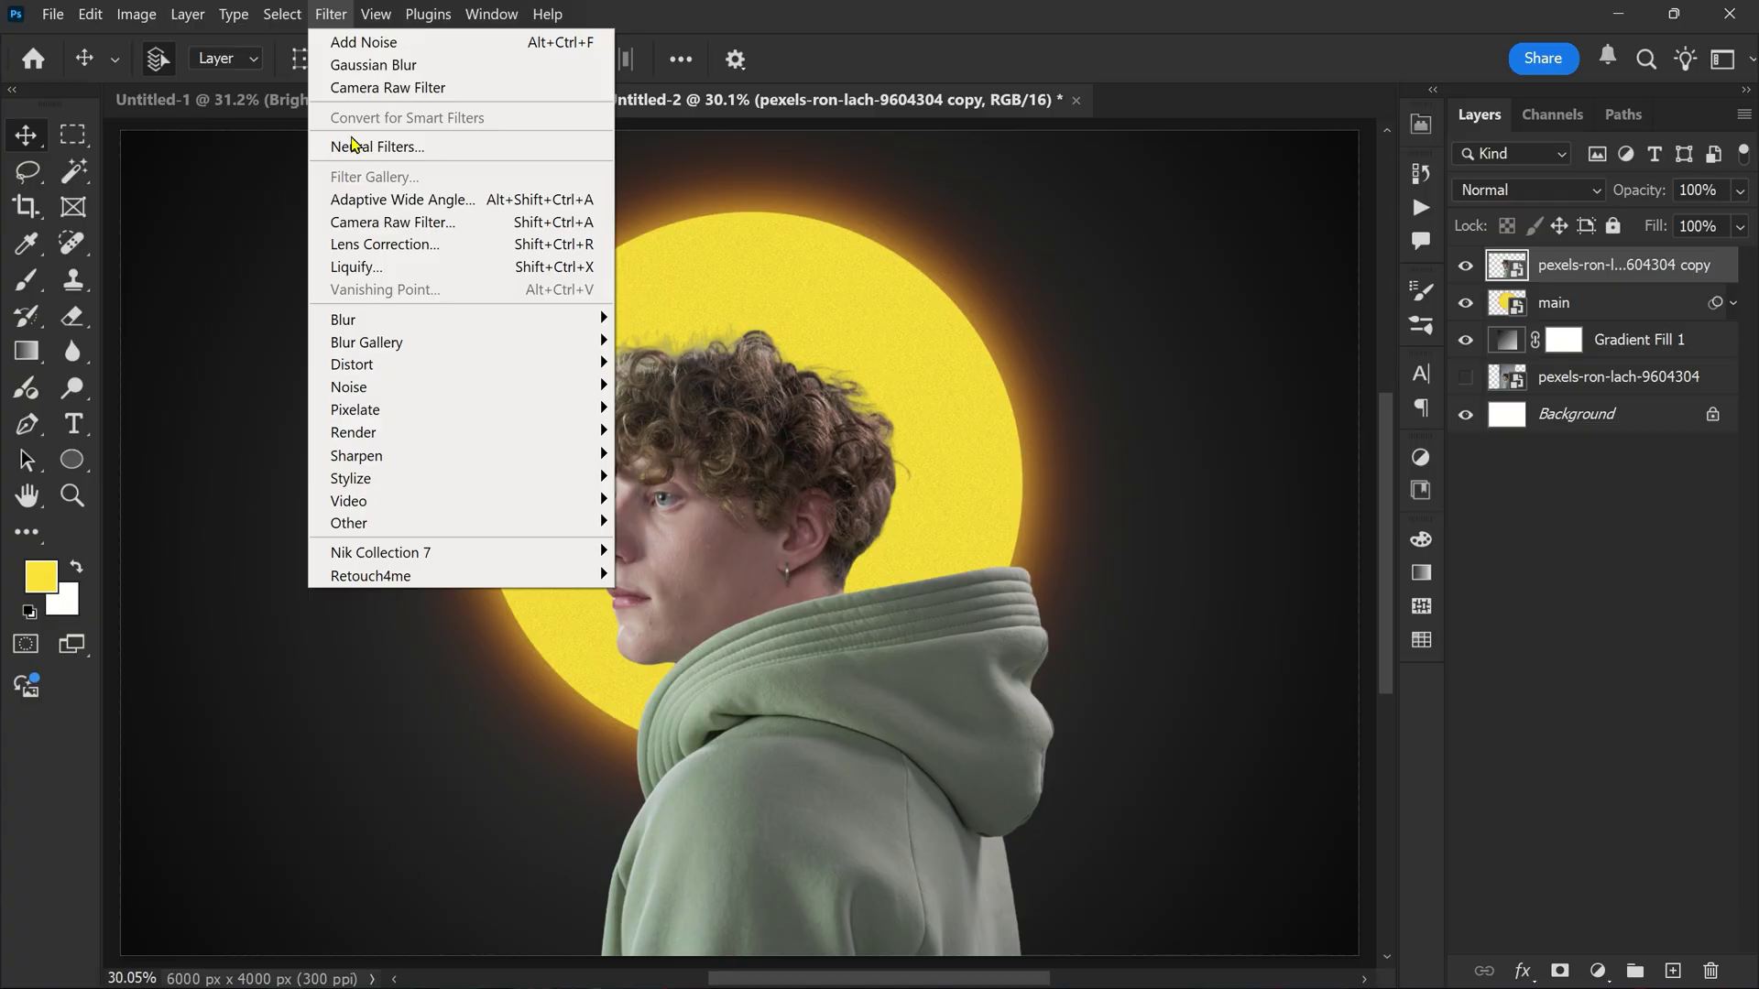
Step: Grade the man in Camera Raw: brighter, more contrast, shadows -29, warmer, texture +44, clarity +23, grain 8
{"action": "left_click", "coordinate": [365, 221]}
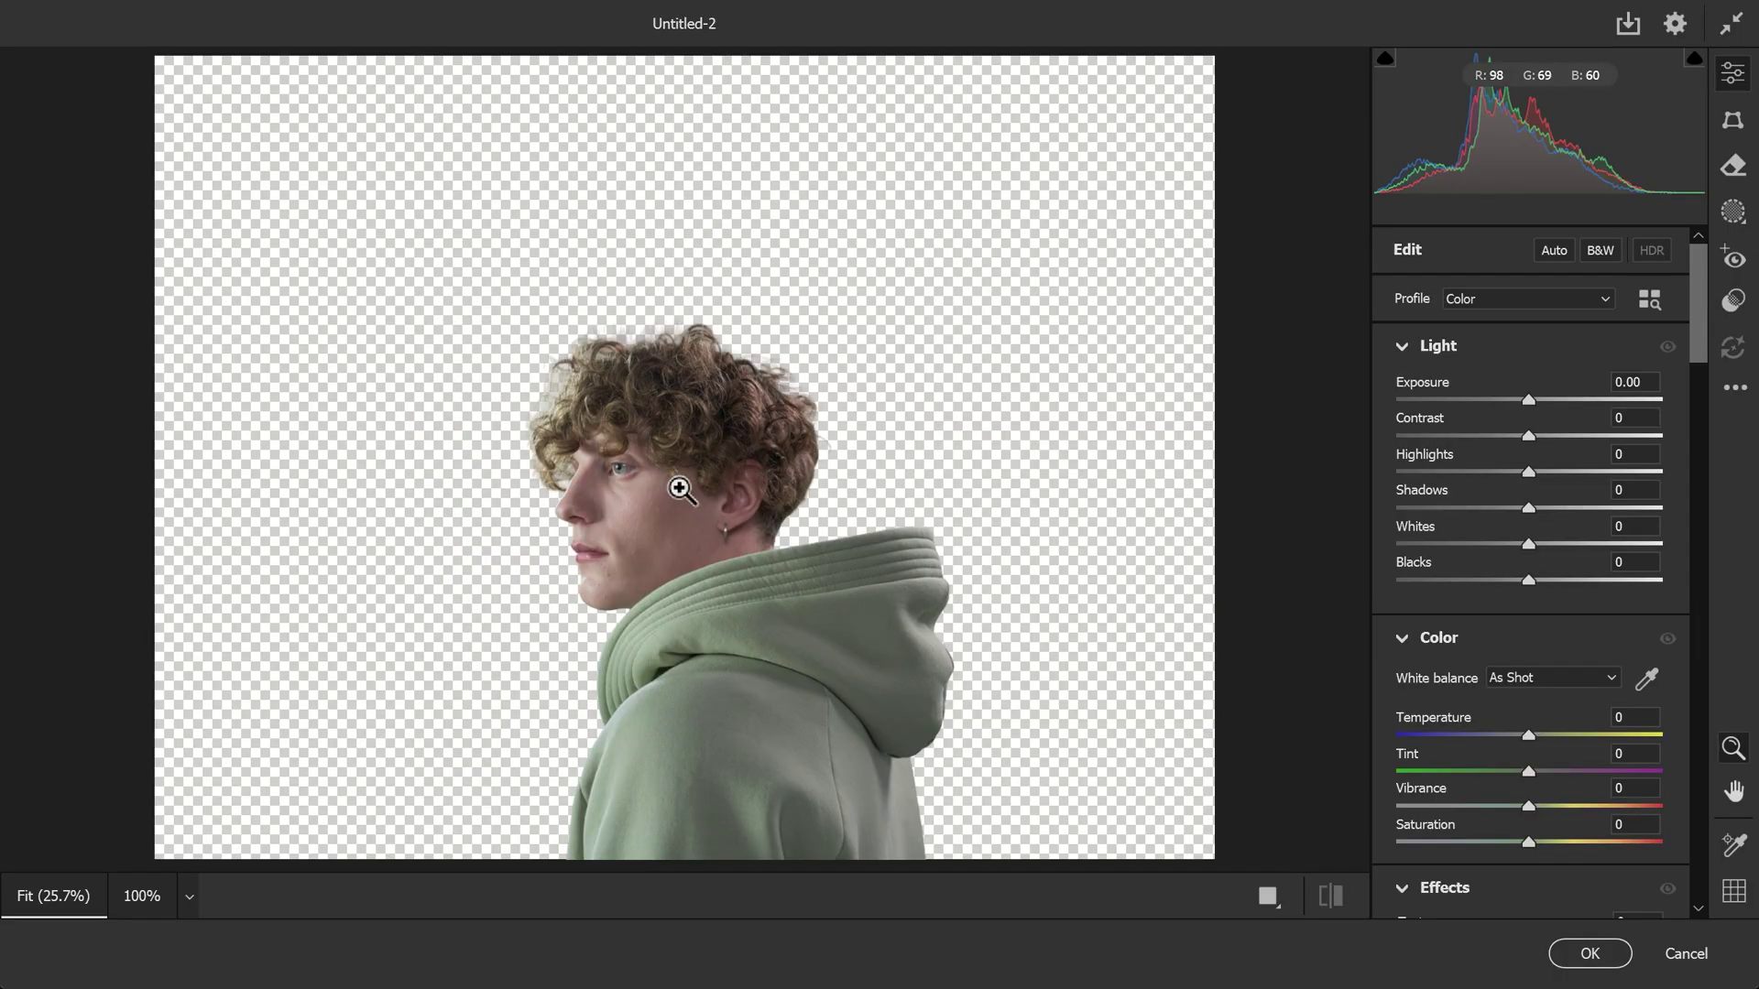
{"action": "left_click", "coordinate": [675, 481]}
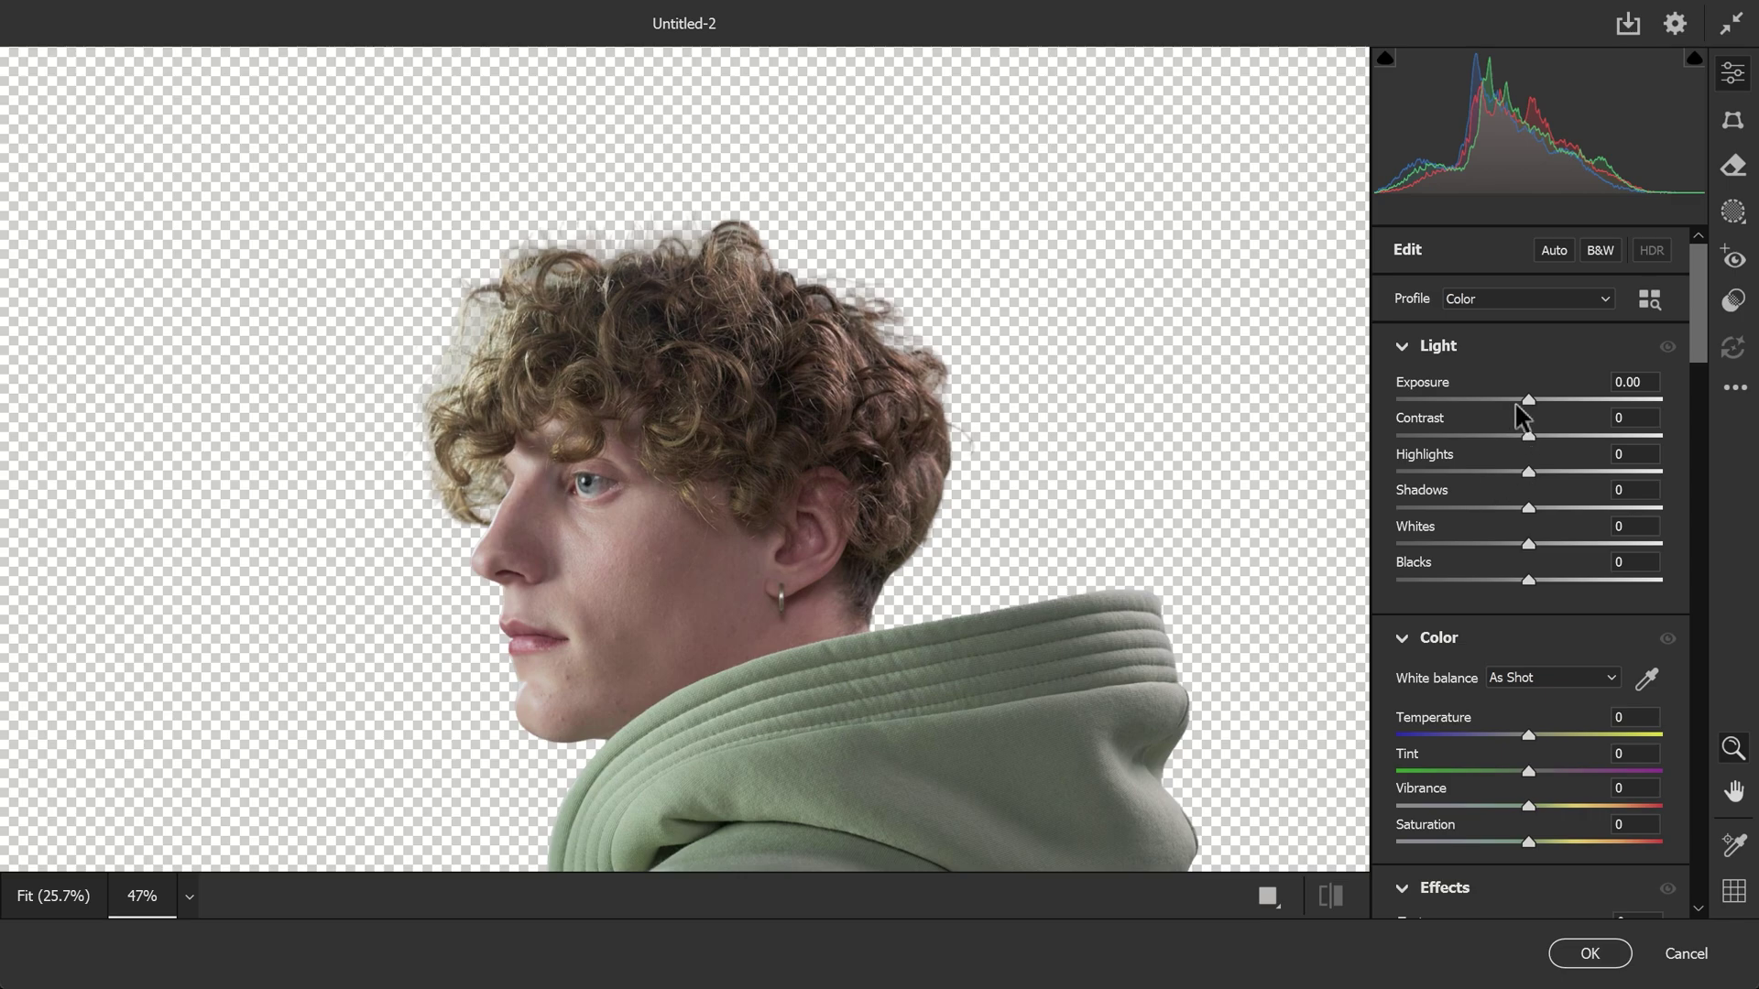
{"action": "mouse_move", "coordinate": [1530, 399]}
{"action": "left_mouse_down"}
{"action": "mouse_move", "coordinate": [1585, 436]}
{"action": "mouse_move", "coordinate": [1502, 471]}
{"action": "mouse_move", "coordinate": [1430, 473]}
{"action": "left_mouse_up"}
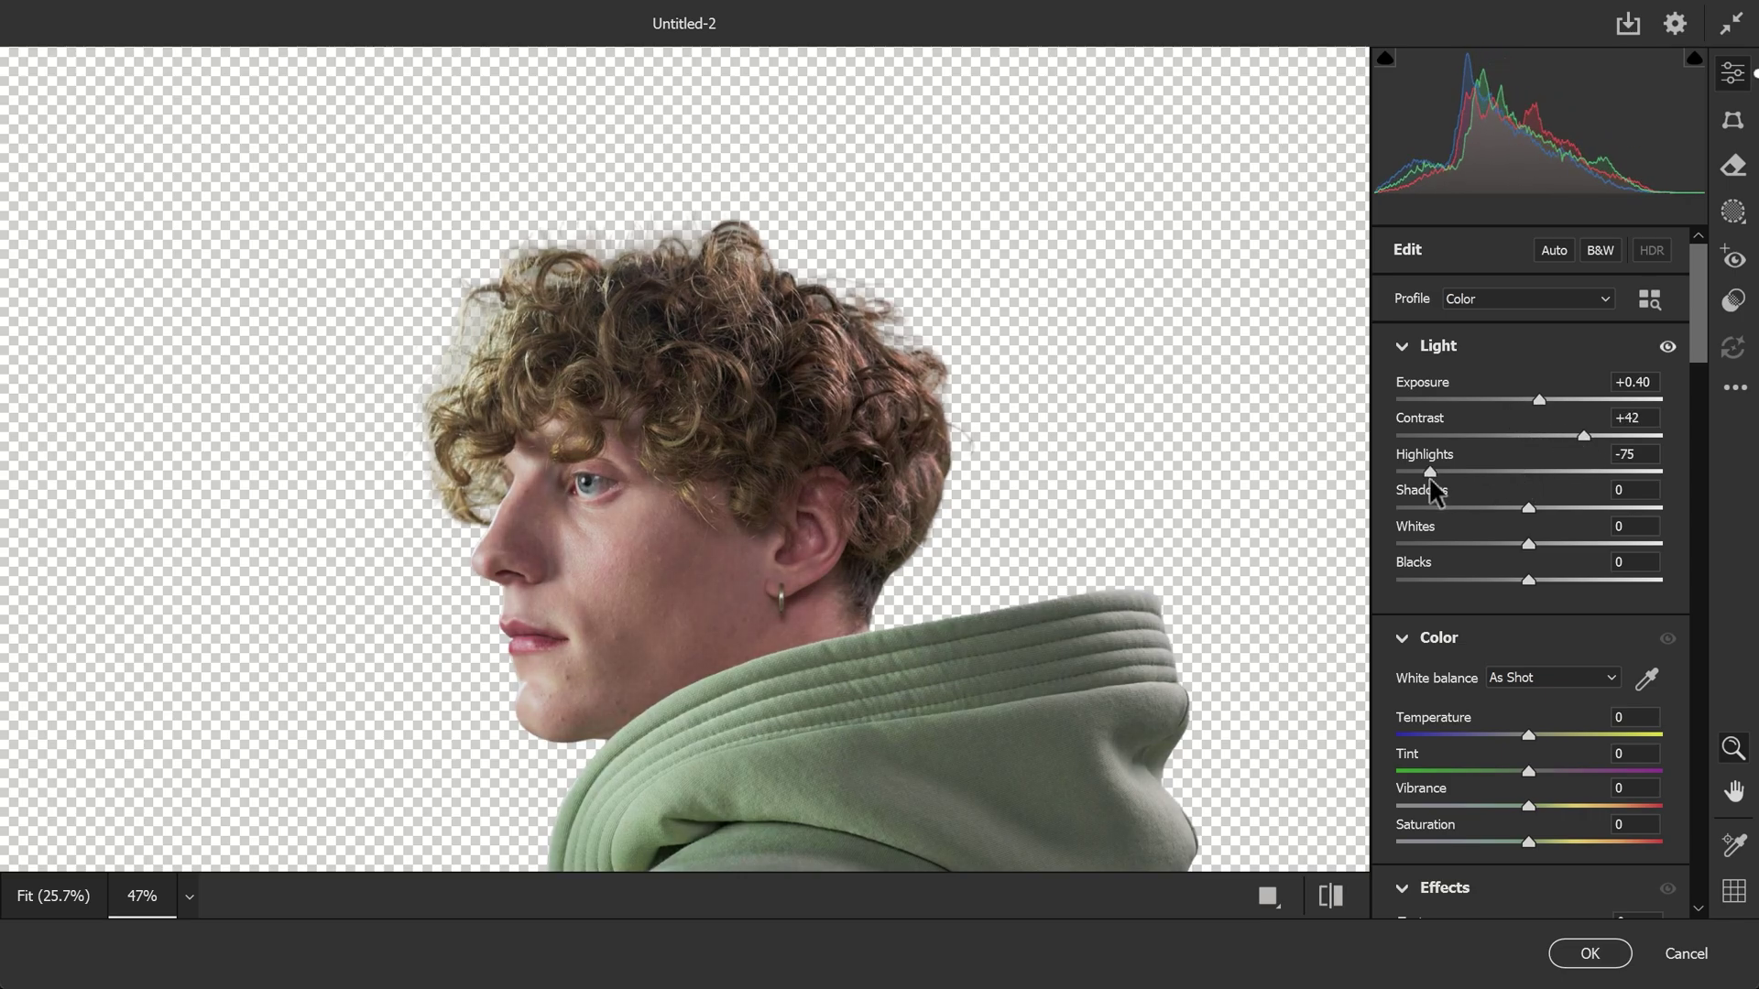
{"action": "mouse_move", "coordinate": [1528, 507]}
{"action": "left_mouse_down"}
{"action": "mouse_move", "coordinate": [1490, 507]}
{"action": "mouse_move", "coordinate": [1525, 543]}
{"action": "mouse_move", "coordinate": [1486, 545]}
{"action": "mouse_move", "coordinate": [1526, 580]}
{"action": "mouse_move", "coordinate": [1511, 580]}
{"action": "left_mouse_up"}
{"action": "scroll", "coordinate": [1548, 638], "scroll_direction": "down", "scroll_amount": 2}
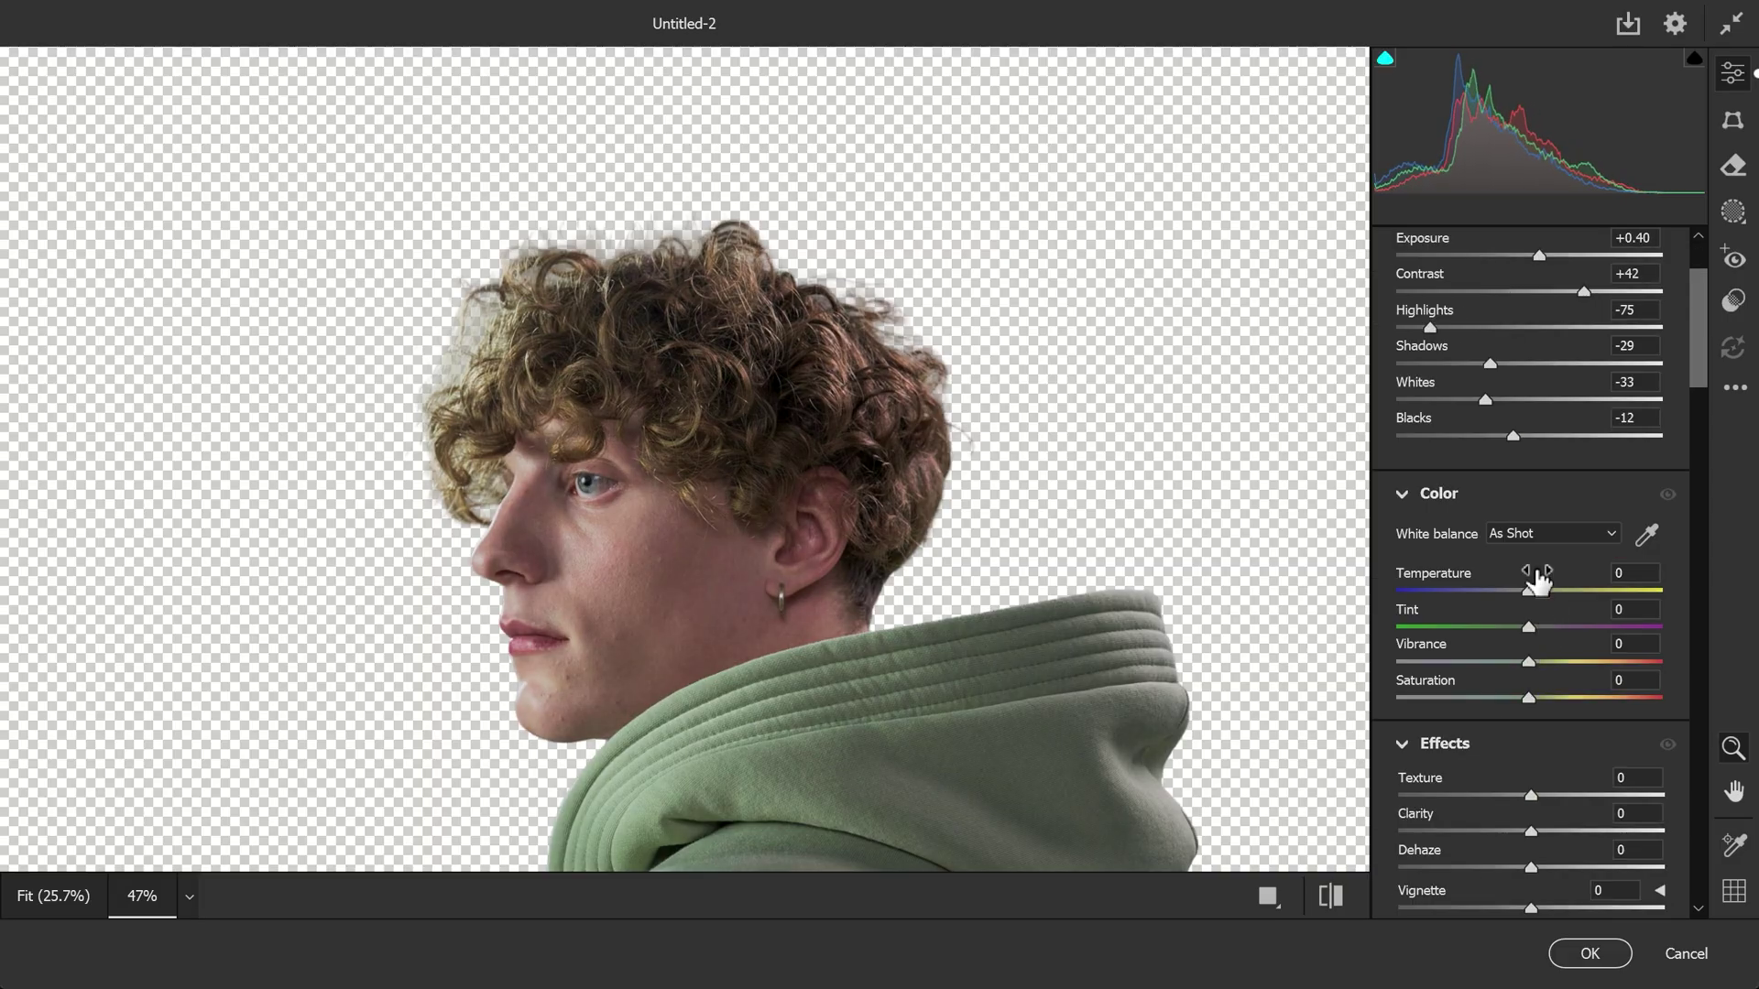
{"action": "mouse_move", "coordinate": [1530, 590]}
{"action": "left_mouse_down"}
{"action": "mouse_move", "coordinate": [1540, 661]}
{"action": "mouse_move", "coordinate": [1590, 651]}
{"action": "mouse_move", "coordinate": [1570, 723]}
{"action": "mouse_move", "coordinate": [1499, 764]}
{"action": "mouse_move", "coordinate": [1562, 686]}
{"action": "left_mouse_up"}
{"action": "scroll", "coordinate": [1537, 662], "scroll_direction": "down", "scroll_amount": 2}
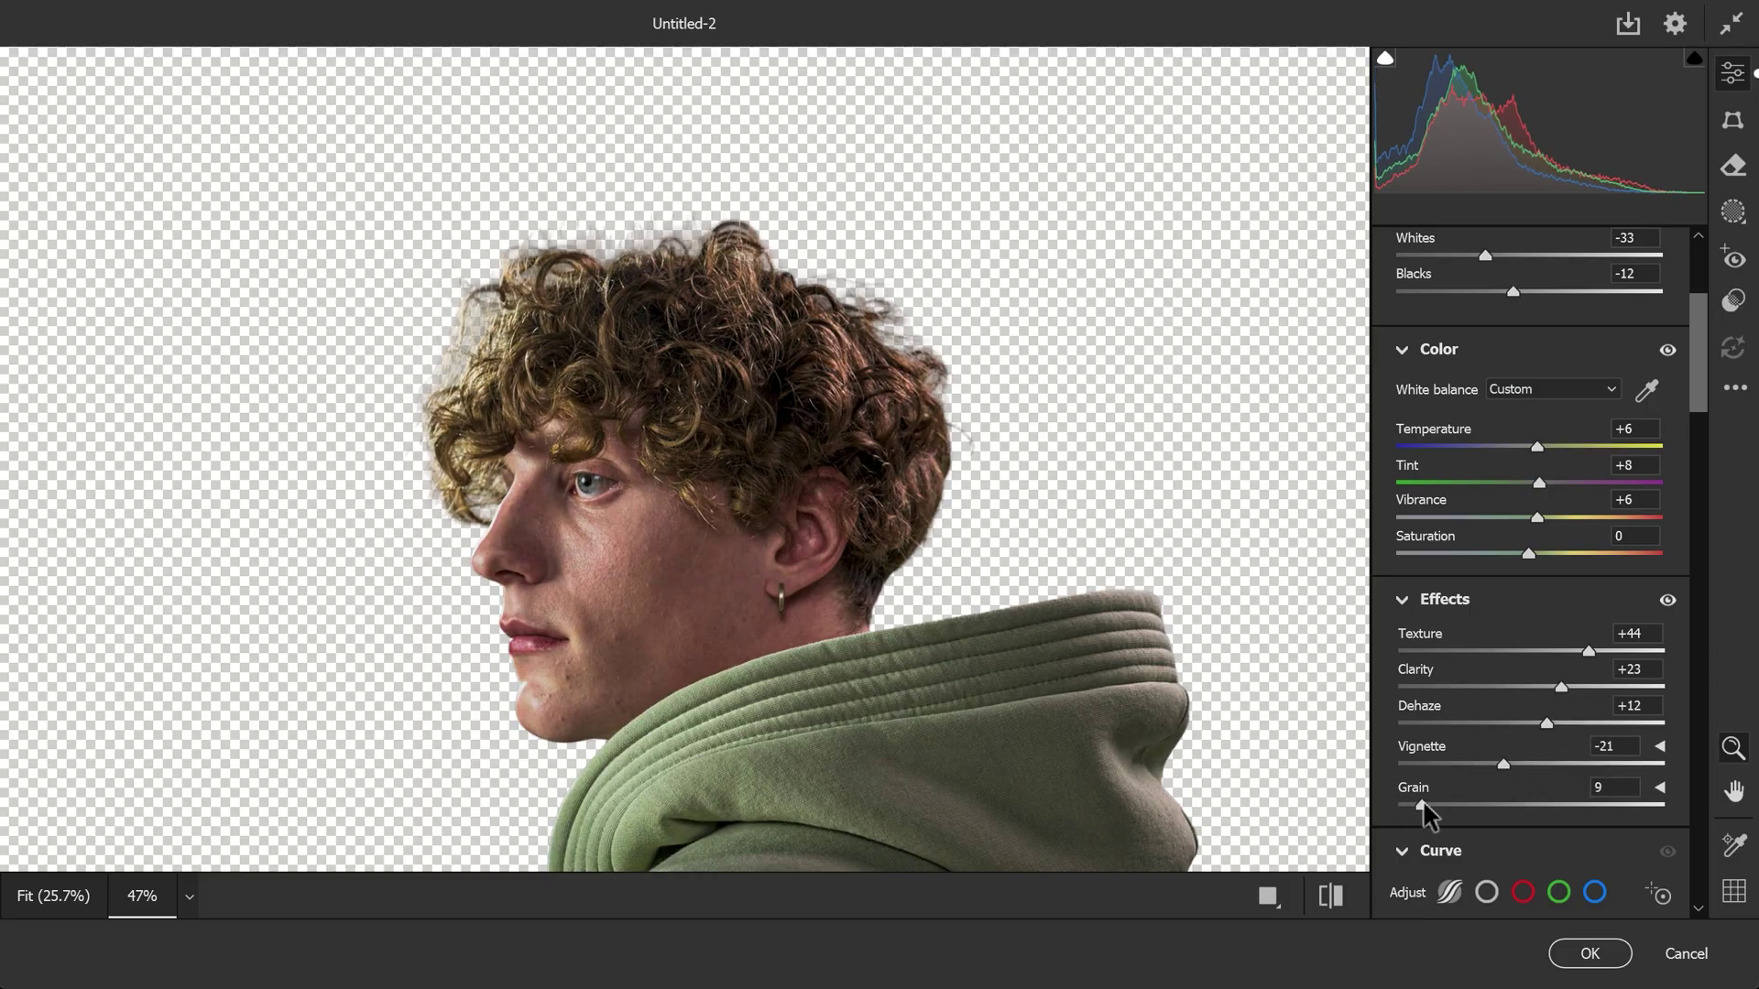
{"action": "left_click", "coordinate": [1583, 954]}
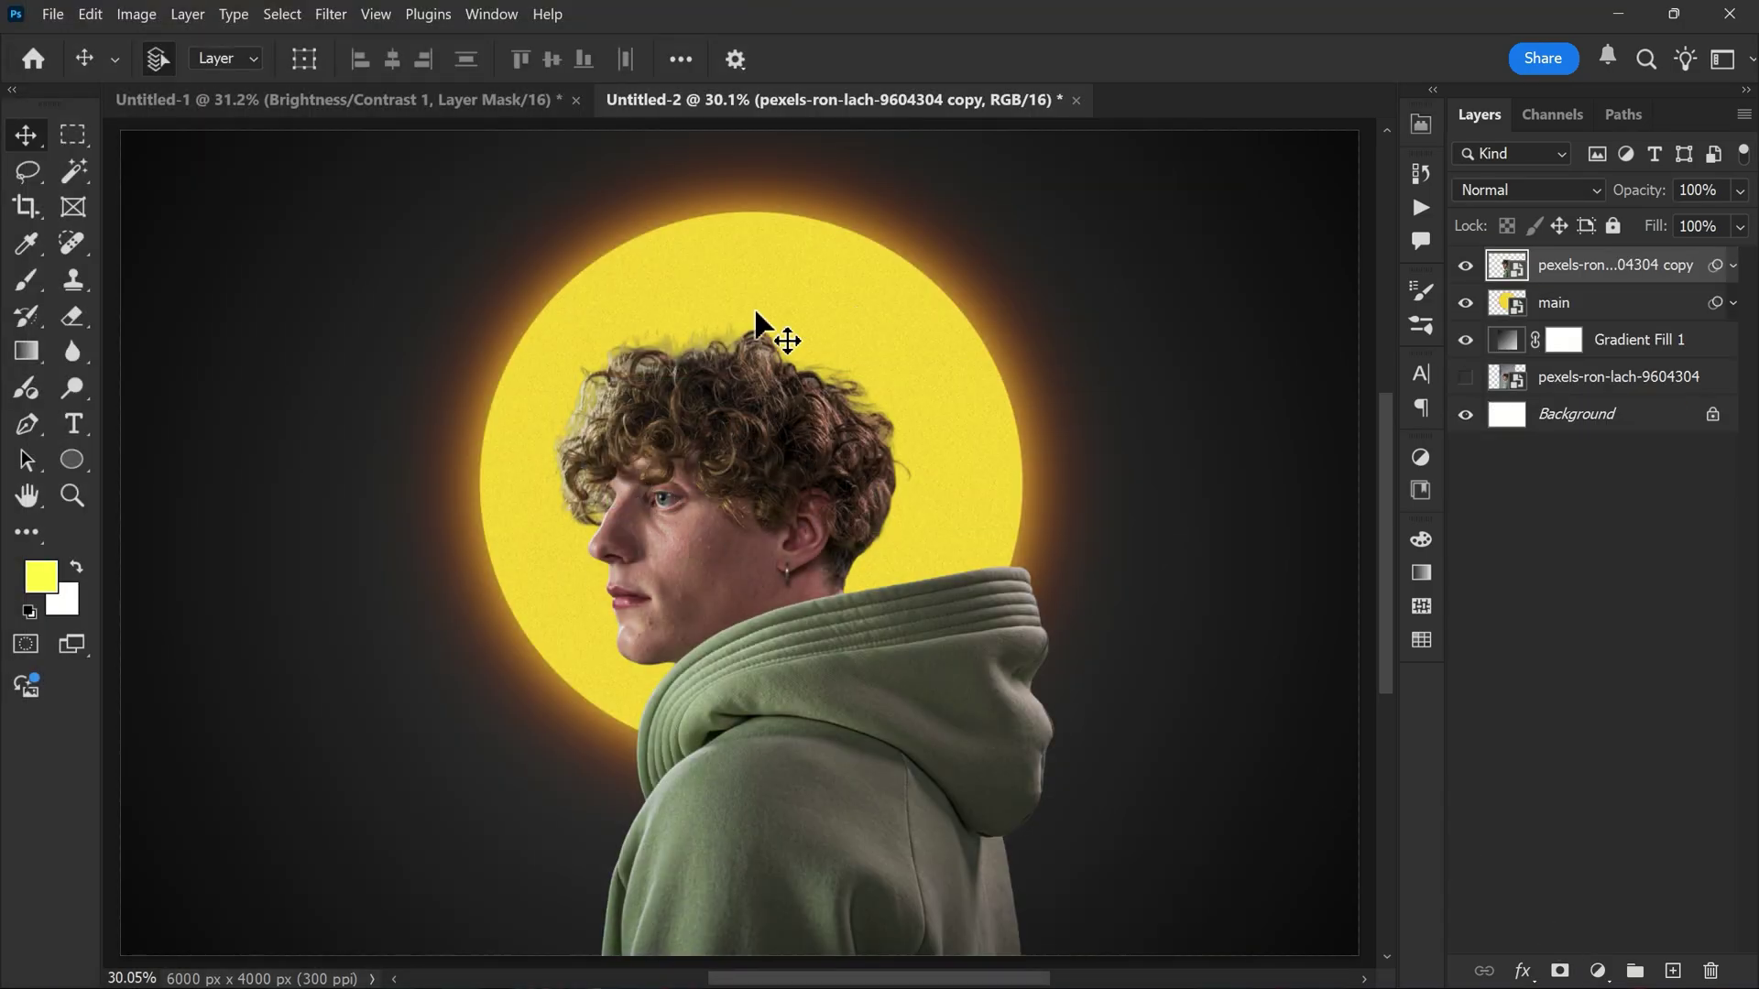
Step: Add a Brightness/Contrast layer clipped to the man with brightness -88 and contrast 11
{"action": "left_click", "coordinate": [1598, 969]}
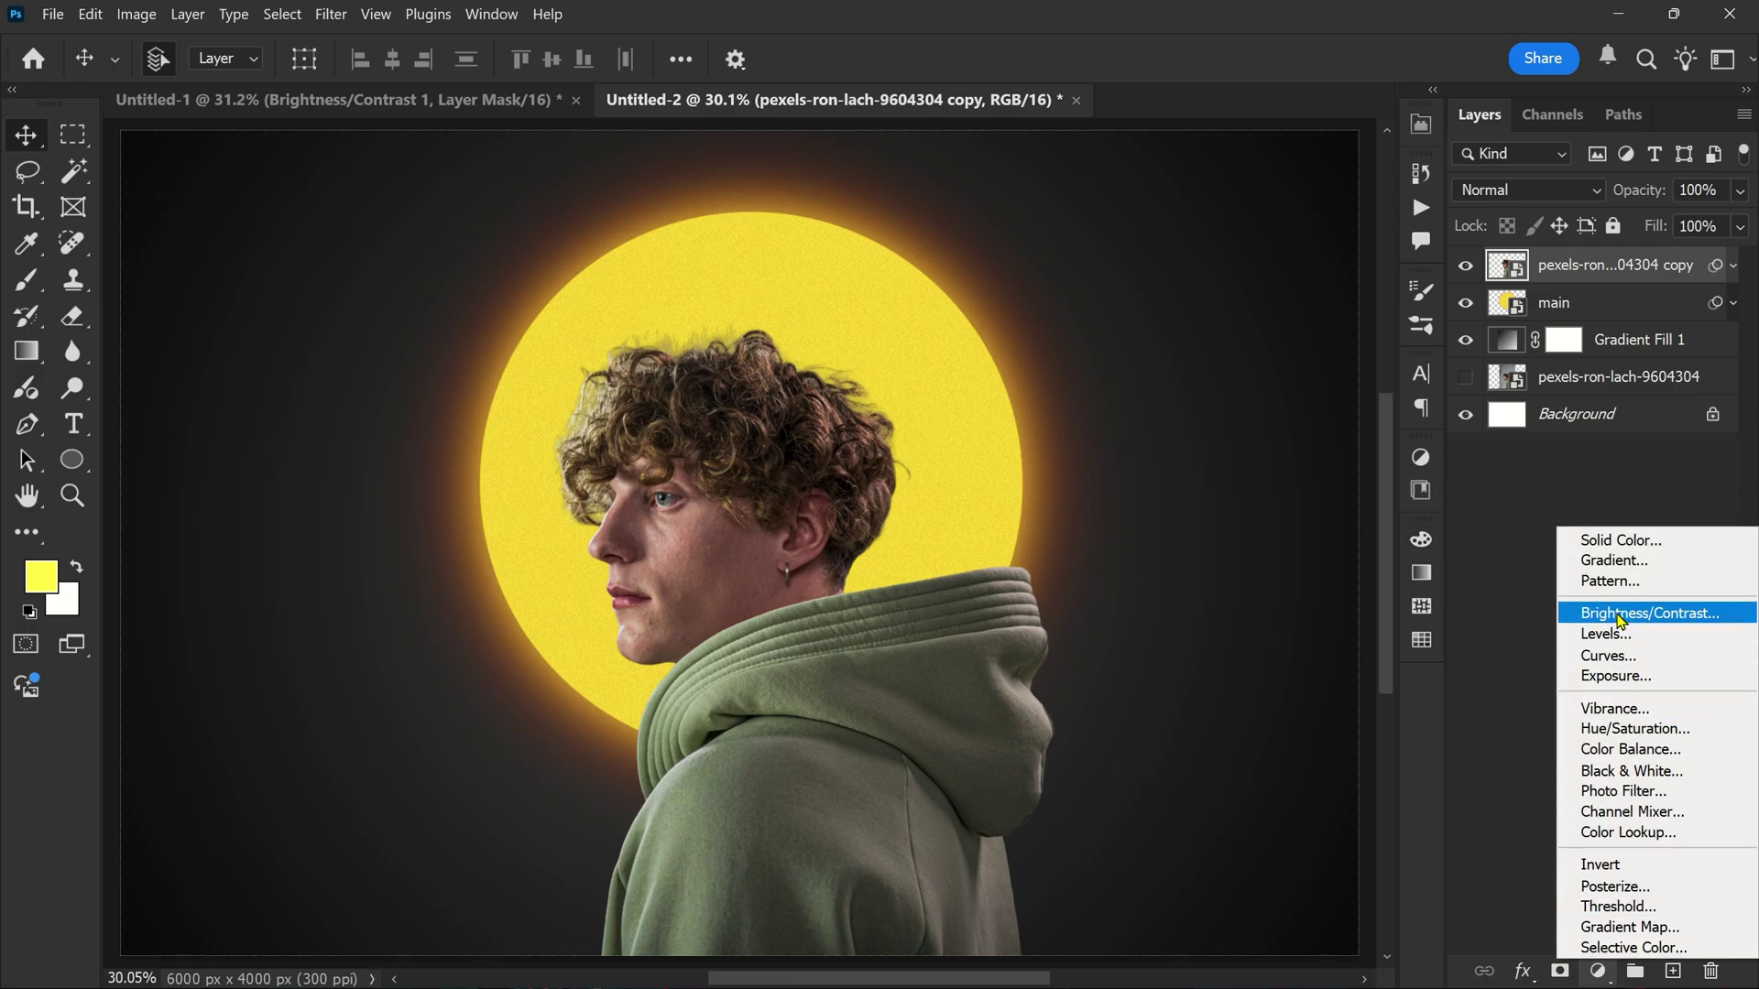
{"action": "left_click", "coordinate": [1619, 615]}
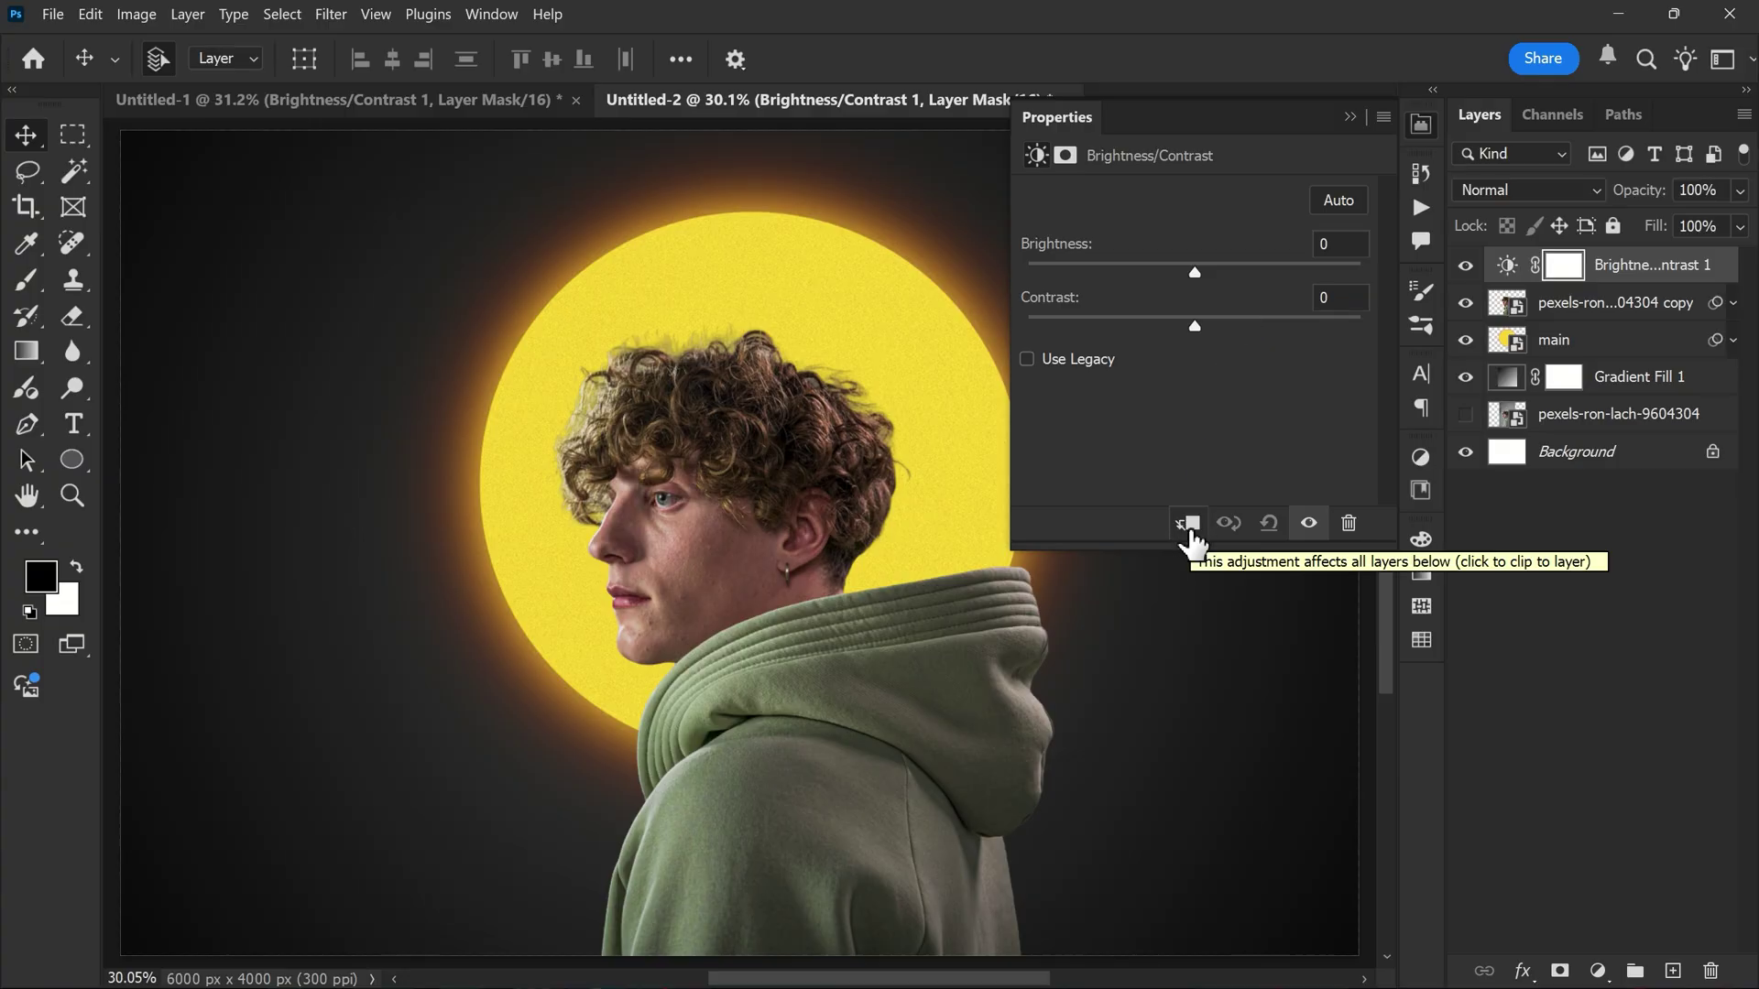
{"action": "left_click", "coordinate": [1189, 524]}
{"action": "left_click_drag", "start_coordinate": [1194, 272], "coordinate": [1096, 284]}
{"action": "left_click_drag", "start_coordinate": [1195, 326], "coordinate": [1205, 327]}
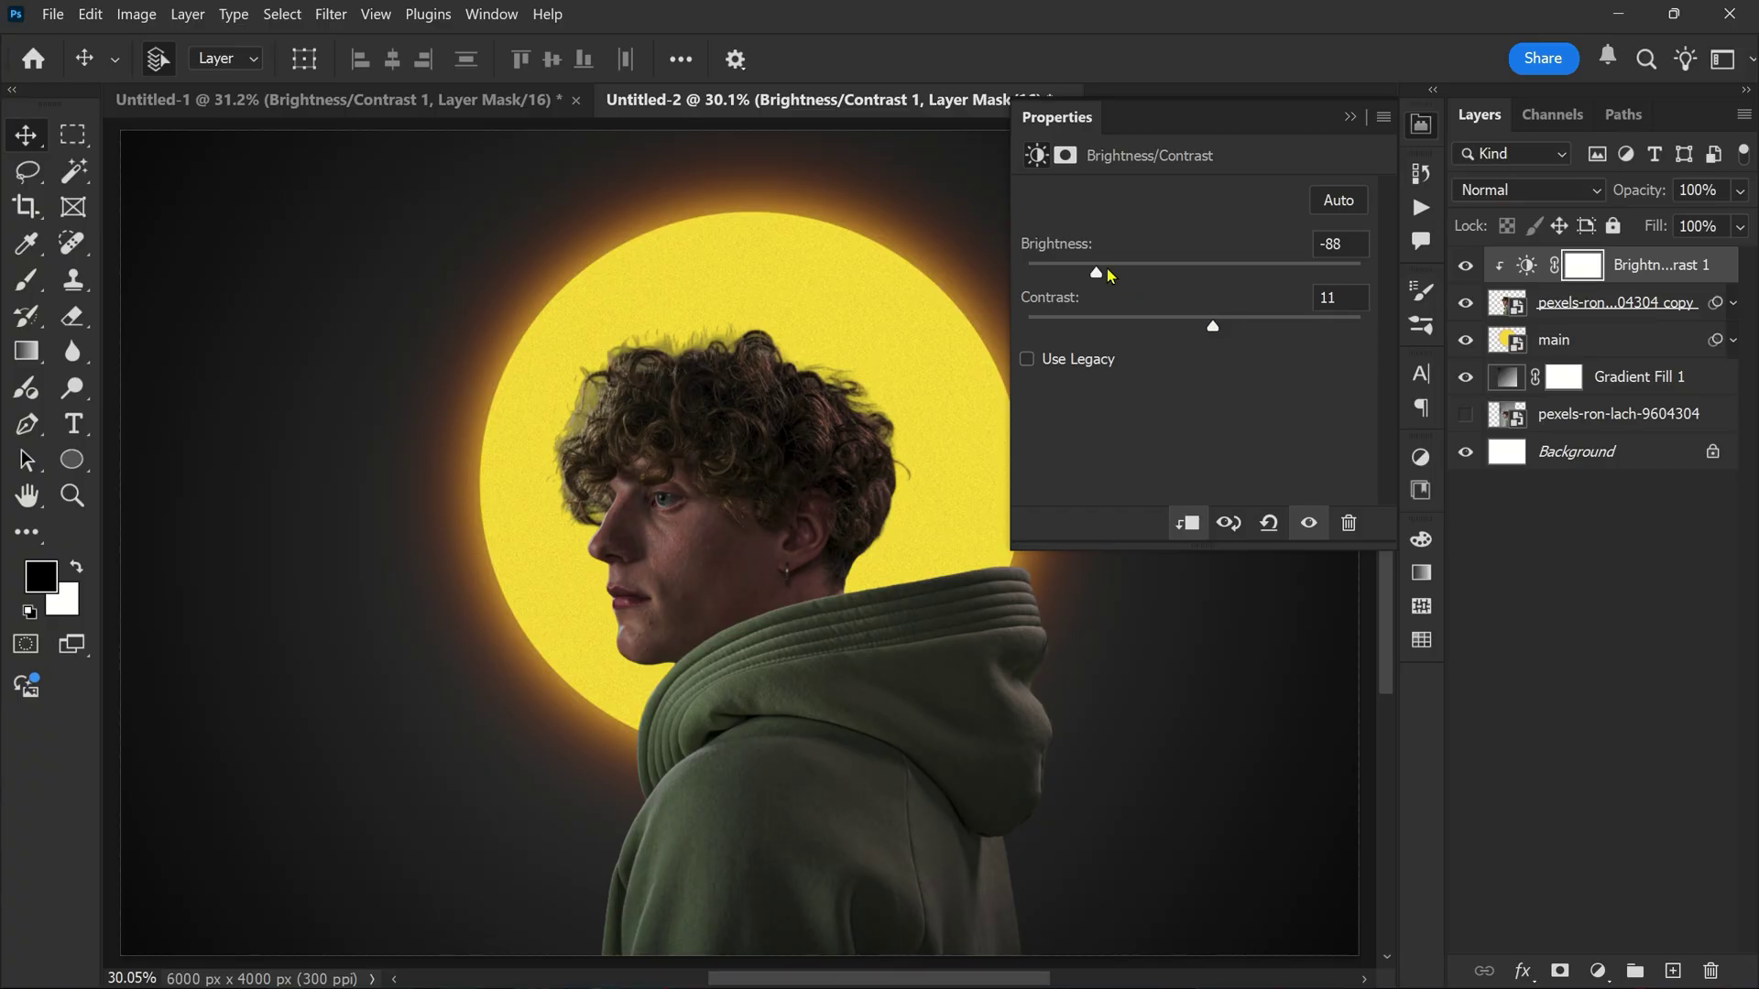
{"action": "left_click", "coordinate": [1421, 125]}
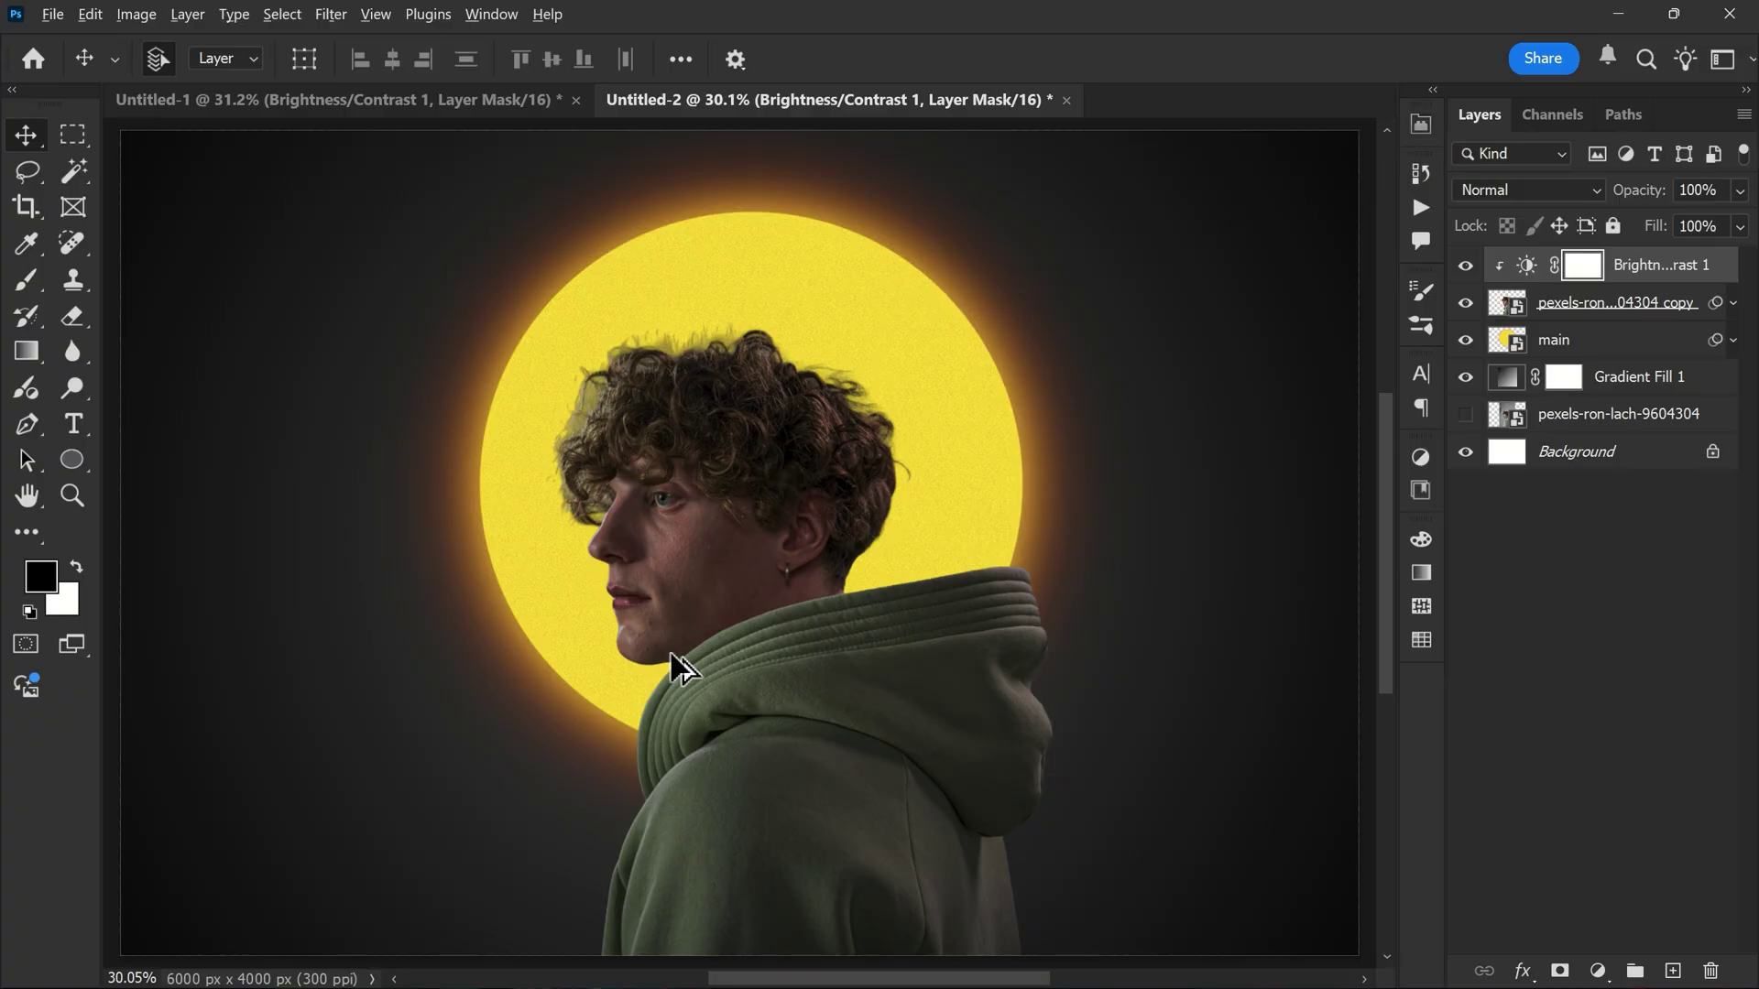
{"action": "scroll", "coordinate": [678, 642], "scroll_direction": "up", "scroll_amount": 2}
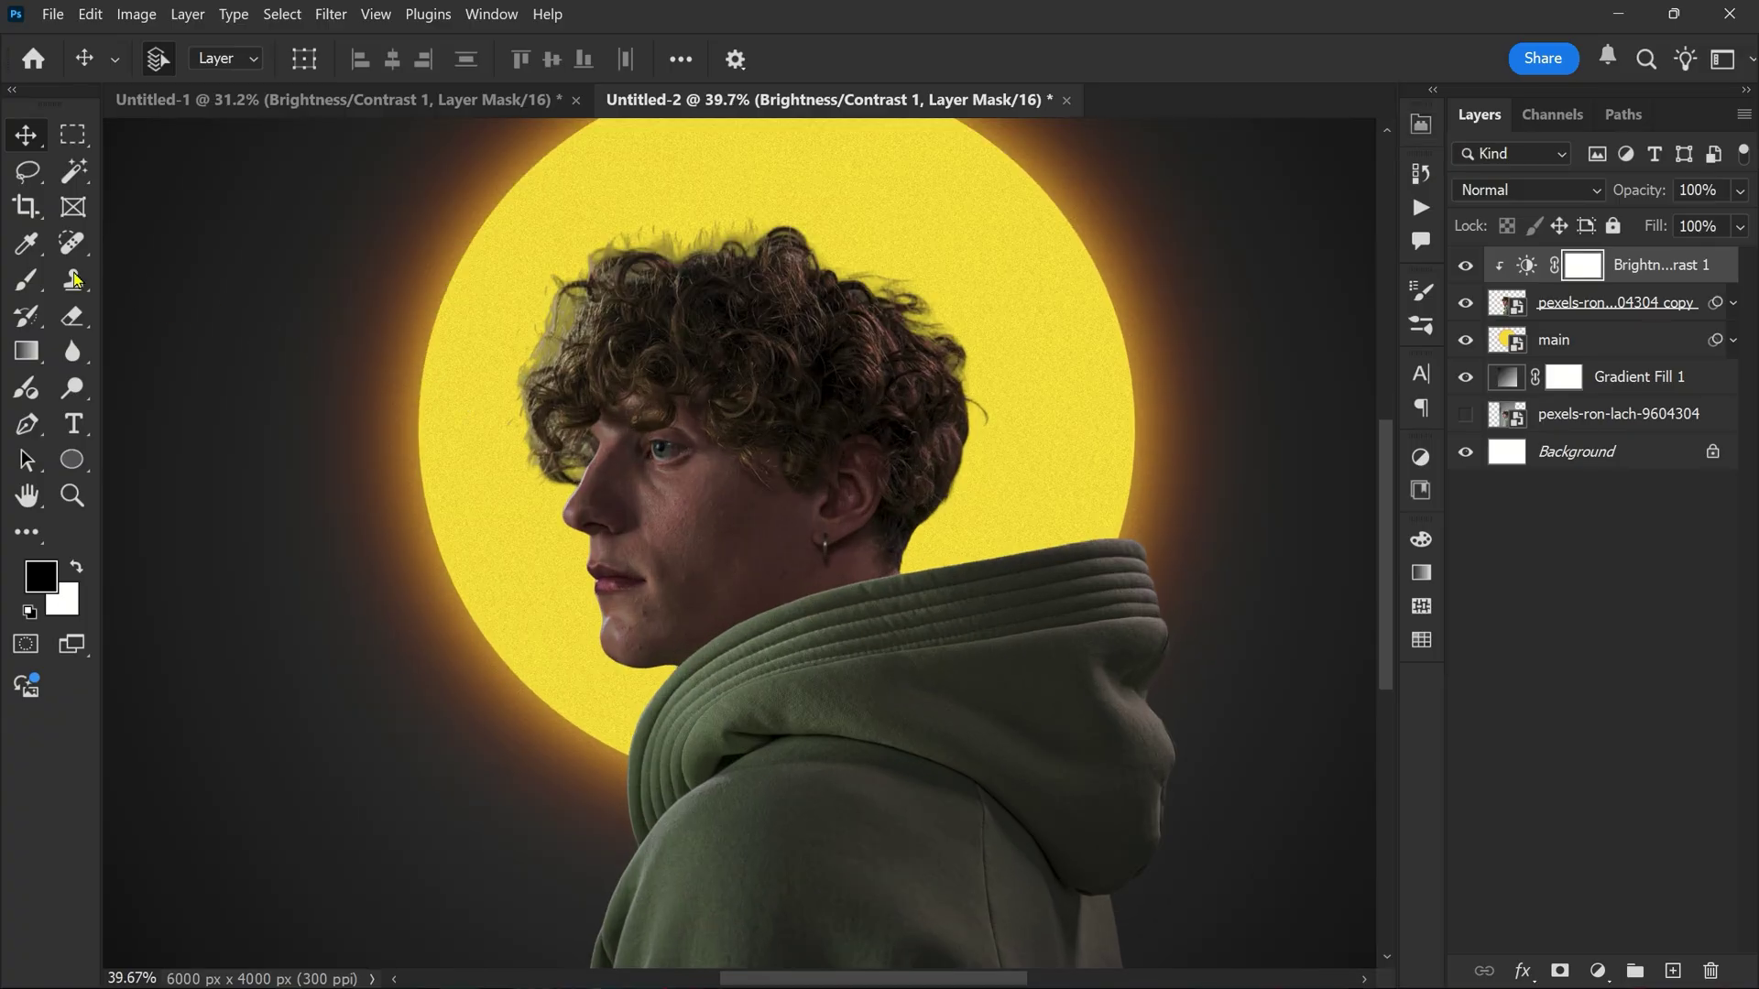
Step: Set up a soft brush with 15% flow and a 300 px size
{"action": "left_click", "coordinate": [27, 282]}
{"action": "left_click", "coordinate": [126, 278]}
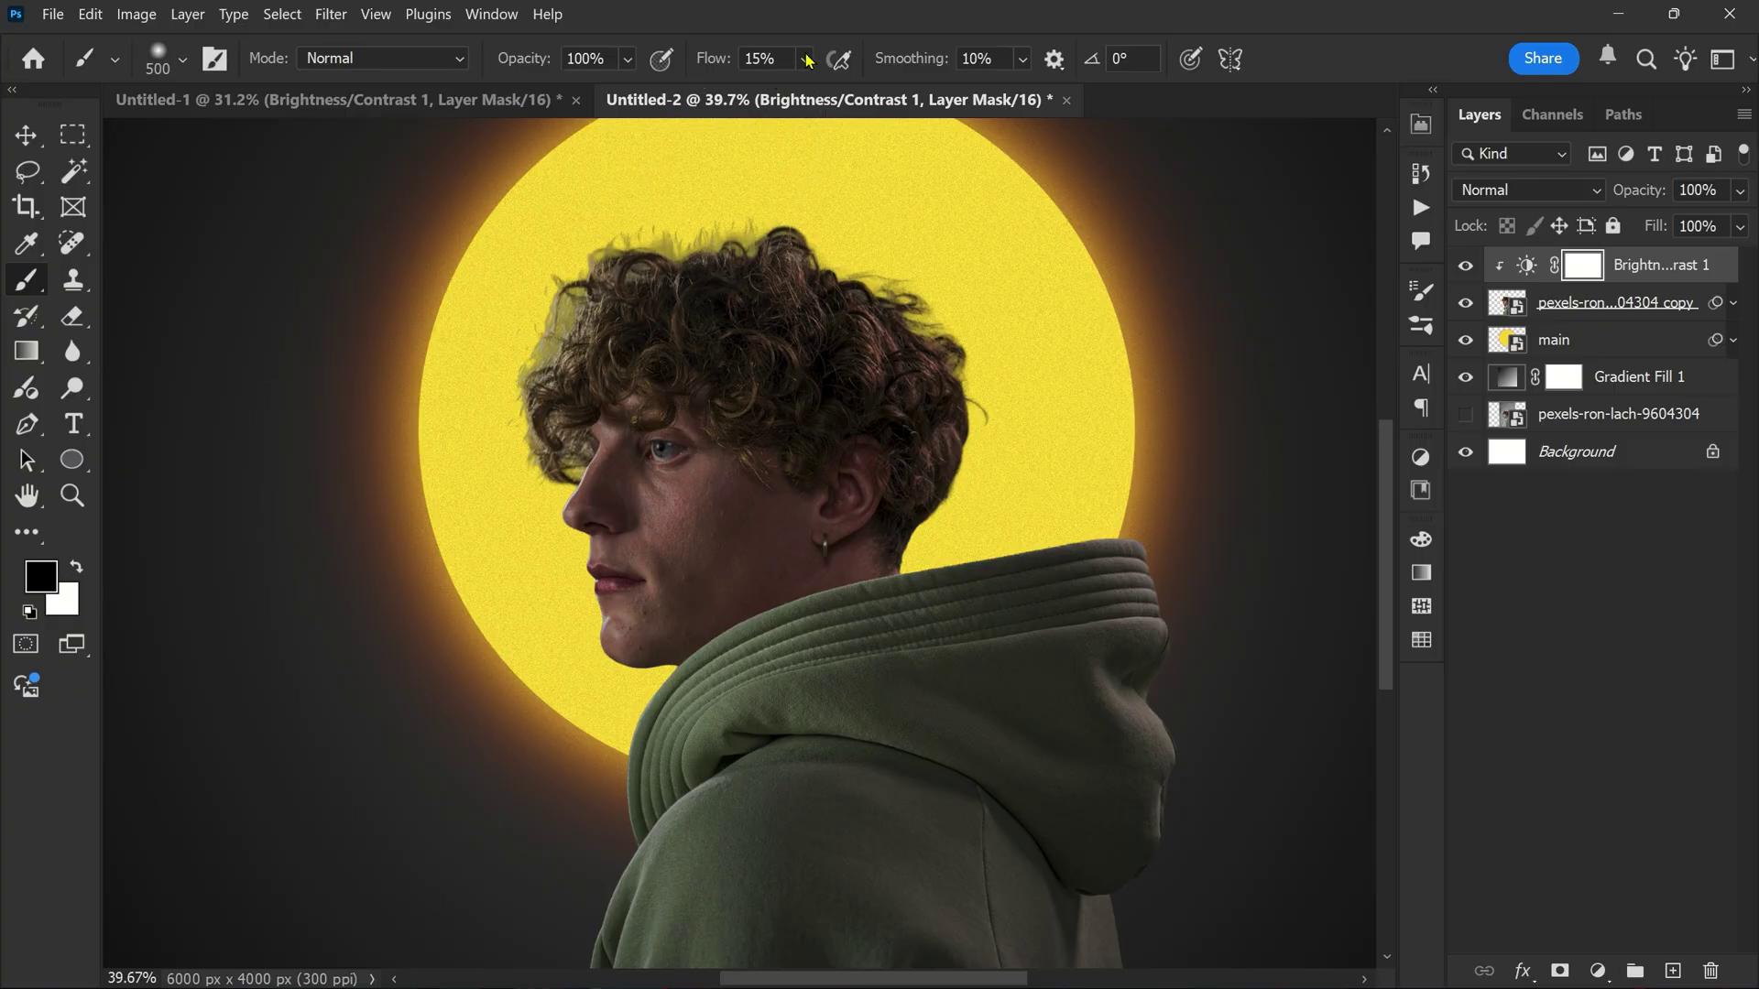
{"action": "left_click", "coordinate": [776, 59]}
{"action": "key", "text": "Return"}
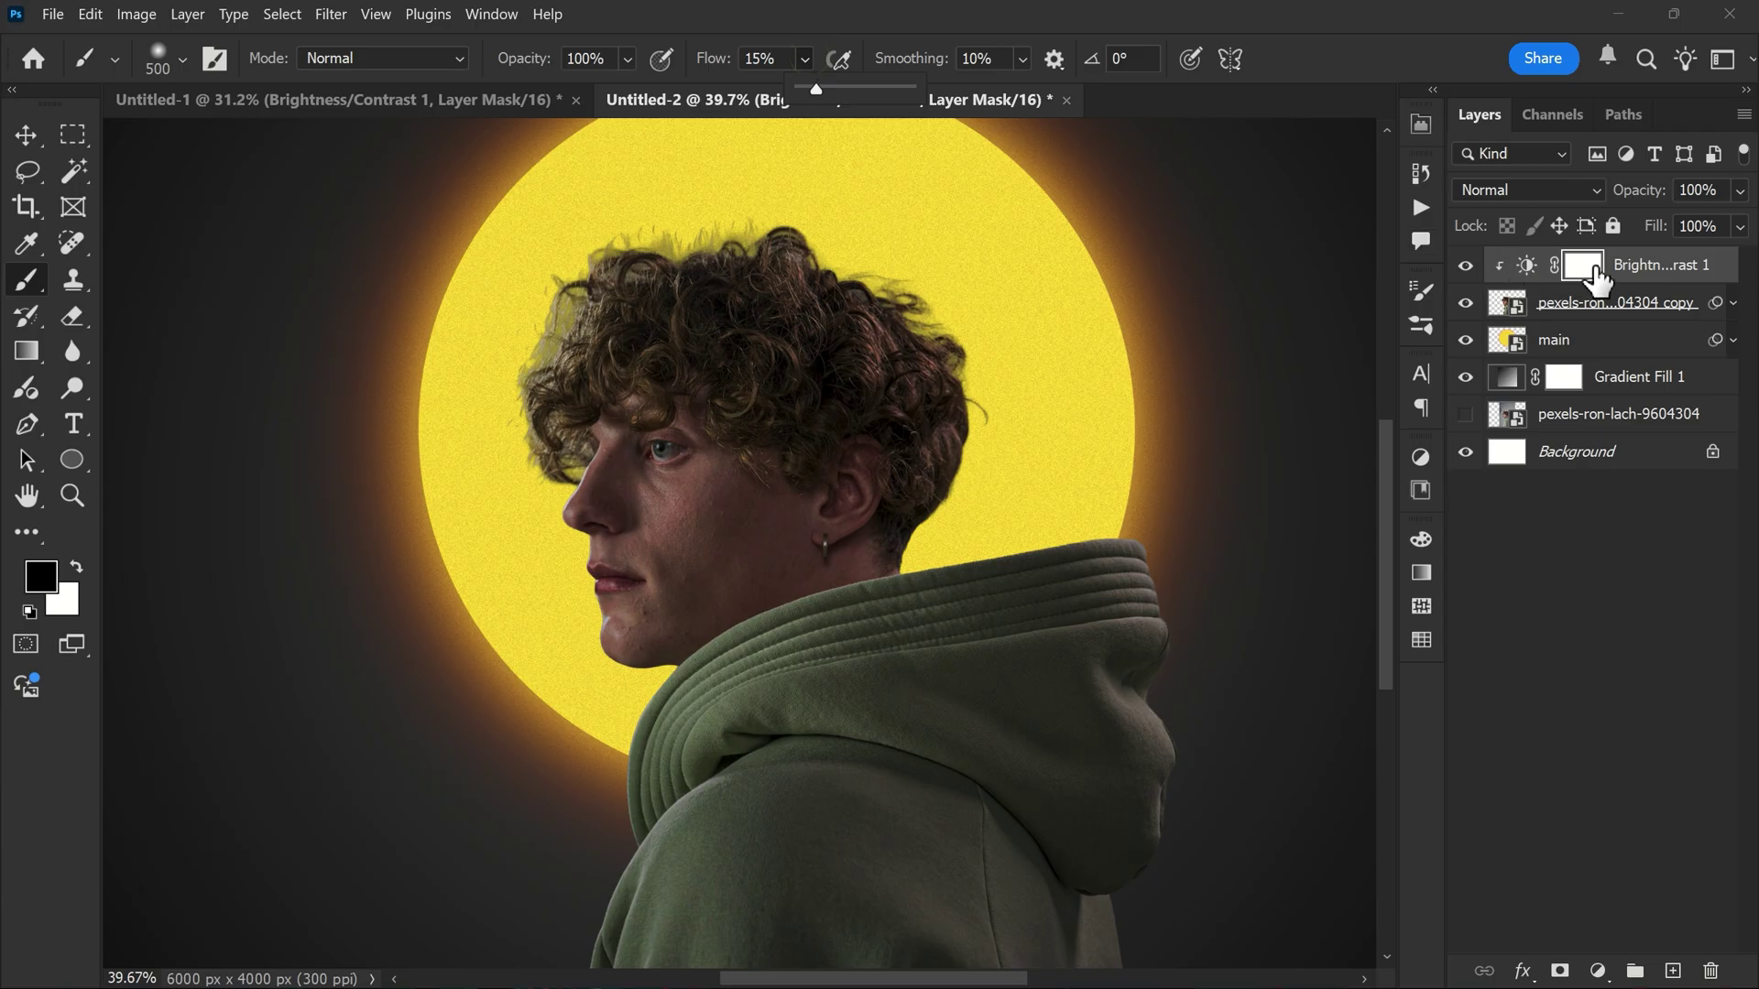
{"action": "left_click_drag", "start_coordinate": [588, 391], "coordinate": [550, 373]}
{"action": "scroll", "coordinate": [549, 373], "scroll_direction": "up", "scroll_amount": 3}
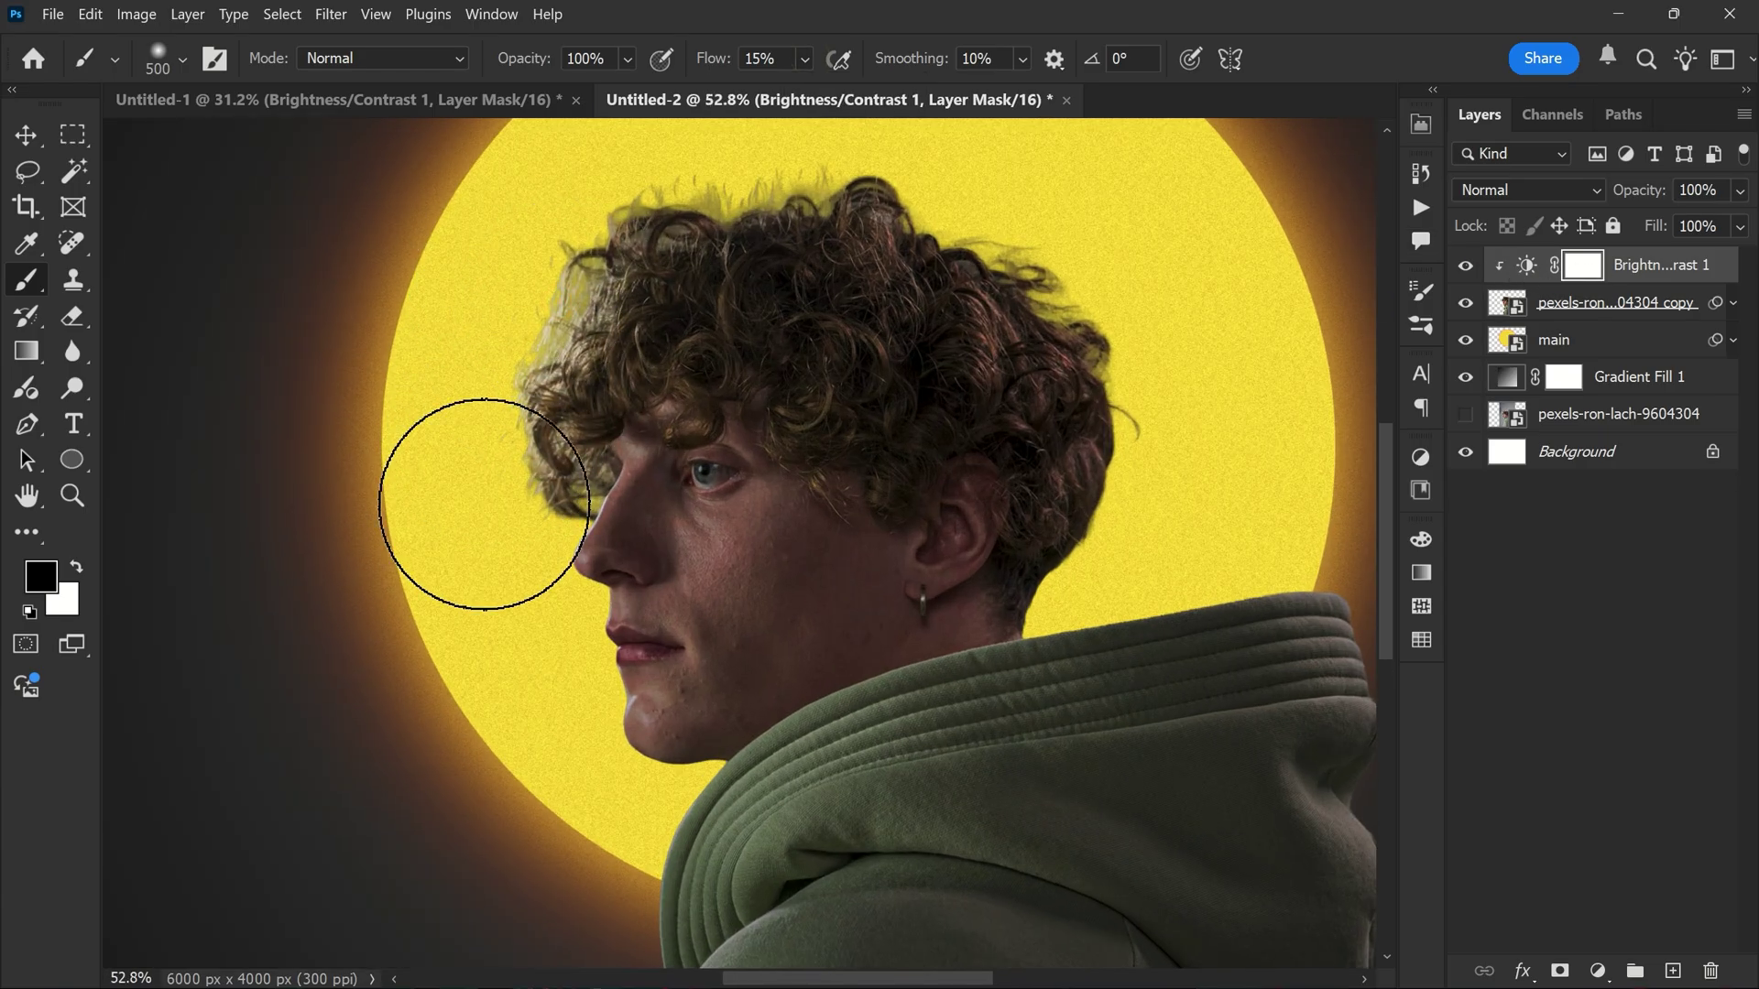
{"action": "key", "text": "bracketleft"}
{"action": "key", "text": "bracketleft"}
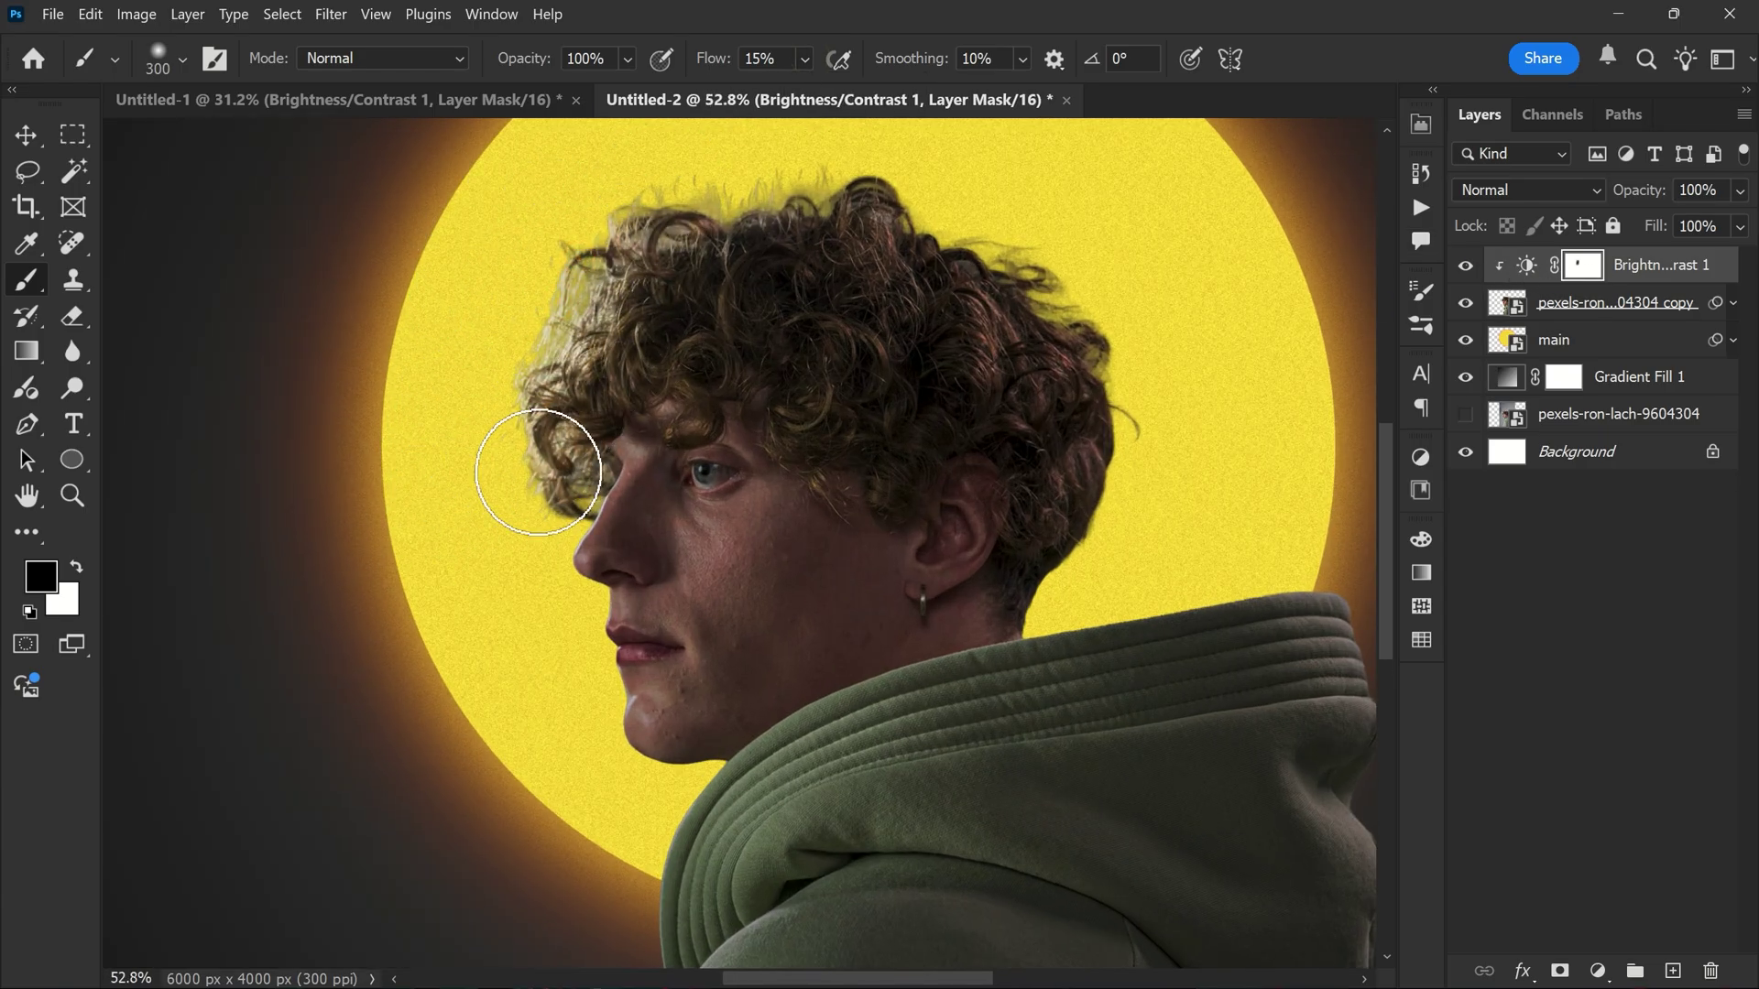
Step: Paint the Brightness/Contrast mask to relight the face profile, hair and hood edges
{"action": "mouse_move", "coordinate": [730, 286]}
{"action": "left_mouse_down"}
{"action": "mouse_move", "coordinate": [659, 431]}
{"action": "mouse_move", "coordinate": [635, 730]}
{"action": "mouse_move", "coordinate": [557, 546]}
{"action": "left_mouse_up"}
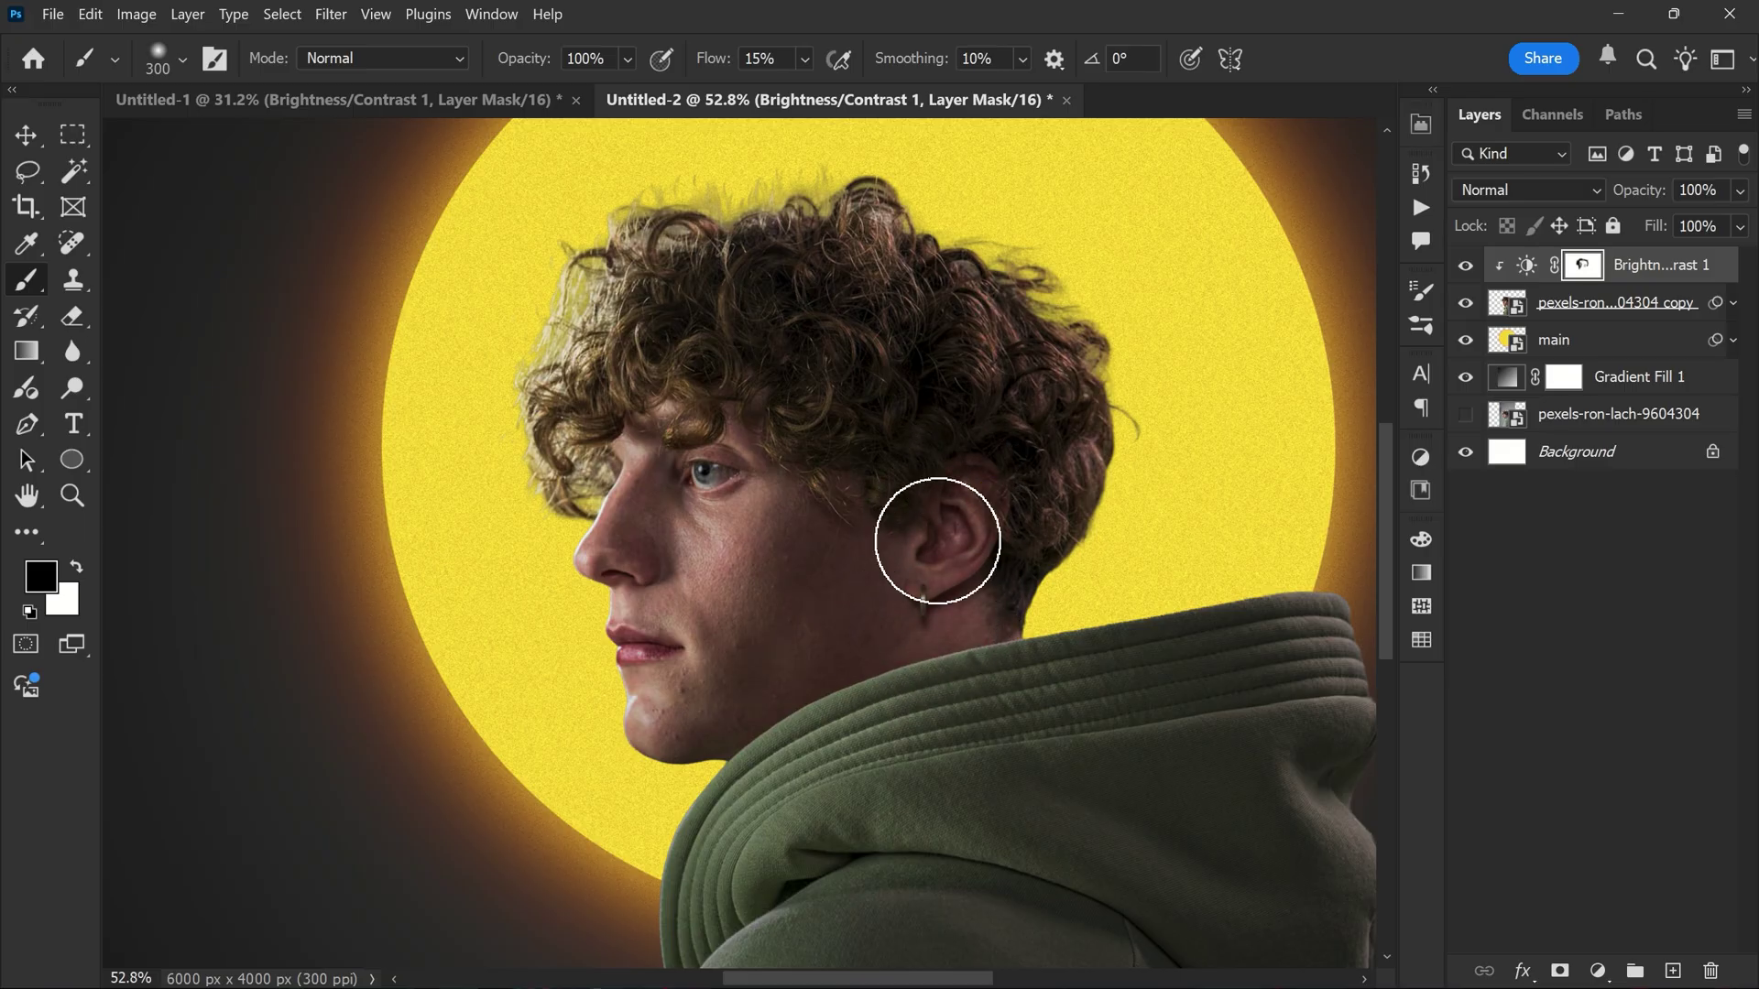
{"action": "mouse_move", "coordinate": [746, 354]}
{"action": "left_mouse_down"}
{"action": "mouse_move", "coordinate": [745, 247]}
{"action": "mouse_move", "coordinate": [1119, 447]}
{"action": "mouse_move", "coordinate": [1058, 447]}
{"action": "left_mouse_up"}
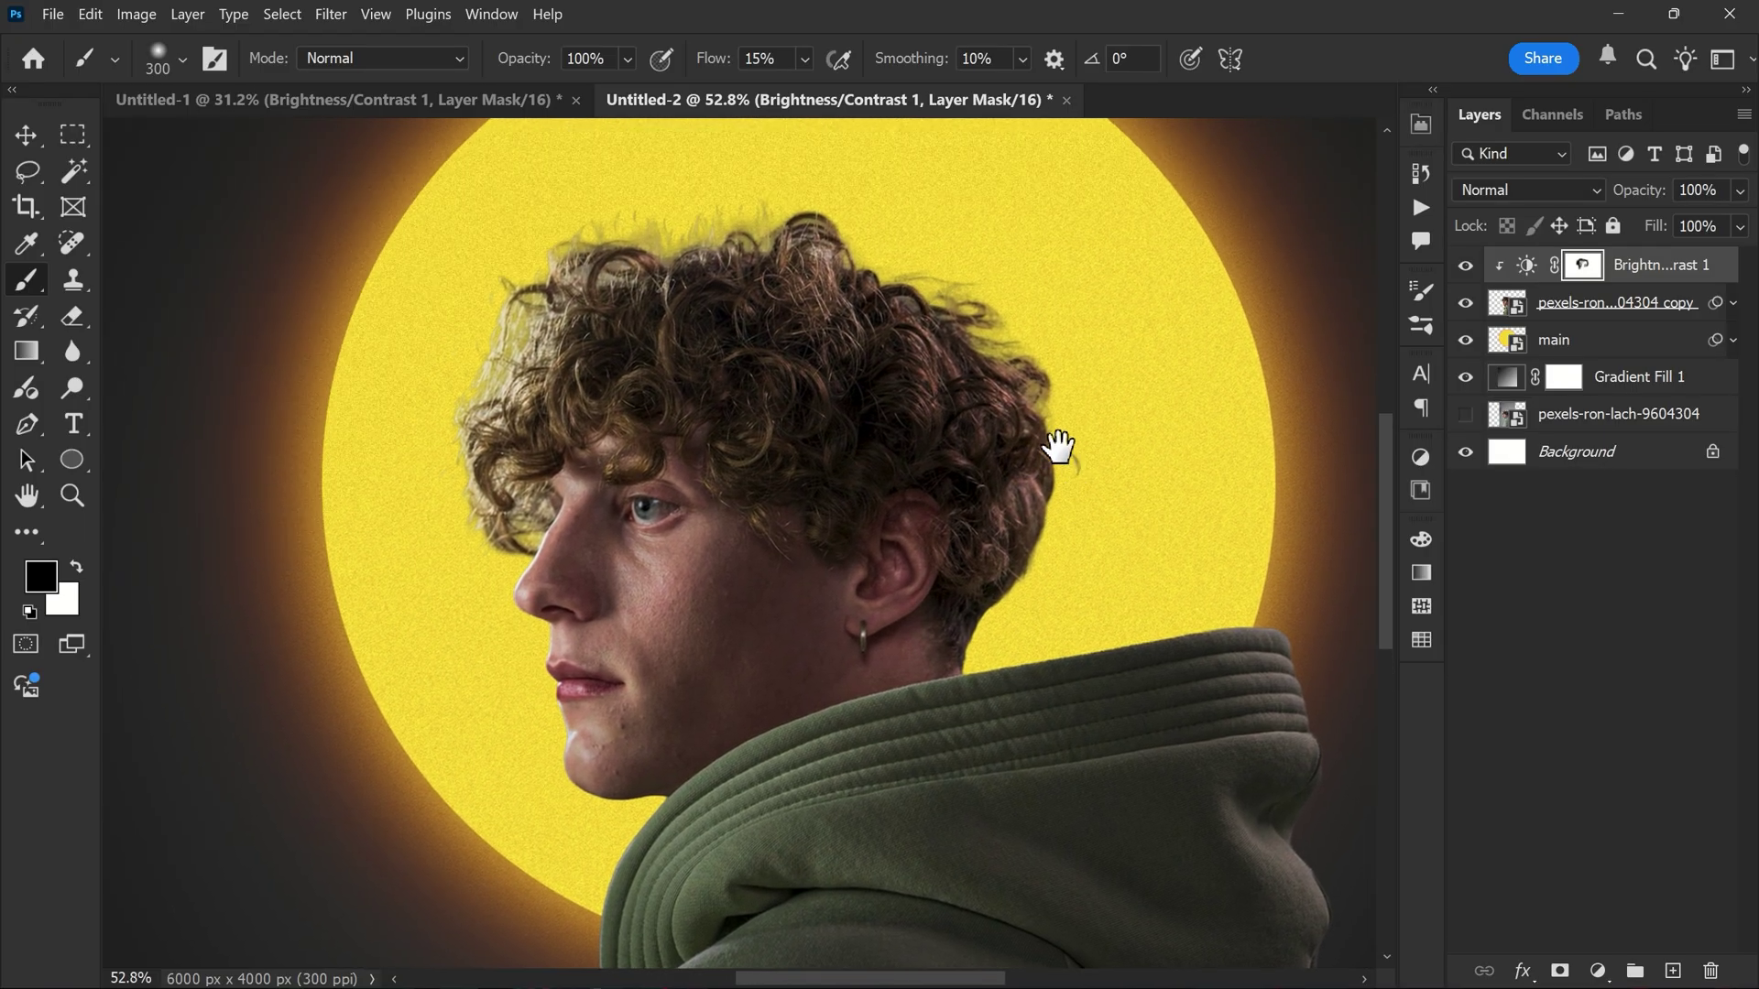
{"action": "left_click_drag", "start_coordinate": [602, 264], "coordinate": [486, 369]}
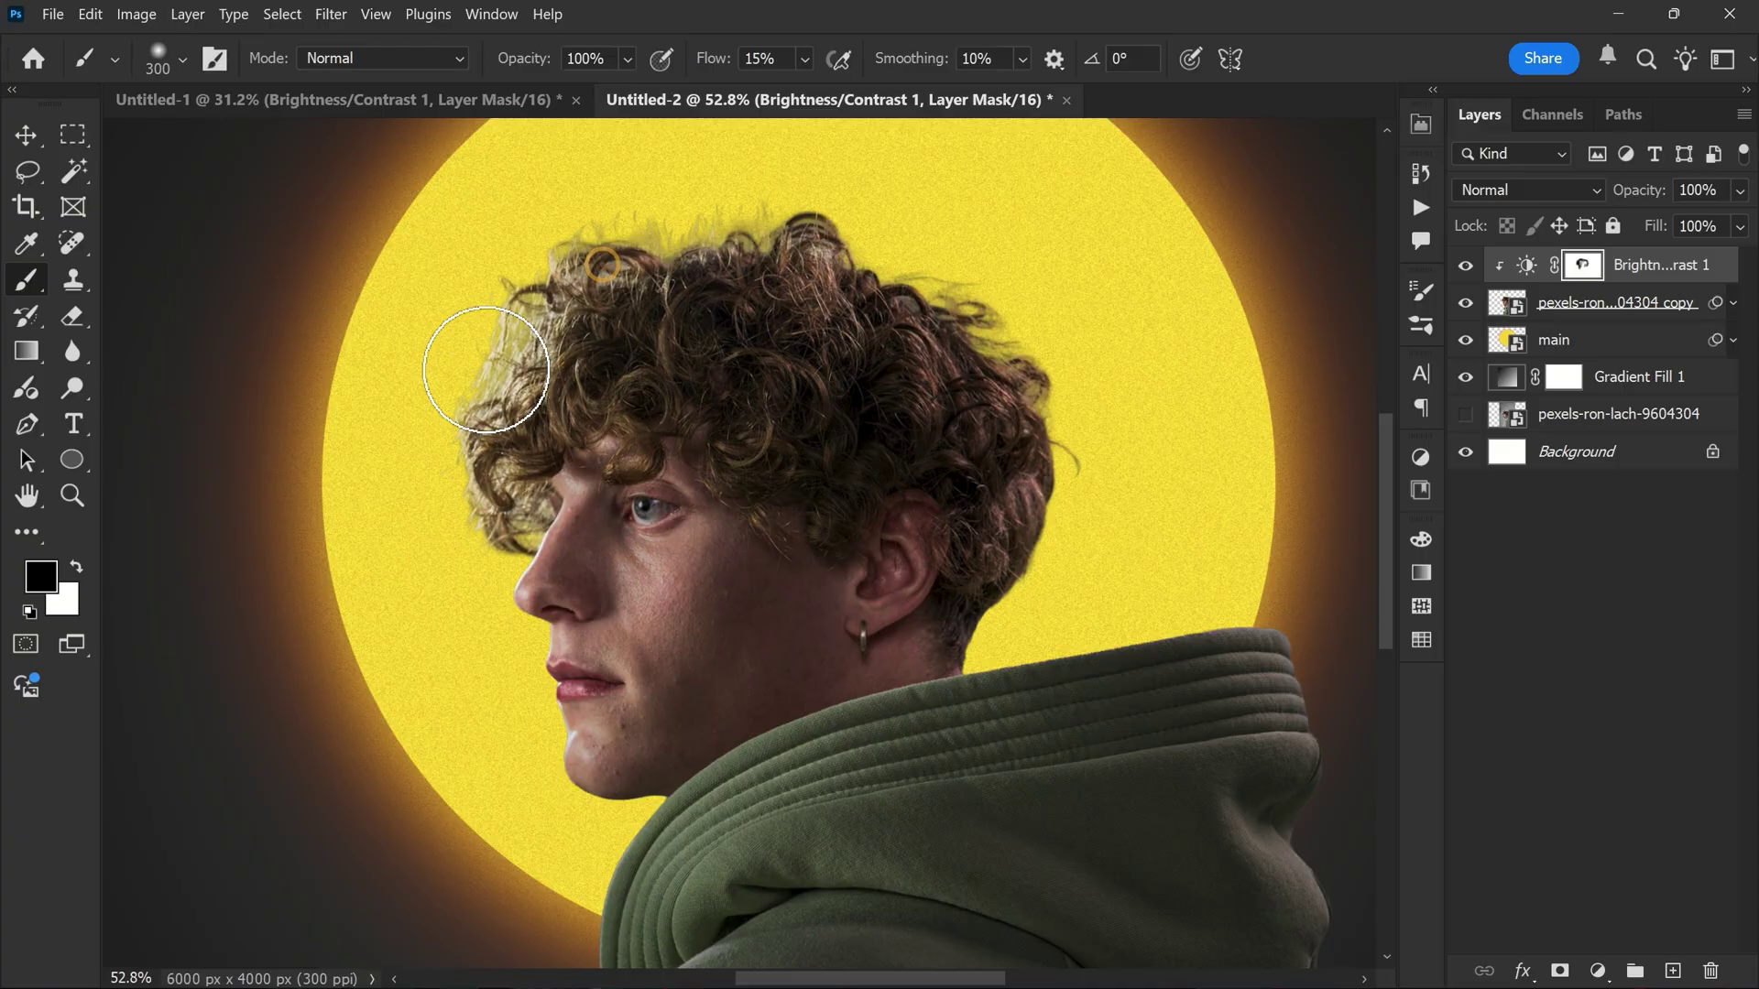
{"action": "left_click_drag", "start_coordinate": [927, 460], "coordinate": [959, 328]}
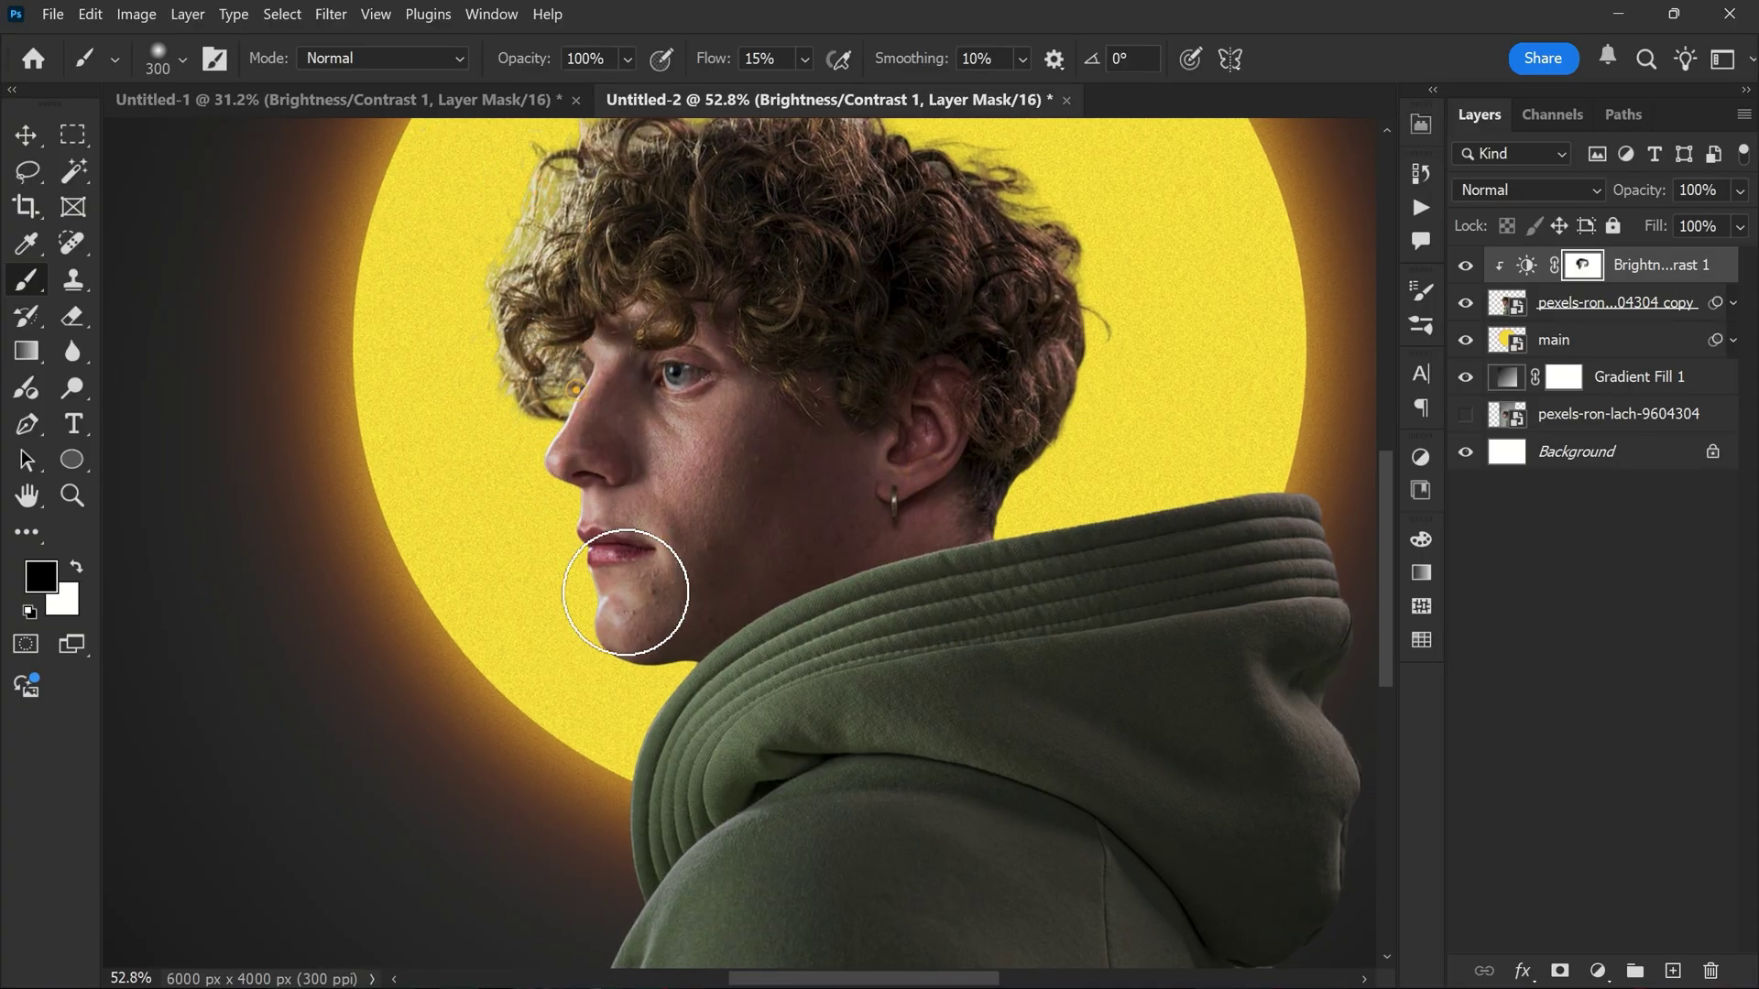
{"action": "left_click_drag", "start_coordinate": [910, 455], "coordinate": [872, 417]}
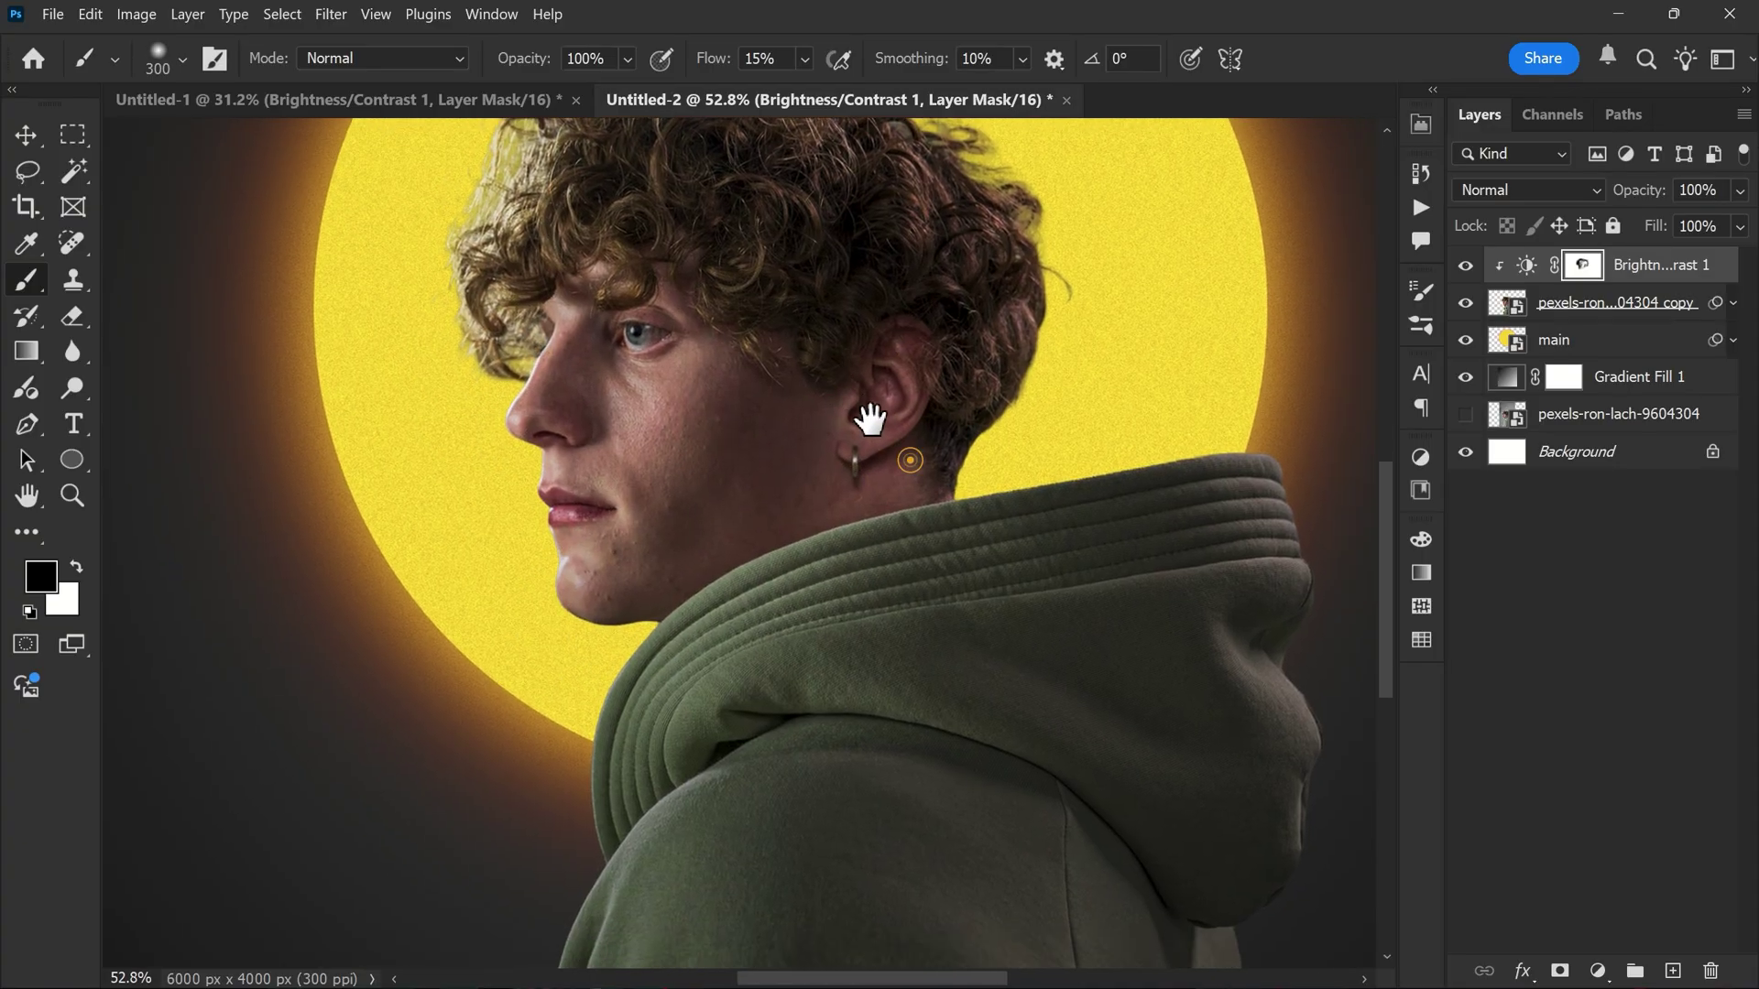
{"action": "mouse_move", "coordinate": [903, 633]}
{"action": "left_mouse_down"}
{"action": "mouse_move", "coordinate": [774, 450]}
{"action": "mouse_move", "coordinate": [1049, 374]}
{"action": "left_mouse_up"}
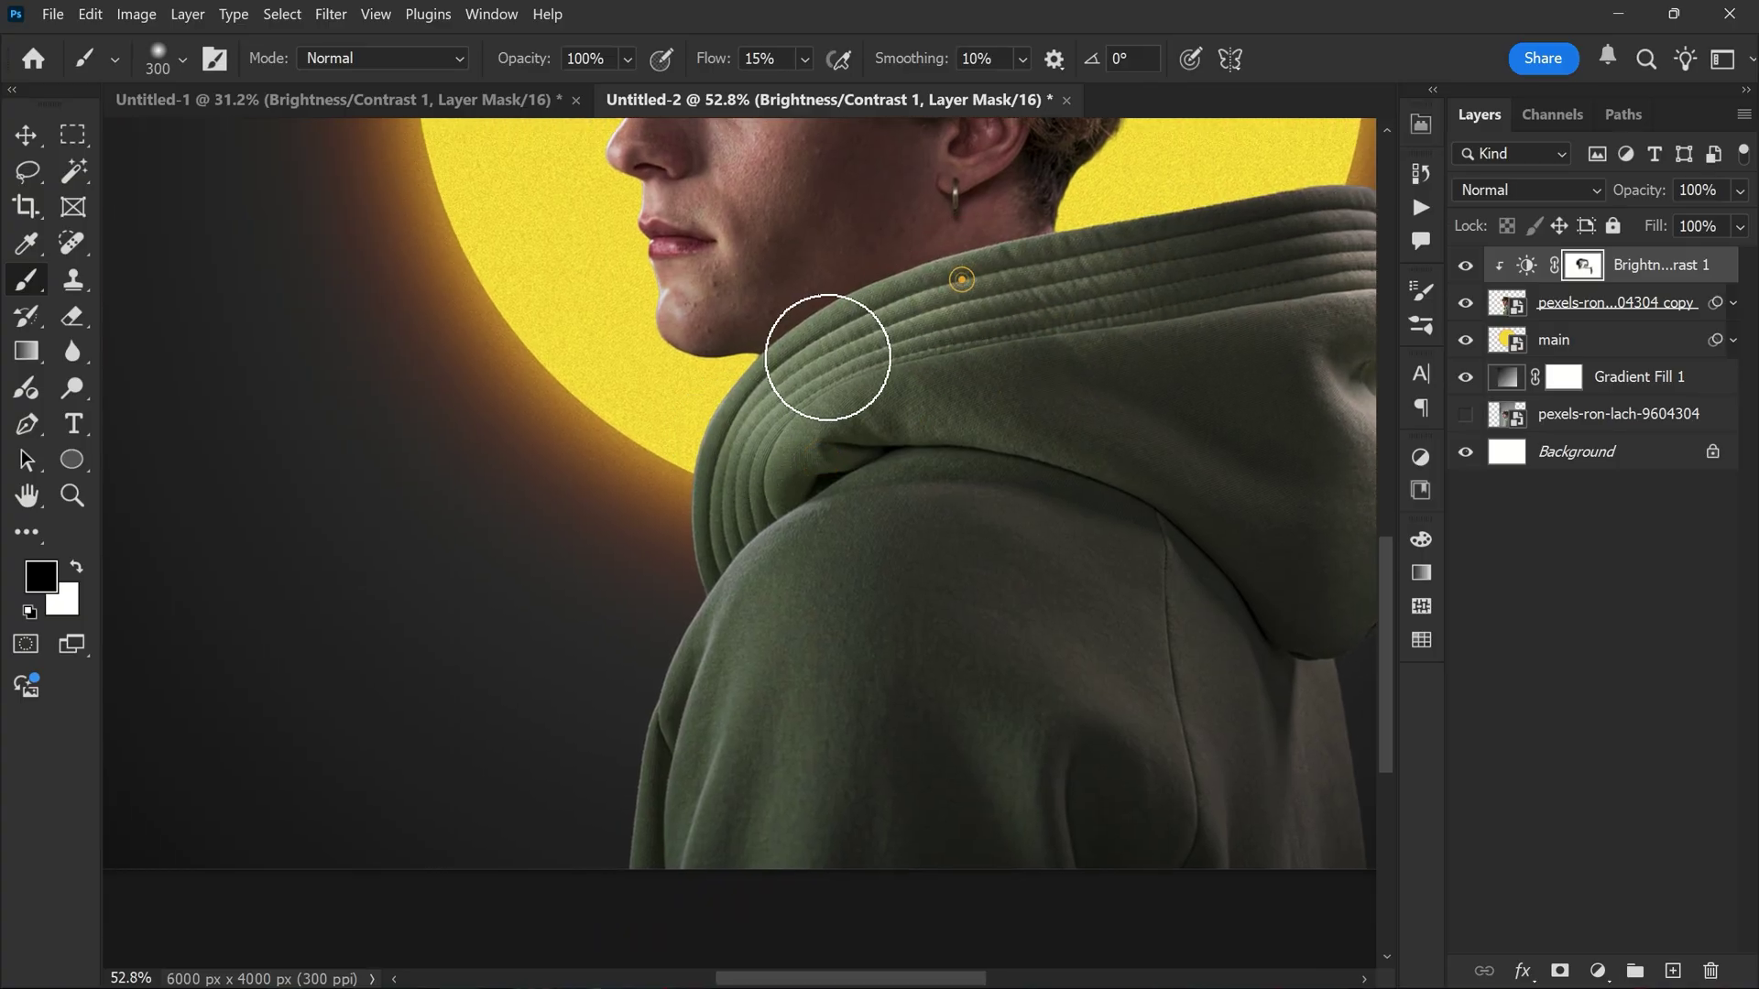
{"action": "left_click_drag", "start_coordinate": [791, 455], "coordinate": [832, 324]}
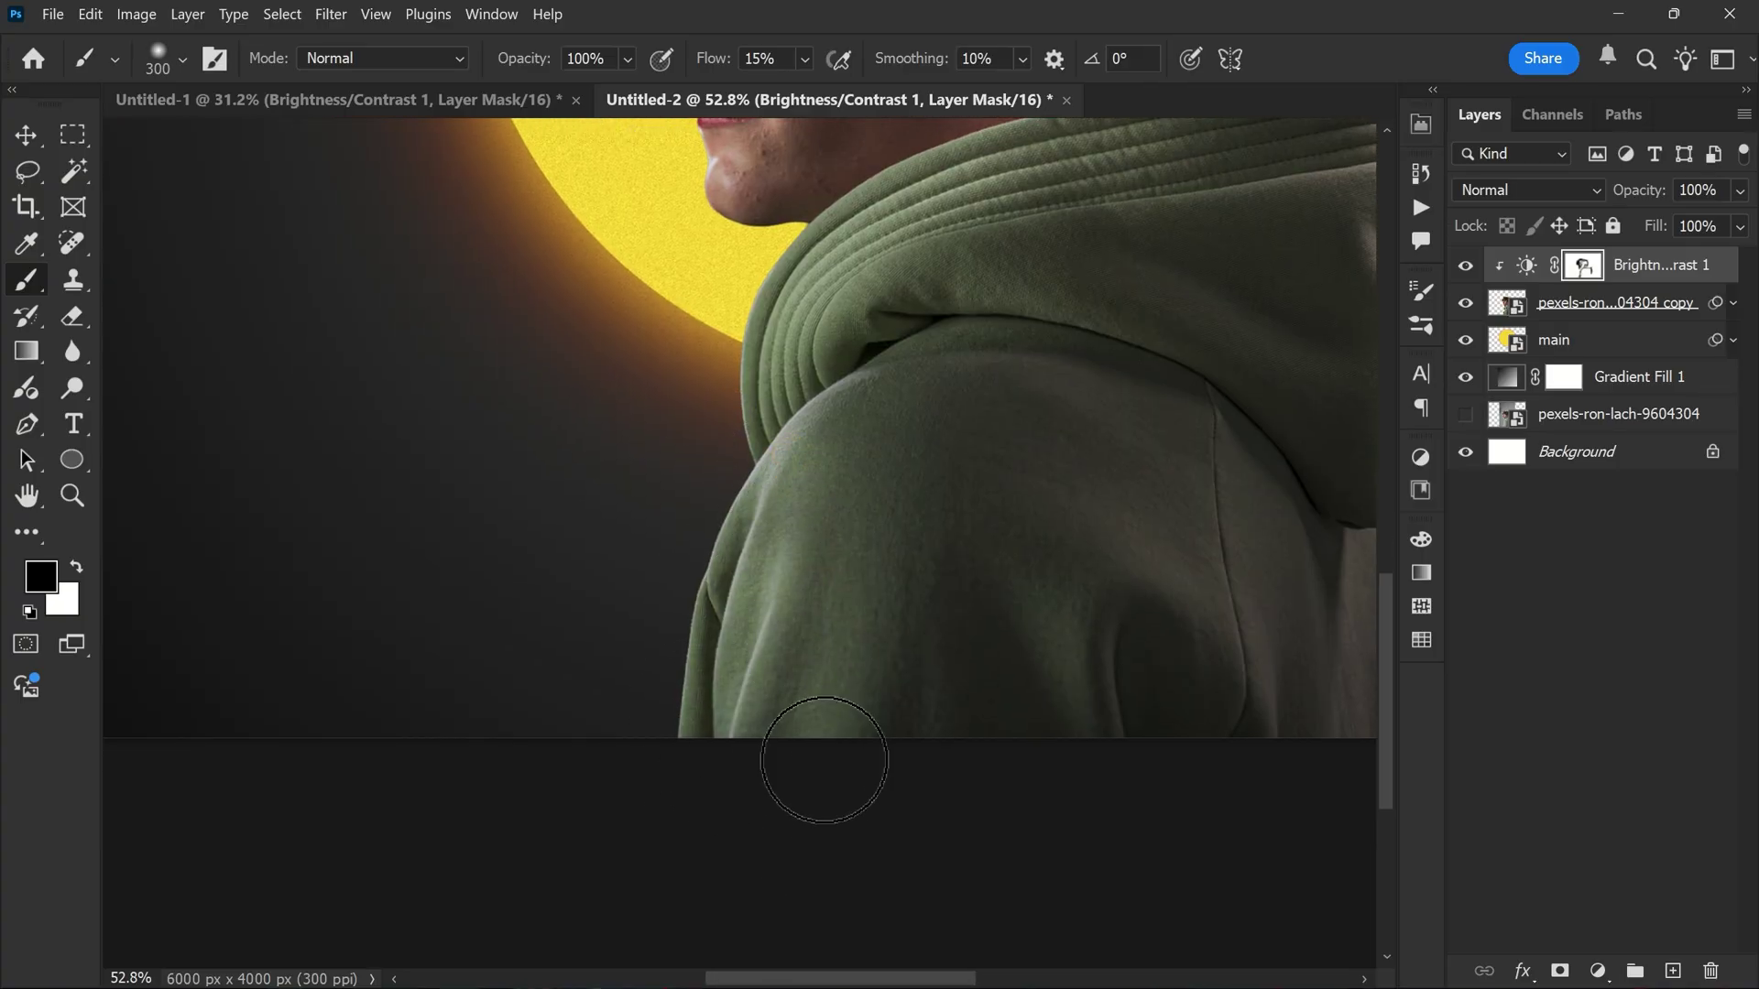
{"action": "left_click_drag", "start_coordinate": [1013, 420], "coordinate": [802, 504]}
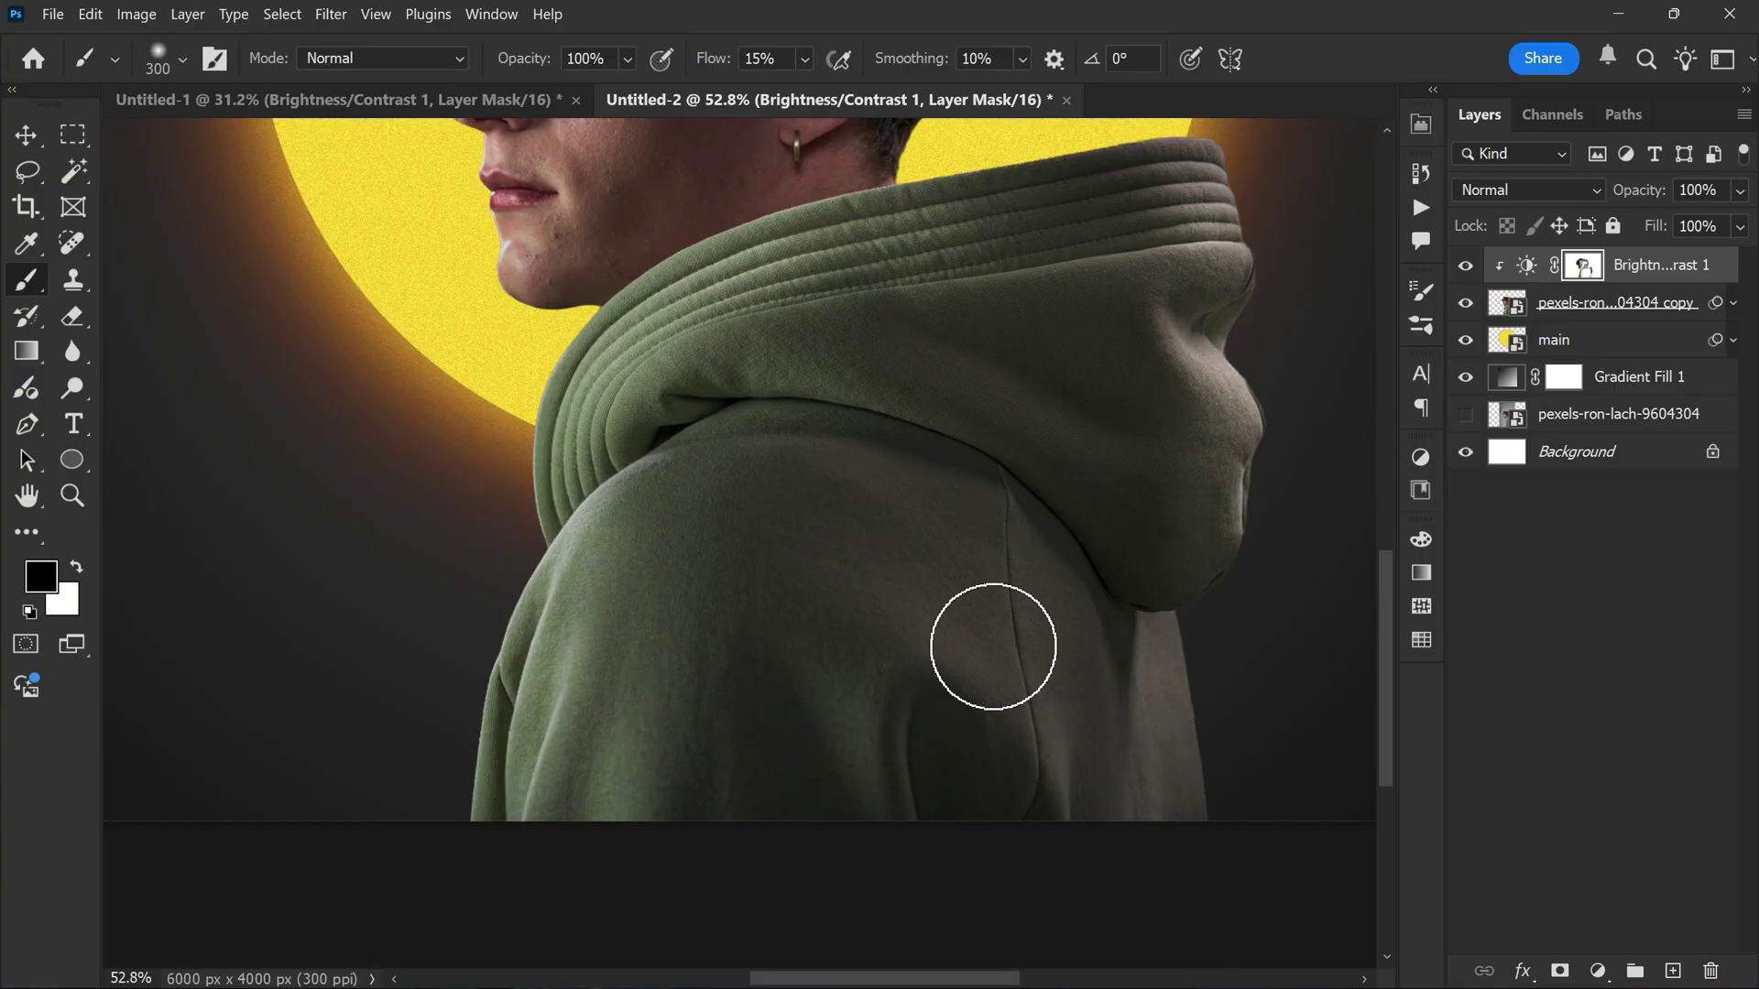
{"action": "left_click_drag", "start_coordinate": [711, 400], "coordinate": [597, 546]}
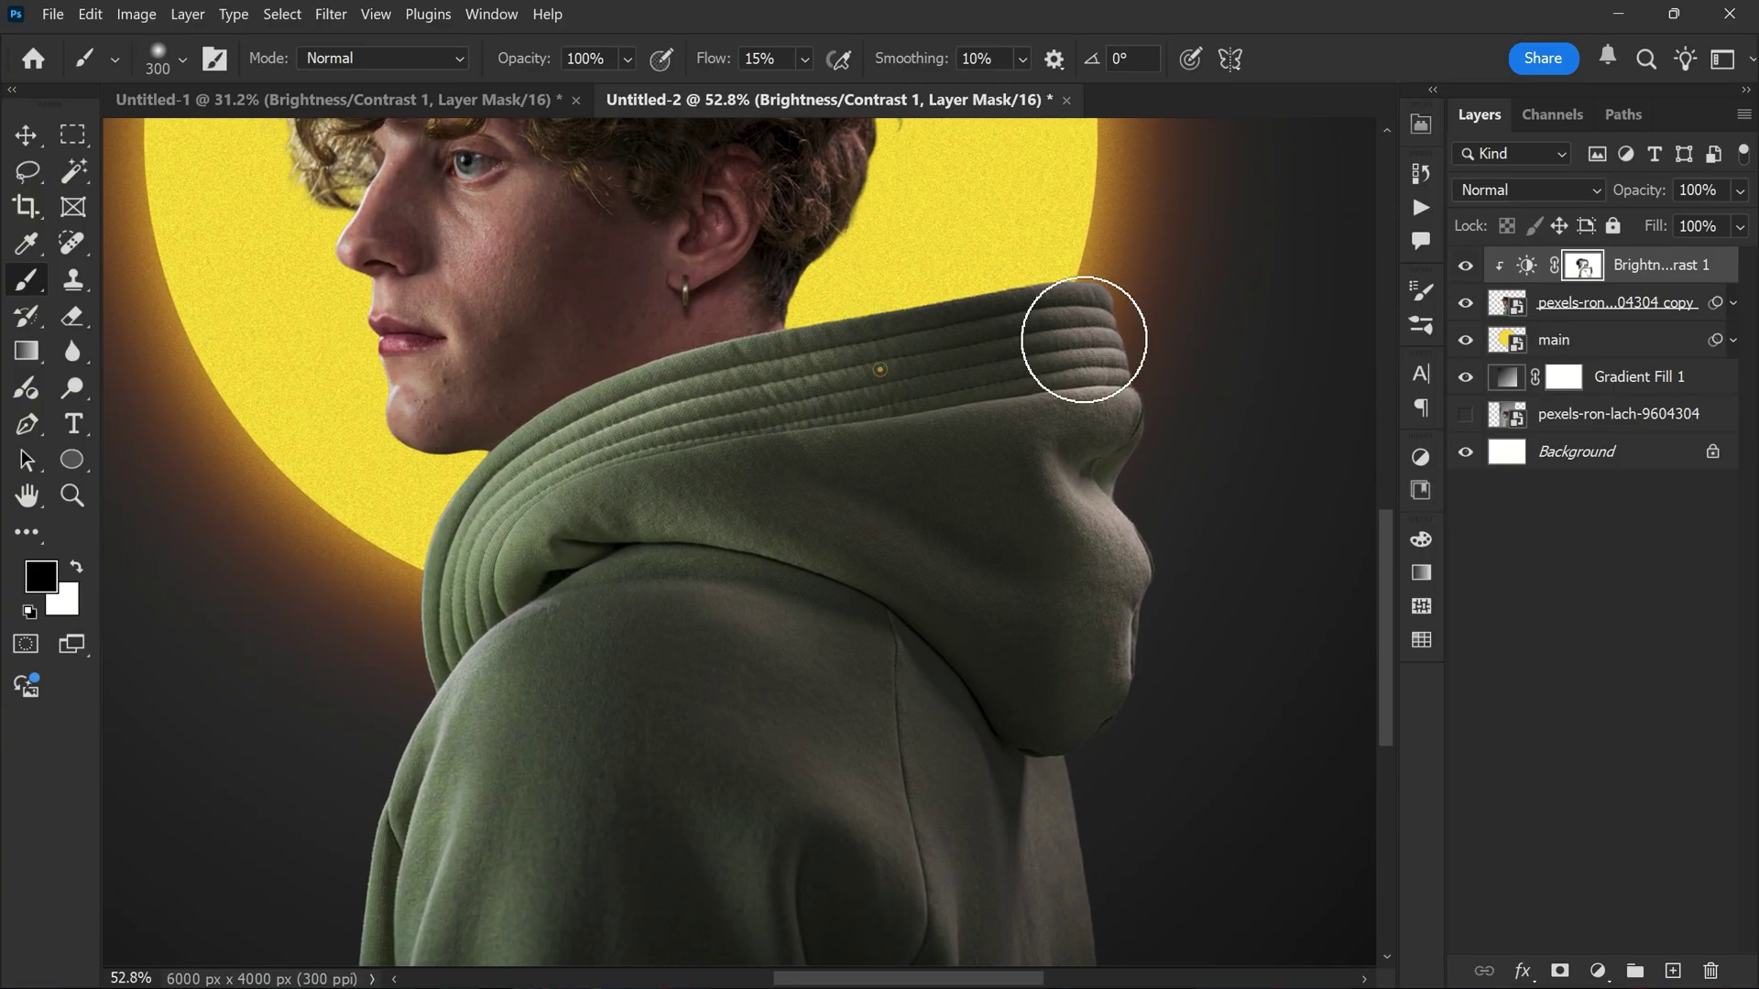
{"action": "left_click_drag", "start_coordinate": [848, 406], "coordinate": [916, 476]}
{"action": "scroll", "coordinate": [841, 451], "scroll_direction": "down", "scroll_amount": 2, "text": "alt"}
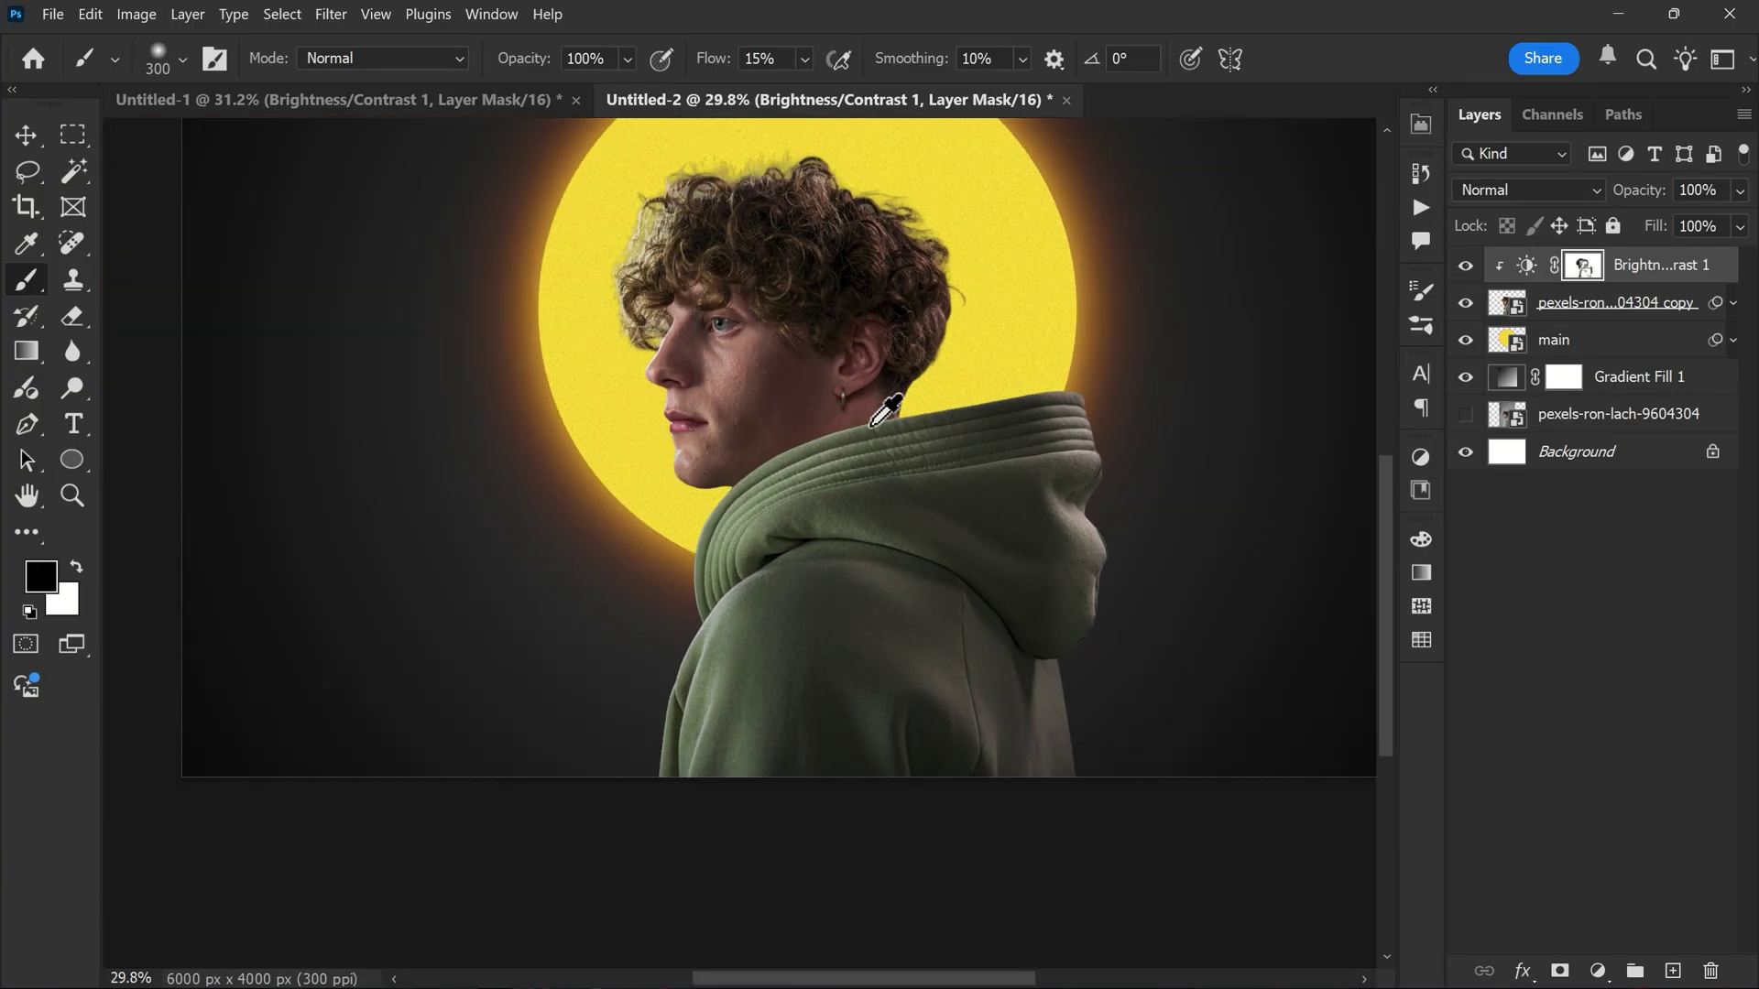
{"action": "key", "text": "ctrl+0"}
Step: Add a new Layer 1 clipped to the man and set it to Overlay blend mode
{"action": "key", "text": "v"}
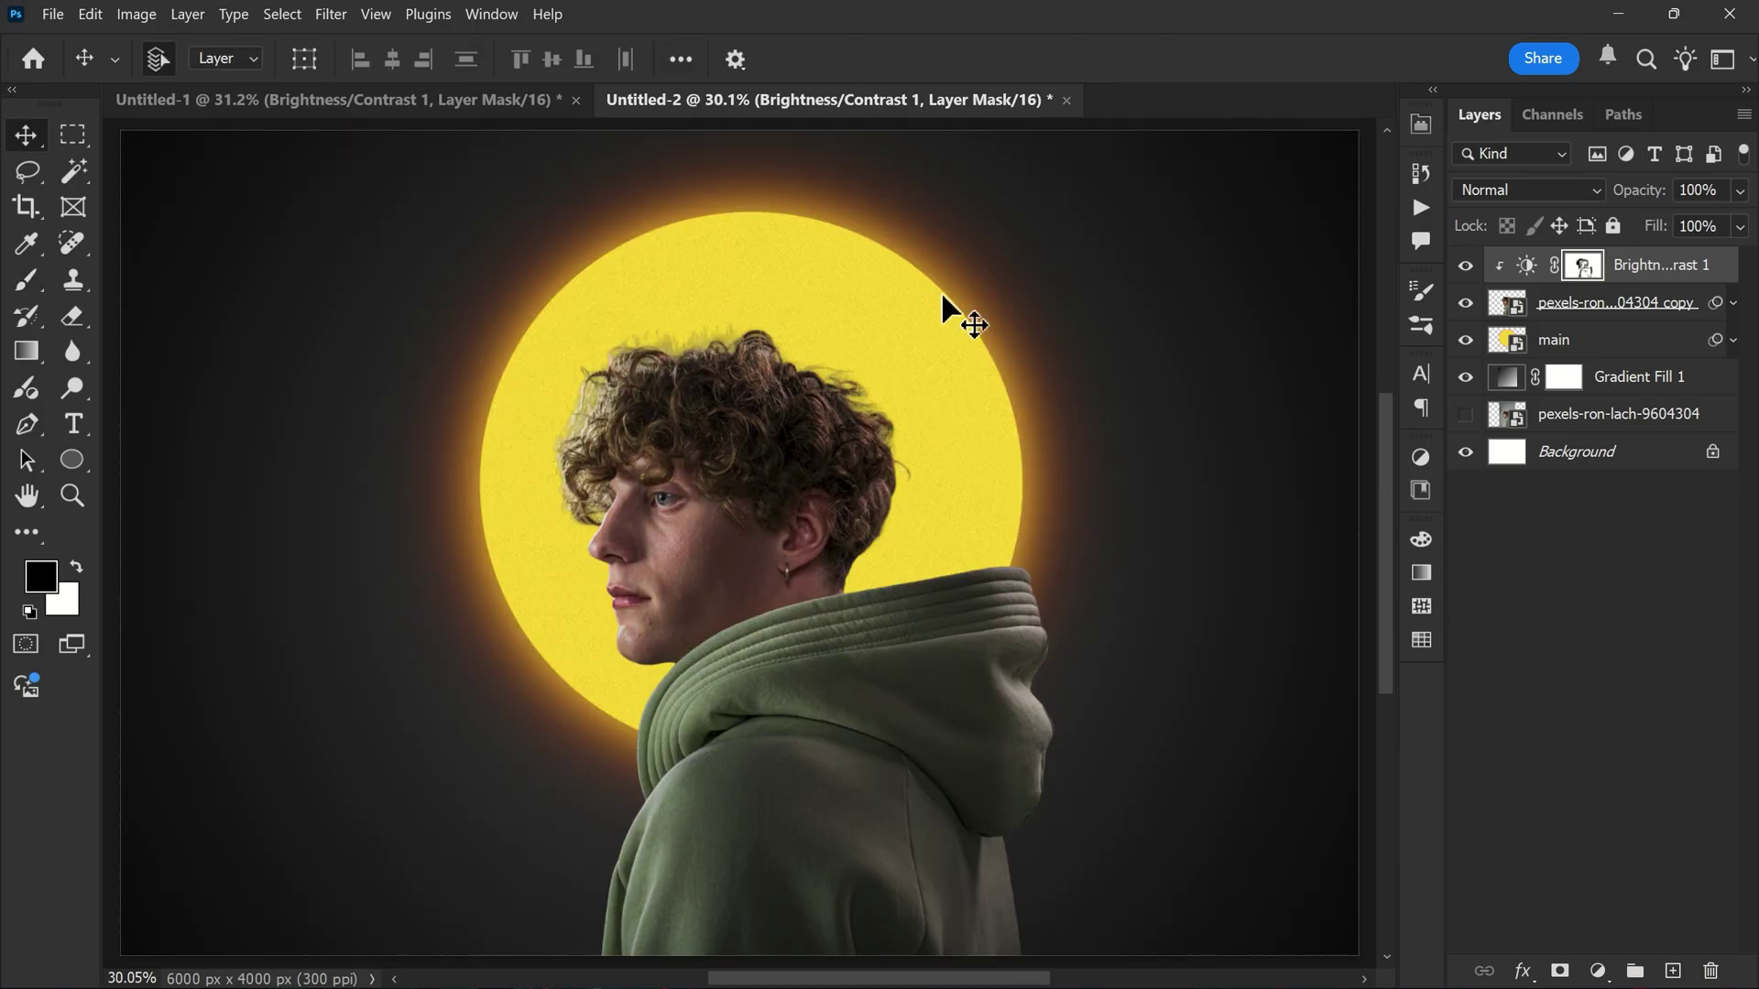
{"action": "left_click", "coordinate": [1673, 973]}
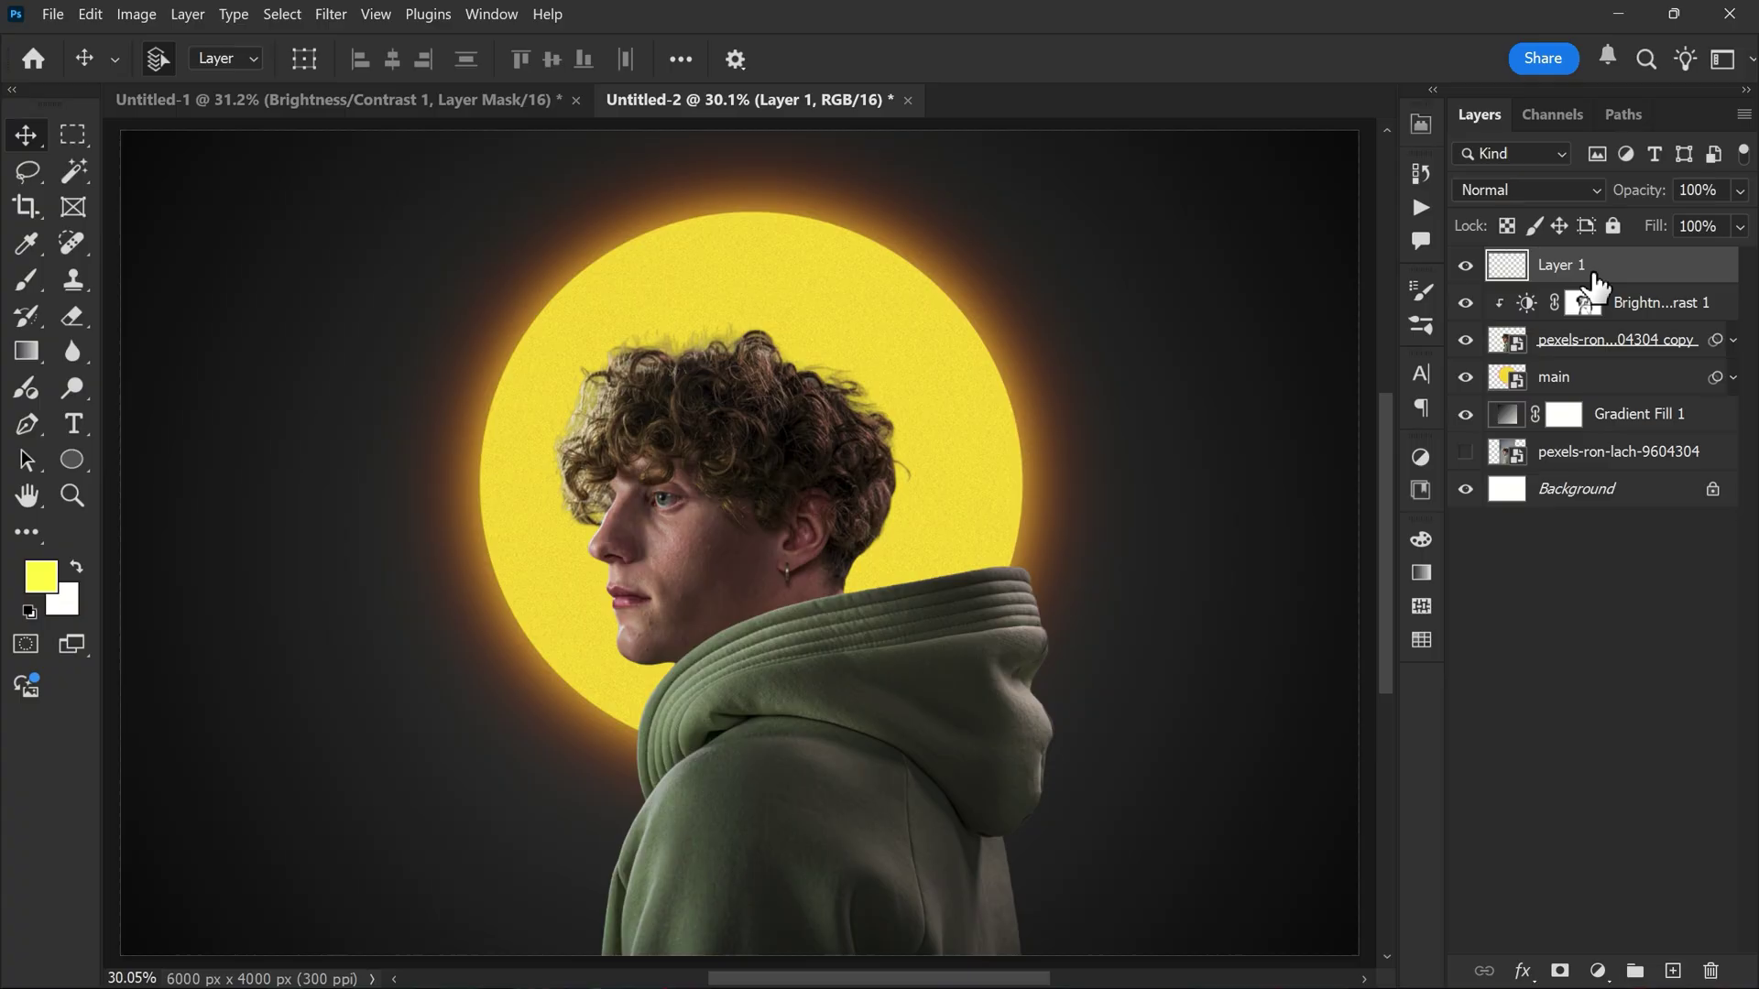
{"action": "right_click", "coordinate": [1592, 275]}
{"action": "left_click", "coordinate": [1568, 753]}
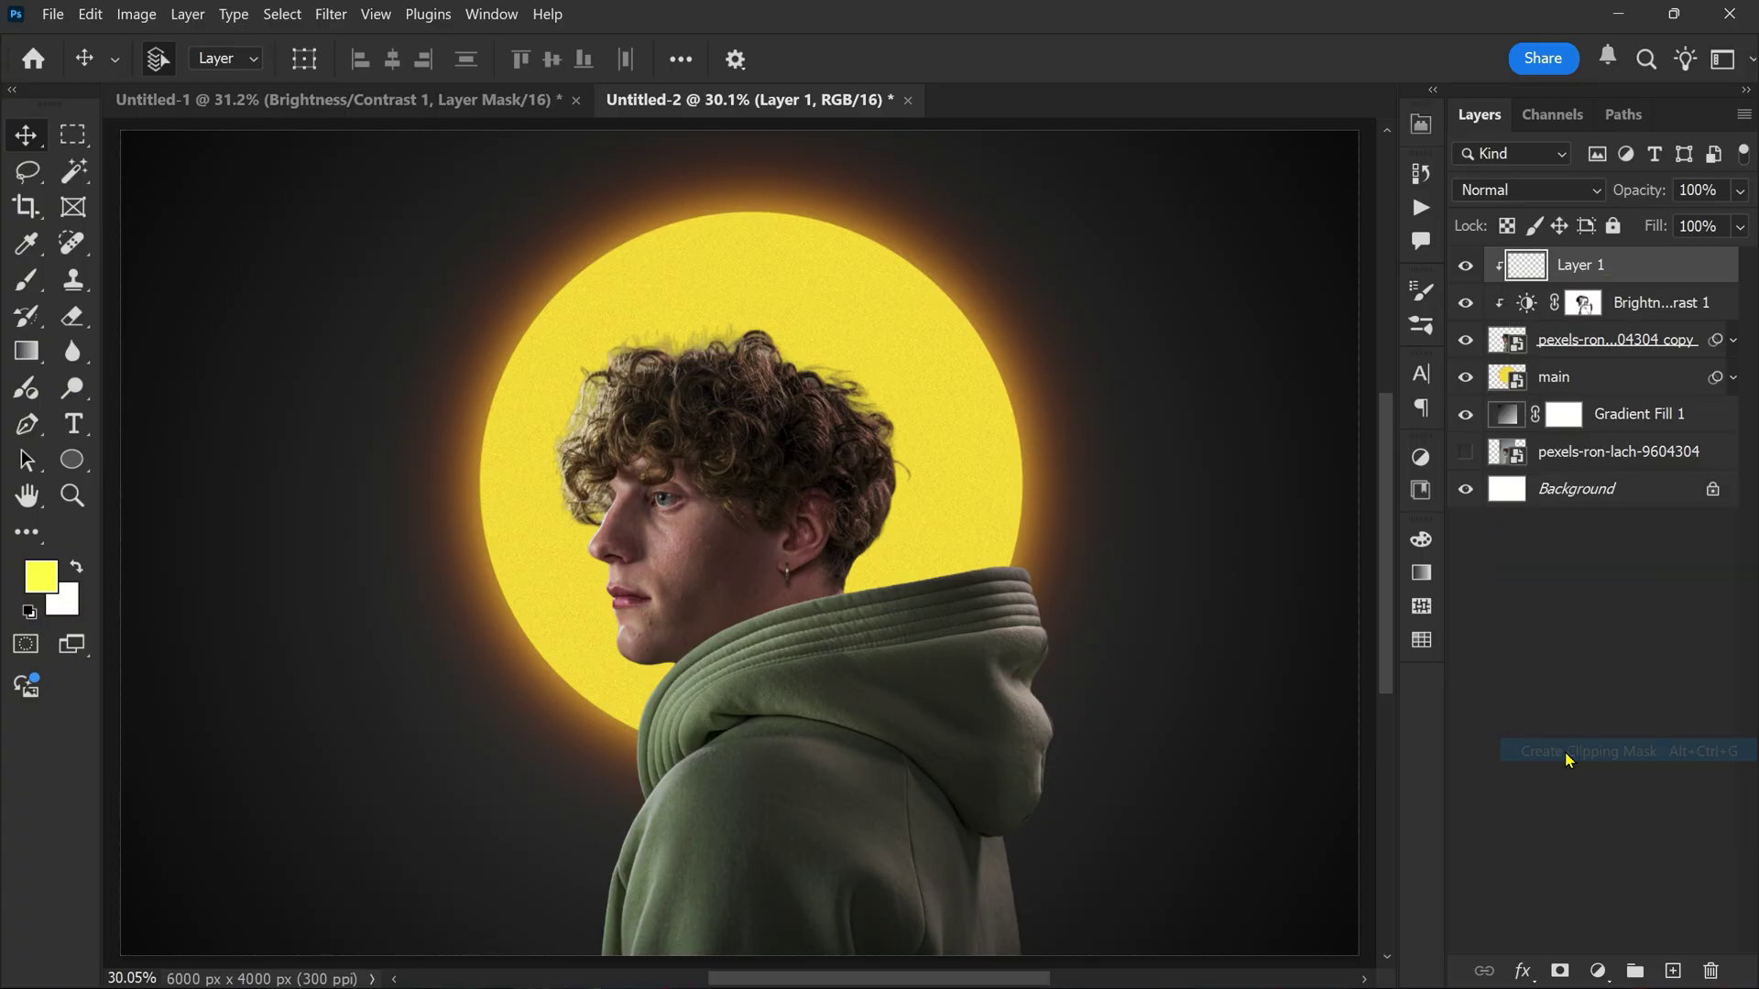
{"action": "left_click", "coordinate": [1518, 190]}
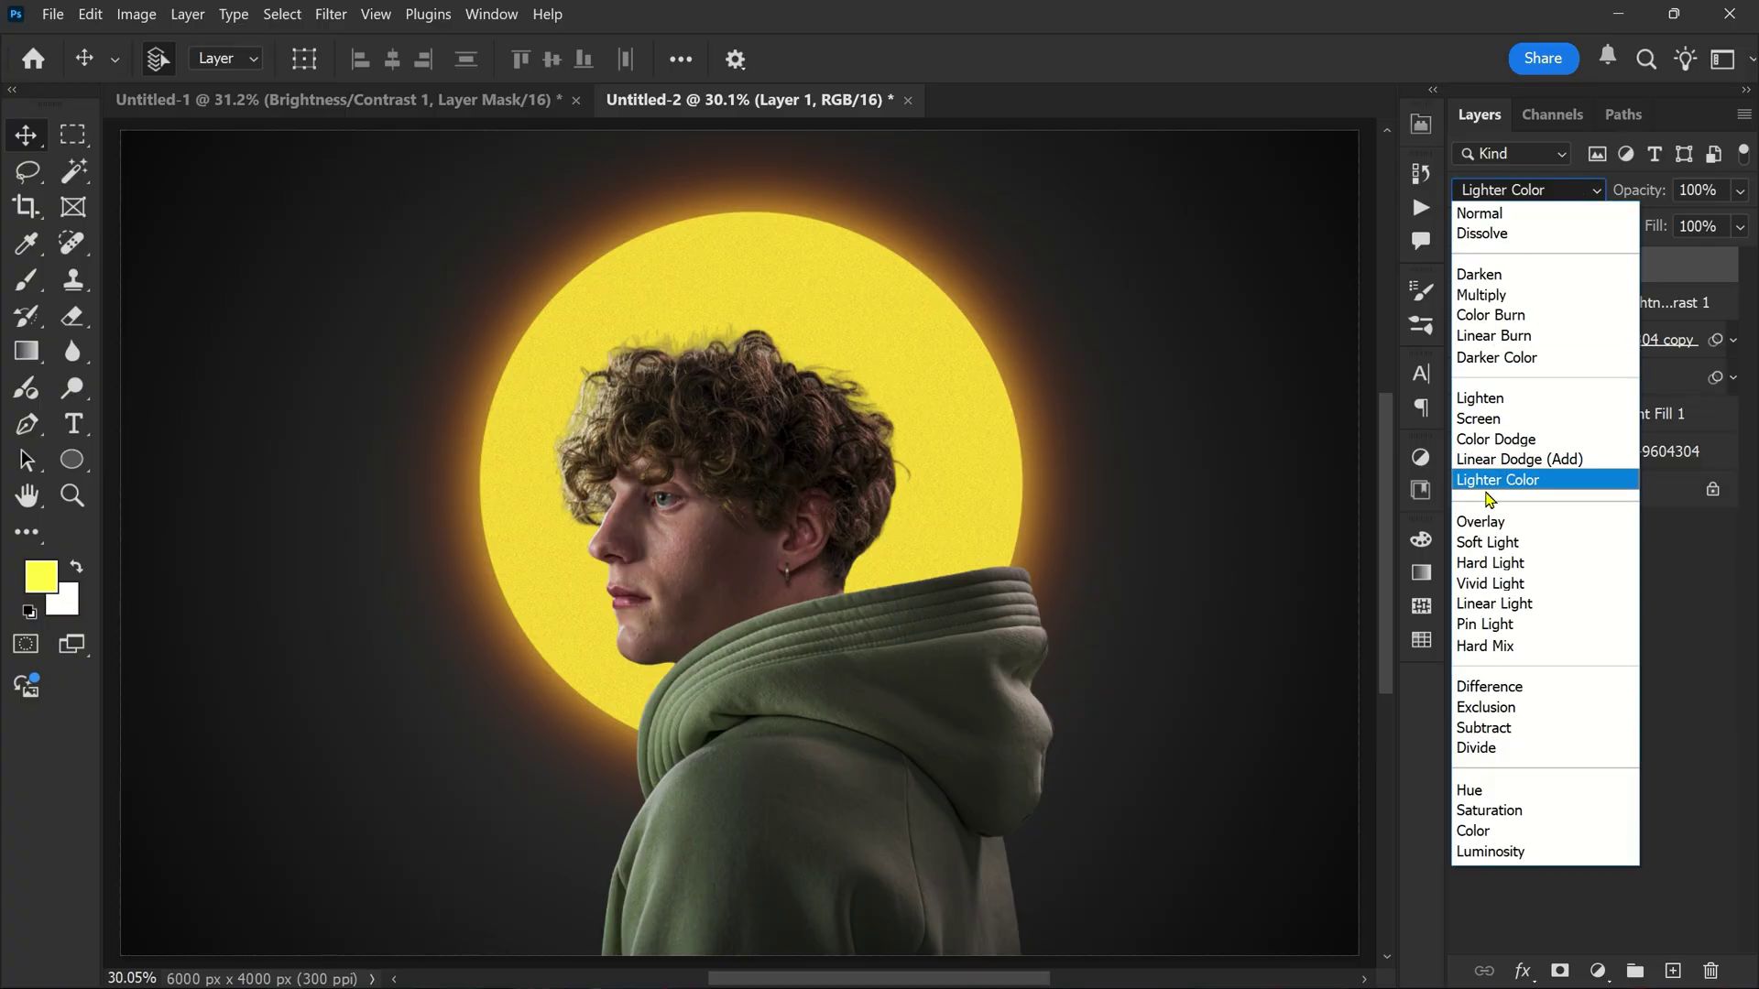
{"action": "left_click", "coordinate": [1489, 518]}
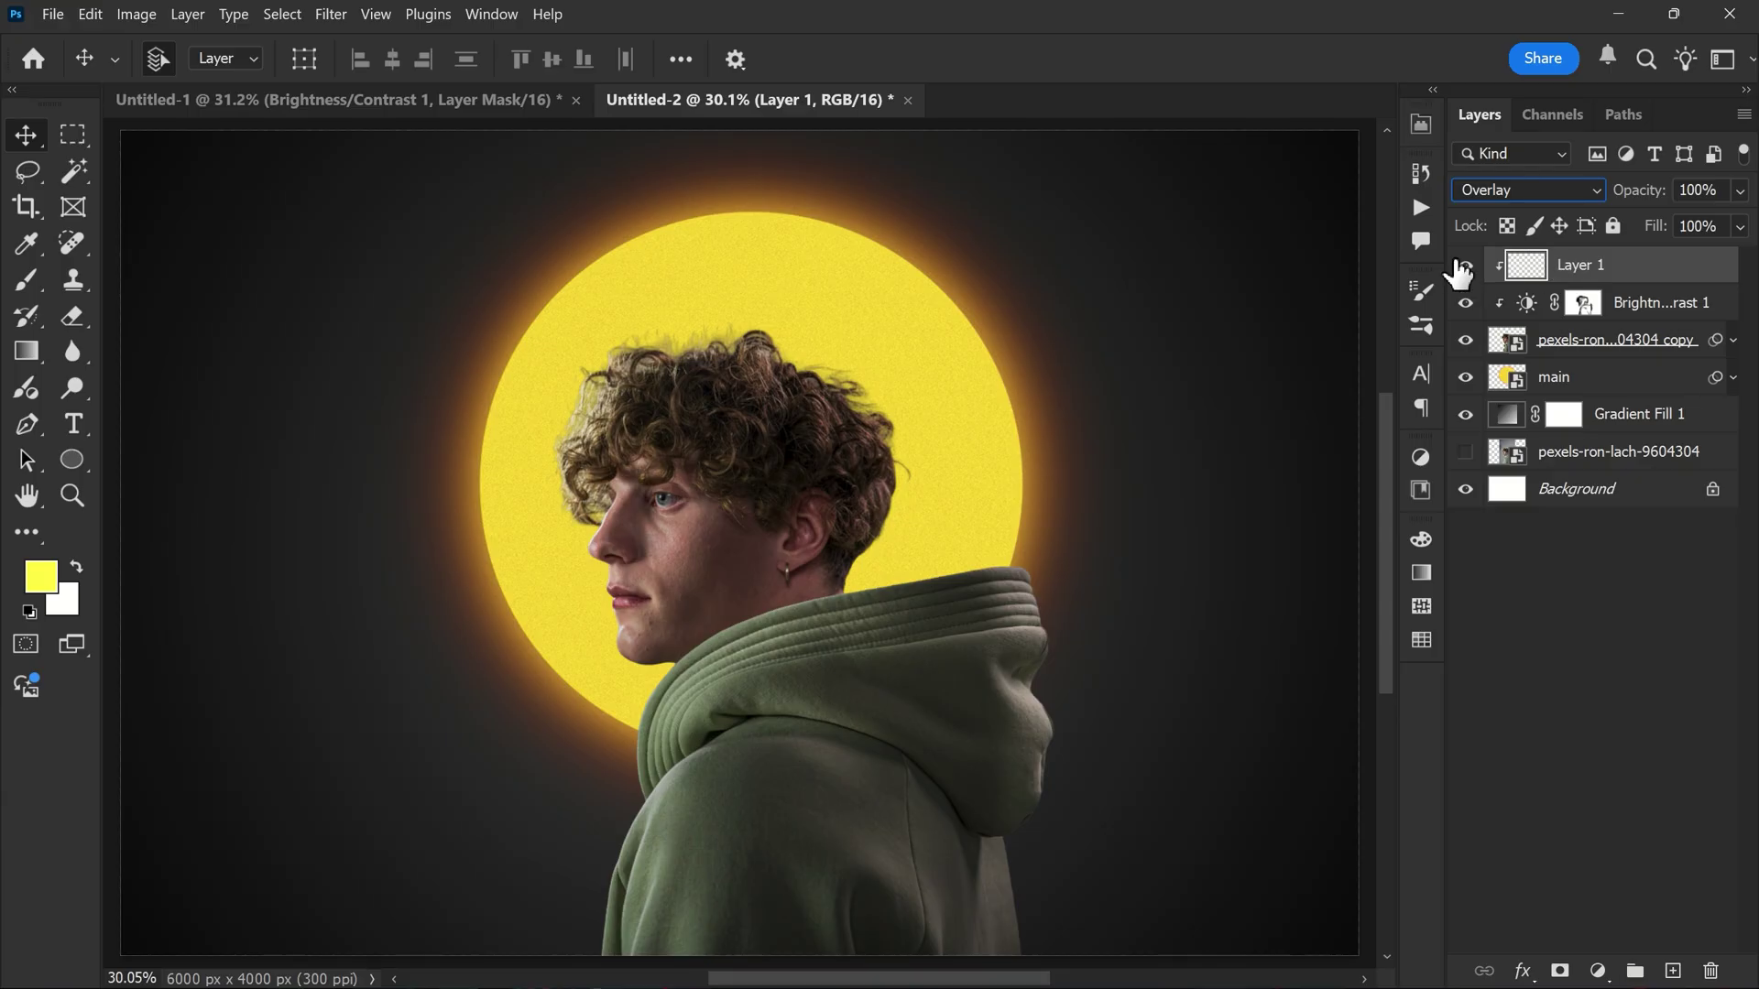
Step: Select the Brush tool with orange ffa127 as the foreground colour
{"action": "left_click", "coordinate": [26, 279]}
{"action": "left_click", "coordinate": [134, 279]}
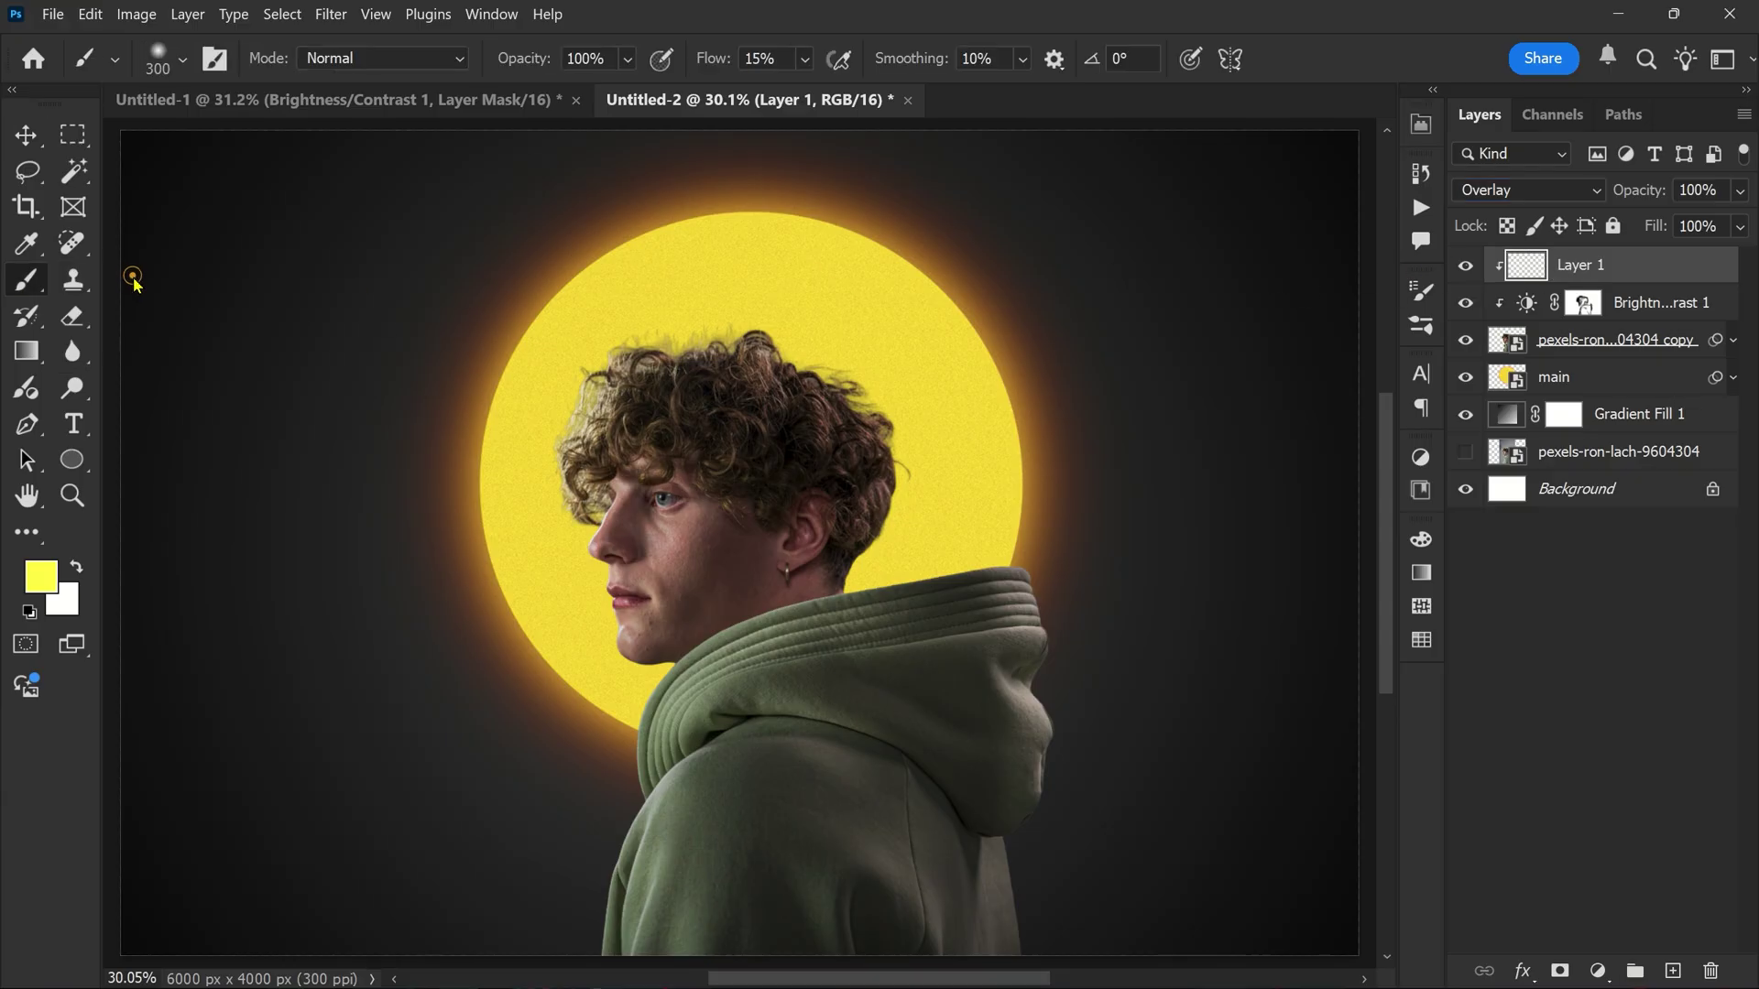
{"action": "left_click", "coordinate": [40, 576]}
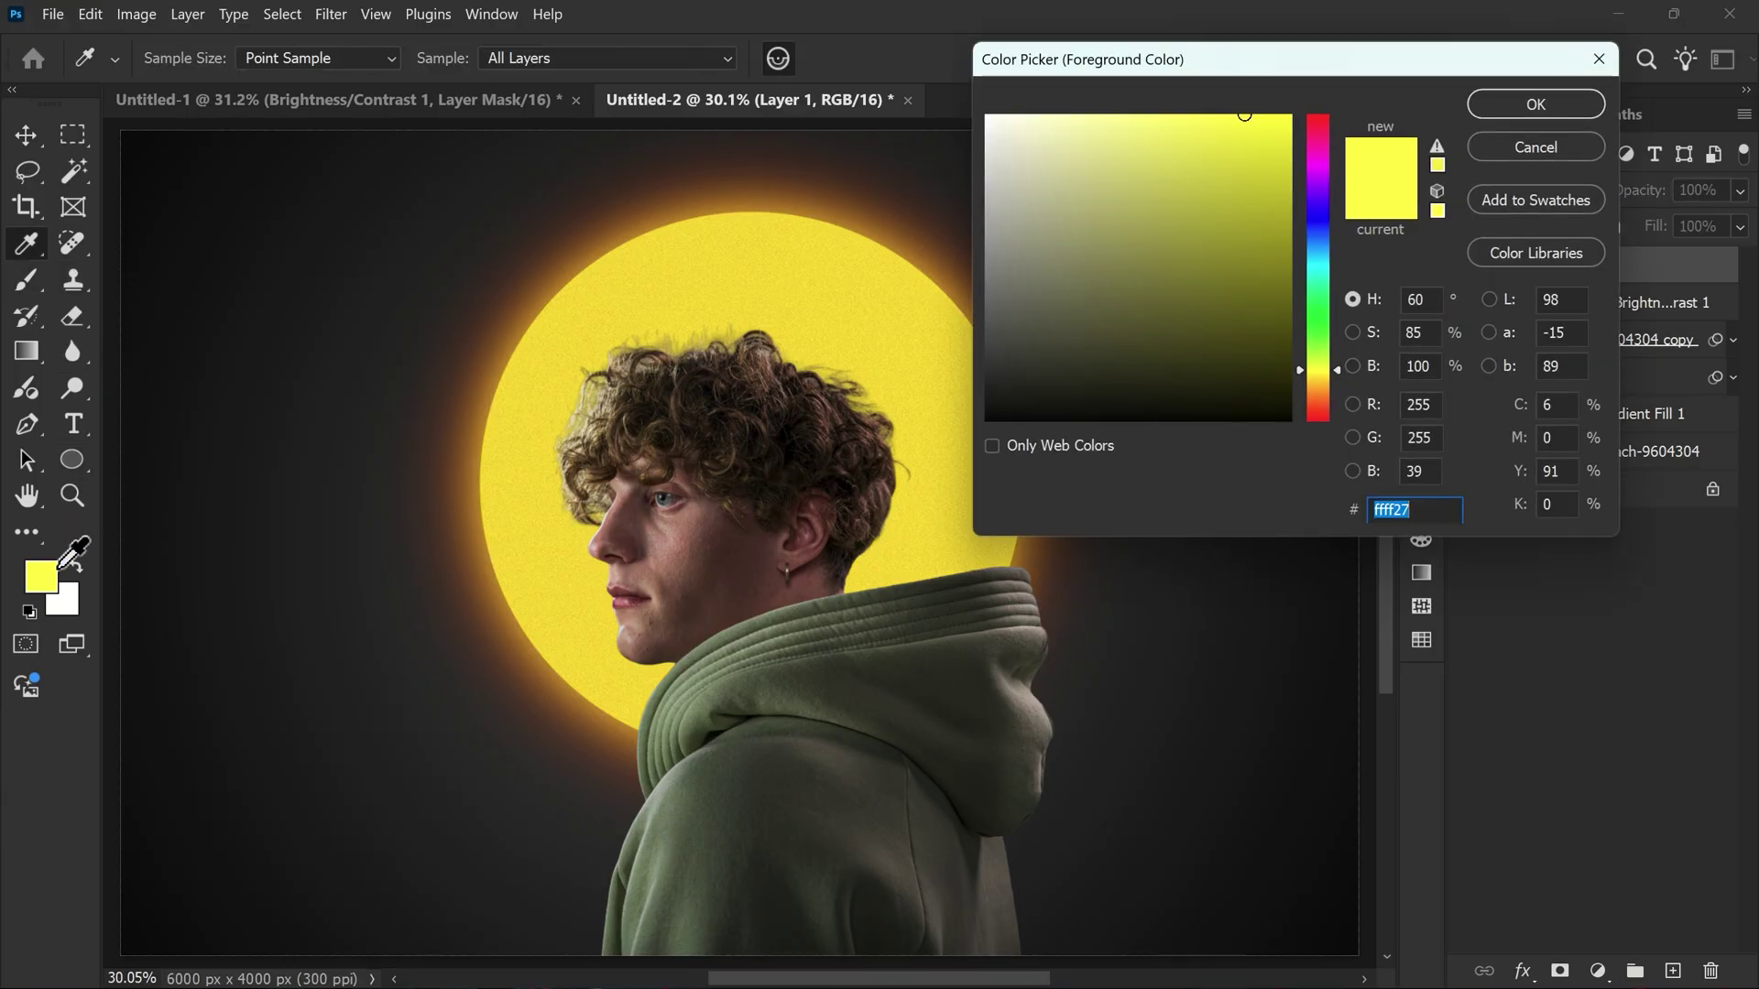
{"action": "left_click", "coordinate": [1320, 382]}
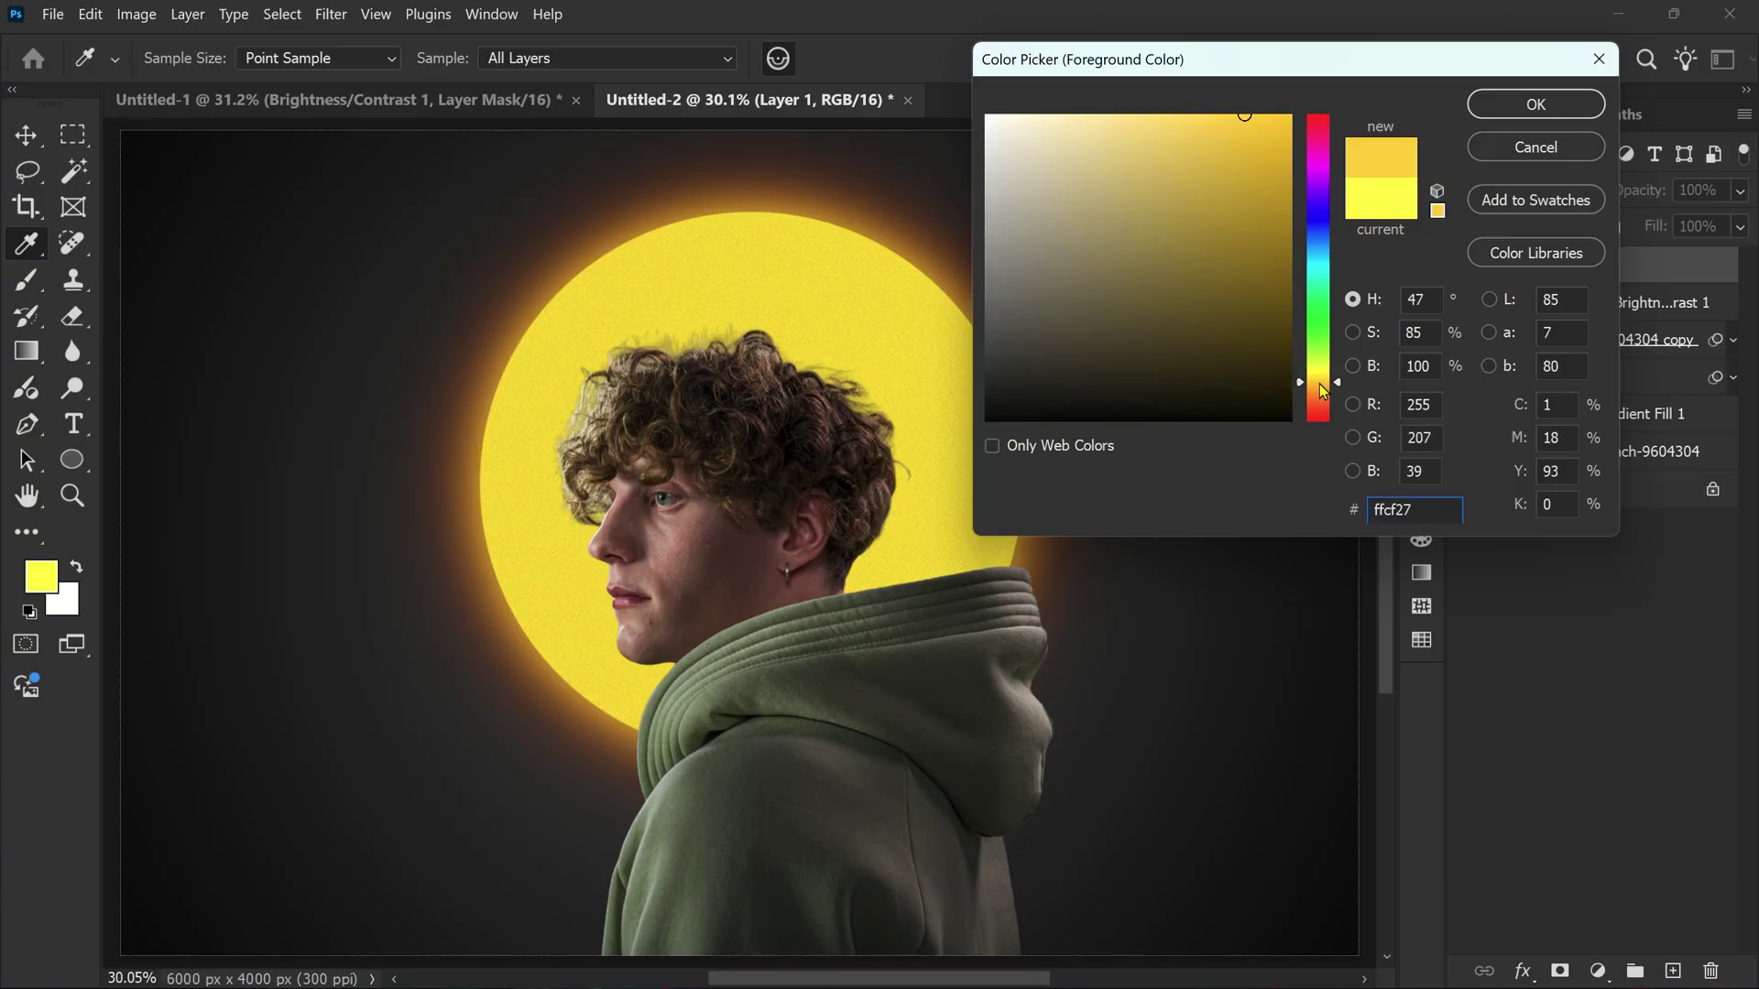
{"action": "left_click_drag", "start_coordinate": [1322, 396], "coordinate": [1322, 399]}
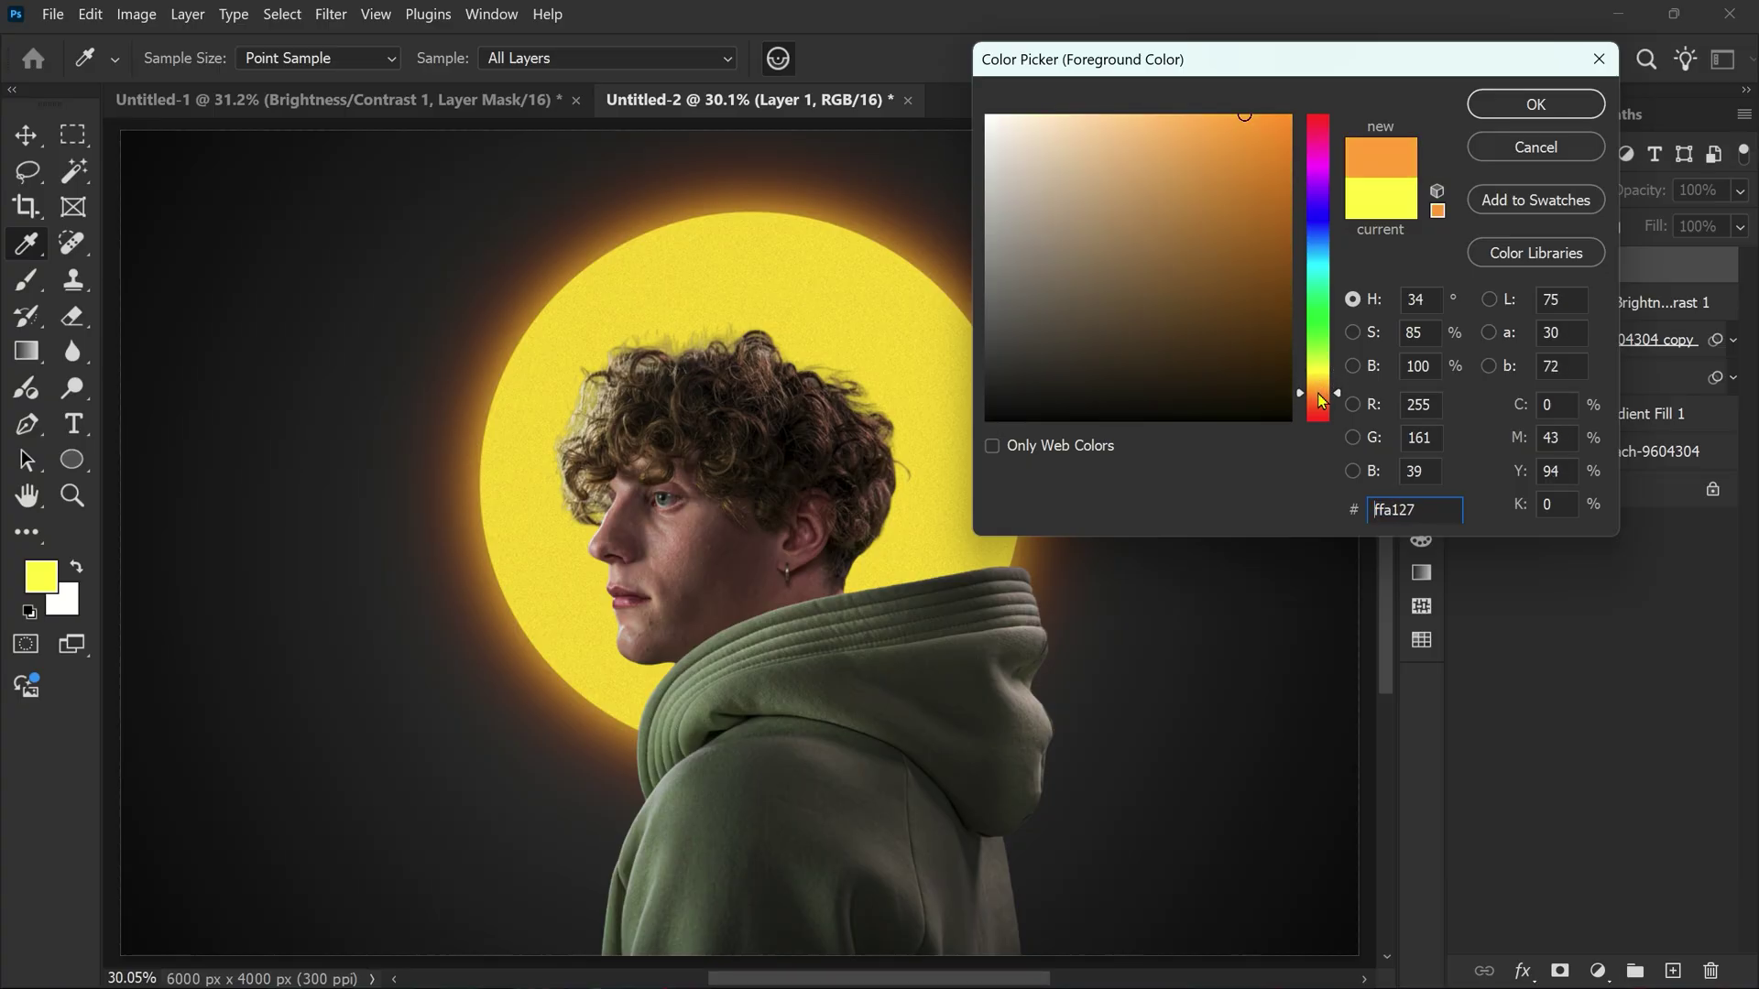
{"action": "left_click", "coordinate": [1496, 120]}
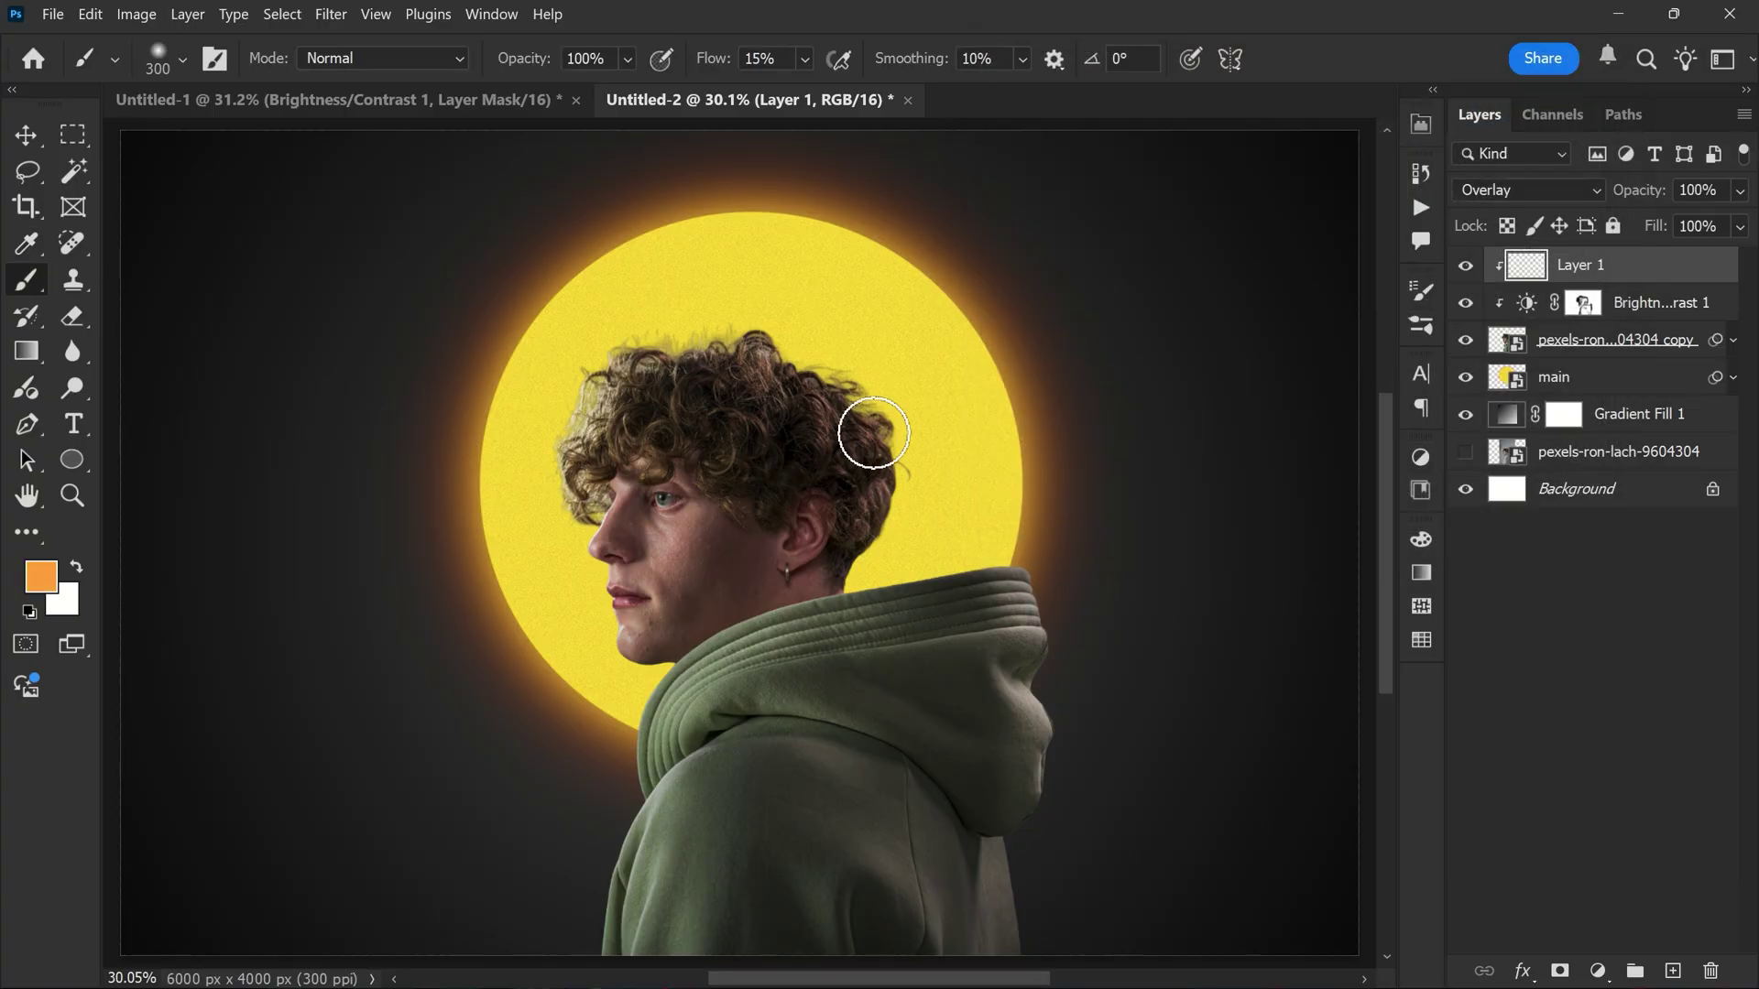
Step: Paint warm orange light over the man's curly hair, face, jaw and neck on Layer 1
{"action": "scroll", "coordinate": [701, 527], "scroll_direction": "up", "scroll_amount": 2, "text": "alt"}
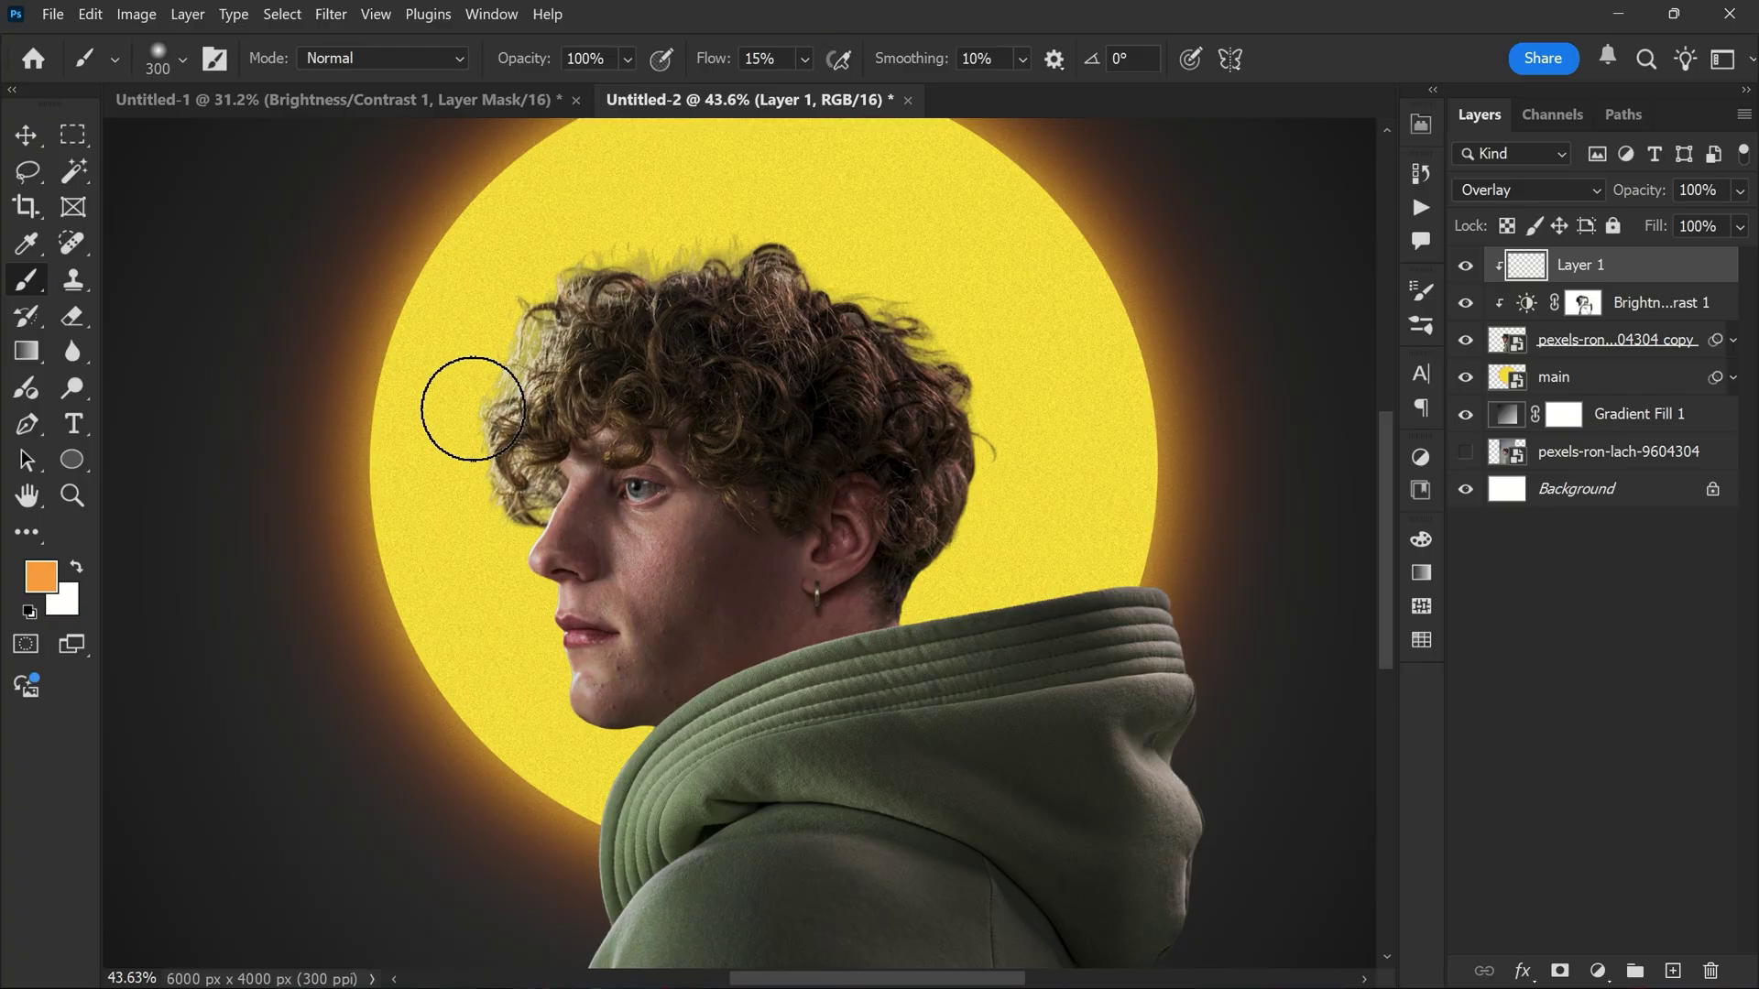
{"action": "scroll", "coordinate": [473, 408], "scroll_direction": "up", "scroll_amount": 1, "text": "alt"}
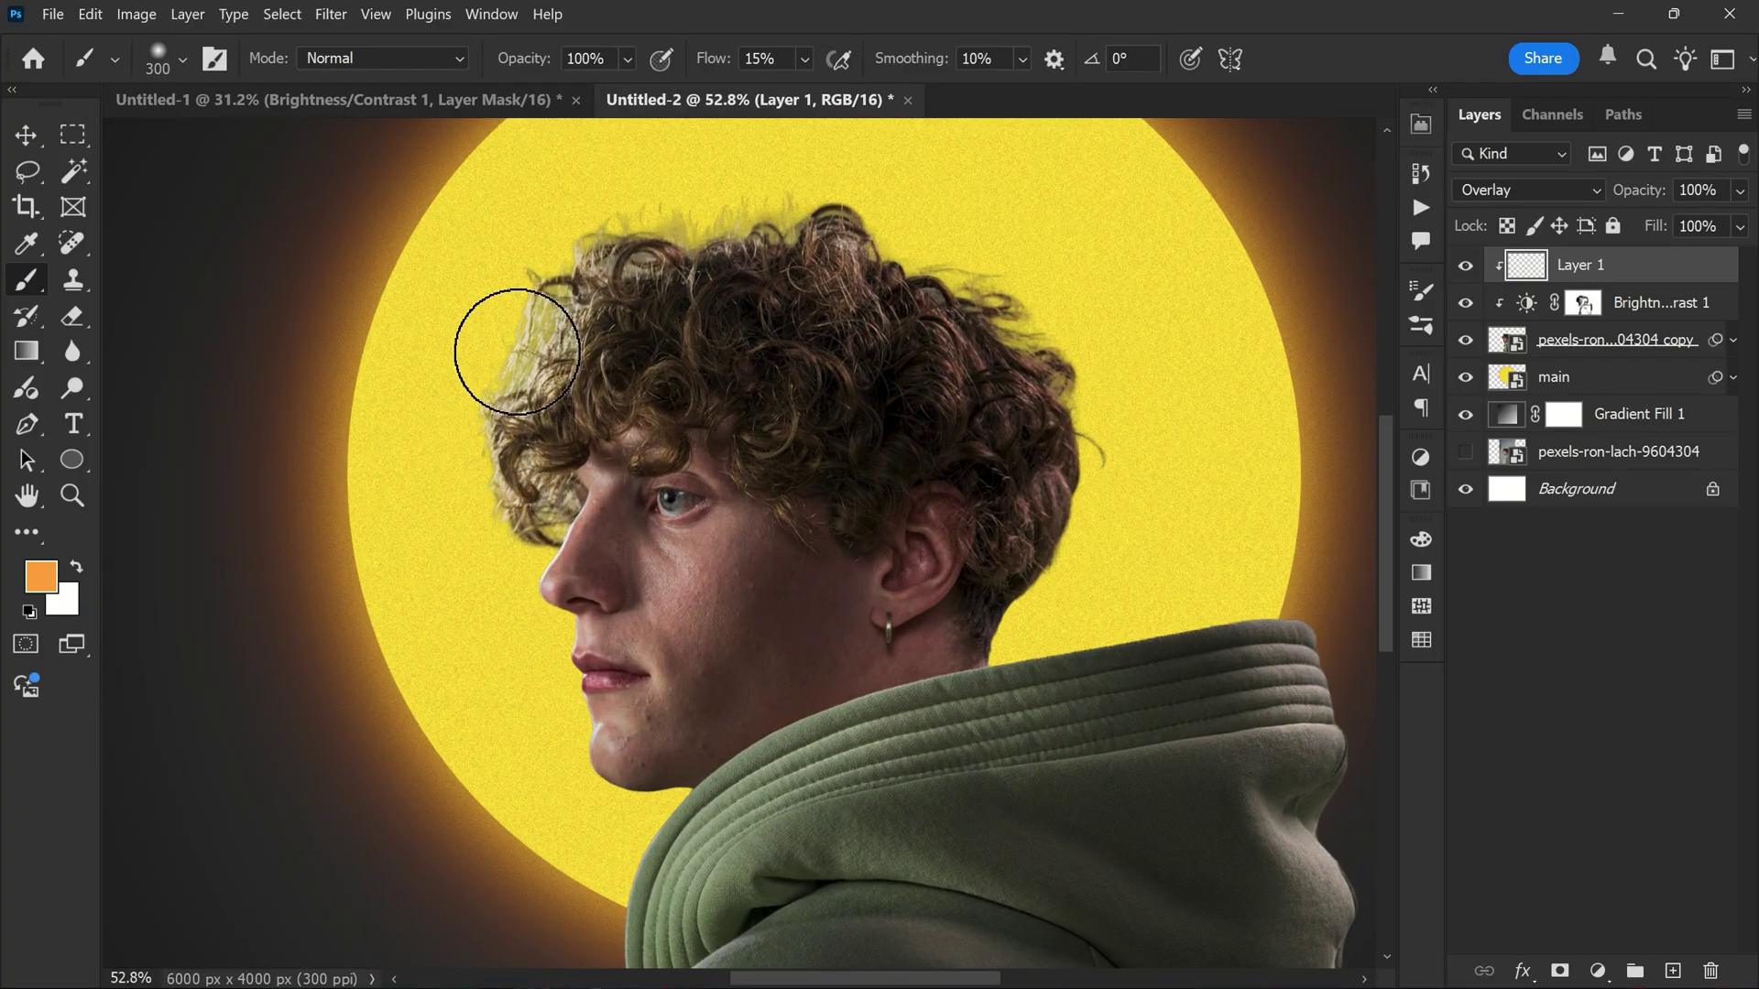
{"action": "mouse_move", "coordinate": [516, 352]}
{"action": "left_mouse_down"}
{"action": "mouse_move", "coordinate": [476, 503]}
{"action": "mouse_move", "coordinate": [482, 569]}
{"action": "mouse_move", "coordinate": [503, 502]}
{"action": "mouse_move", "coordinate": [533, 489]}
{"action": "mouse_move", "coordinate": [530, 294]}
{"action": "mouse_move", "coordinate": [459, 393]}
{"action": "mouse_move", "coordinate": [640, 217]}
{"action": "mouse_move", "coordinate": [661, 244]}
{"action": "mouse_move", "coordinate": [727, 204]}
{"action": "mouse_move", "coordinate": [1008, 294]}
{"action": "mouse_move", "coordinate": [1050, 616]}
{"action": "left_mouse_up"}
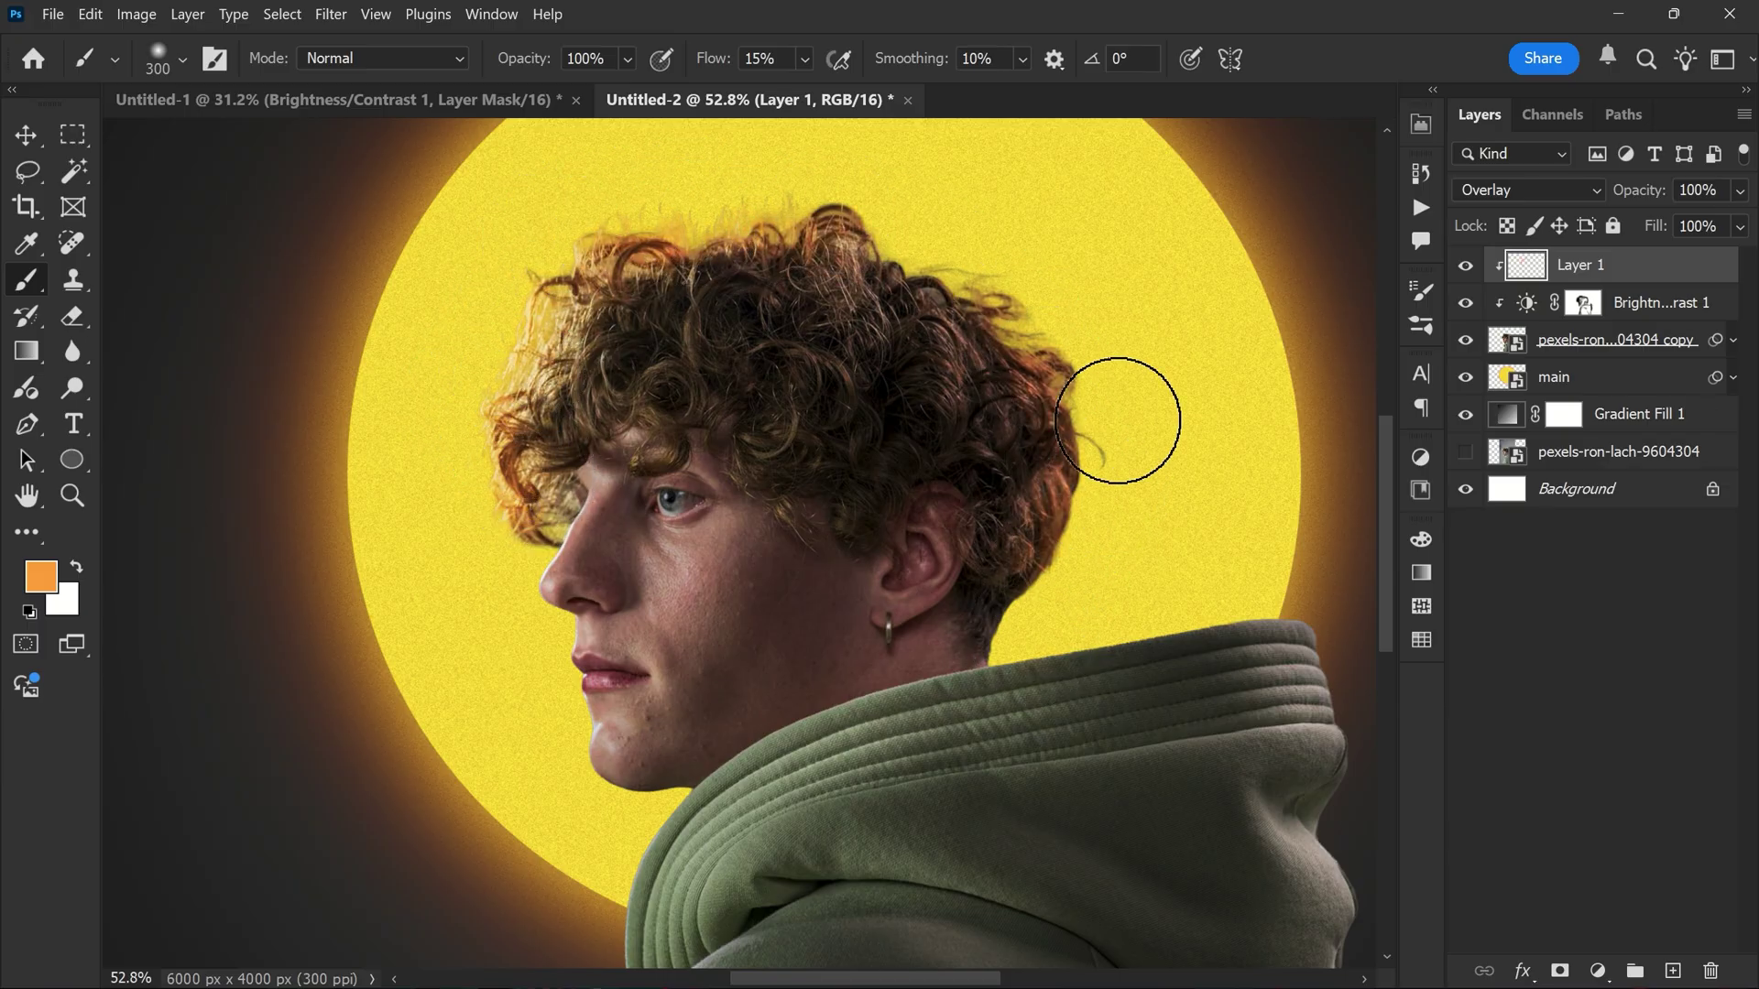
{"action": "mouse_move", "coordinate": [938, 256]}
{"action": "left_mouse_down"}
{"action": "mouse_move", "coordinate": [813, 267]}
{"action": "mouse_move", "coordinate": [561, 412]}
{"action": "mouse_move", "coordinate": [536, 671]}
{"action": "mouse_move", "coordinate": [568, 668]}
{"action": "mouse_move", "coordinate": [680, 556]}
{"action": "mouse_move", "coordinate": [531, 503]}
{"action": "mouse_move", "coordinate": [648, 420]}
{"action": "mouse_move", "coordinate": [691, 487]}
{"action": "mouse_move", "coordinate": [589, 739]}
{"action": "mouse_move", "coordinate": [752, 450]}
{"action": "mouse_move", "coordinate": [687, 675]}
{"action": "mouse_move", "coordinate": [589, 797]}
{"action": "mouse_move", "coordinate": [689, 544]}
{"action": "left_mouse_up"}
{"action": "mouse_move", "coordinate": [569, 603]}
{"action": "left_mouse_down"}
{"action": "mouse_move", "coordinate": [538, 459]}
{"action": "mouse_move", "coordinate": [837, 629]}
{"action": "mouse_move", "coordinate": [581, 550]}
{"action": "mouse_move", "coordinate": [562, 710]}
{"action": "mouse_move", "coordinate": [962, 591]}
{"action": "left_mouse_up"}
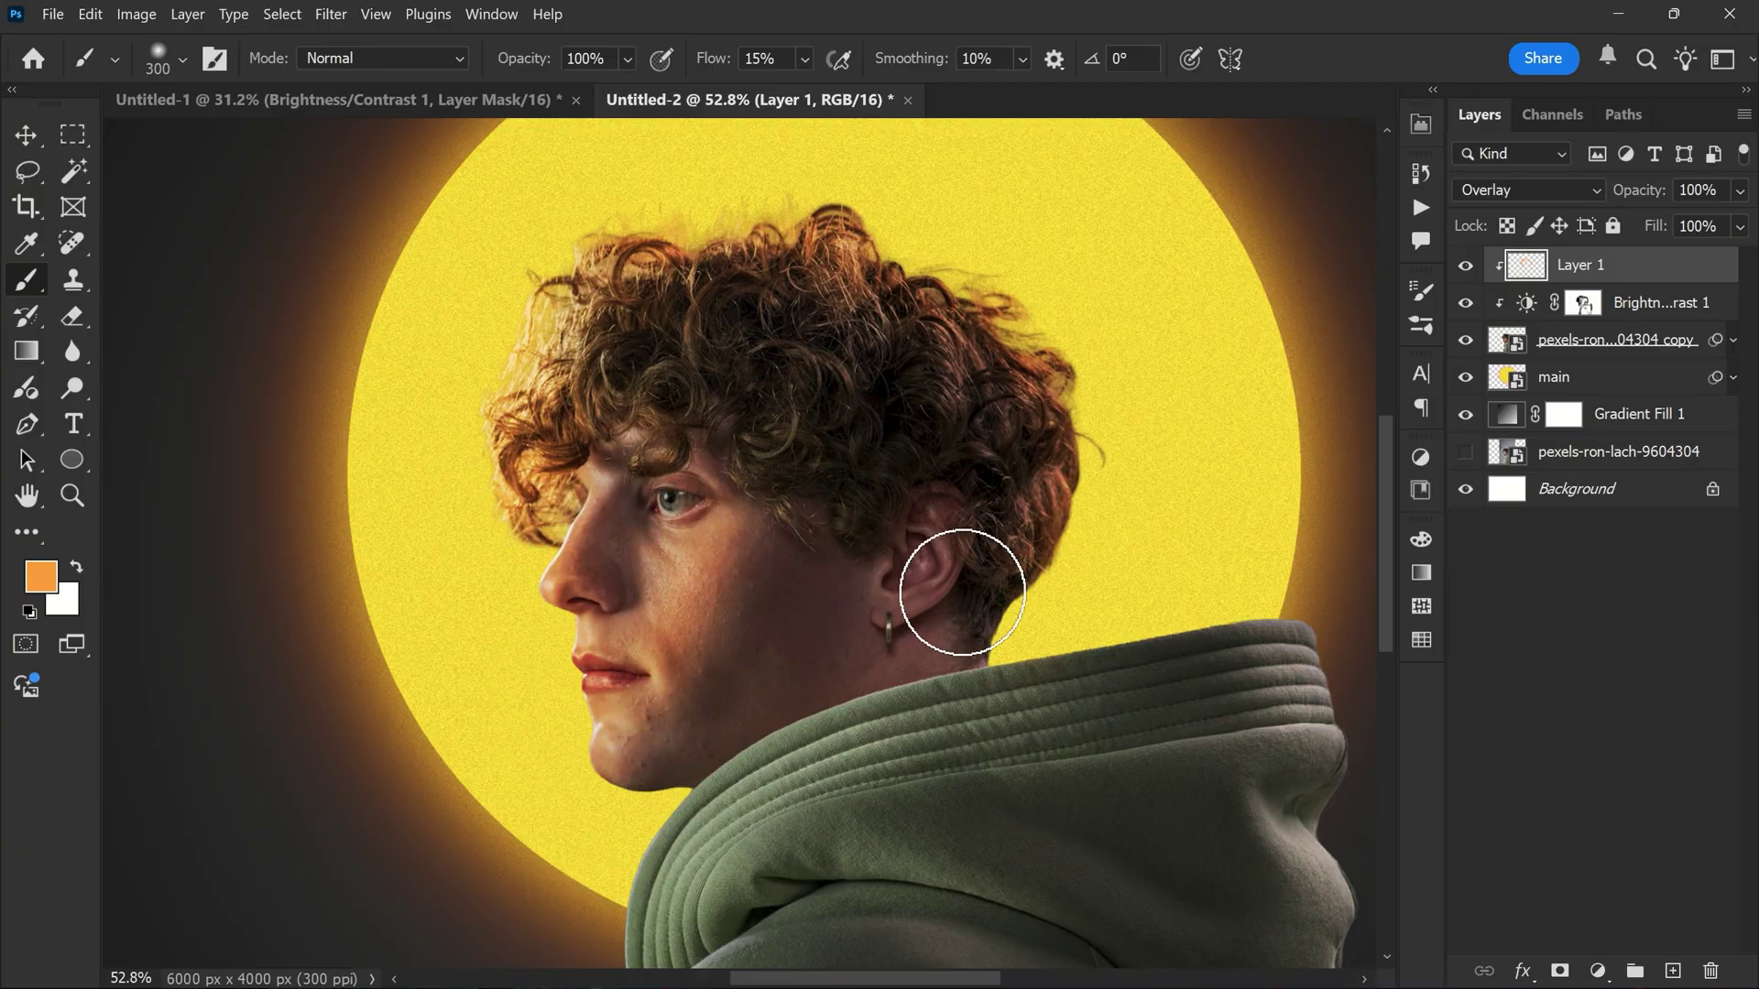
{"action": "mouse_move", "coordinate": [818, 625]}
{"action": "left_mouse_down"}
{"action": "mouse_move", "coordinate": [589, 813]}
{"action": "mouse_move", "coordinate": [962, 503]}
{"action": "mouse_move", "coordinate": [895, 613]}
{"action": "mouse_move", "coordinate": [982, 641]}
{"action": "left_mouse_up"}
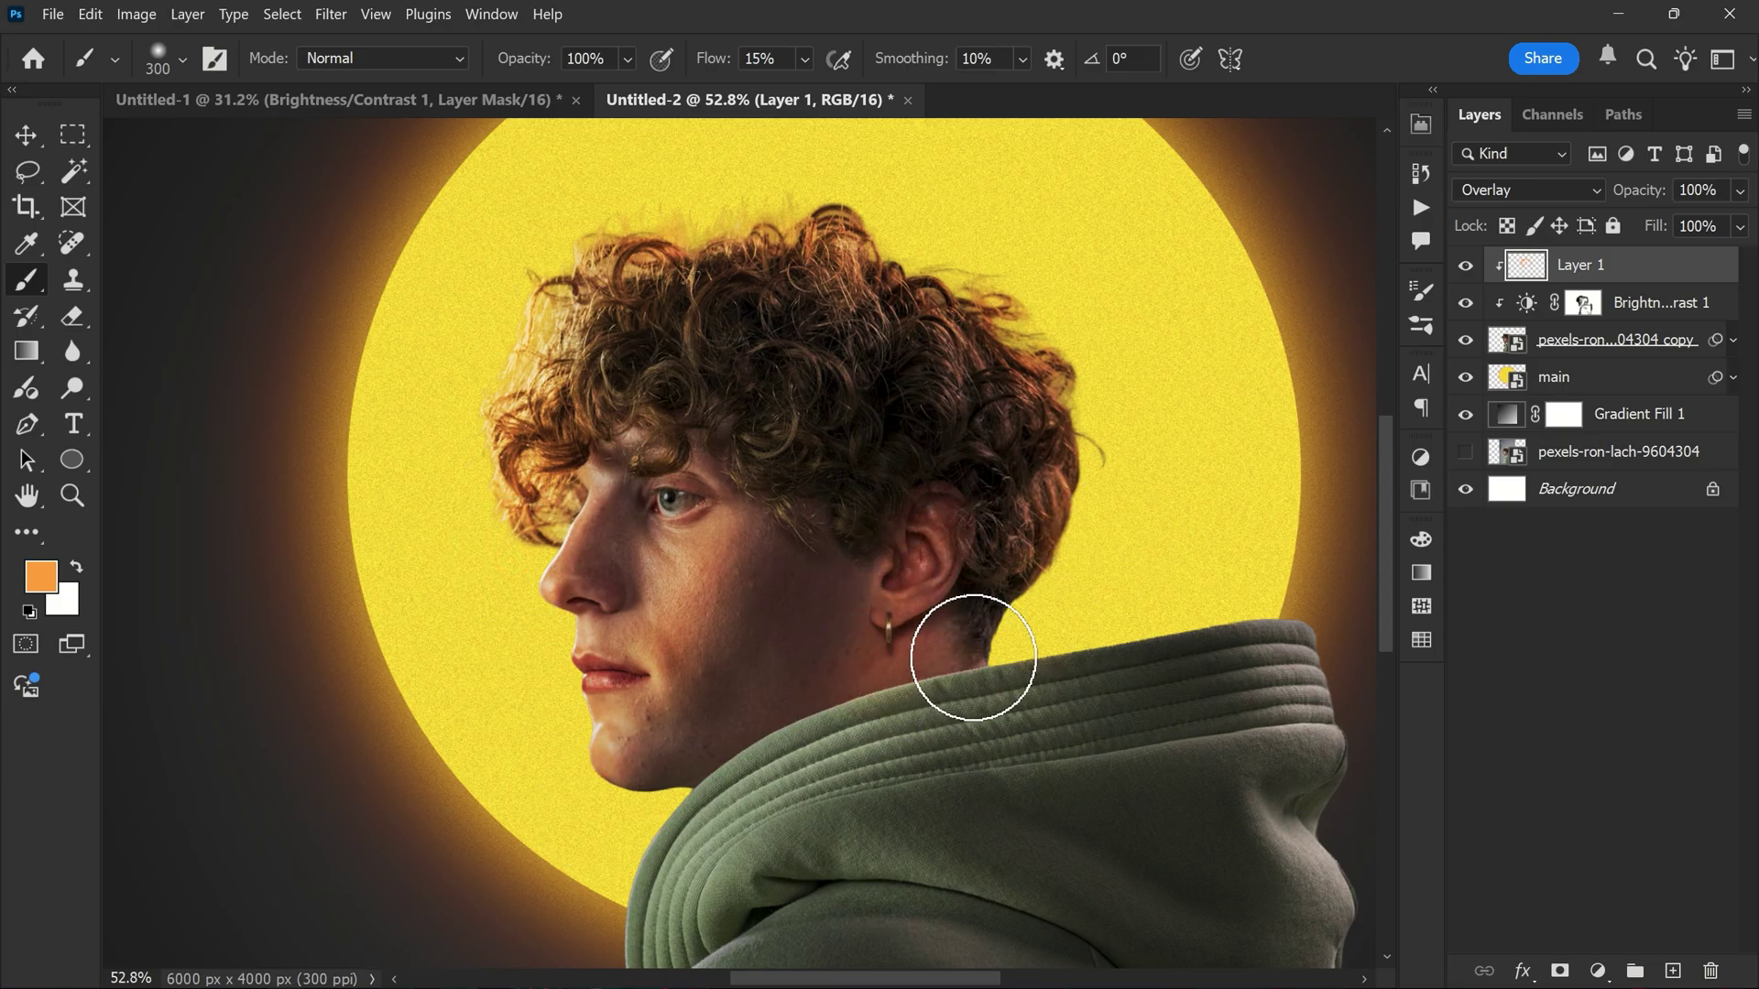
{"action": "left_click_drag", "start_coordinate": [934, 449], "coordinate": [935, 498]}
{"action": "scroll", "coordinate": [879, 427], "scroll_direction": "down", "scroll_amount": 2}
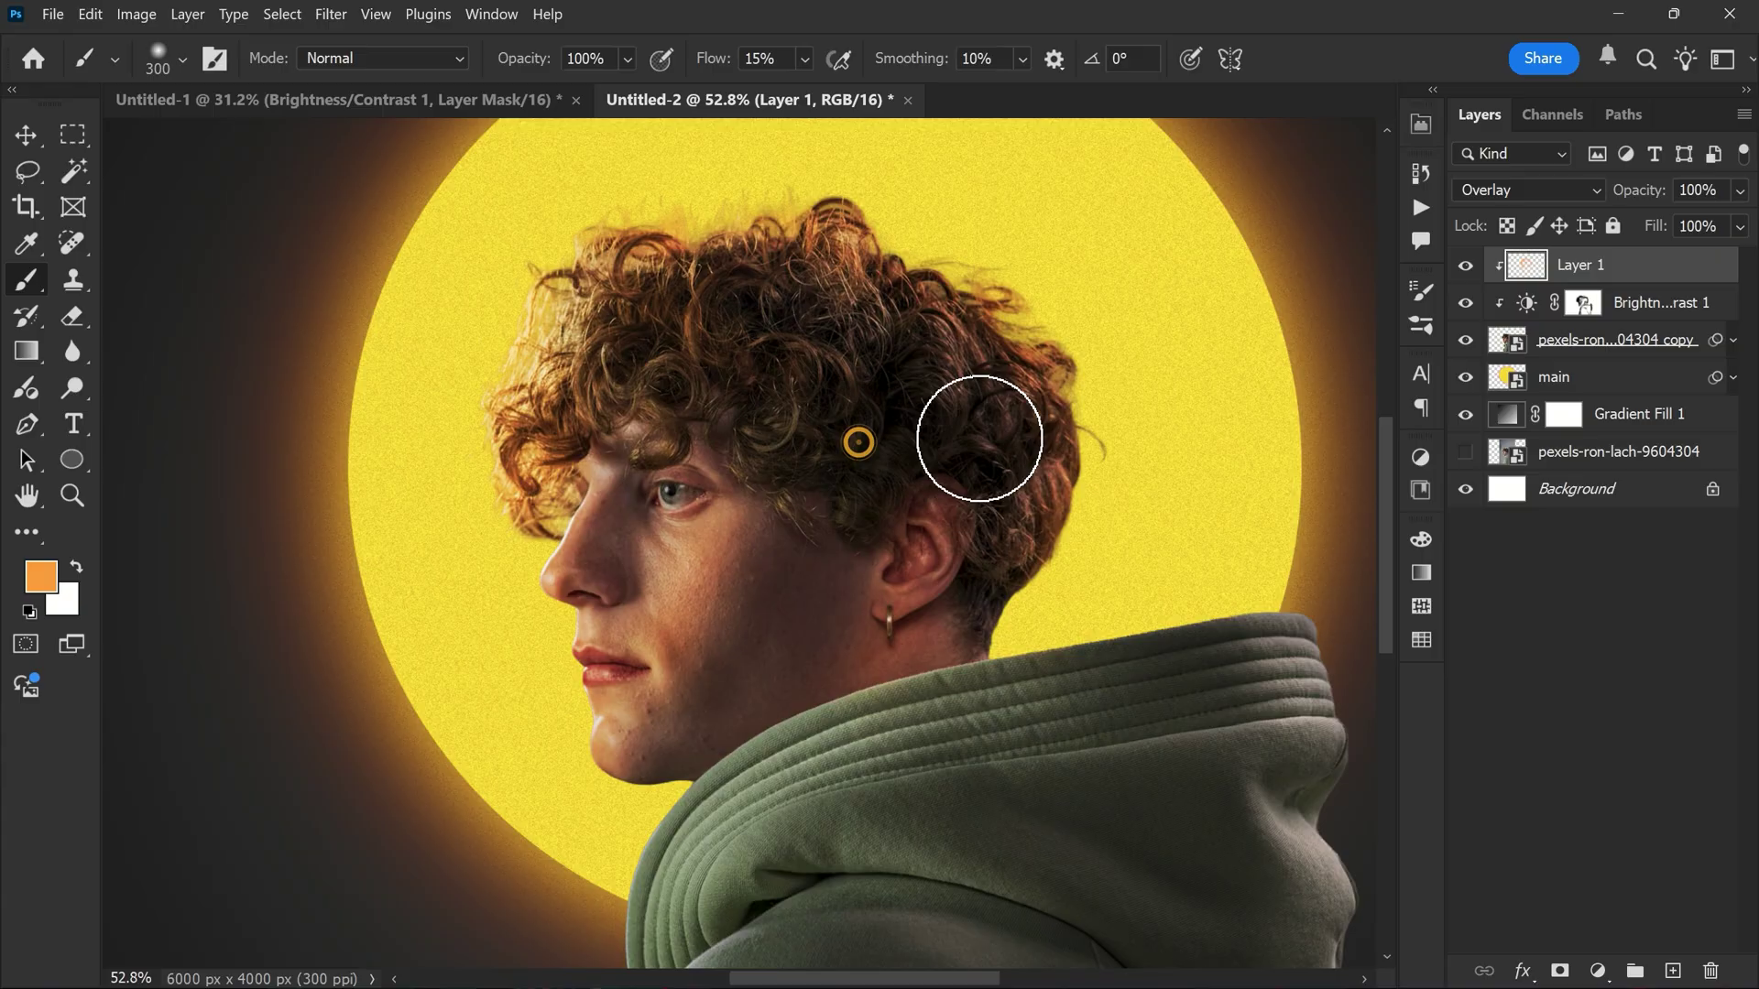
{"action": "left_click_drag", "start_coordinate": [1073, 419], "coordinate": [1071, 405]}
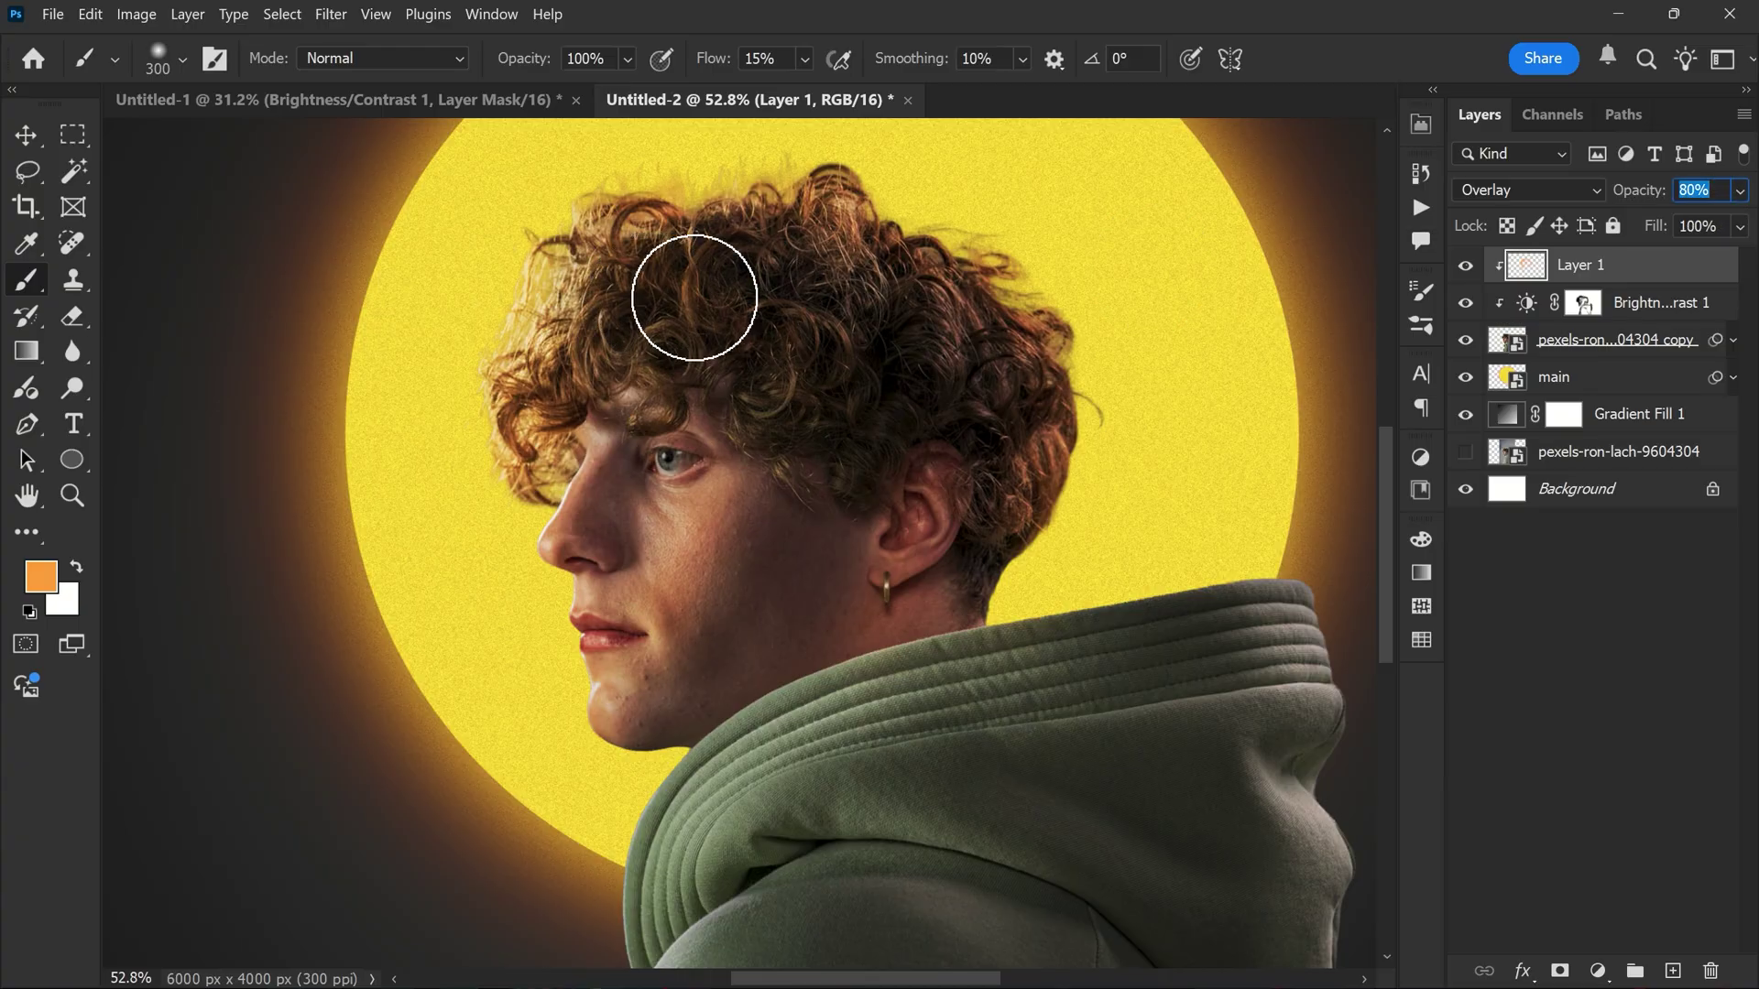
Step: Add a new Layer 2 clipped to Layer 1, blending in Overlay mode
{"action": "left_click", "coordinate": [1672, 971]}
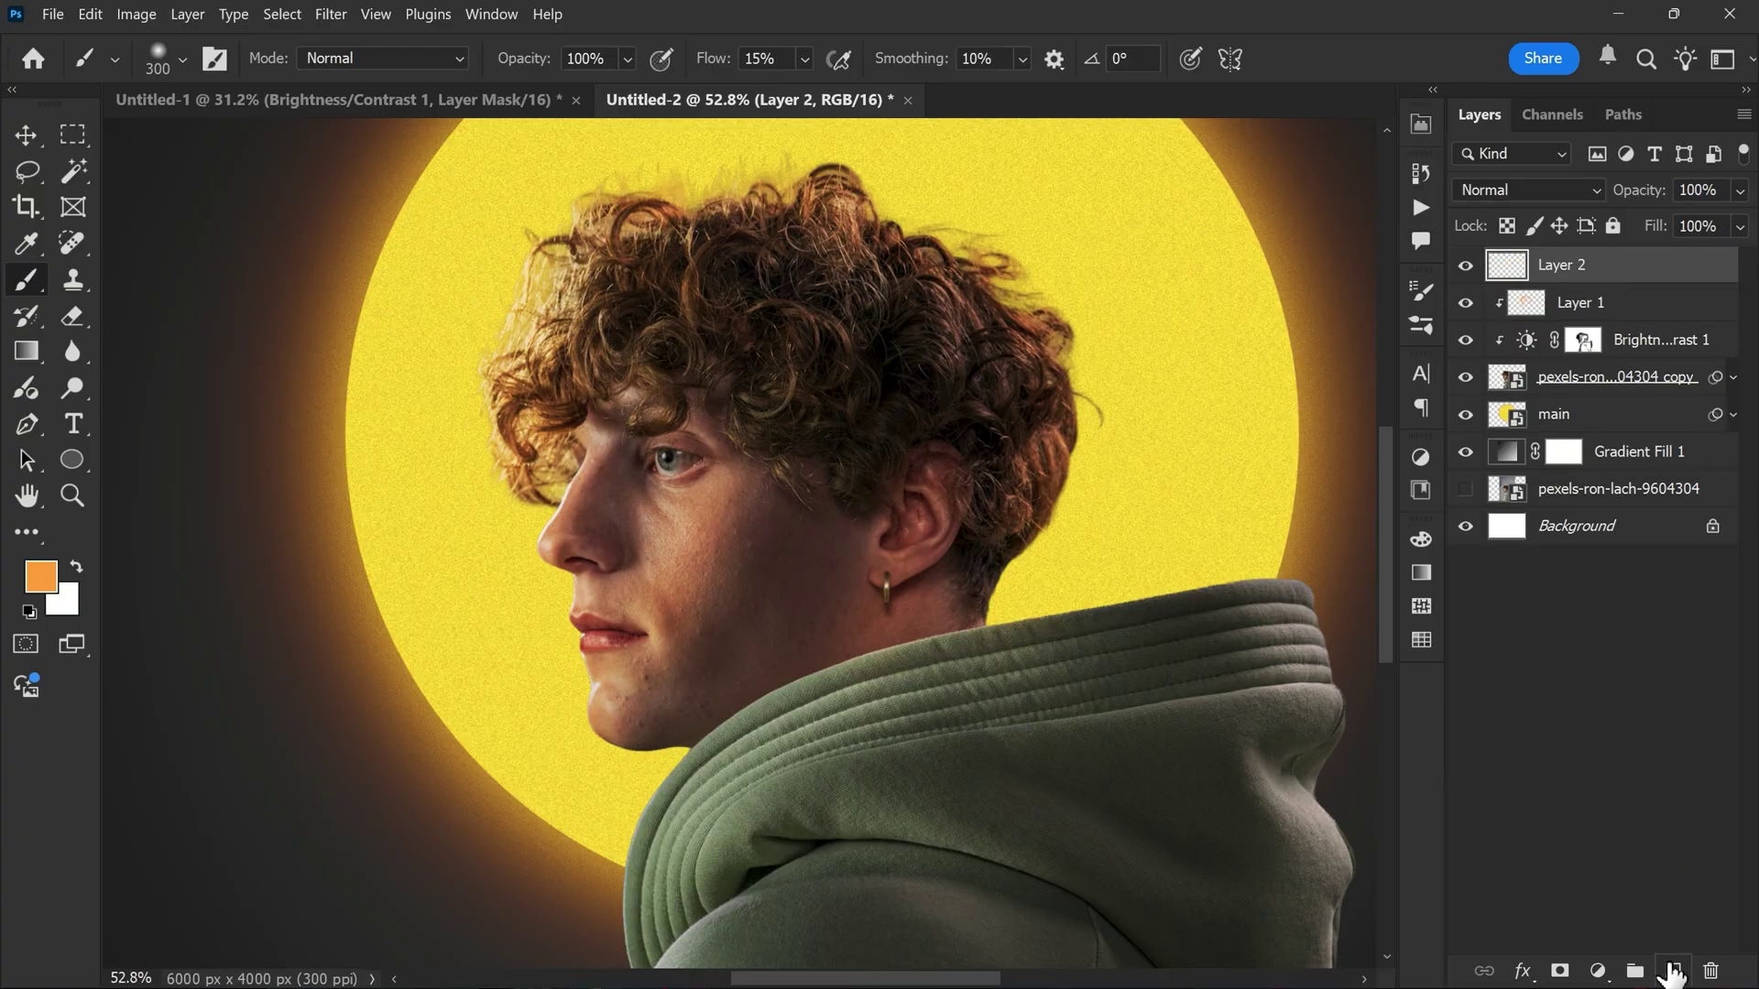
{"action": "right_click", "coordinate": [1610, 274]}
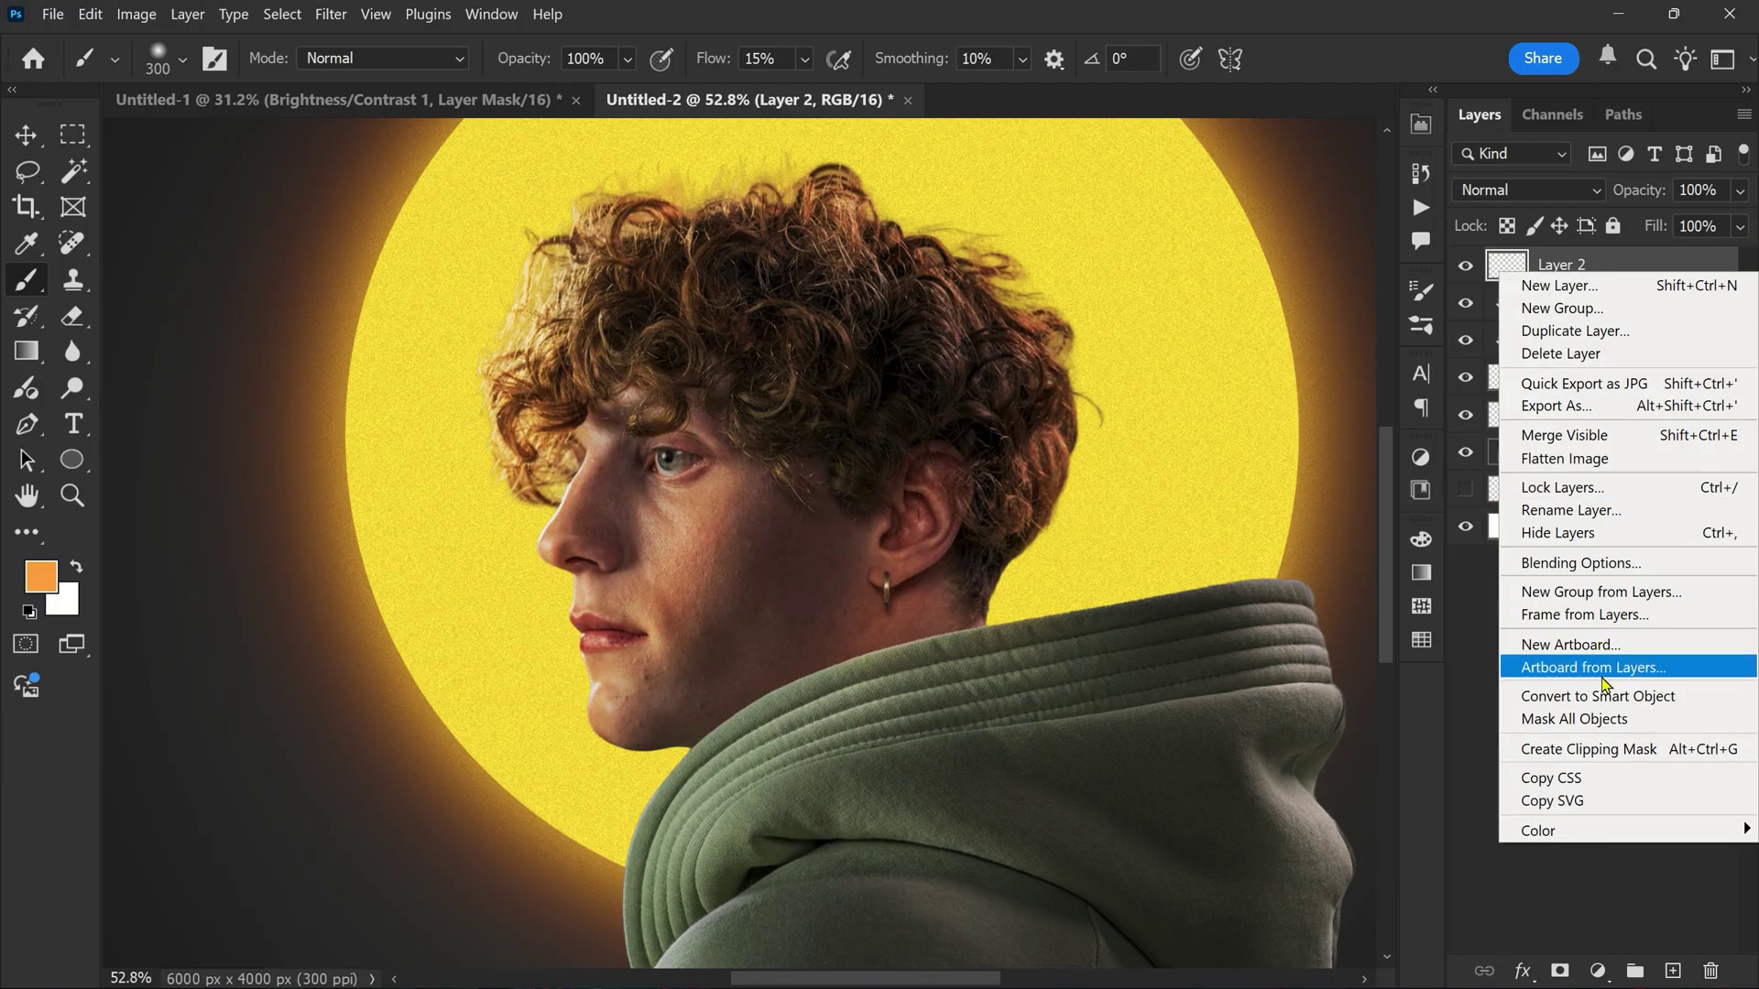
{"action": "left_click", "coordinate": [1598, 754]}
{"action": "left_click", "coordinate": [1528, 189]}
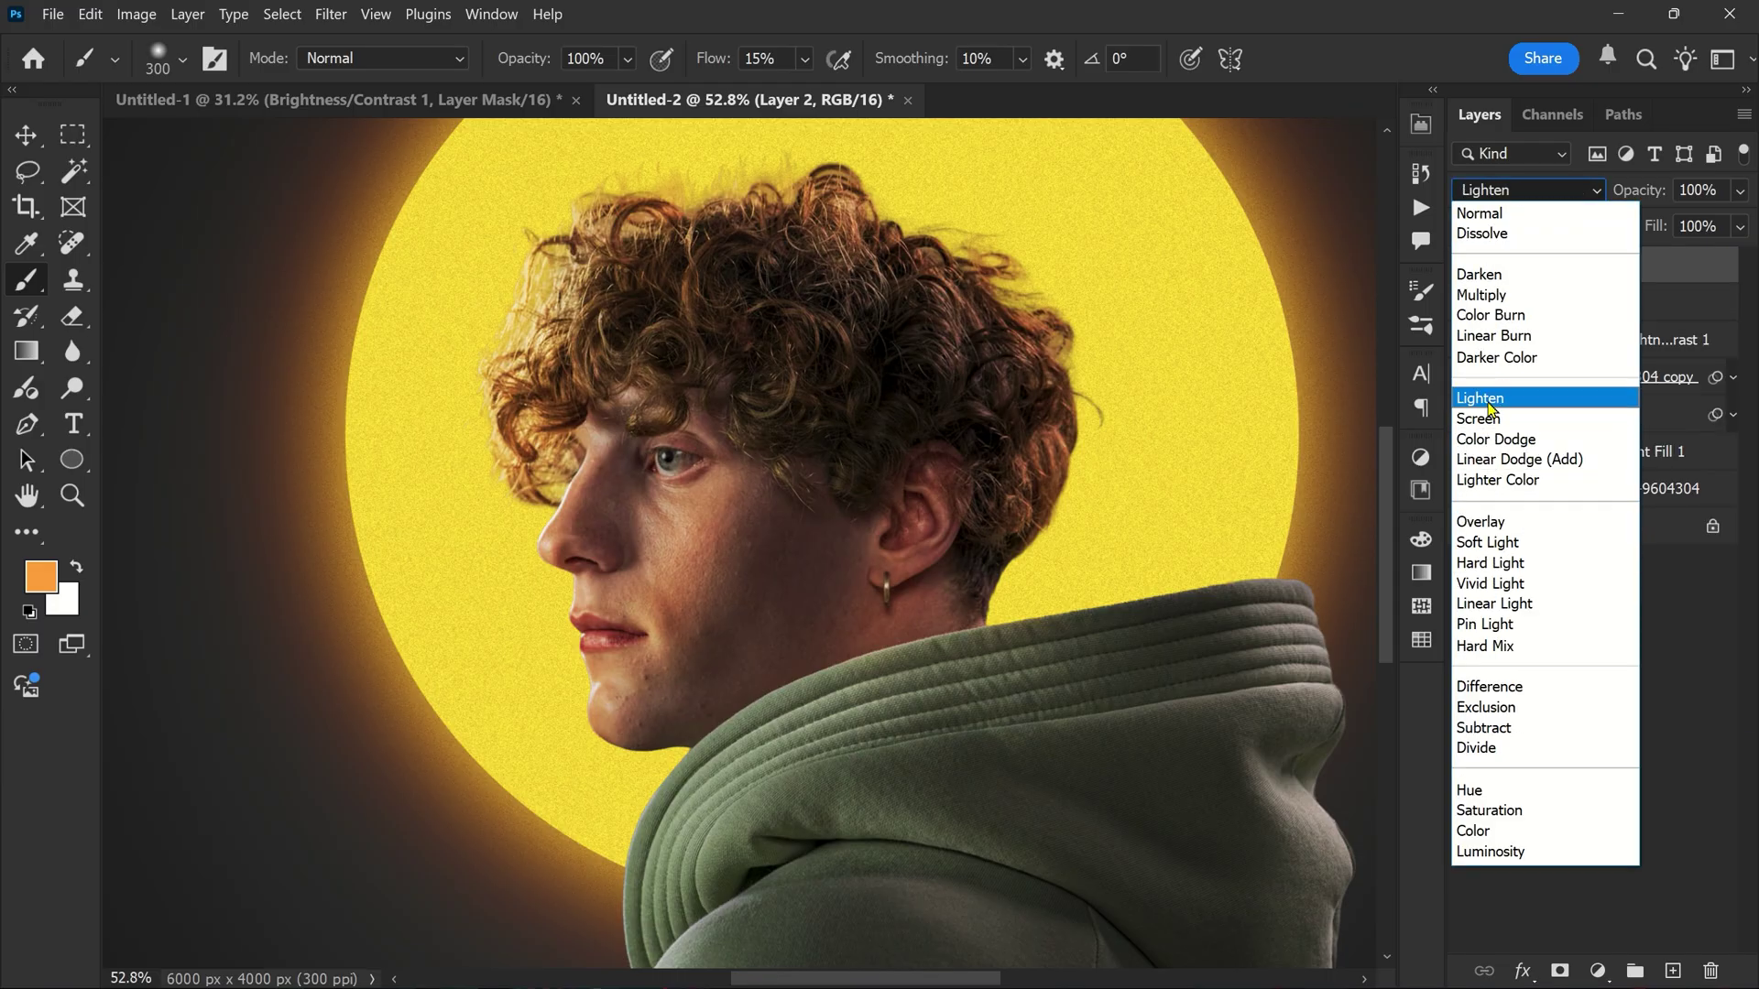
{"action": "left_click", "coordinate": [1502, 524]}
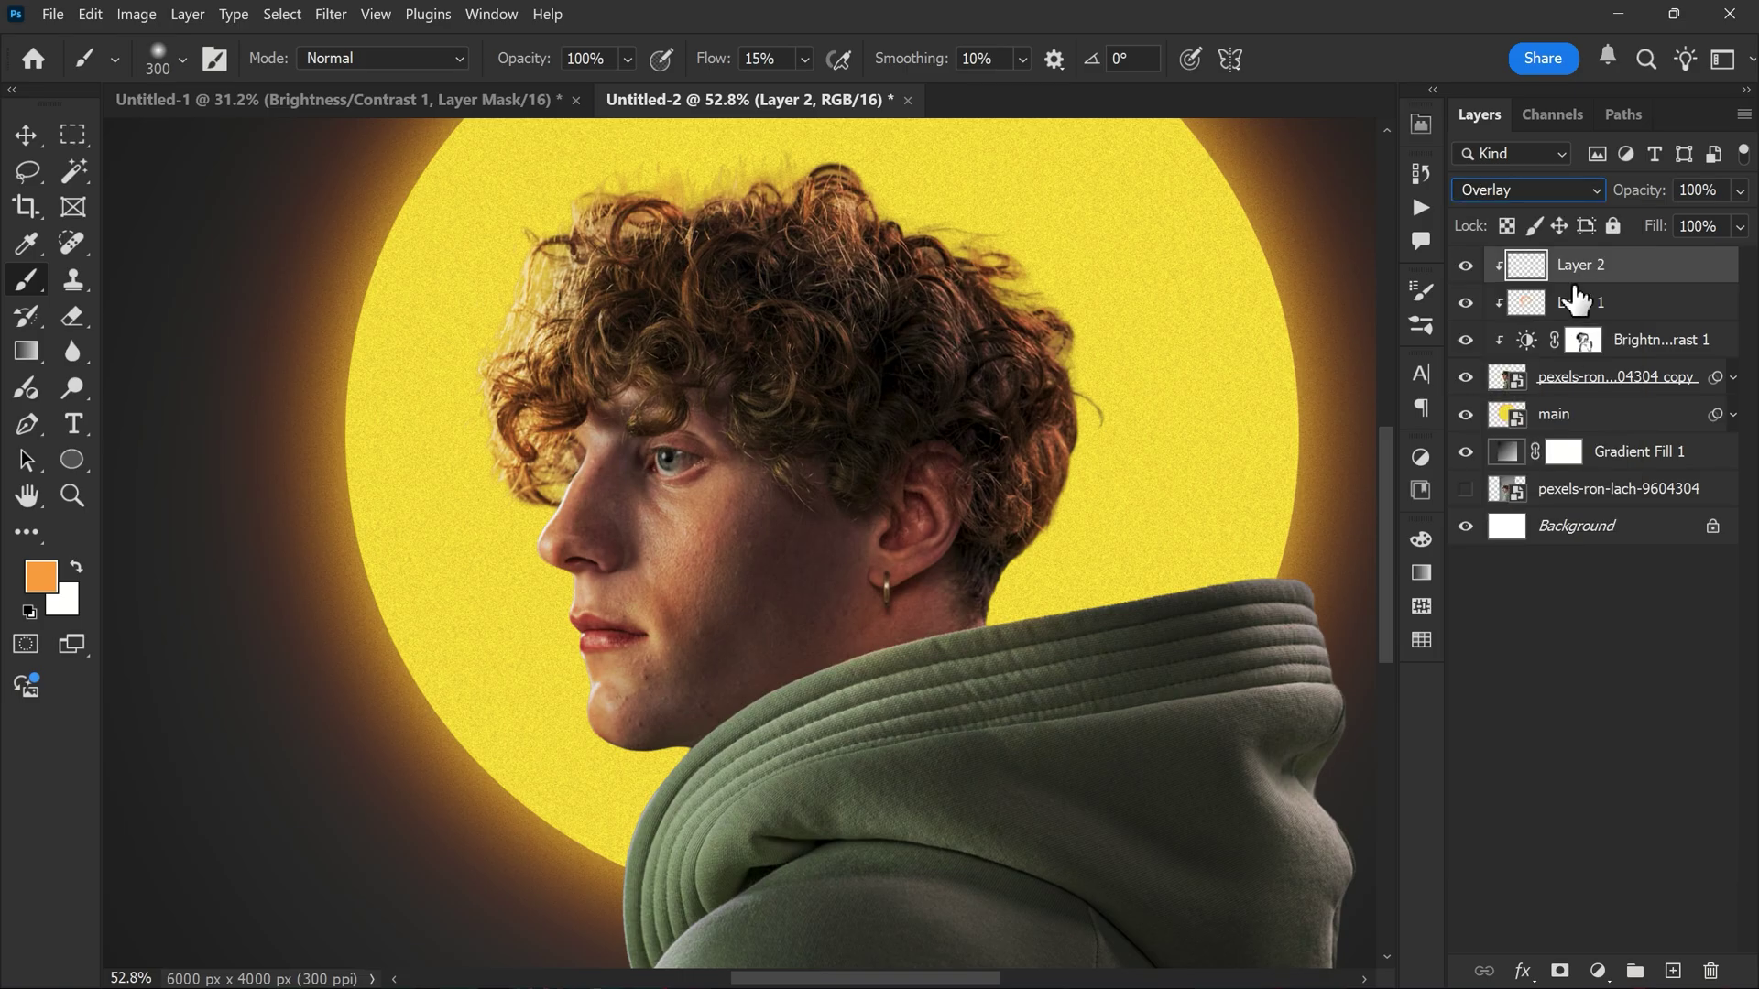
Step: Set the foreground painting colour to bright yellow #ffcc00
{"action": "left_click", "coordinate": [40, 576]}
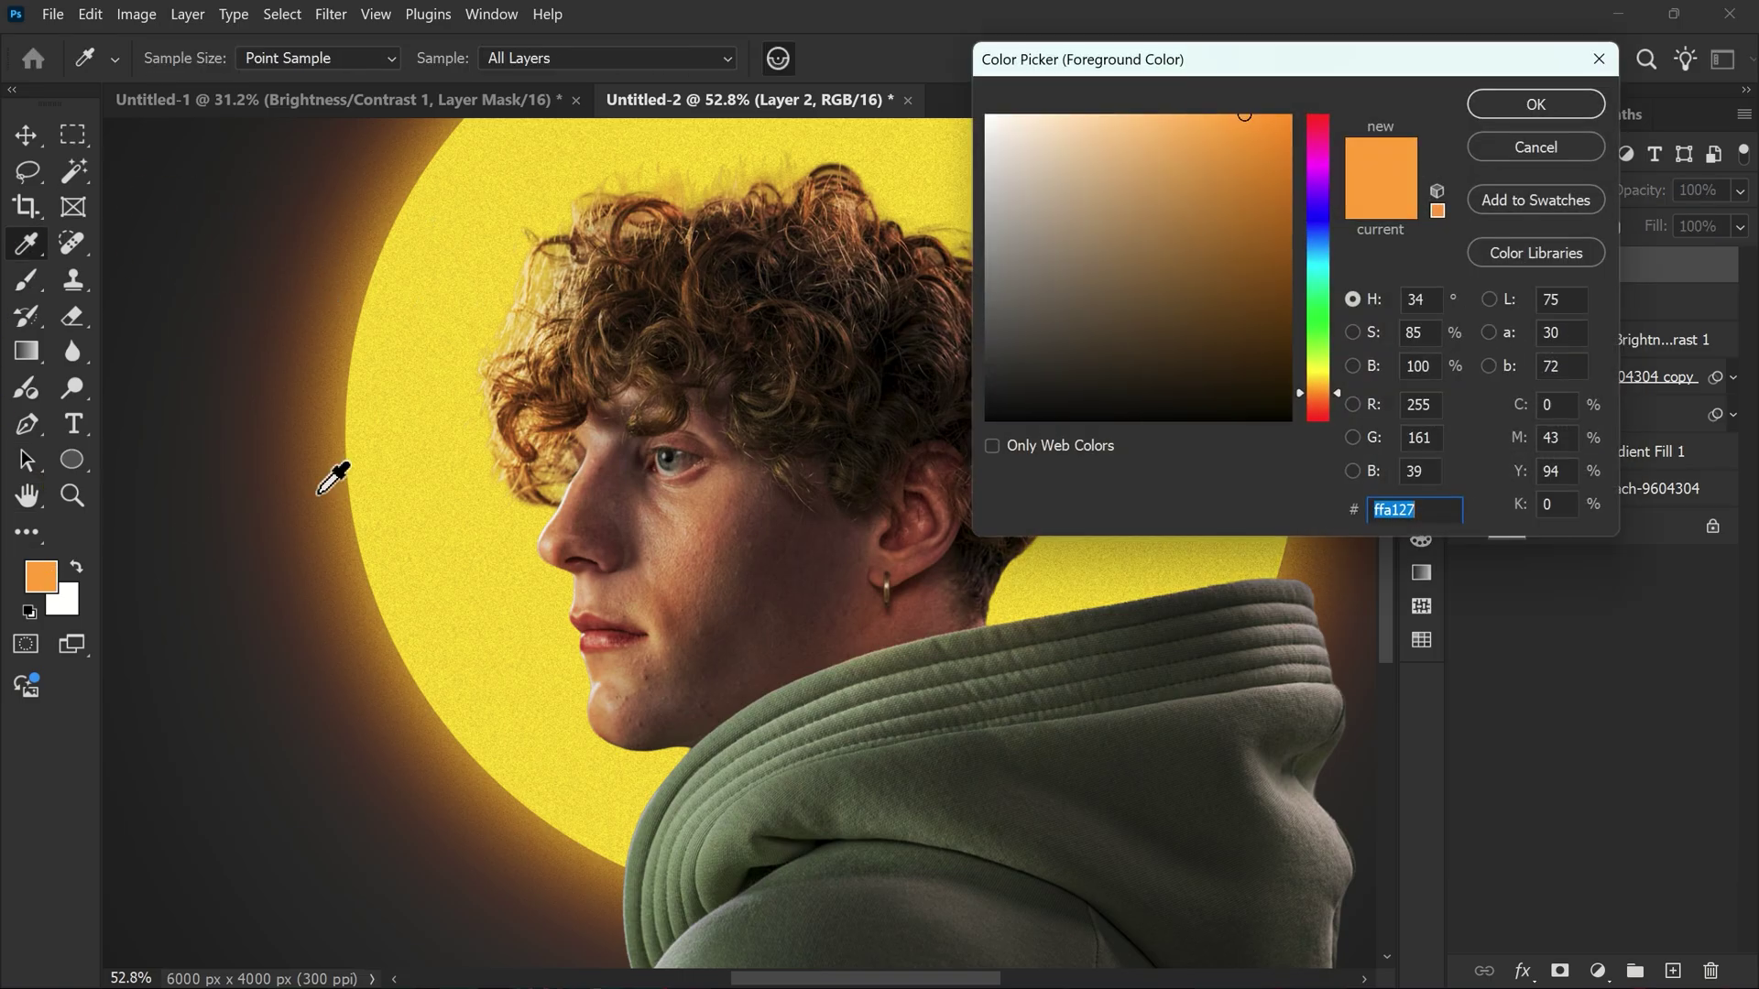
{"action": "left_click", "coordinate": [1318, 385]}
{"action": "left_click_drag", "start_coordinate": [1317, 388], "coordinate": [1323, 385]}
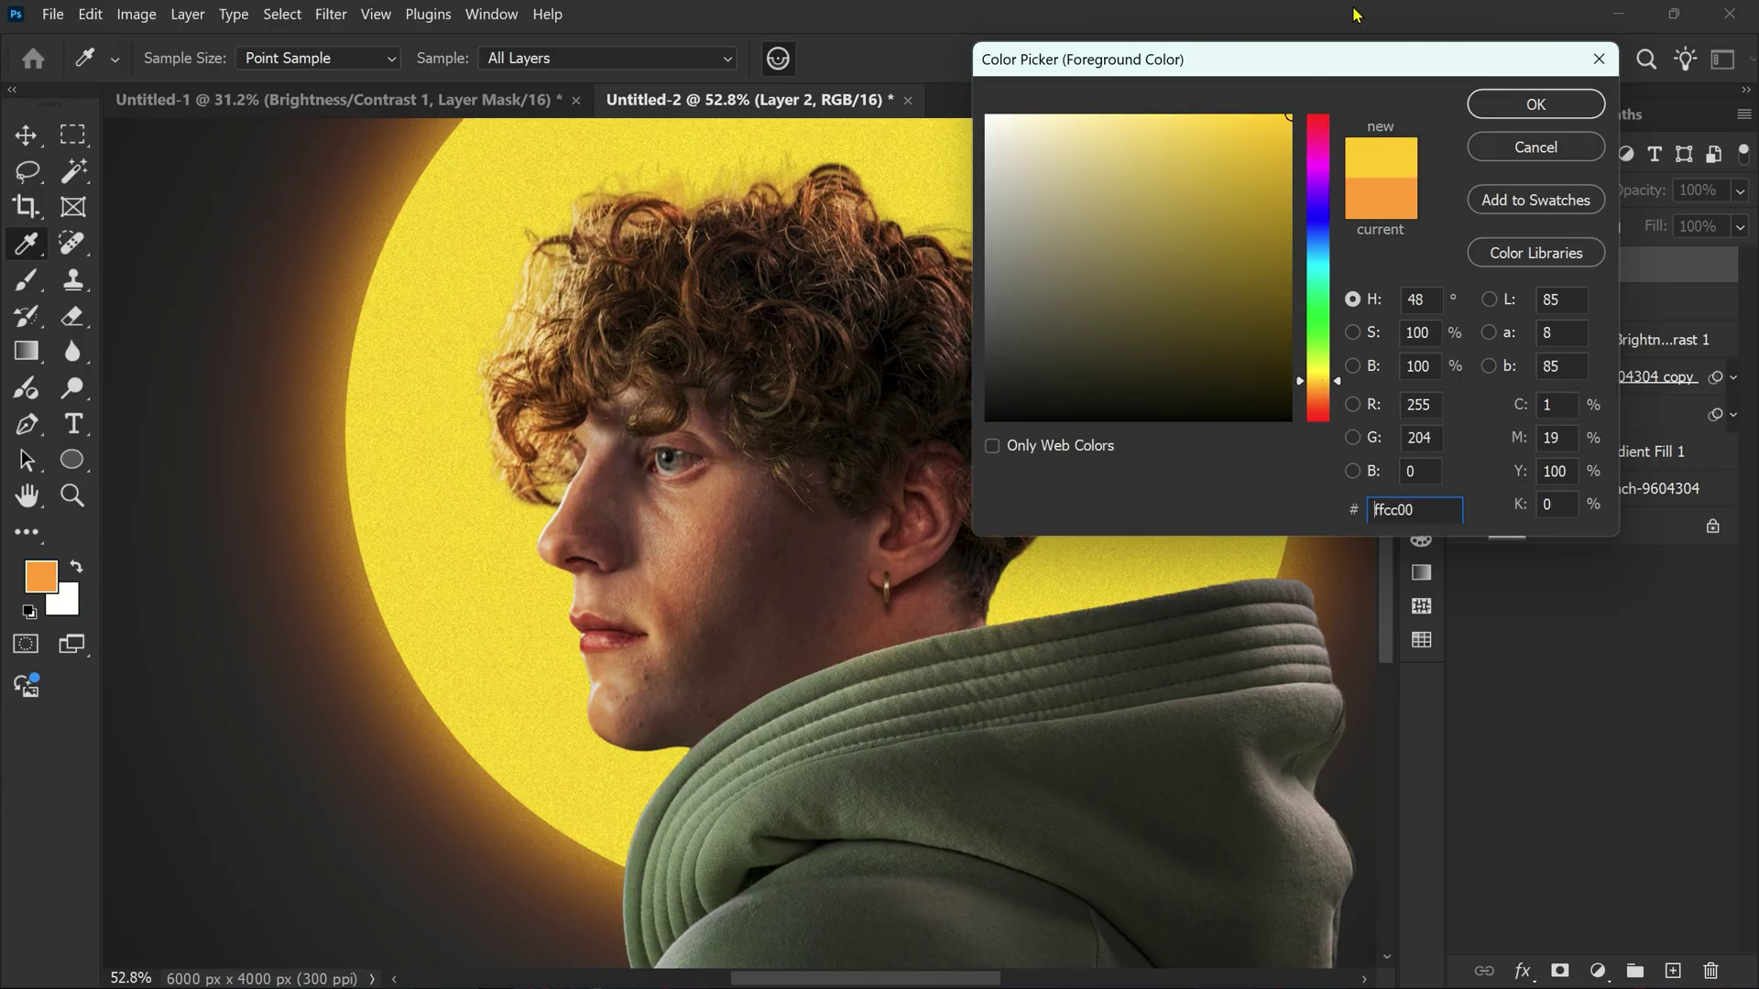
{"action": "left_click", "coordinate": [1503, 103]}
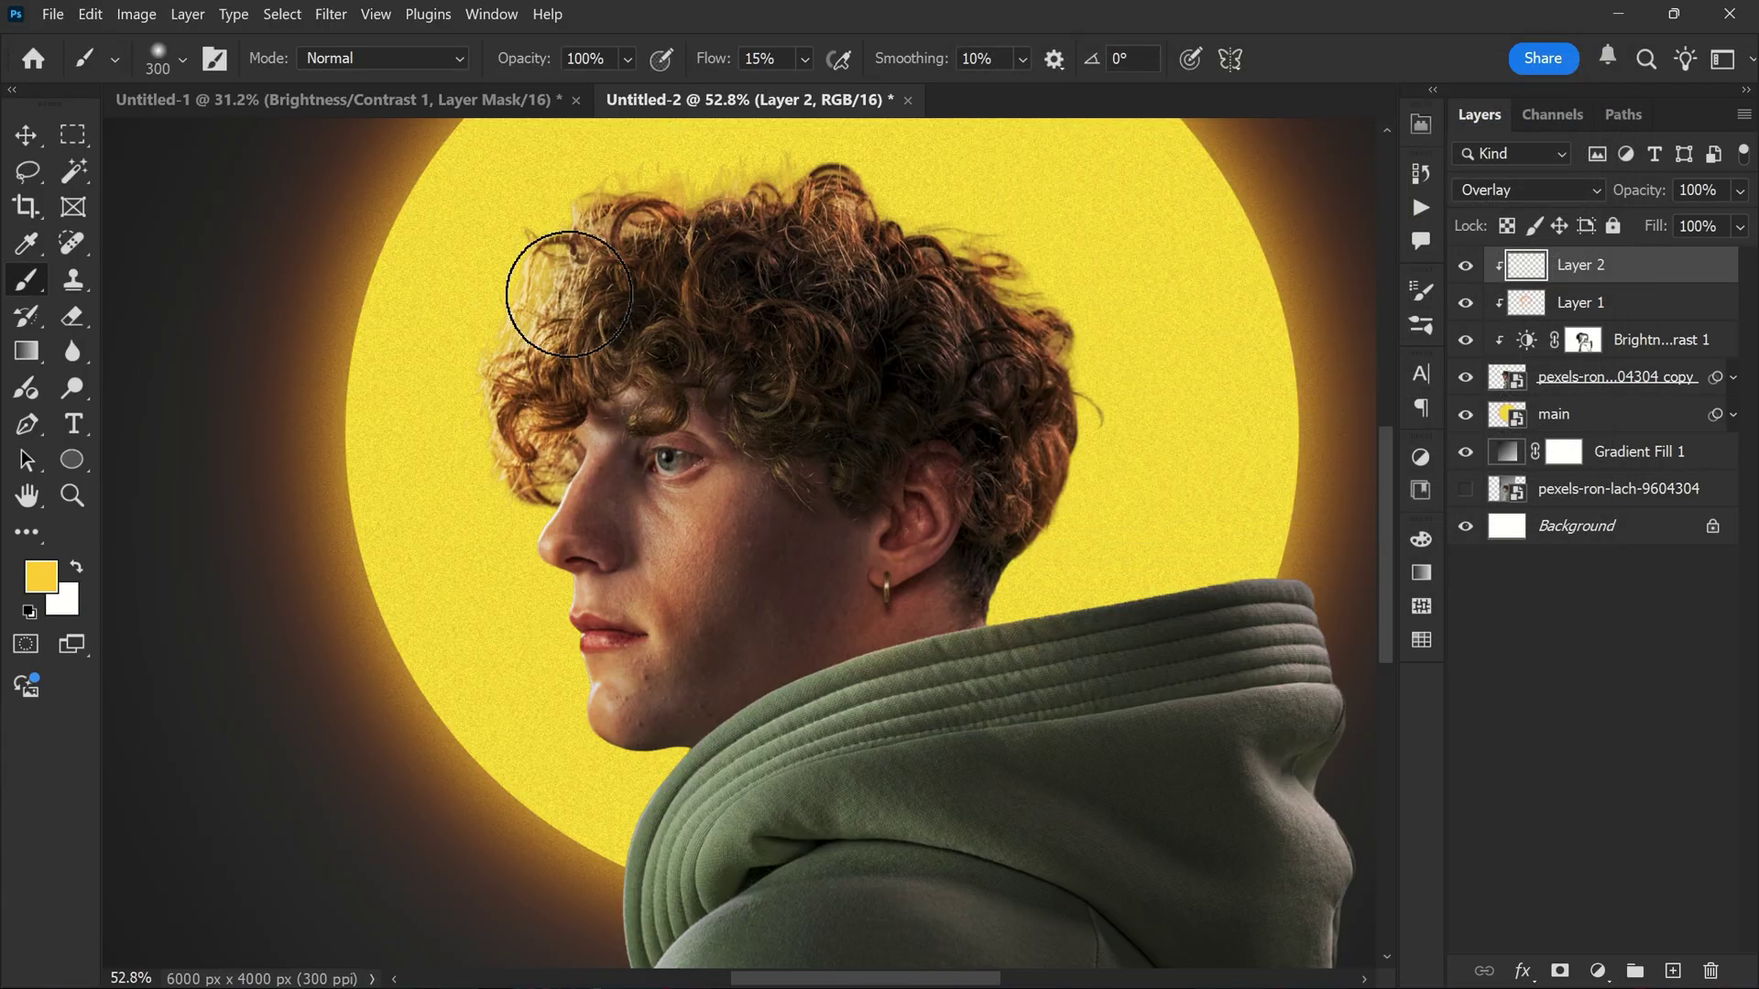
Step: Paint yellow light over the left hair curls and the hood's right edge with a larger brush
{"action": "mouse_move", "coordinate": [569, 294]}
{"action": "left_mouse_down"}
{"action": "mouse_move", "coordinate": [479, 479]}
{"action": "mouse_move", "coordinate": [491, 503]}
{"action": "mouse_move", "coordinate": [482, 479]}
{"action": "mouse_move", "coordinate": [593, 187]}
{"action": "mouse_move", "coordinate": [785, 157]}
{"action": "mouse_move", "coordinate": [1052, 294]}
{"action": "mouse_move", "coordinate": [944, 623]}
{"action": "mouse_move", "coordinate": [841, 614]}
{"action": "mouse_move", "coordinate": [589, 499]}
{"action": "mouse_move", "coordinate": [553, 581]}
{"action": "mouse_move", "coordinate": [559, 421]}
{"action": "mouse_move", "coordinate": [553, 495]}
{"action": "mouse_move", "coordinate": [538, 479]}
{"action": "mouse_move", "coordinate": [570, 687]}
{"action": "left_mouse_up"}
{"action": "left_click_drag", "start_coordinate": [735, 546], "coordinate": [733, 453]}
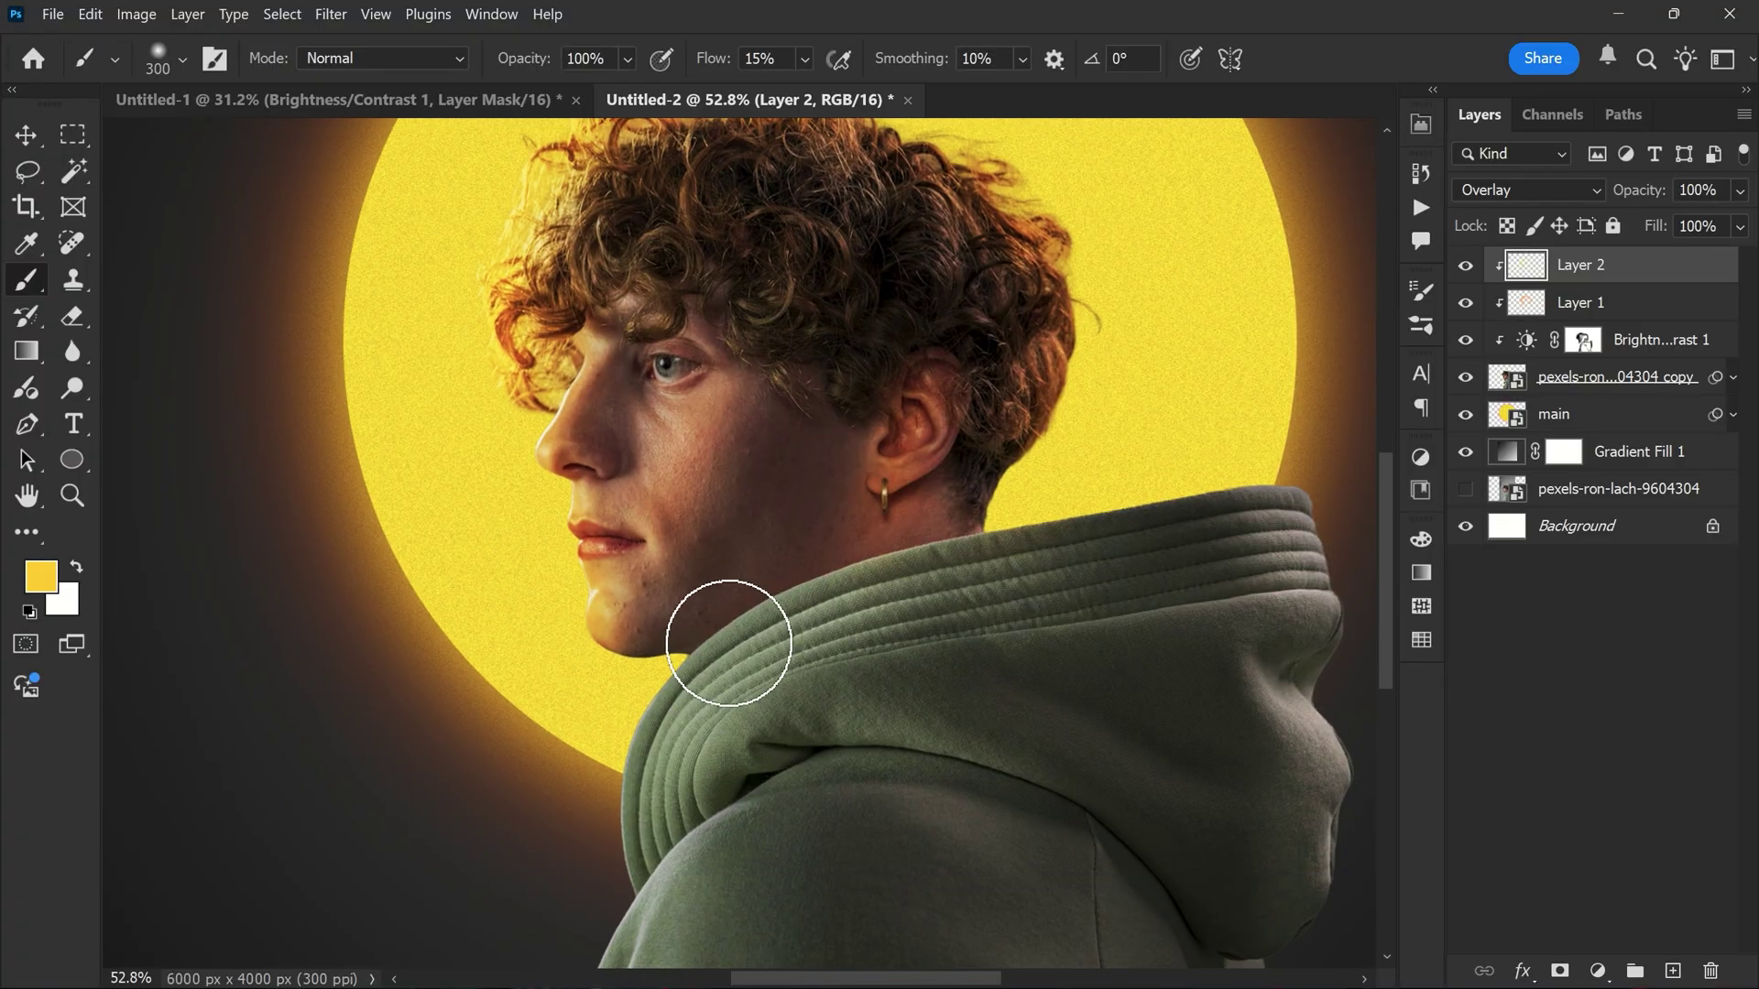
{"action": "left_click_drag", "start_coordinate": [897, 564], "coordinate": [707, 413]}
{"action": "key", "text": "bracketright"}
{"action": "key", "text": "bracketright"}
{"action": "mouse_move", "coordinate": [1100, 393]}
{"action": "left_mouse_down"}
{"action": "mouse_move", "coordinate": [1167, 794]}
{"action": "mouse_move", "coordinate": [1118, 475]}
{"action": "left_mouse_up"}
Step: Paint yellow light across the hood, then zoom out to view the whole poster
{"action": "left_click_drag", "start_coordinate": [1151, 734], "coordinate": [1178, 496]}
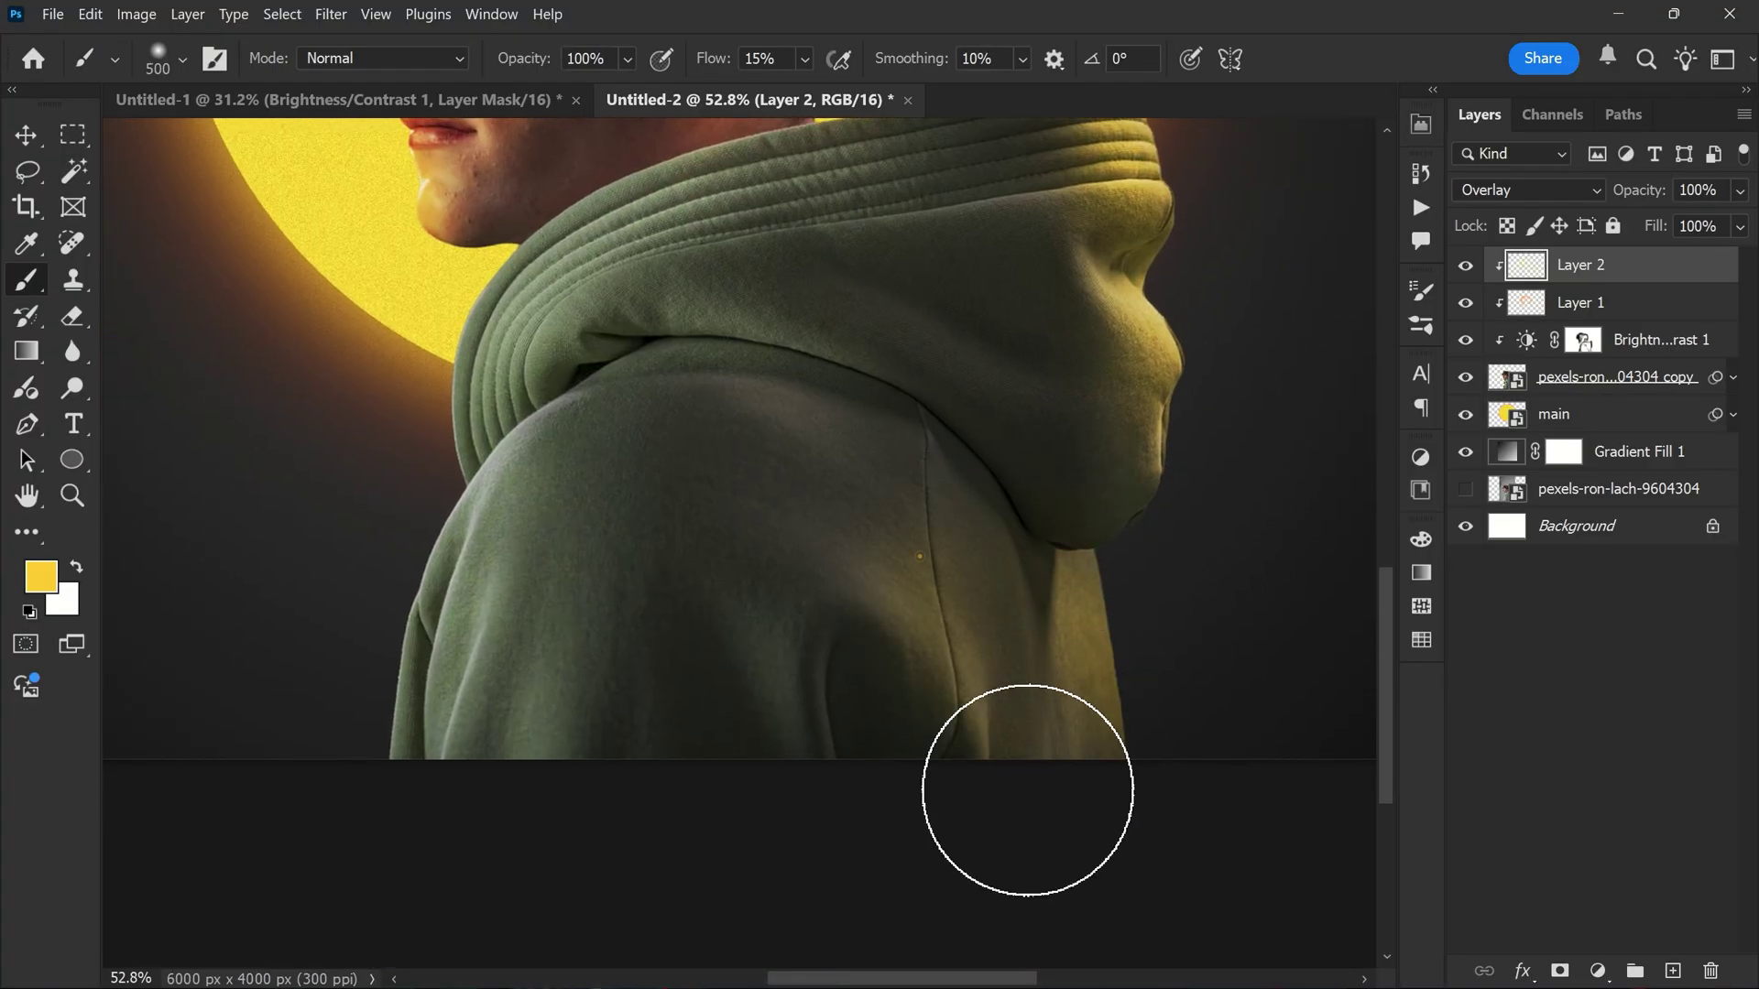
{"action": "left_click_drag", "start_coordinate": [765, 440], "coordinate": [932, 458]}
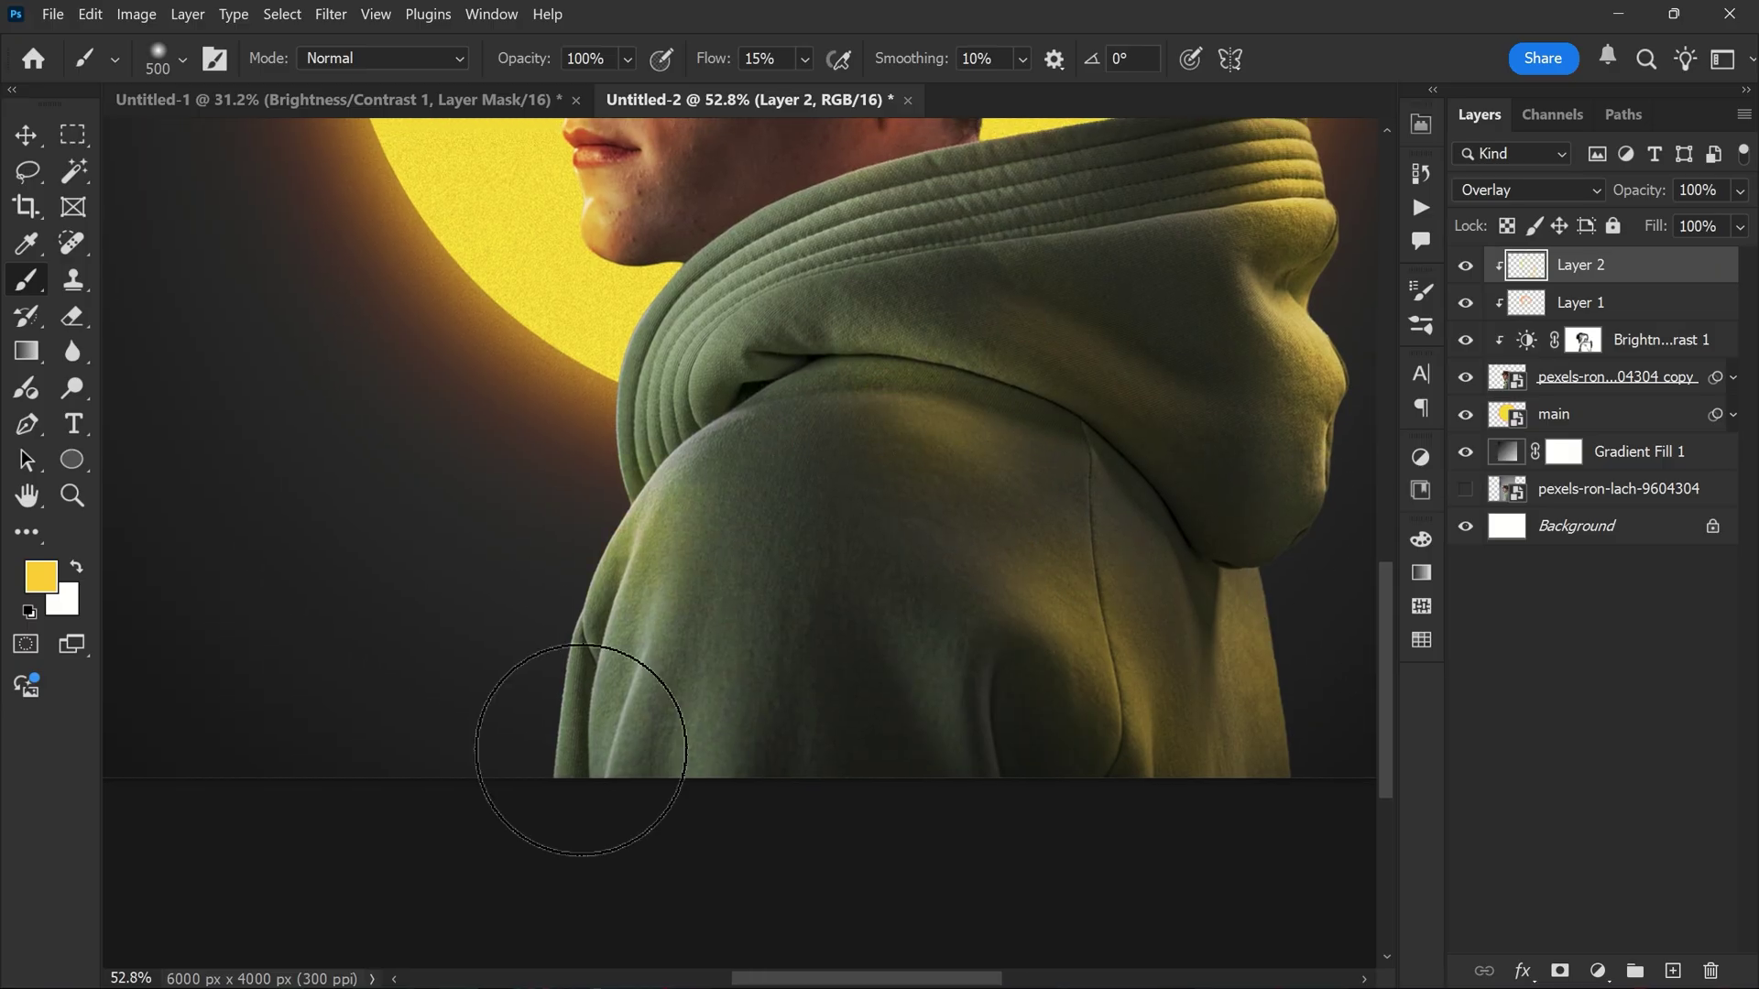
{"action": "left_click_drag", "start_coordinate": [825, 413], "coordinate": [811, 484]}
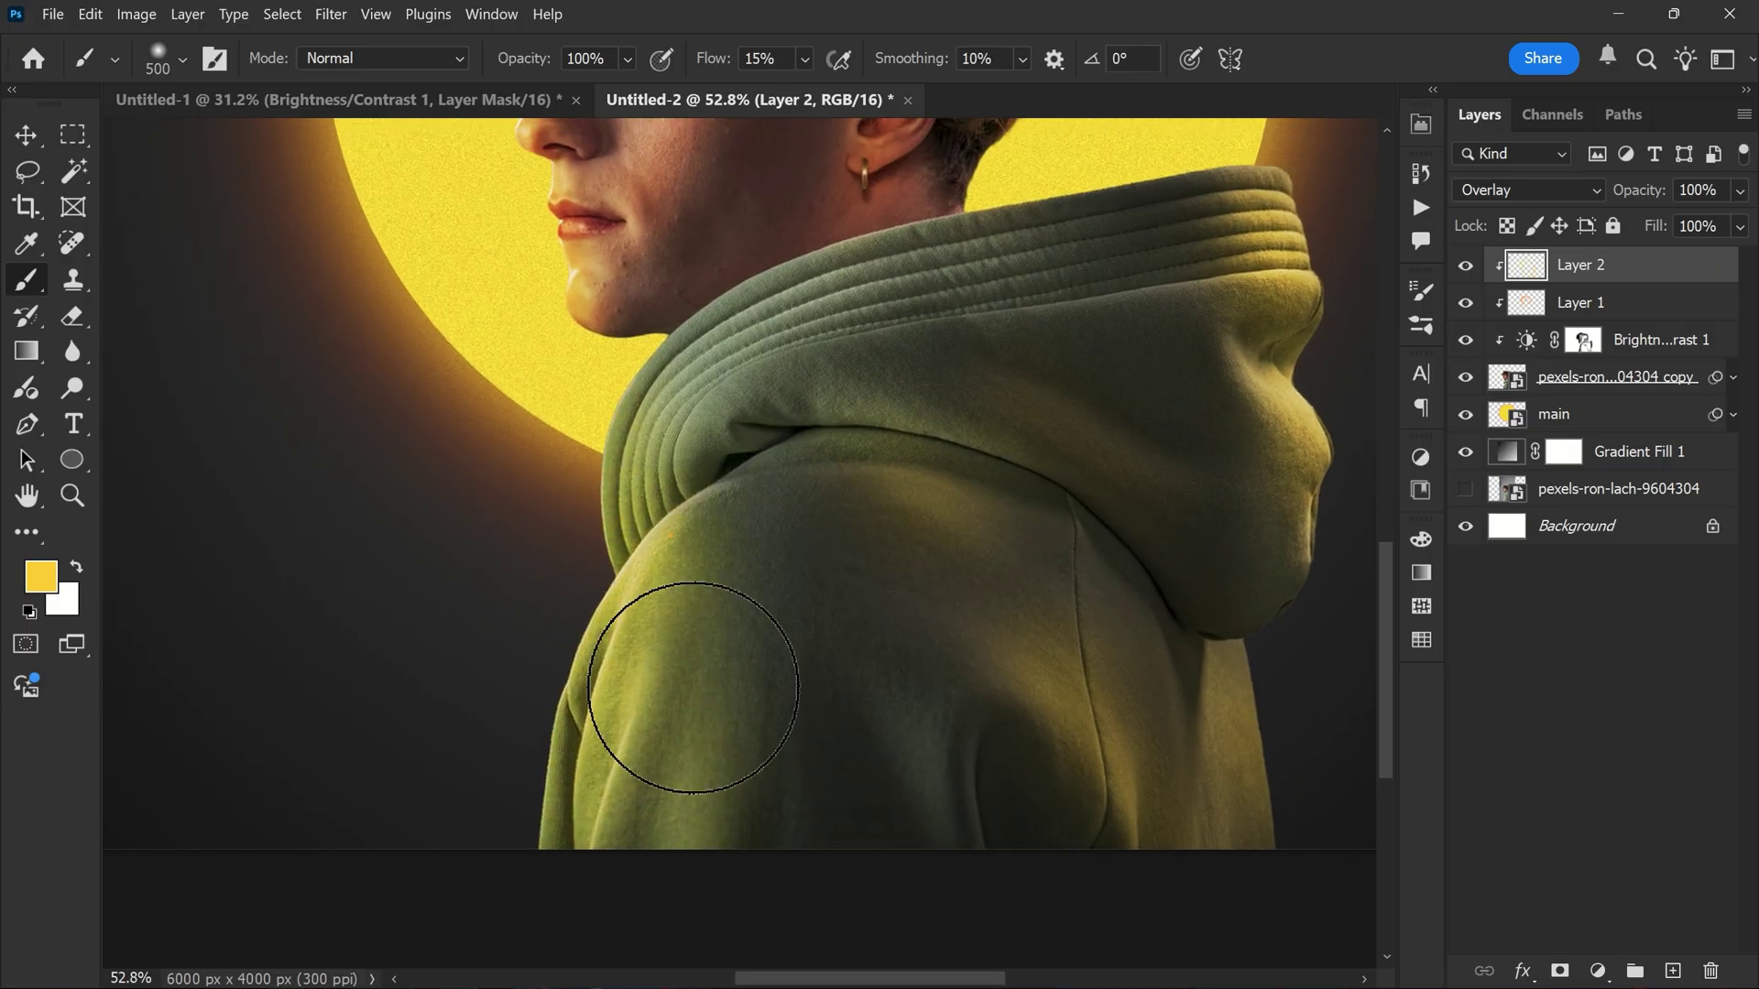
{"action": "left_click_drag", "start_coordinate": [785, 596], "coordinate": [746, 747]}
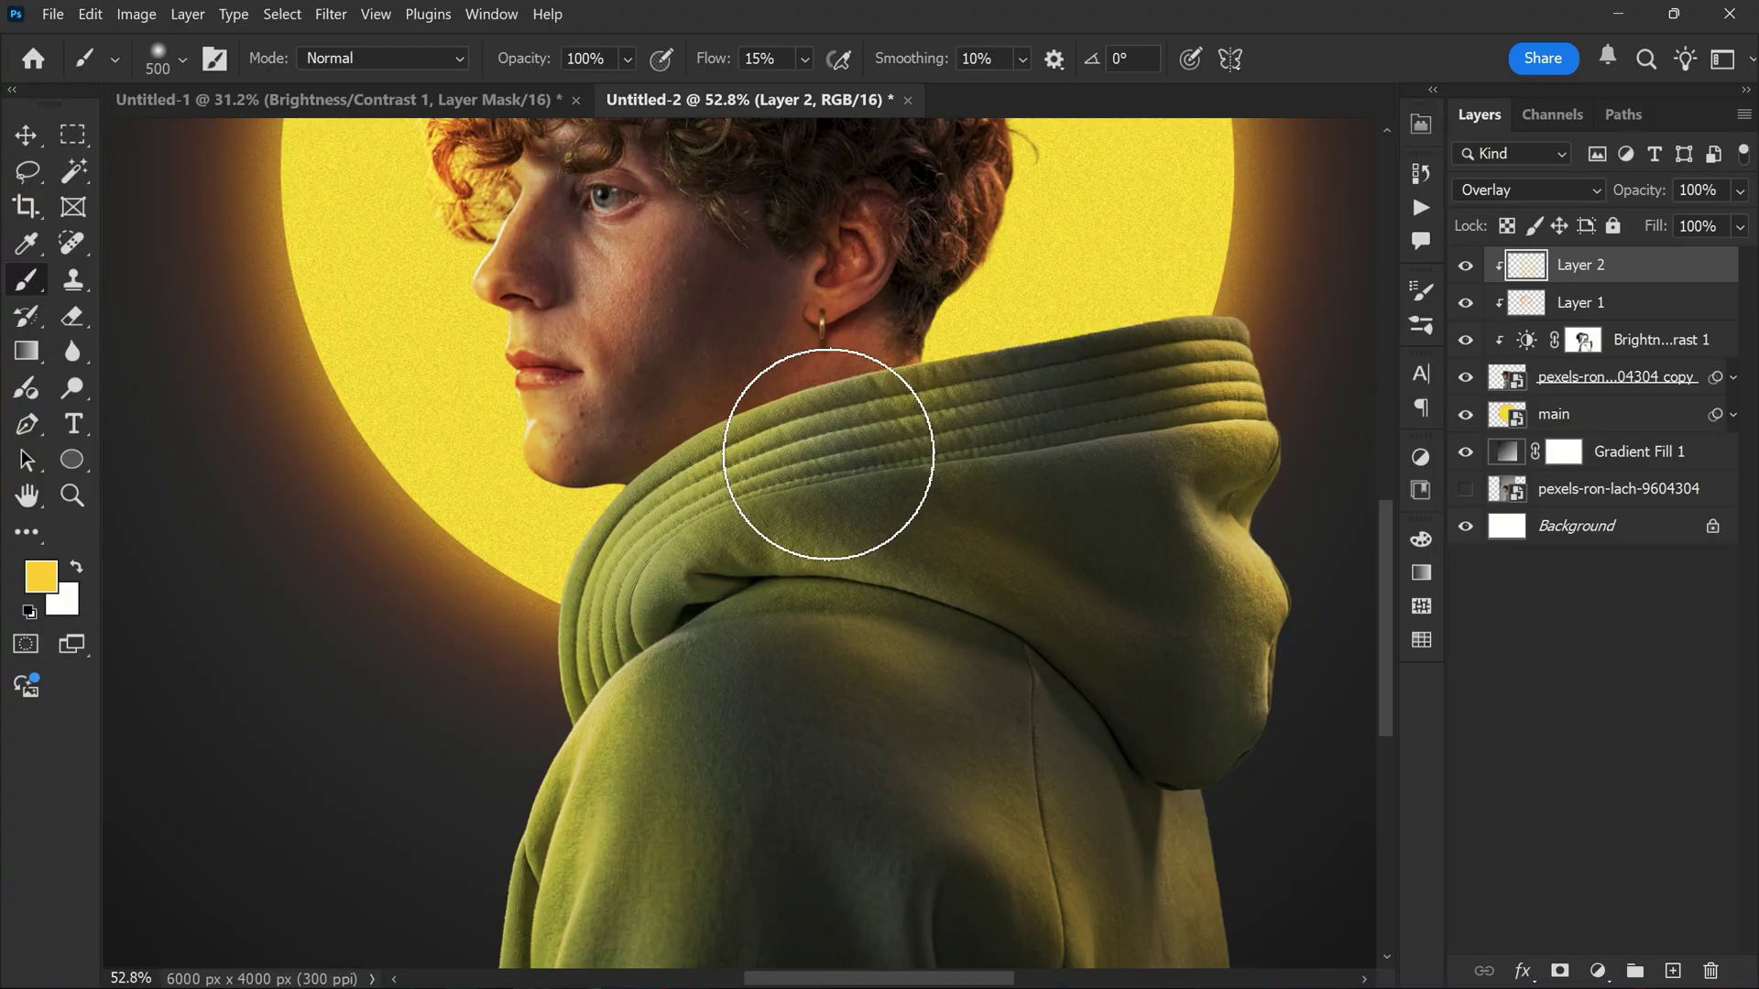
{"action": "left_click_drag", "start_coordinate": [962, 393], "coordinate": [965, 300]}
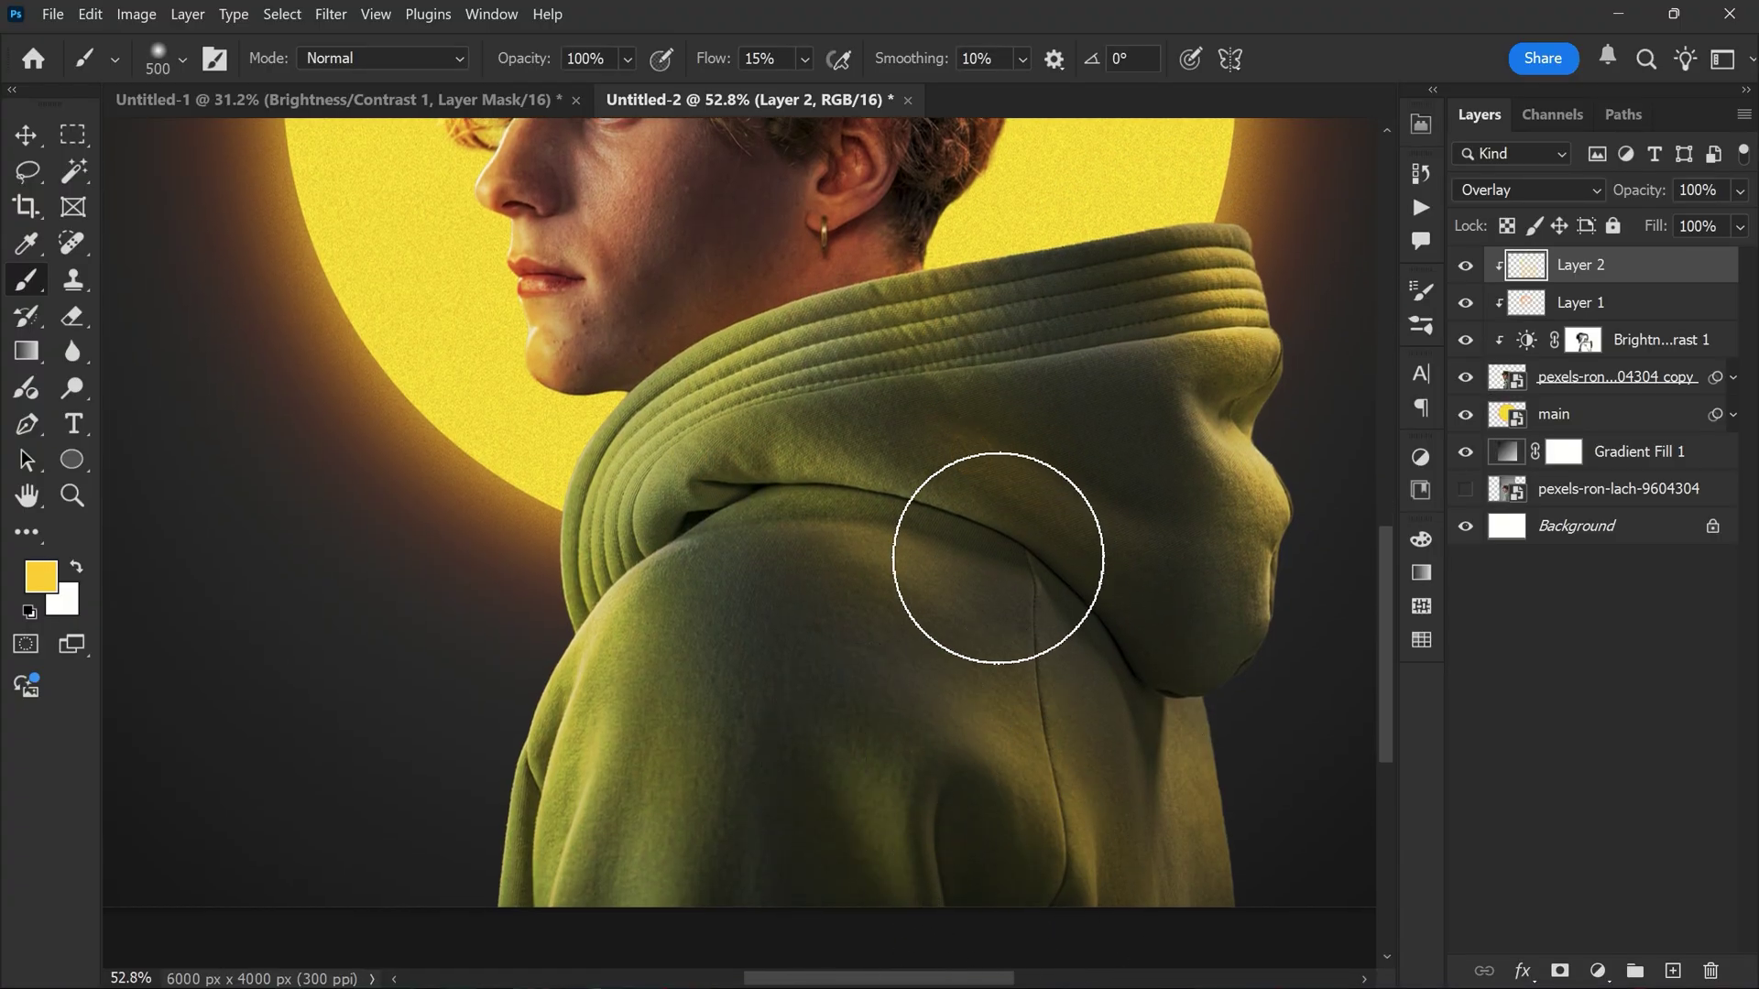
{"action": "left_click_drag", "start_coordinate": [634, 457], "coordinate": [597, 572]}
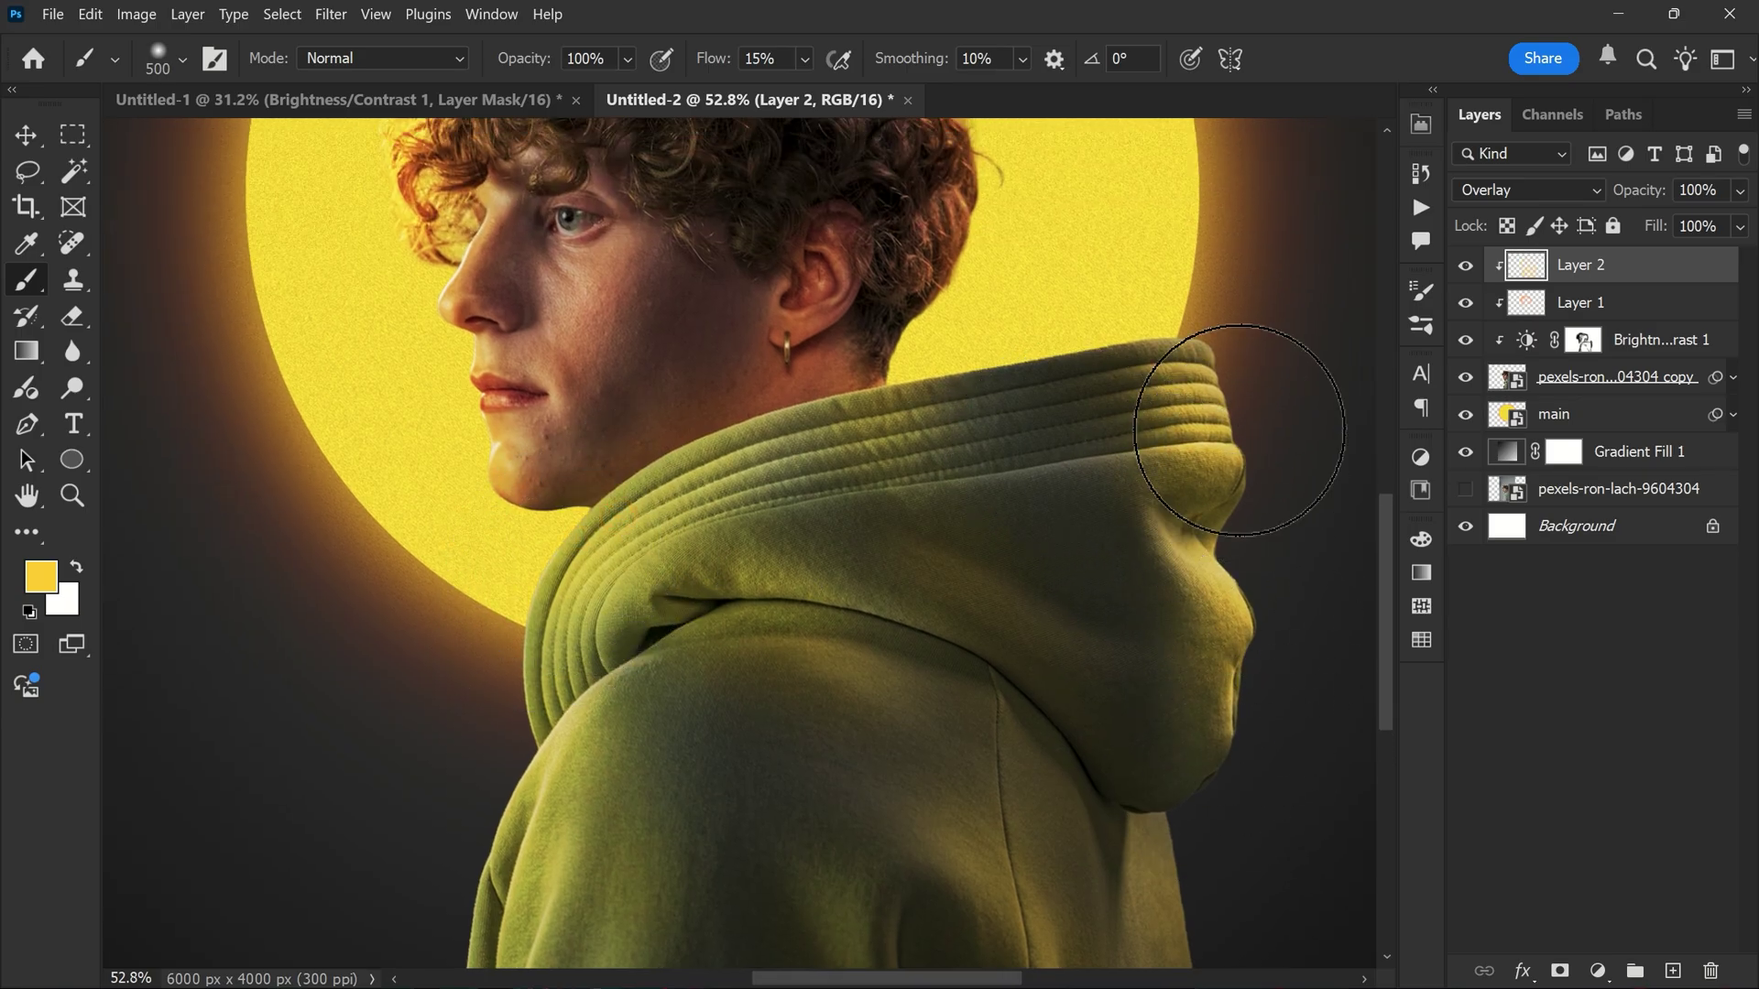
{"action": "left_click_drag", "start_coordinate": [1130, 687], "coordinate": [1158, 770]}
{"action": "scroll", "coordinate": [879, 468], "scroll_direction": "down", "scroll_amount": 3}
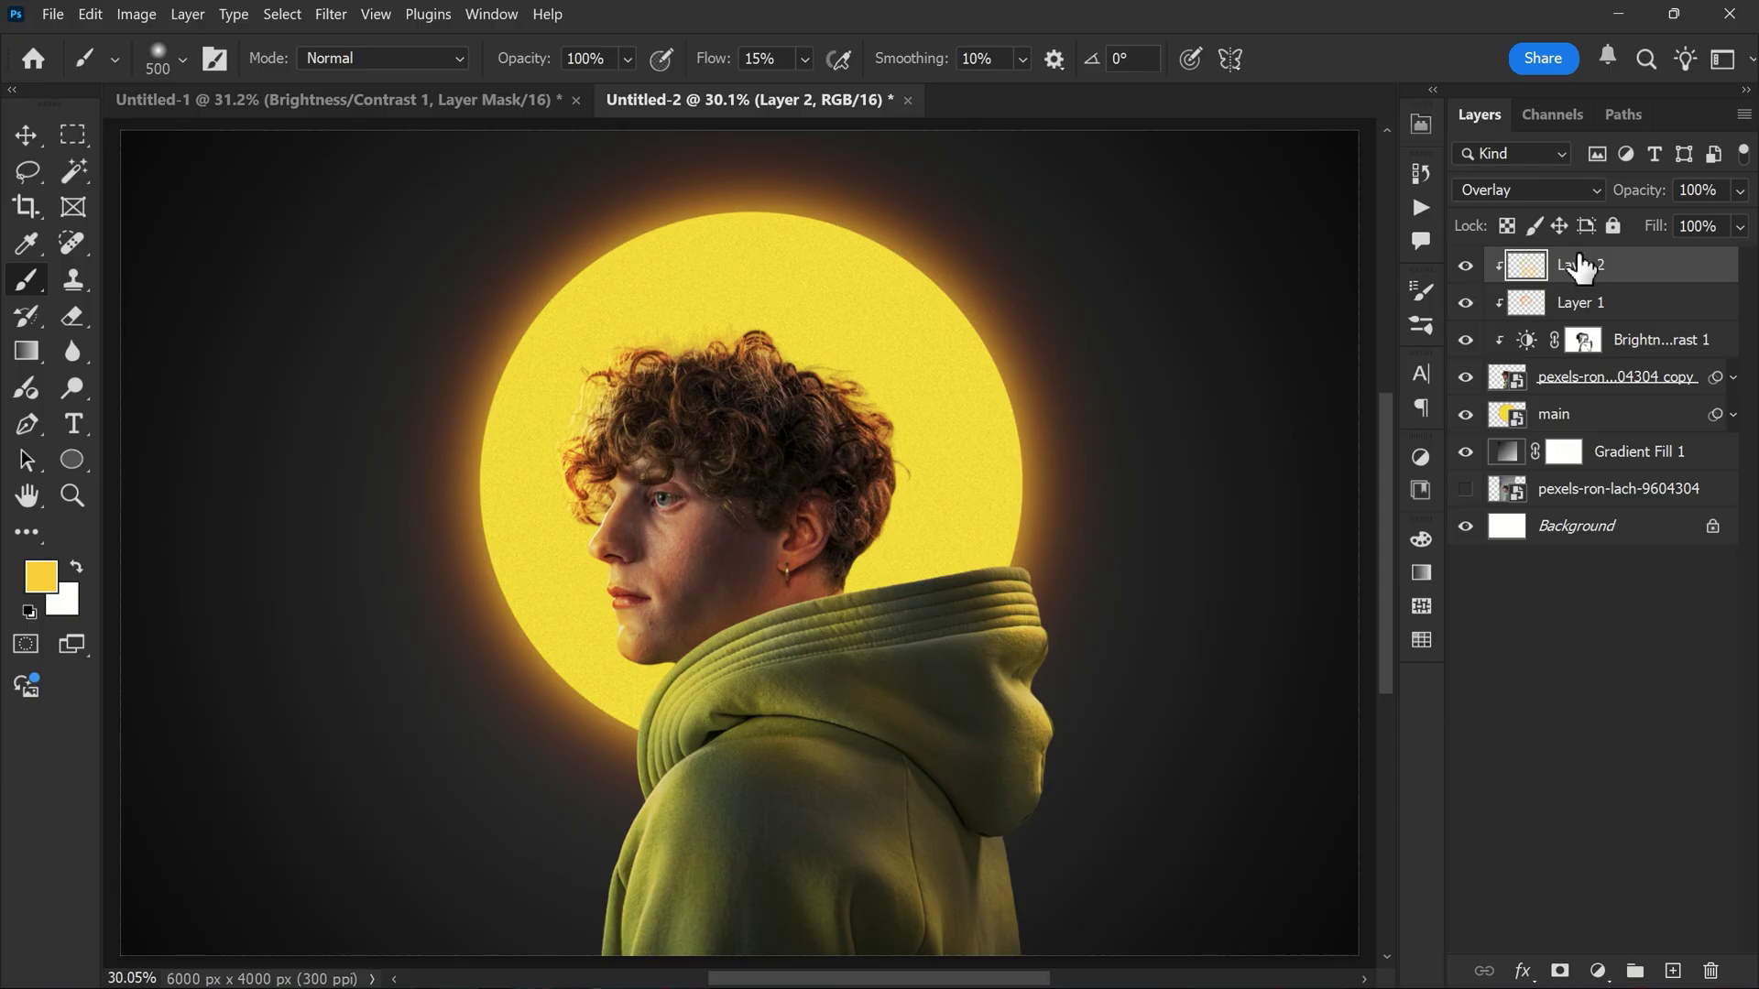
Step: Lower Layer 2's opacity to 50% and compare the glow on and off
{"action": "left_click", "coordinate": [1739, 190]}
{"action": "left_click_drag", "start_coordinate": [1742, 224], "coordinate": [1688, 227]}
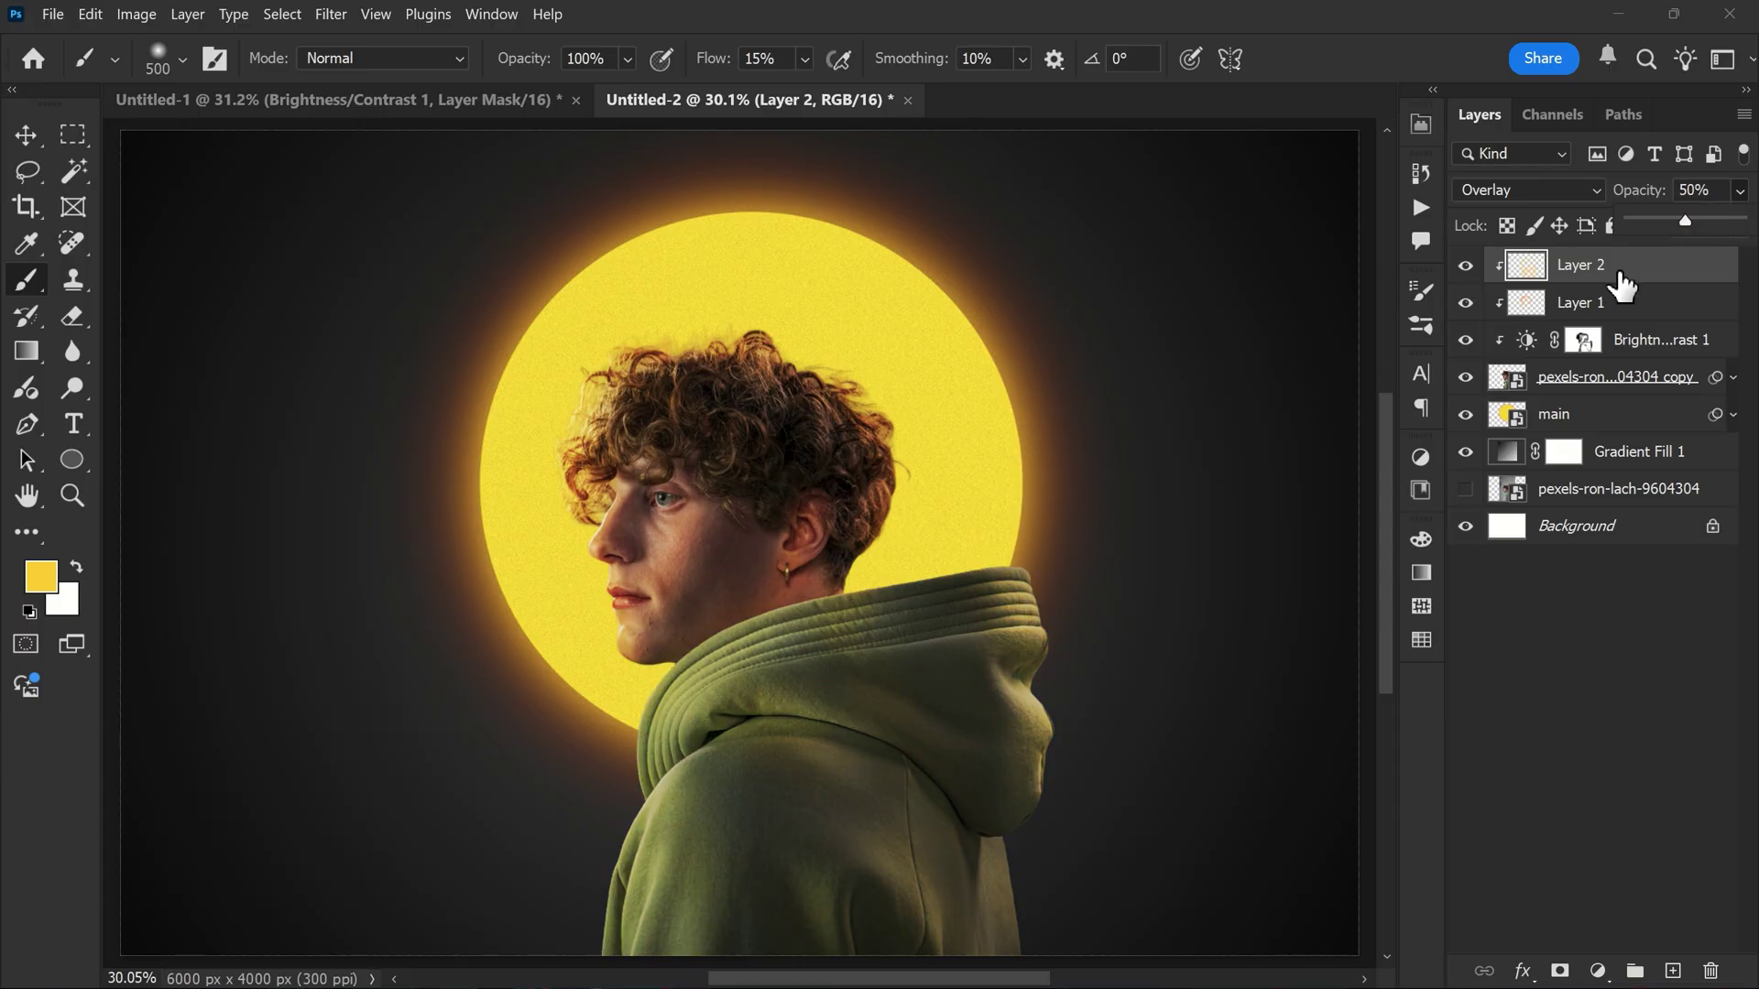
{"action": "scroll", "coordinate": [697, 615], "scroll_direction": "up", "scroll_amount": 1}
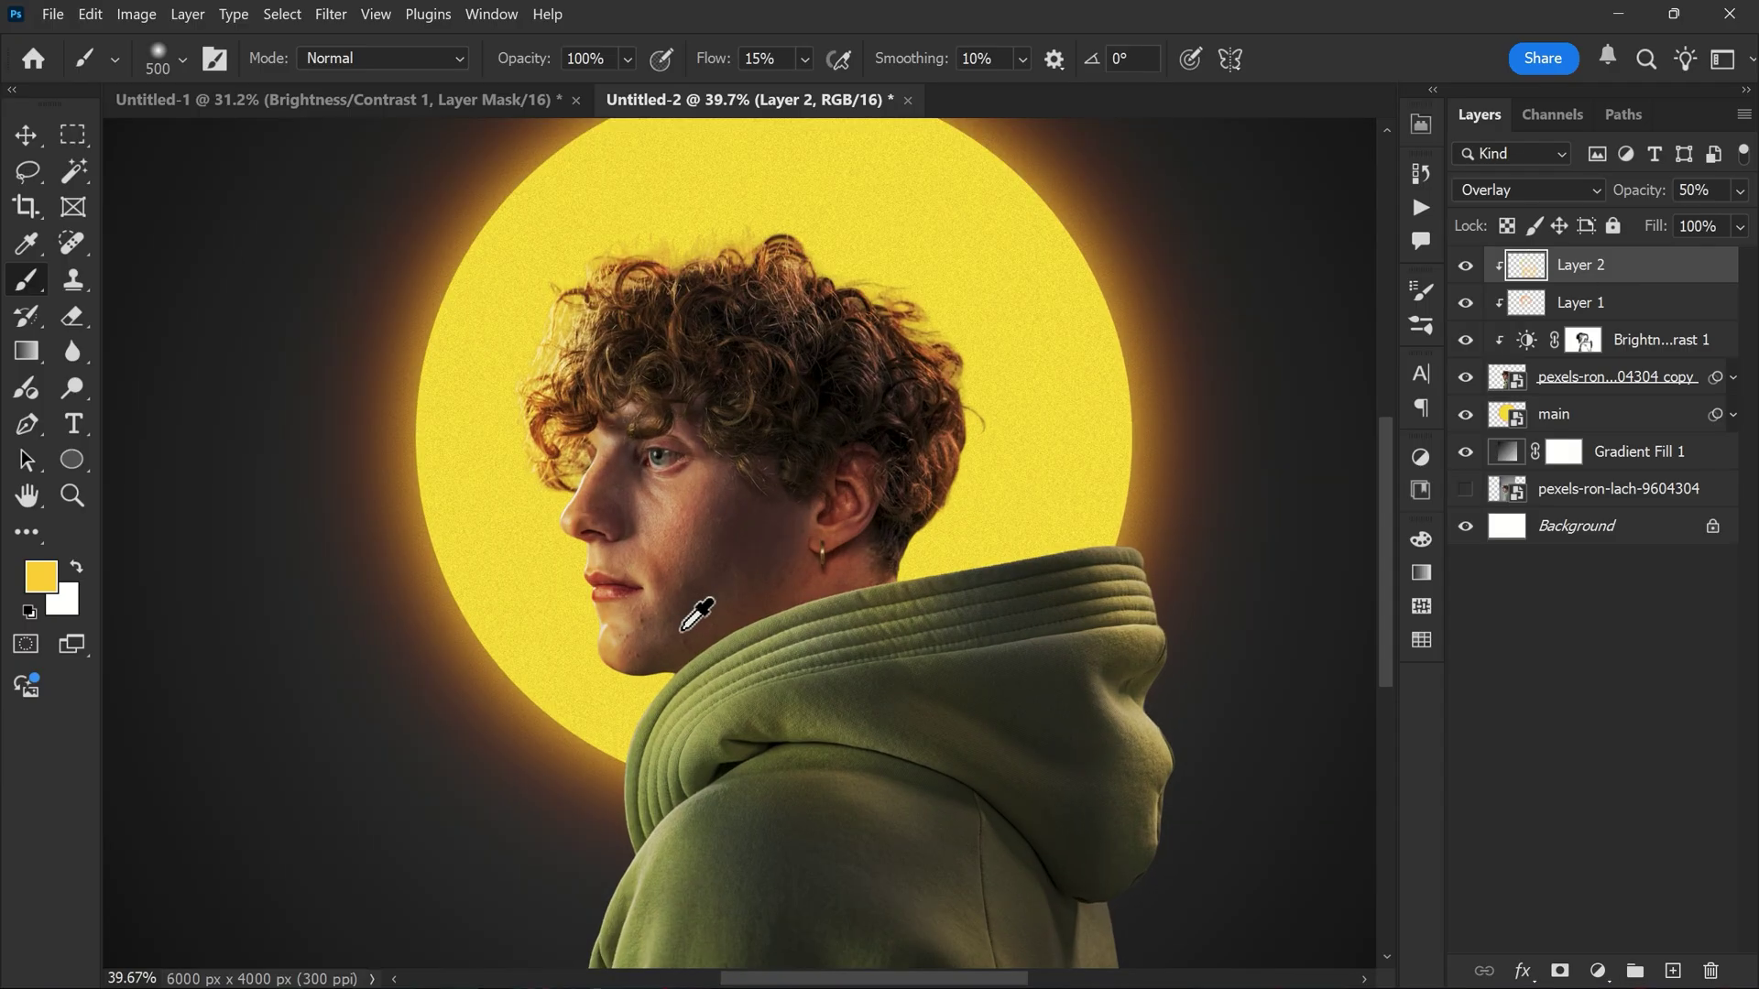
{"action": "left_click", "coordinate": [1466, 266]}
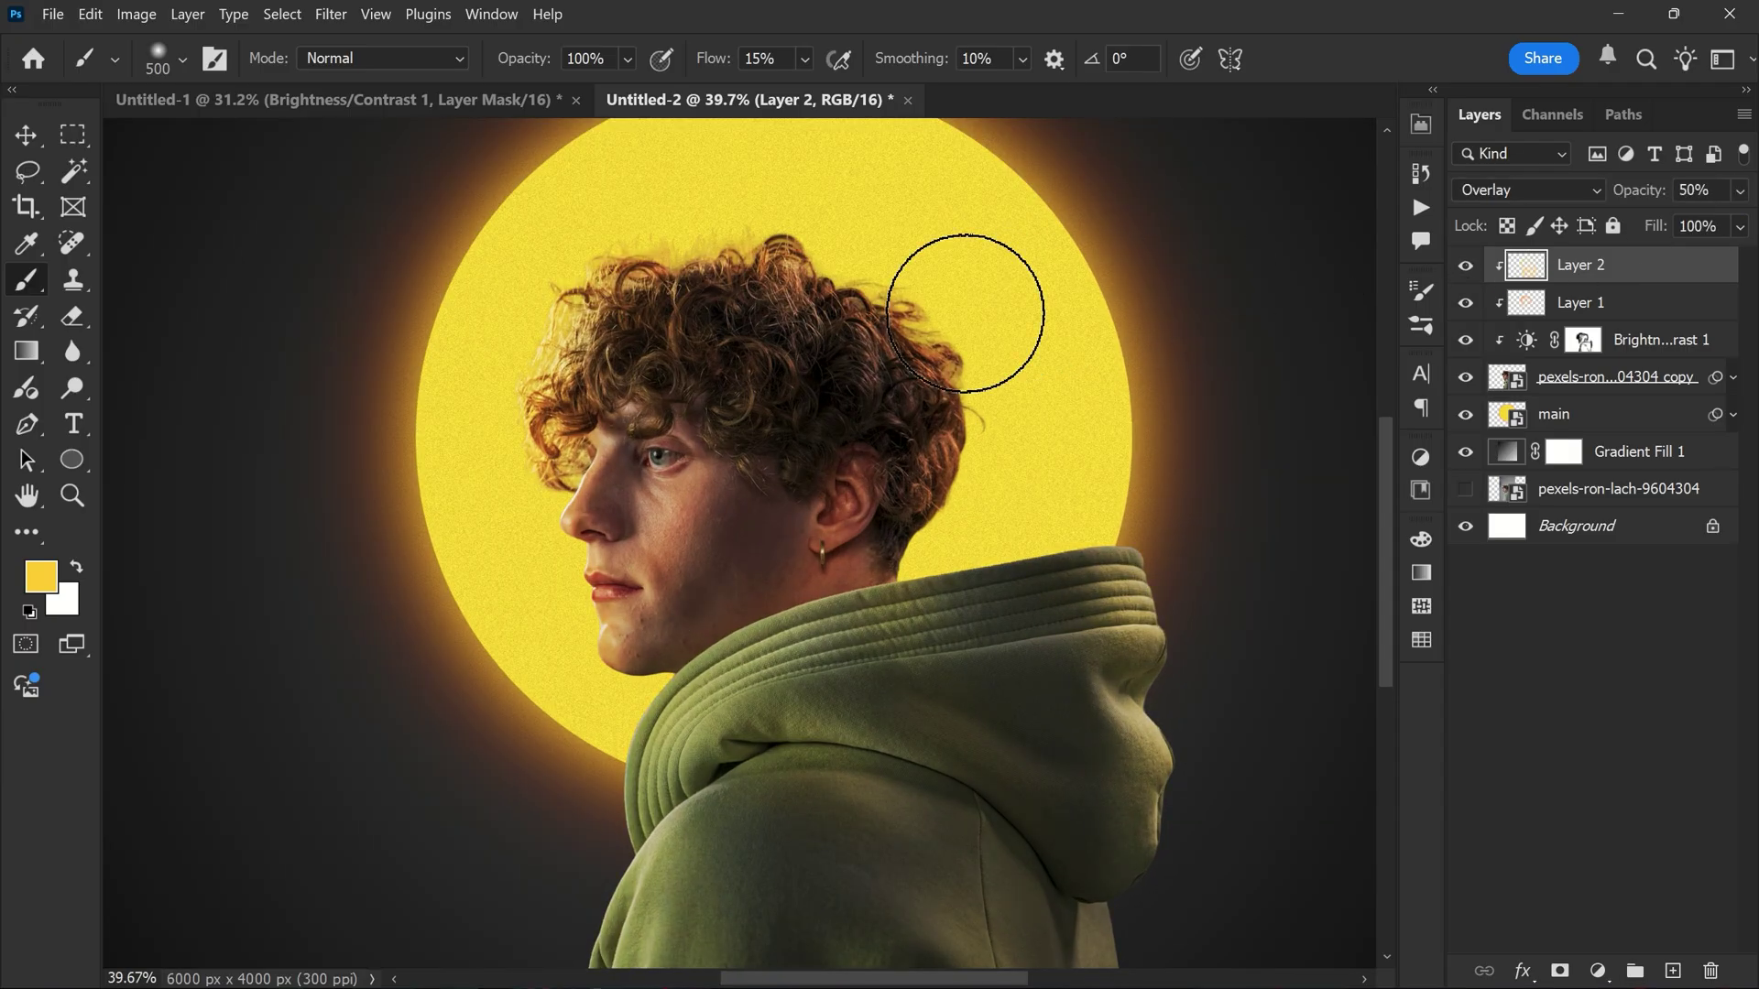
Step: Fit the canvas on screen with Ctrl+0, select the Move tool, and show the adjustment layer list
{"action": "key", "text": "ctrl+0"}
{"action": "key", "text": "v"}
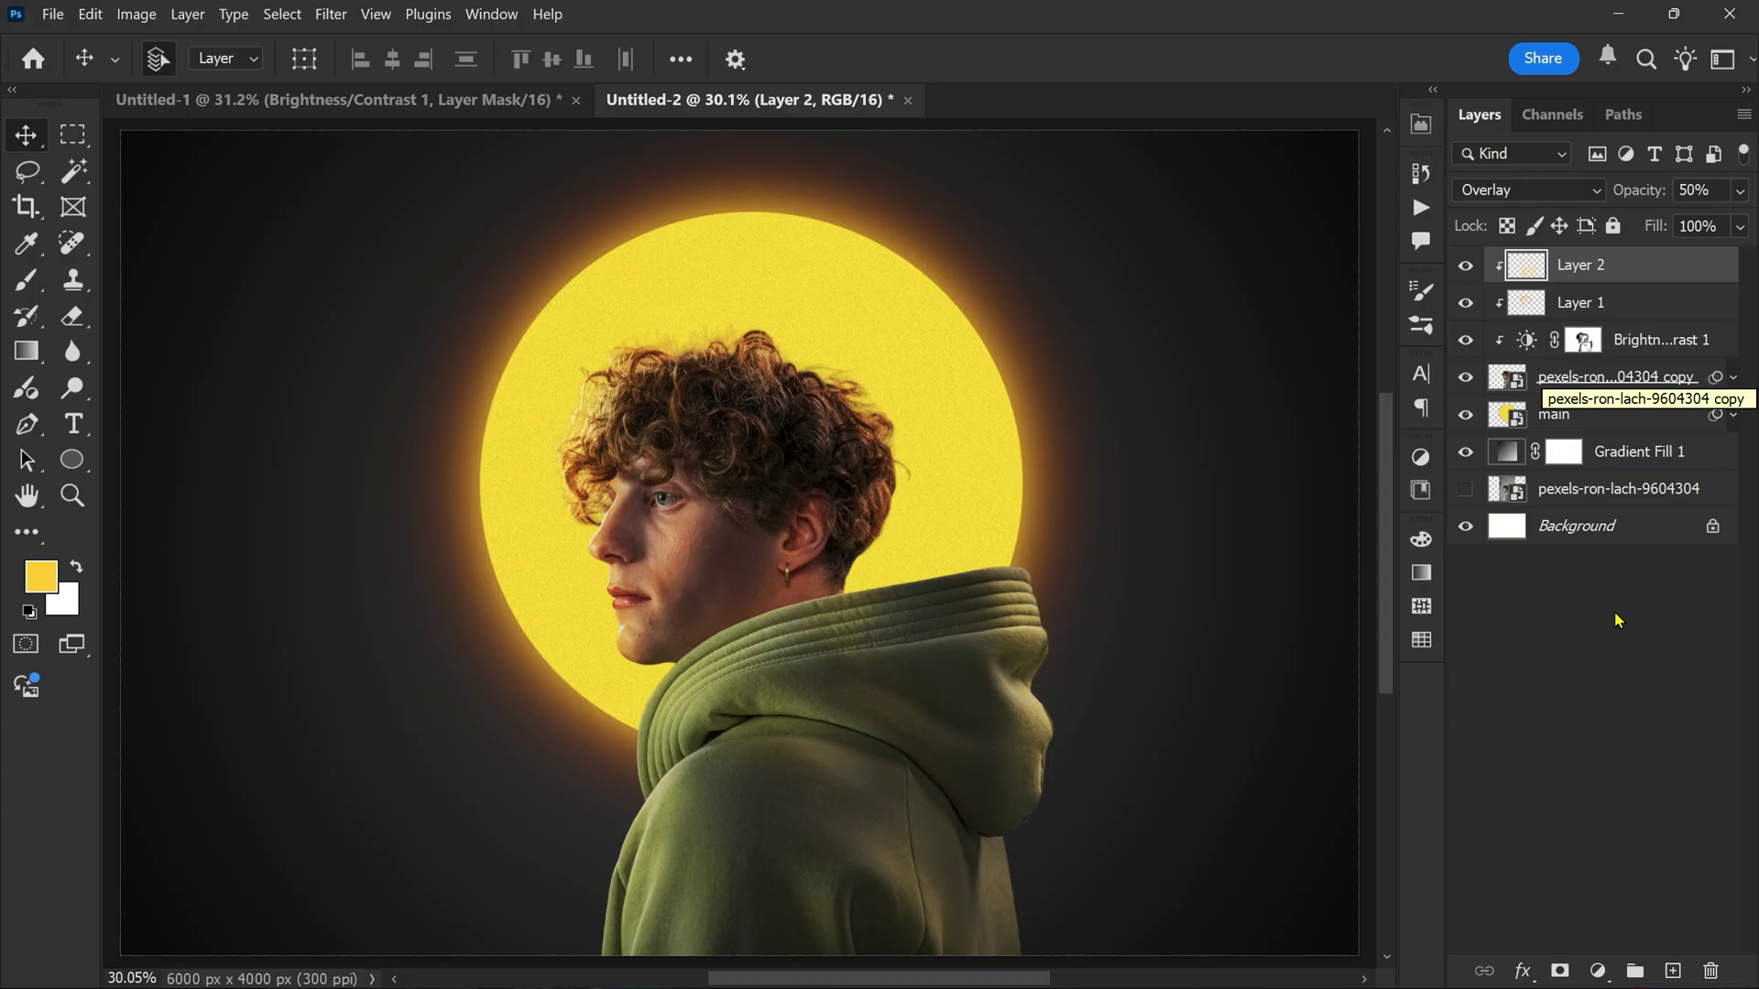
{"action": "left_click", "coordinate": [1597, 971]}
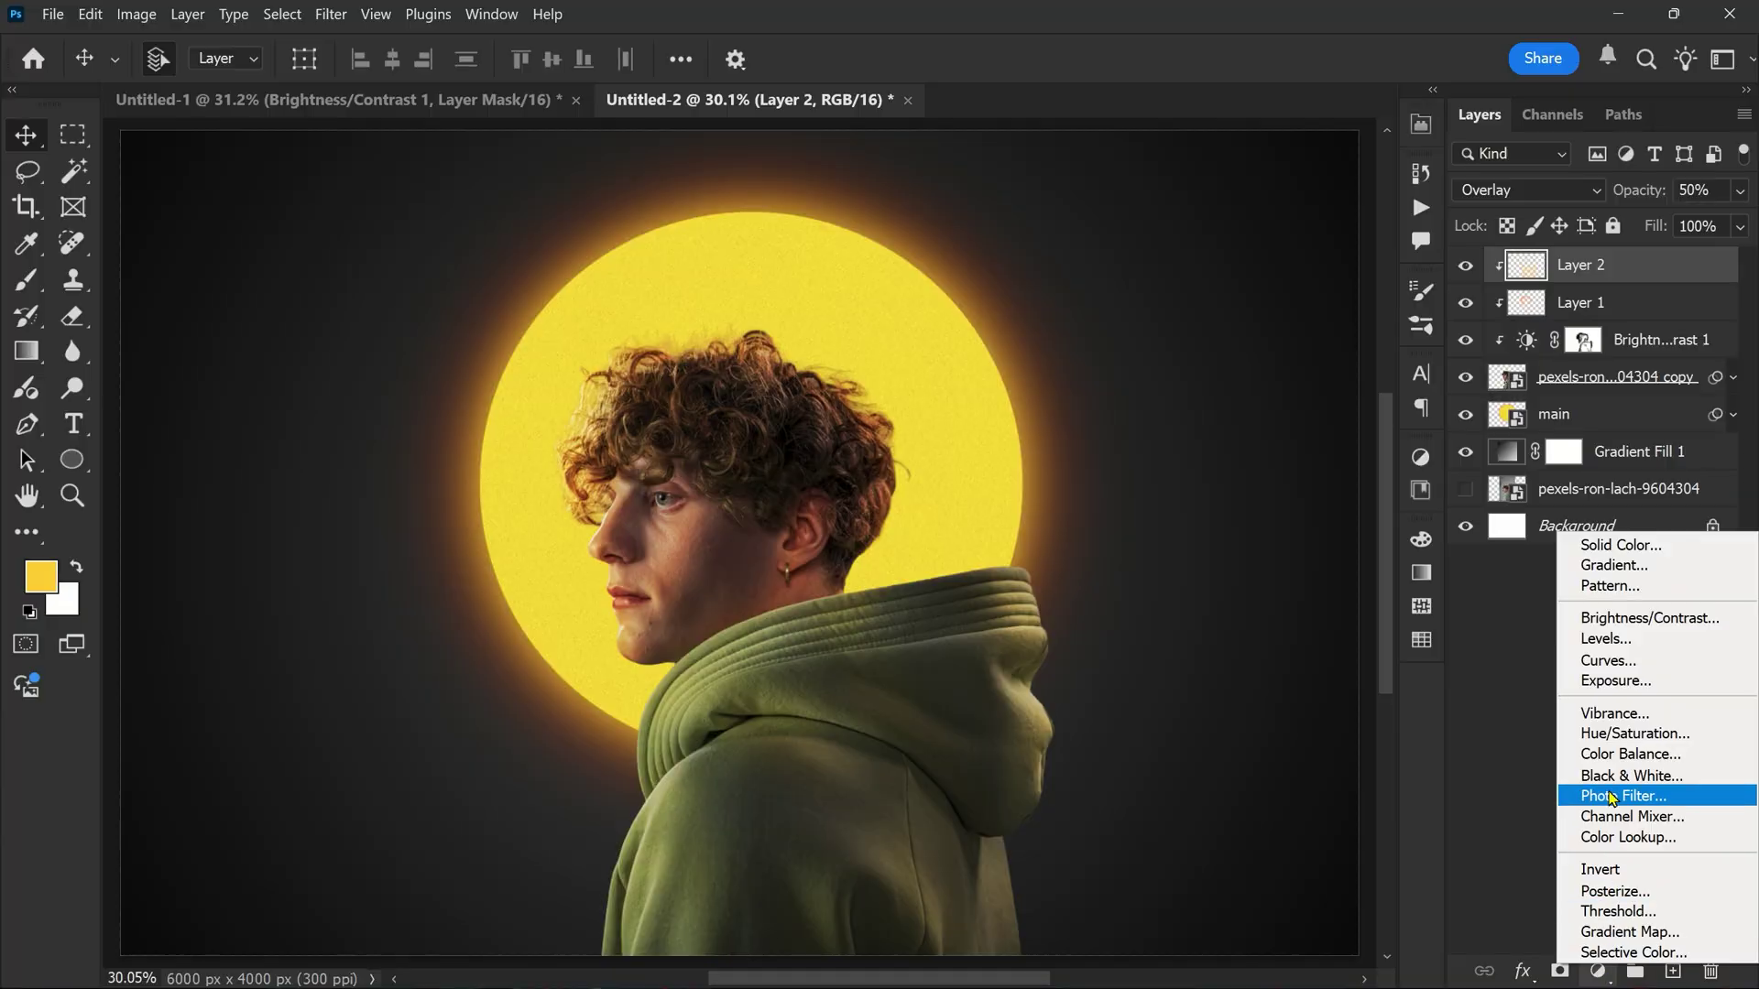
Step: Add a Brightness/Contrast layer at brightness -20 and contrast 17, then compare with it hidden
{"action": "left_click", "coordinate": [1637, 619]}
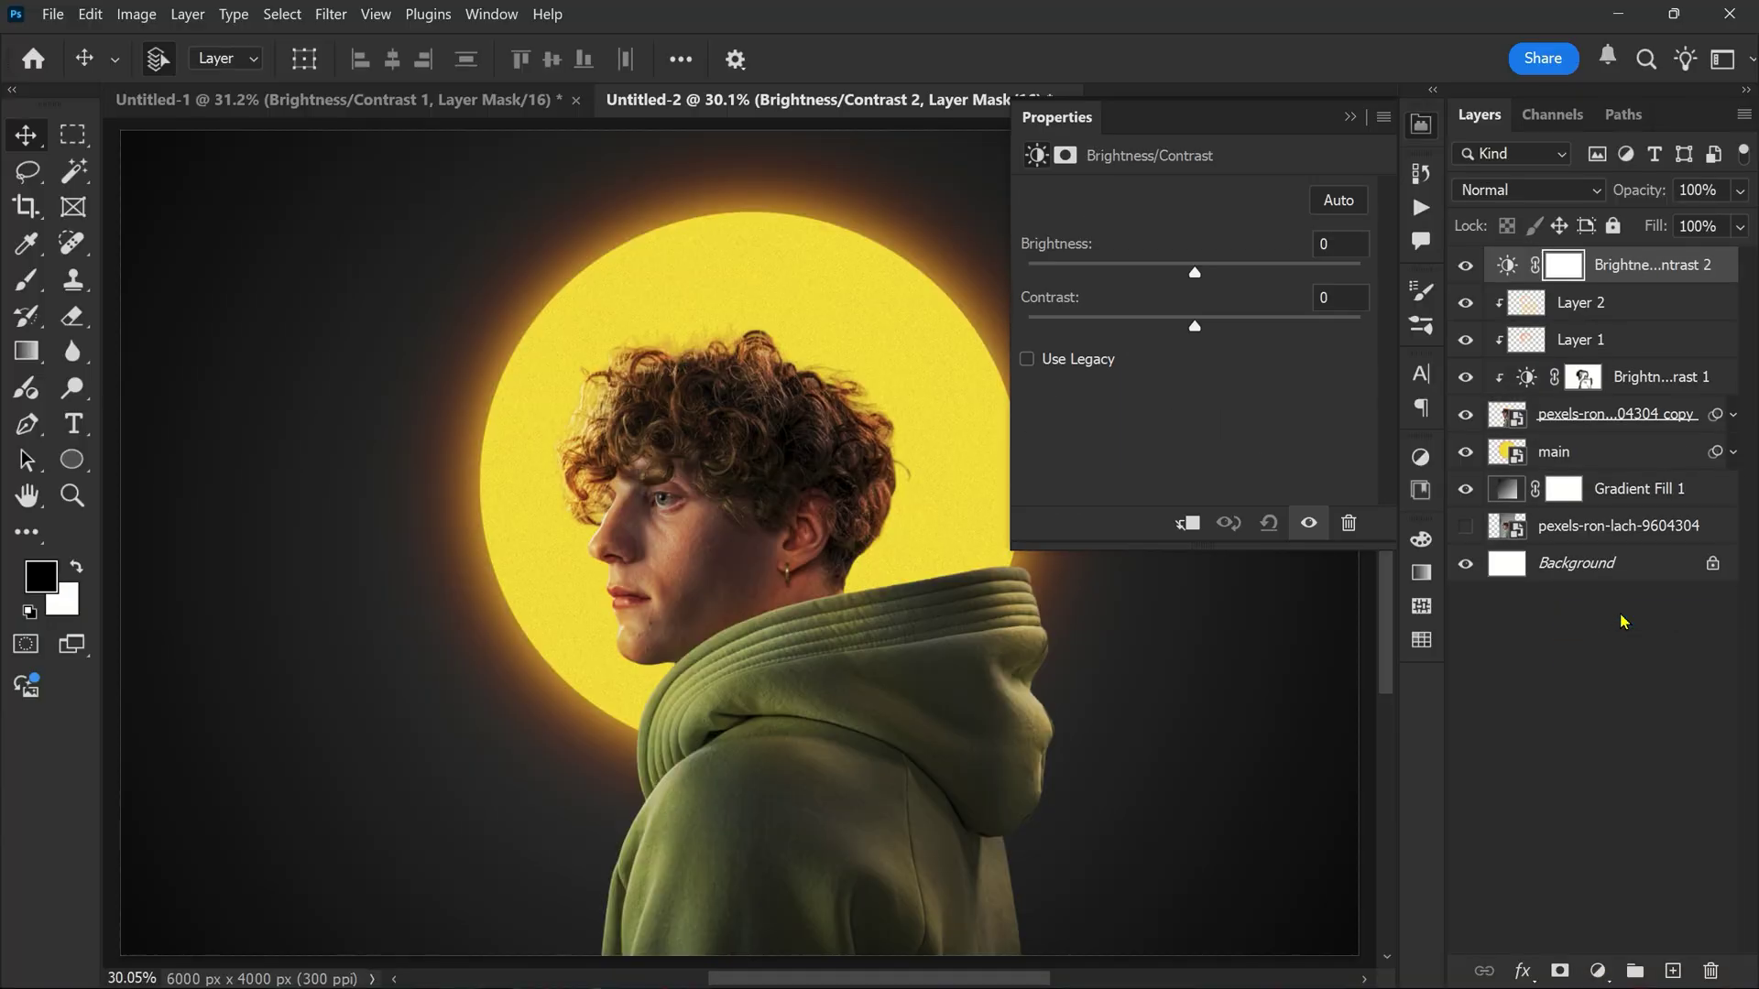
{"action": "mouse_move", "coordinate": [1195, 272]}
{"action": "left_mouse_down"}
{"action": "mouse_move", "coordinate": [1152, 272]}
{"action": "mouse_move", "coordinate": [1222, 325]}
{"action": "left_mouse_up"}
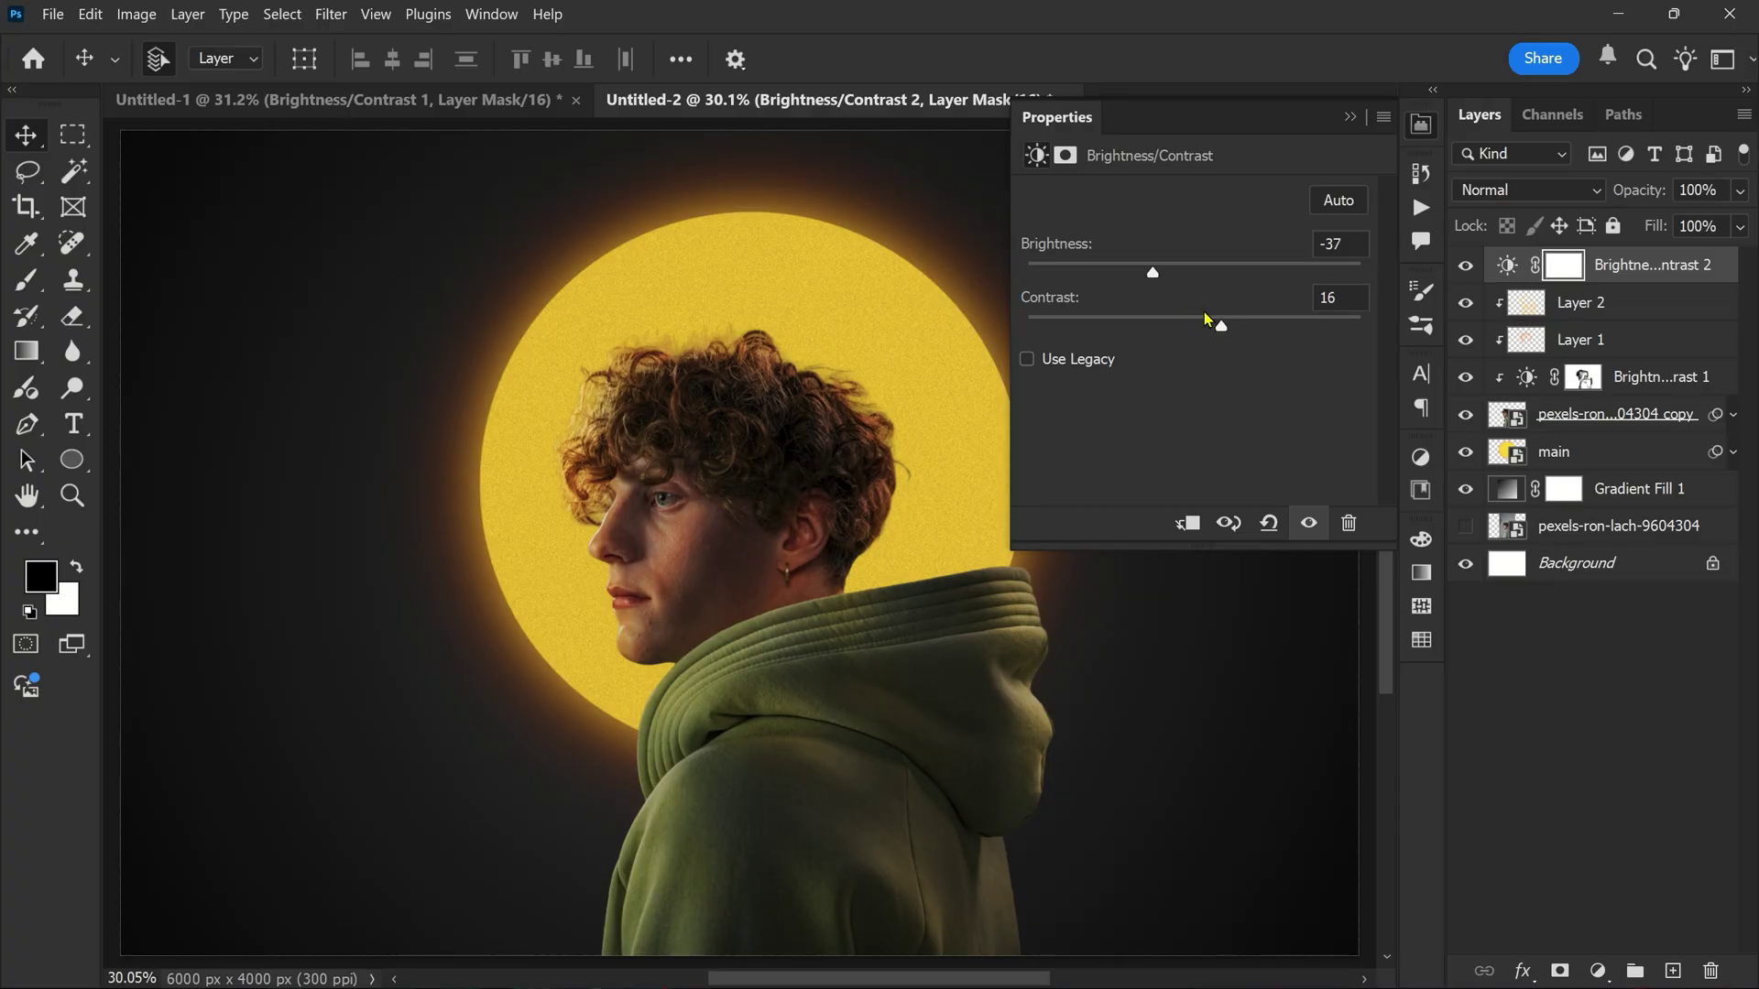
{"action": "left_click_drag", "start_coordinate": [1152, 272], "coordinate": [1236, 330]}
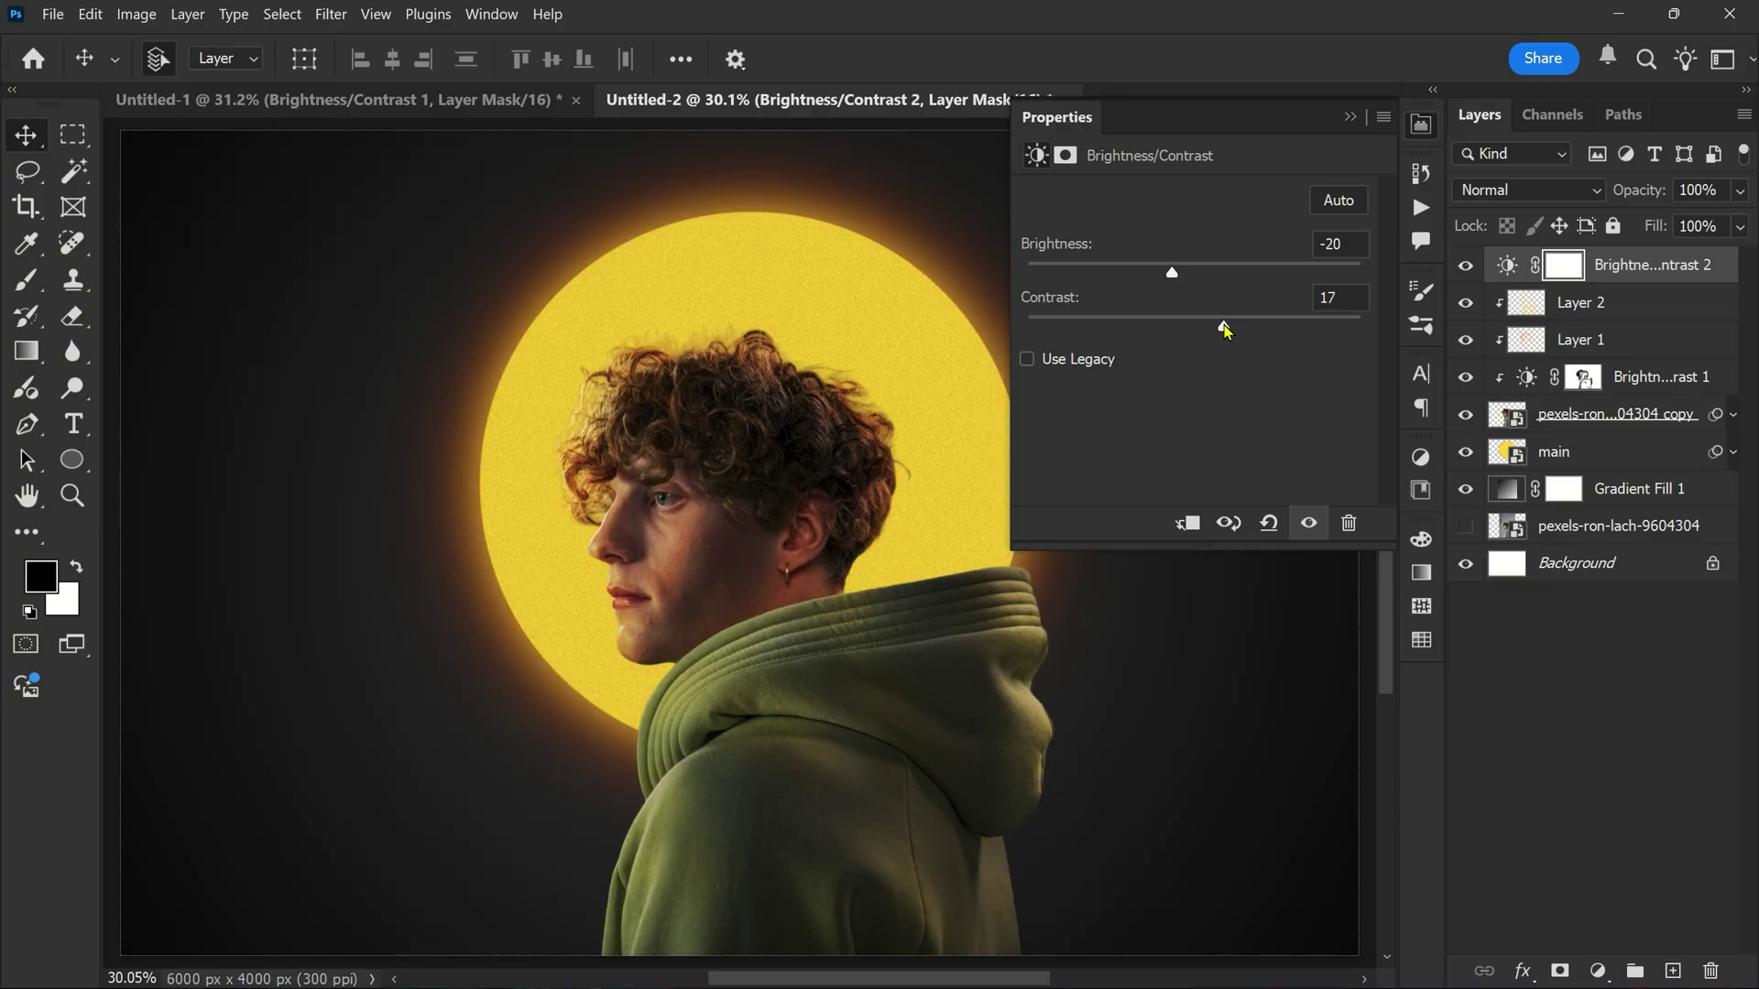
{"action": "left_click", "coordinate": [1421, 124]}
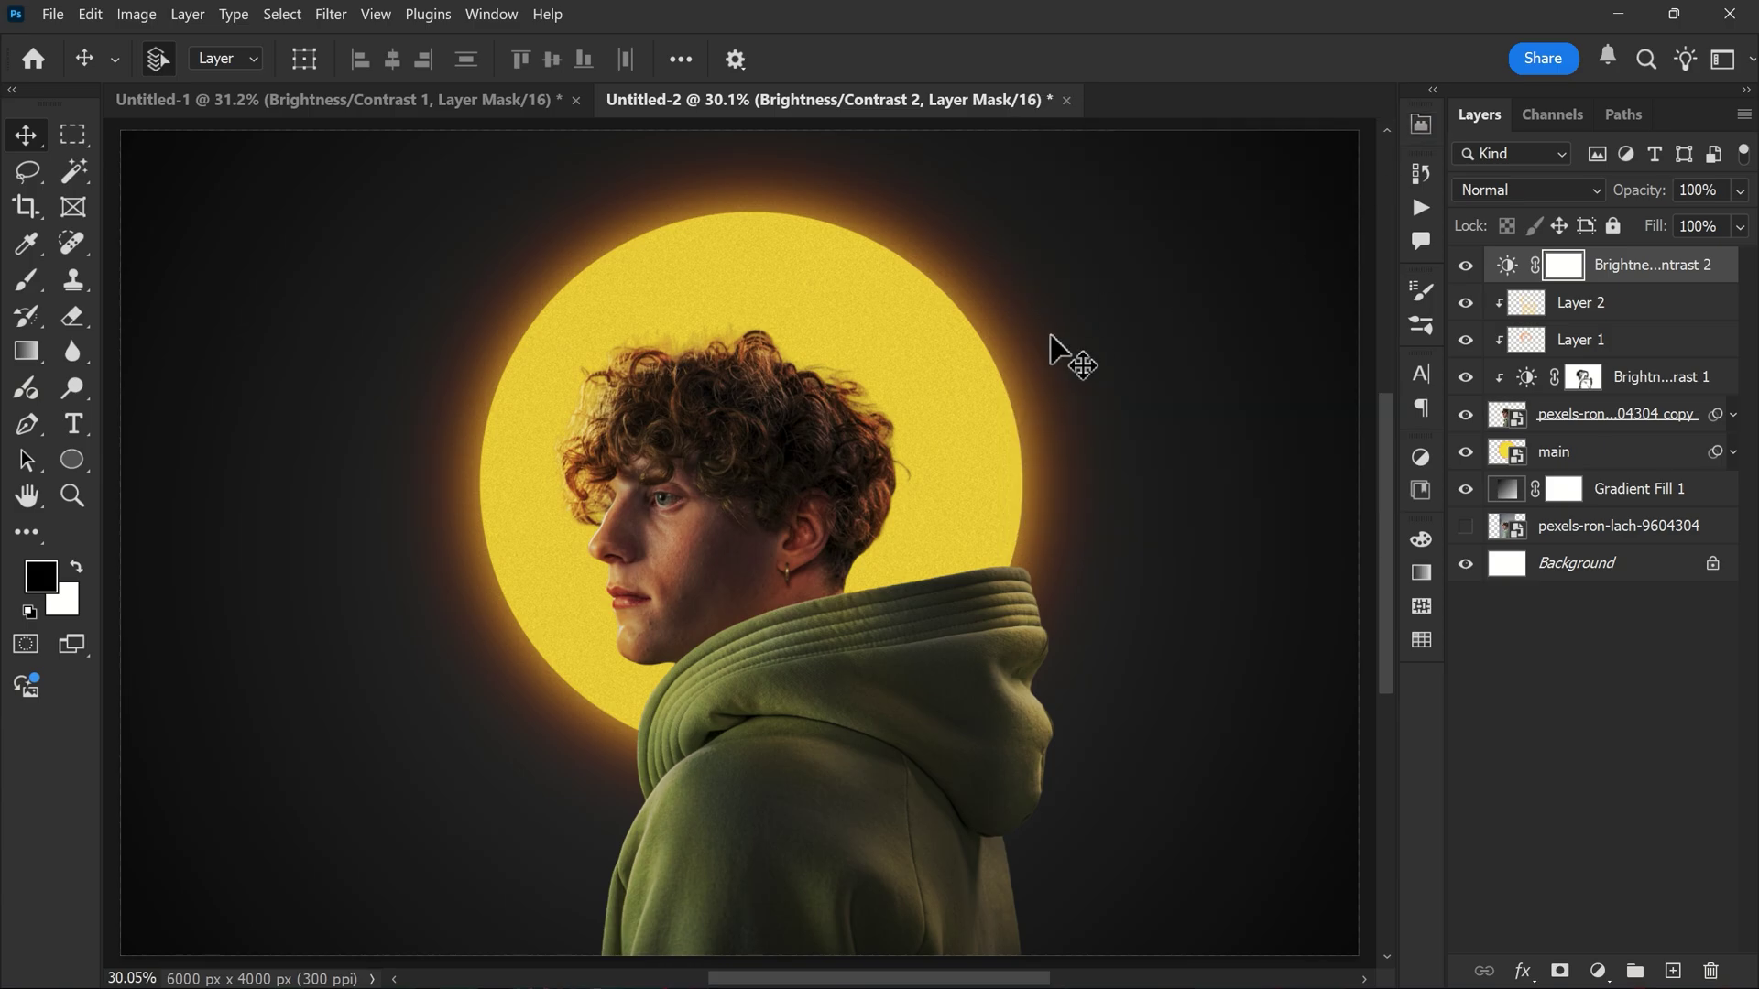
{"action": "left_click", "coordinate": [1469, 304]}
{"action": "left_click", "coordinate": [1469, 271]}
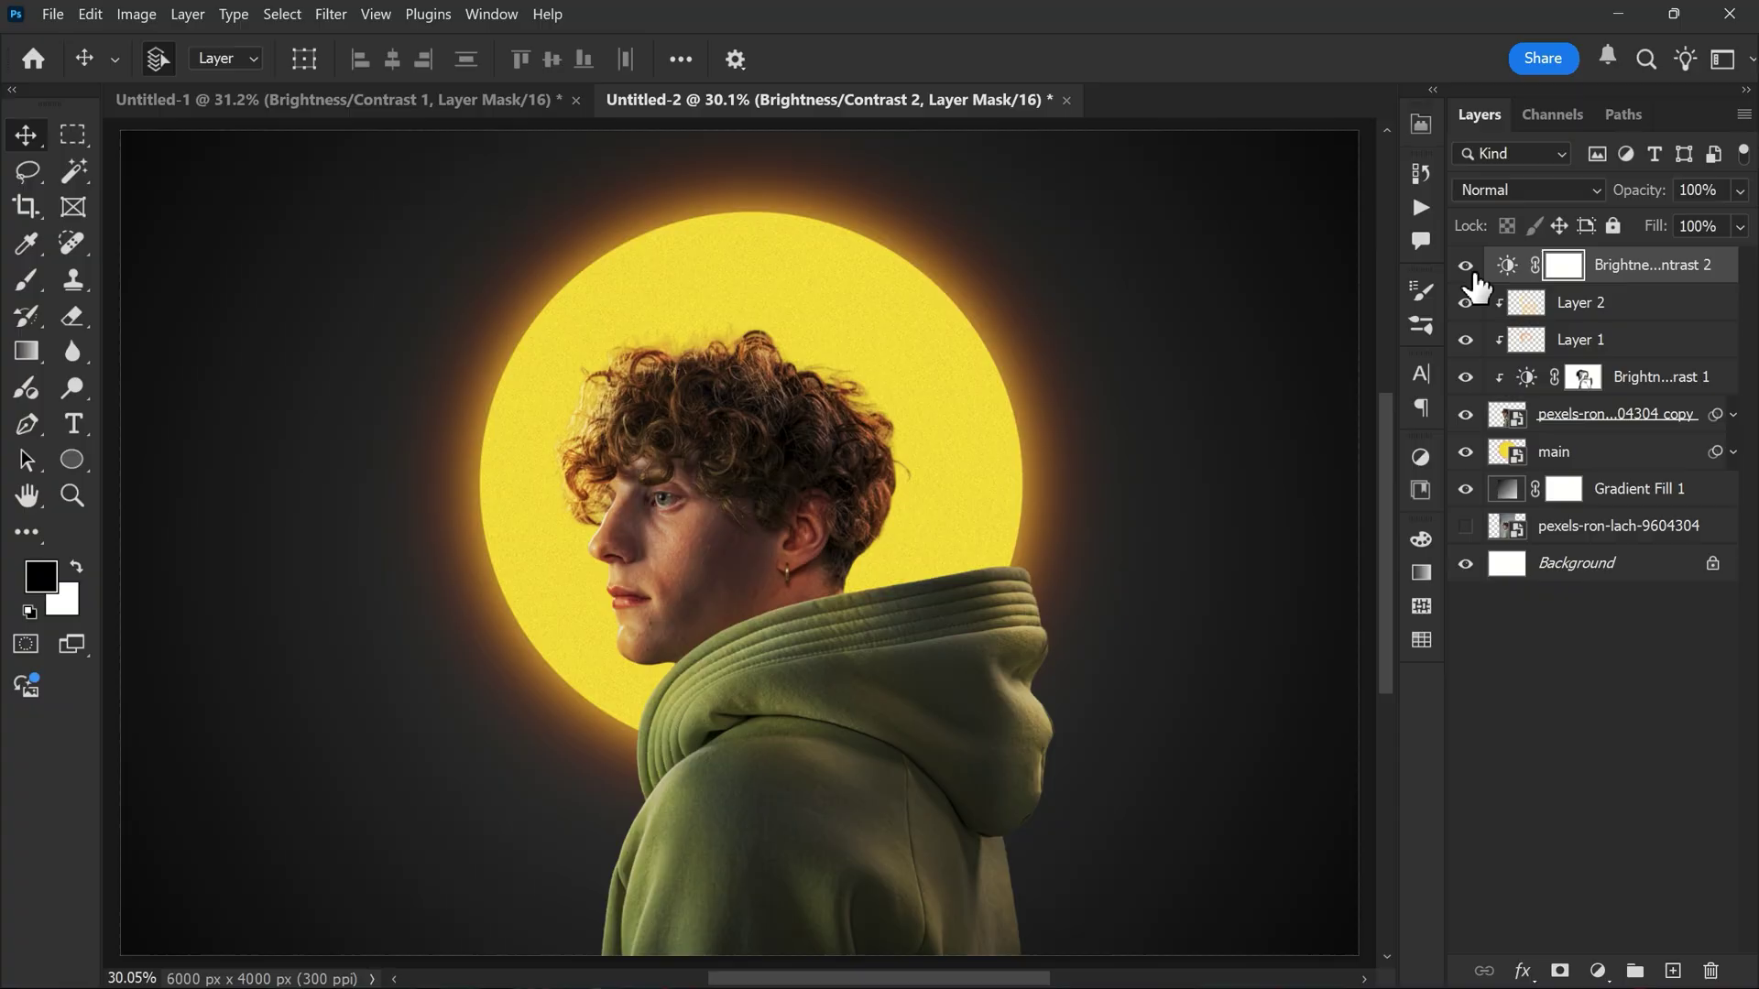
{"action": "left_click", "coordinate": [1468, 270]}
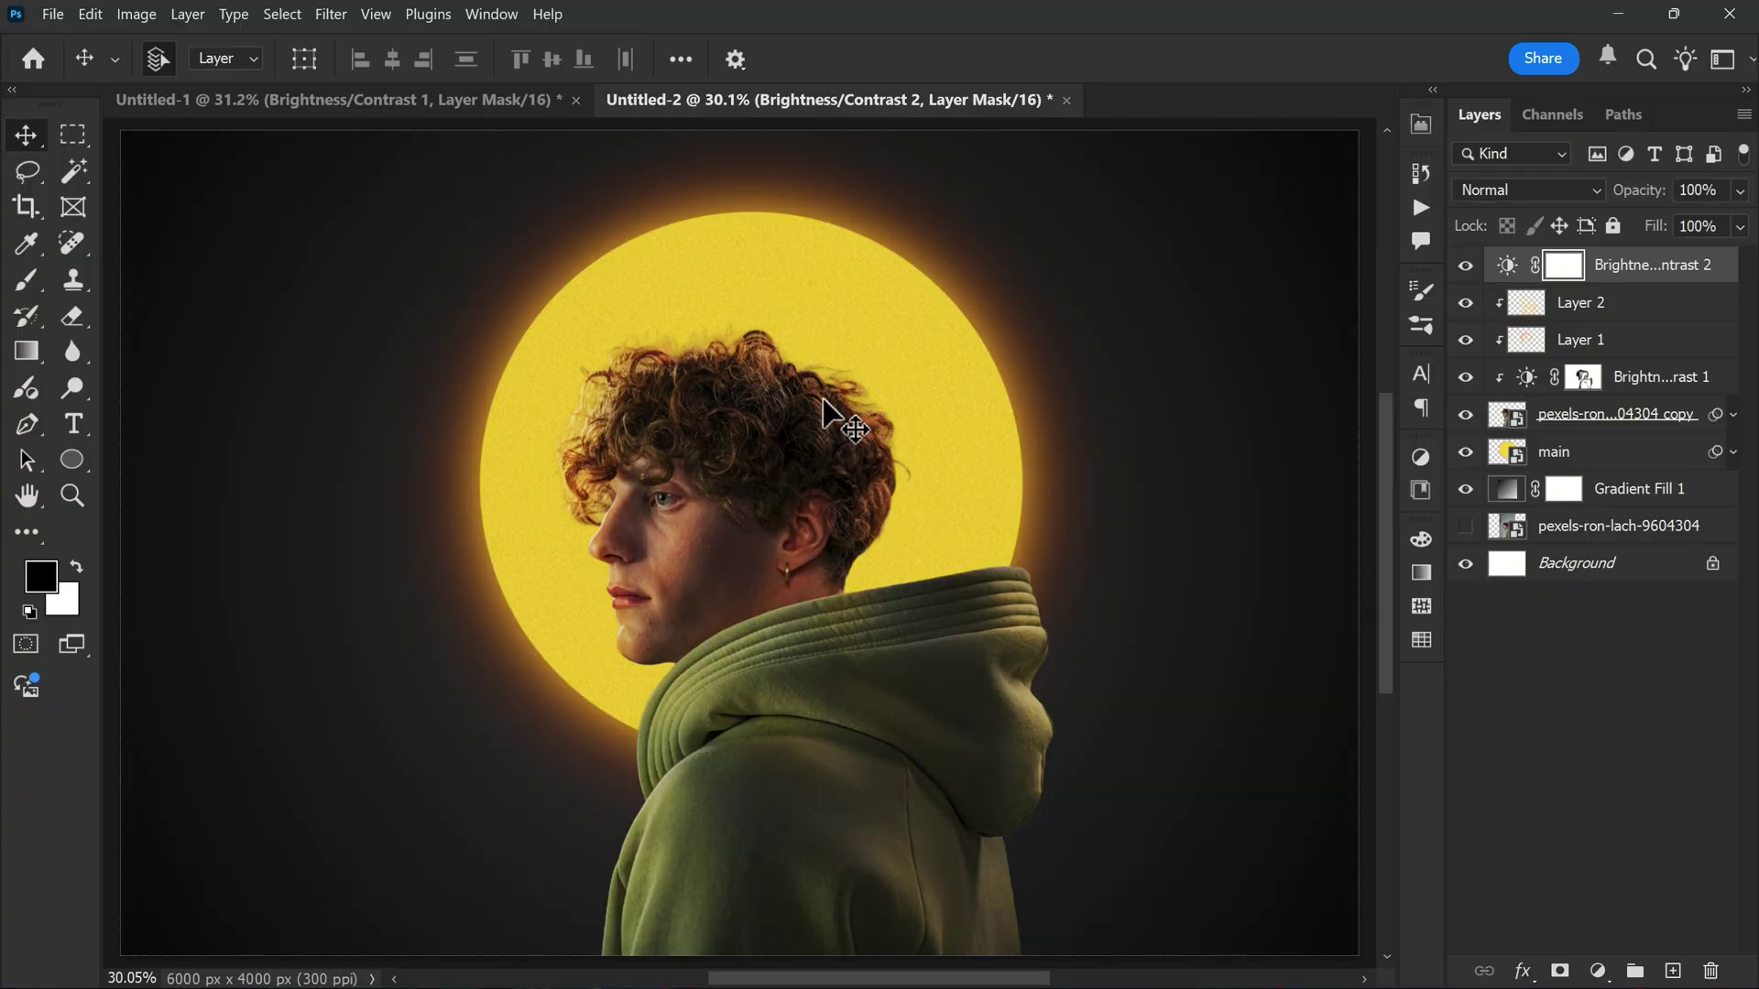